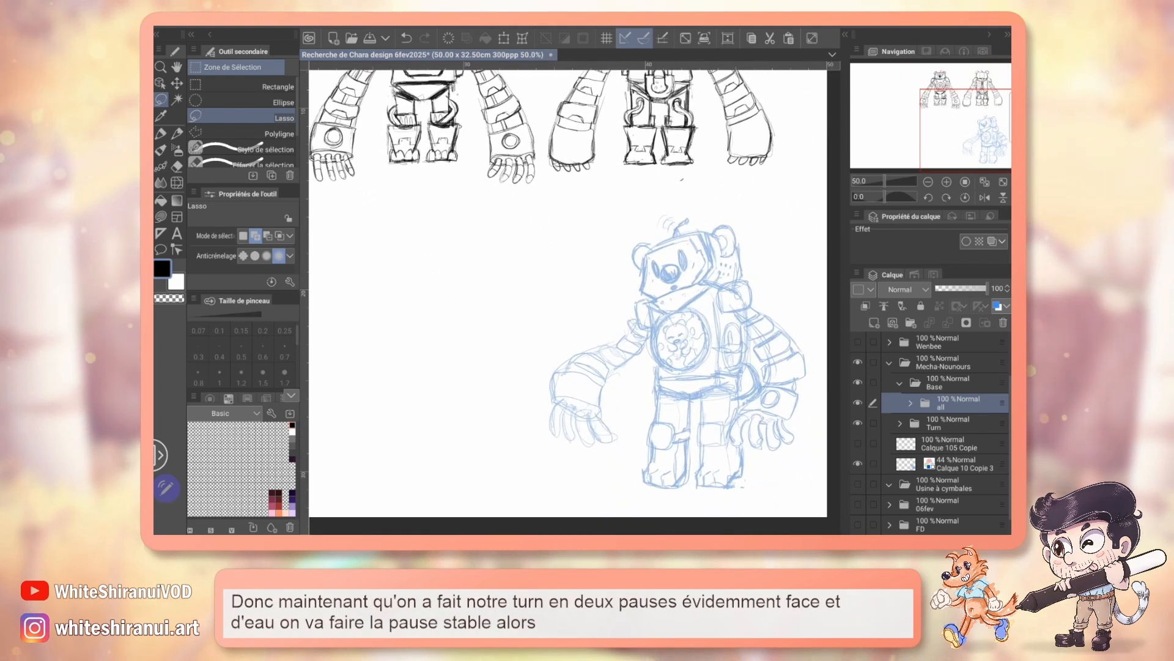
Step: Show the Calque 105 Copie layer to read the handwritten name notes over the bear drawings, and hide it again
{"action": "mouse_move", "coordinate": [575, 300]}
{"action": "left_mouse_down"}
{"action": "mouse_move", "coordinate": [569, 245]}
{"action": "mouse_move", "coordinate": [535, 201]}
{"action": "mouse_move", "coordinate": [583, 269]}
{"action": "mouse_move", "coordinate": [555, 289]}
{"action": "mouse_move", "coordinate": [595, 220]}
{"action": "mouse_move", "coordinate": [555, 322]}
{"action": "mouse_move", "coordinate": [537, 335]}
{"action": "mouse_move", "coordinate": [740, 486]}
{"action": "mouse_move", "coordinate": [581, 306]}
{"action": "mouse_move", "coordinate": [638, 301]}
{"action": "mouse_move", "coordinate": [483, 249]}
{"action": "mouse_move", "coordinate": [457, 86]}
{"action": "mouse_move", "coordinate": [408, 103]}
{"action": "left_mouse_up"}
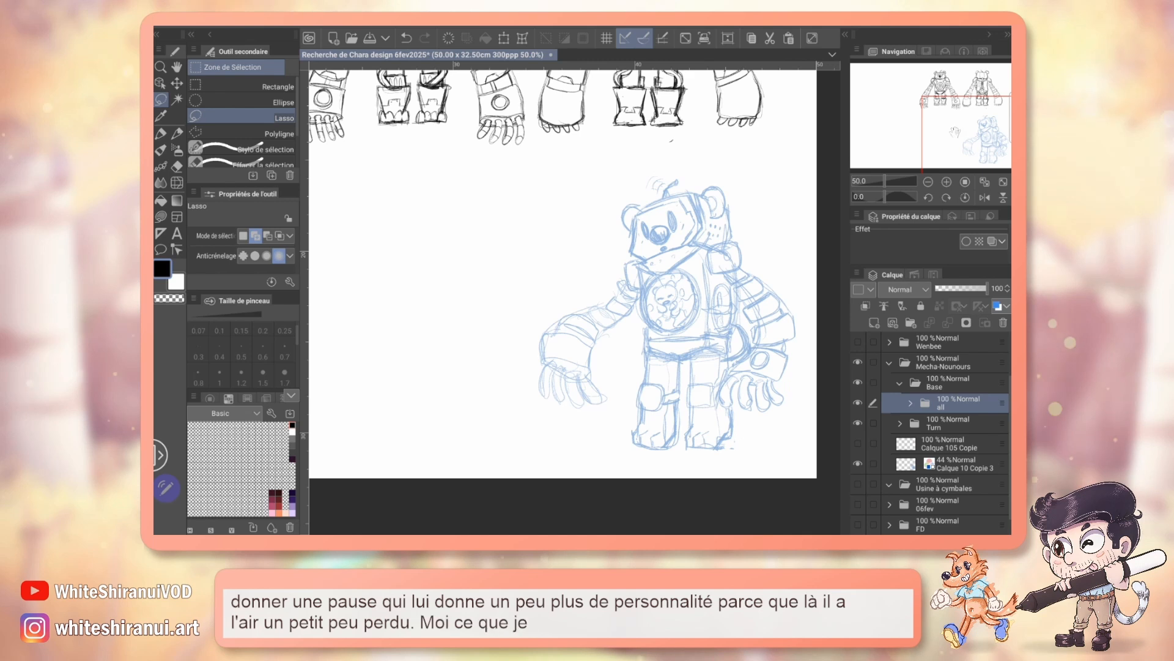
{"action": "mouse_move", "coordinate": [513, 196]}
{"action": "left_mouse_down"}
{"action": "mouse_move", "coordinate": [638, 409]}
{"action": "mouse_move", "coordinate": [563, 344]}
{"action": "mouse_move", "coordinate": [540, 260]}
{"action": "left_mouse_up"}
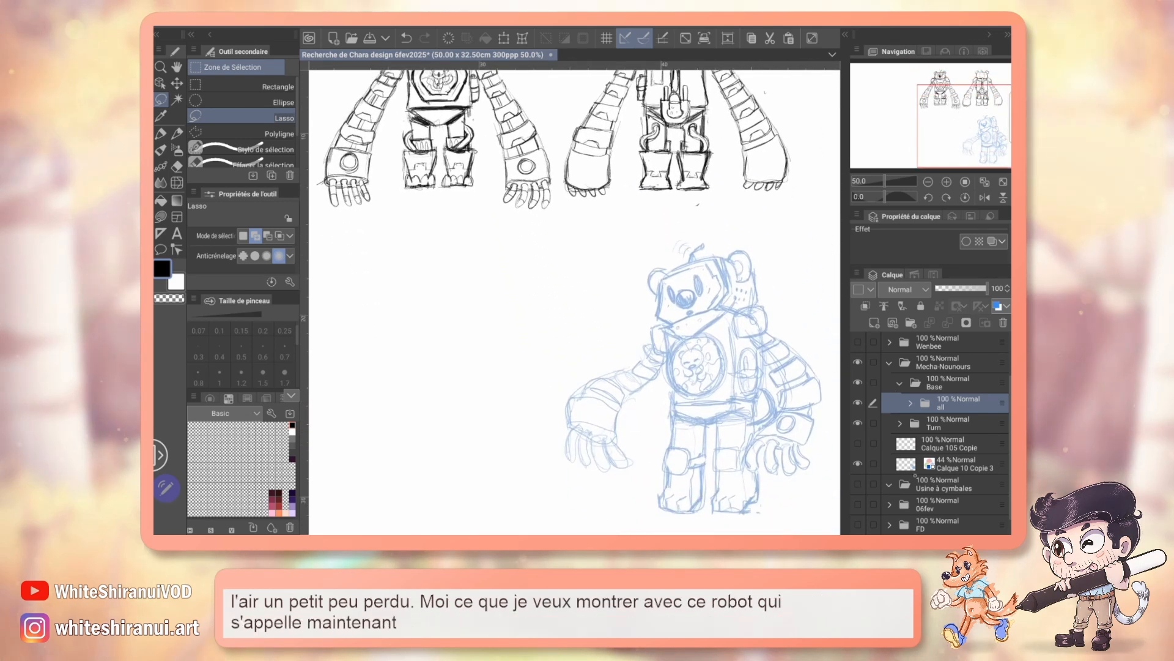
{"action": "left_click", "coordinate": [858, 444]}
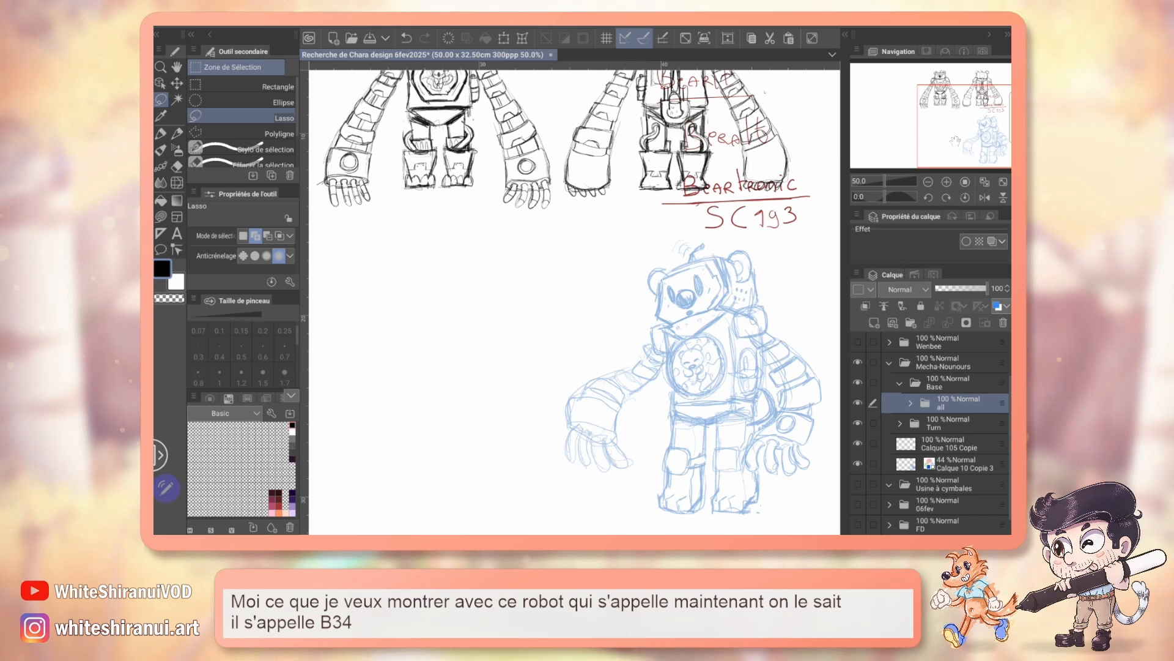
{"action": "left_click_drag", "start_coordinate": [592, 257], "coordinate": [557, 346]}
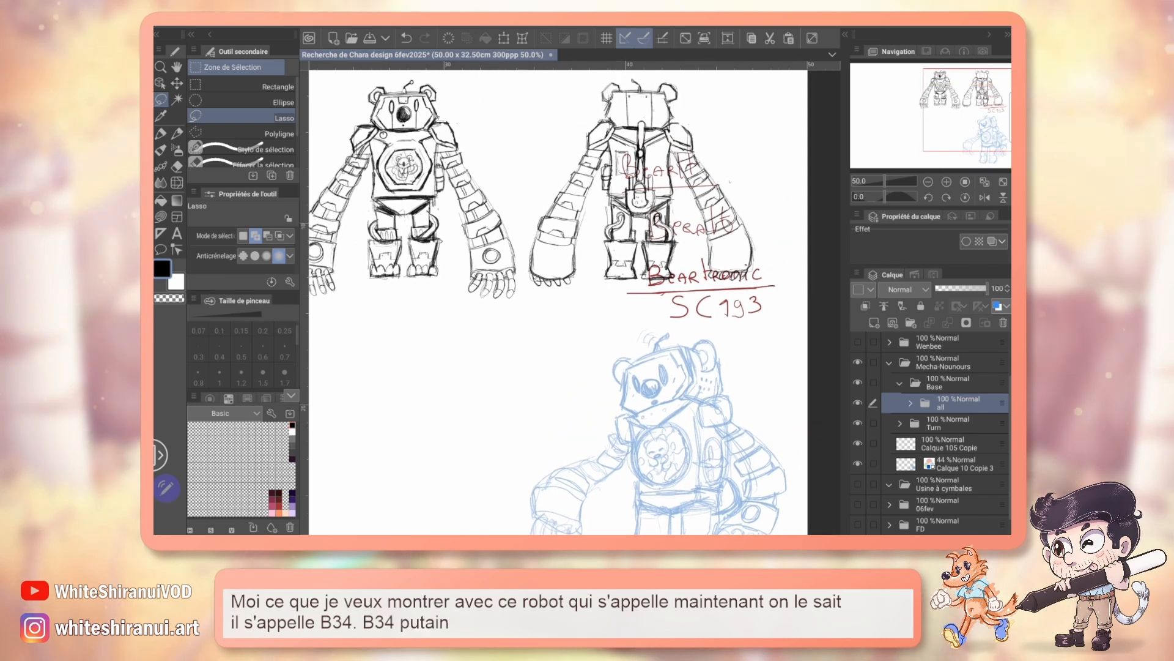
{"action": "left_click", "coordinate": [859, 443]}
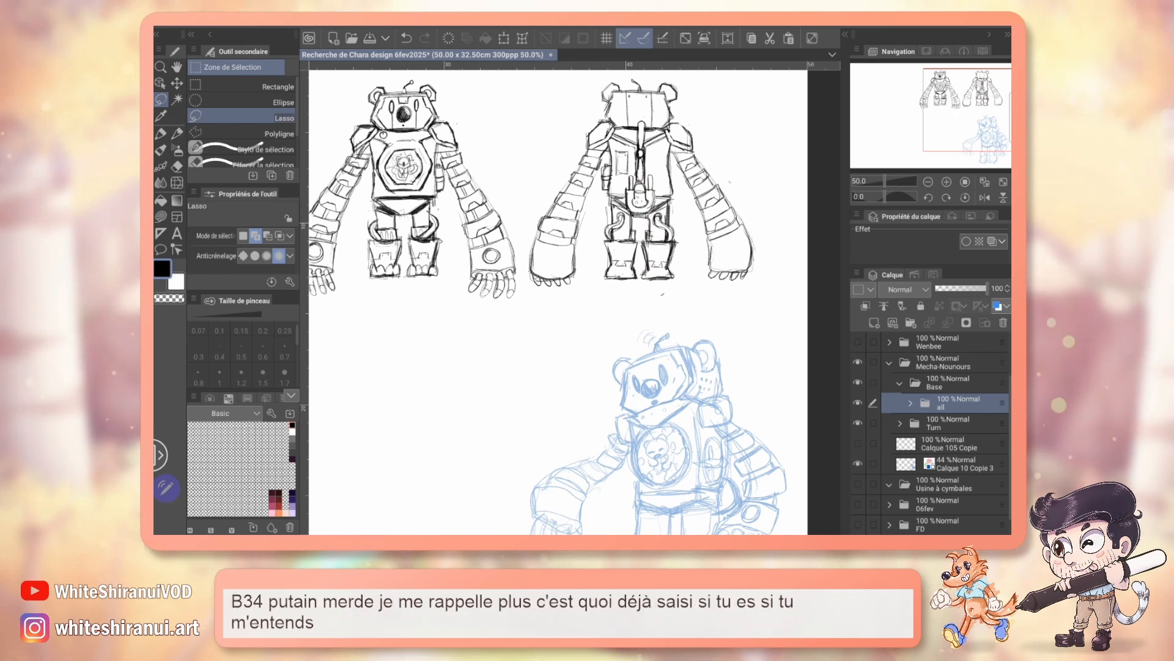
{"action": "left_click_drag", "start_coordinate": [967, 124], "coordinate": [919, 133]}
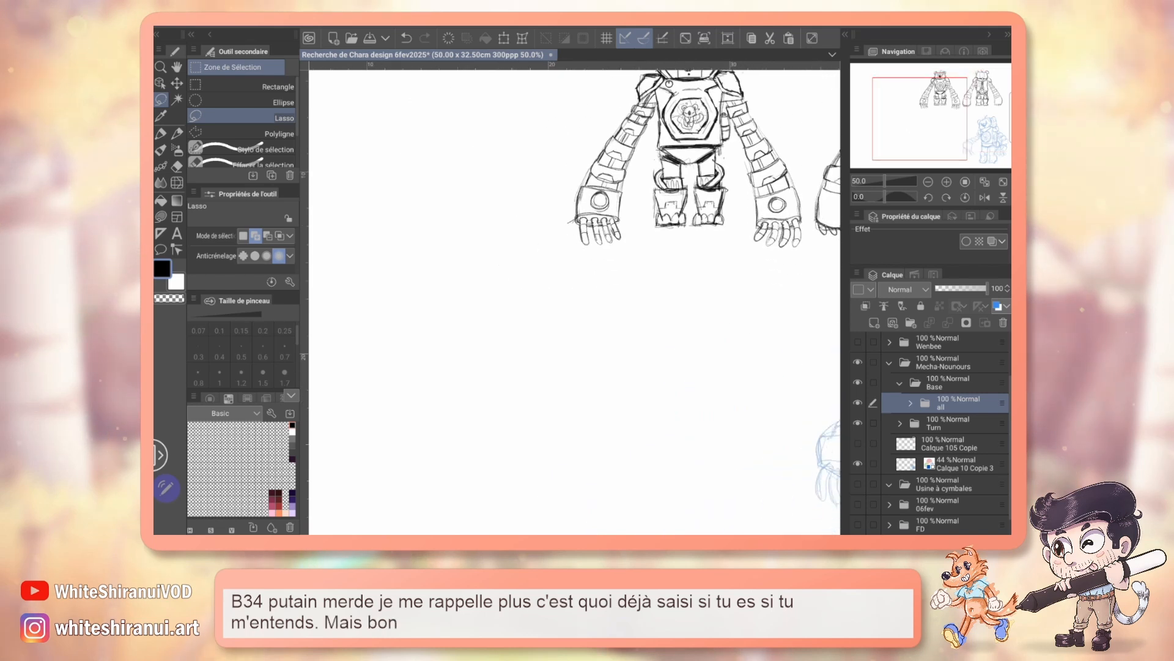
Step: Add a new layer inside the "all" folder and choose the Crayon pencil for sketching
{"action": "key", "text": "ctrl+shift+n"}
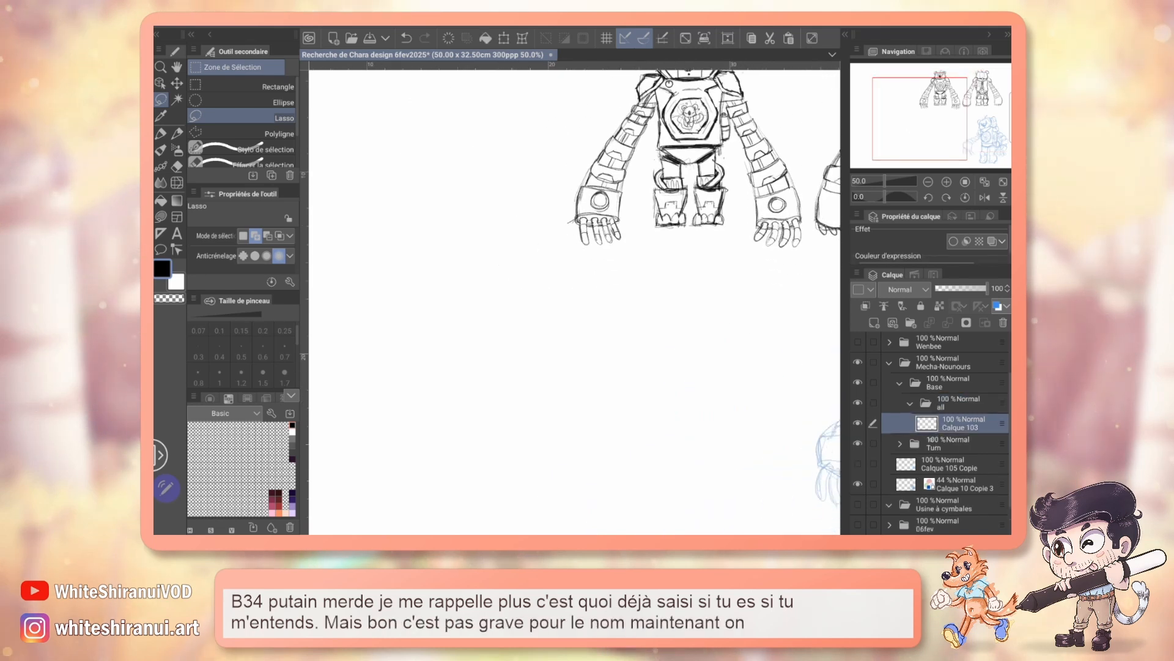
{"action": "mouse_move", "coordinate": [575, 300]}
{"action": "left_mouse_down"}
{"action": "mouse_move", "coordinate": [656, 384]}
{"action": "mouse_move", "coordinate": [680, 365]}
{"action": "left_mouse_up"}
{"action": "left_click", "coordinate": [178, 133]}
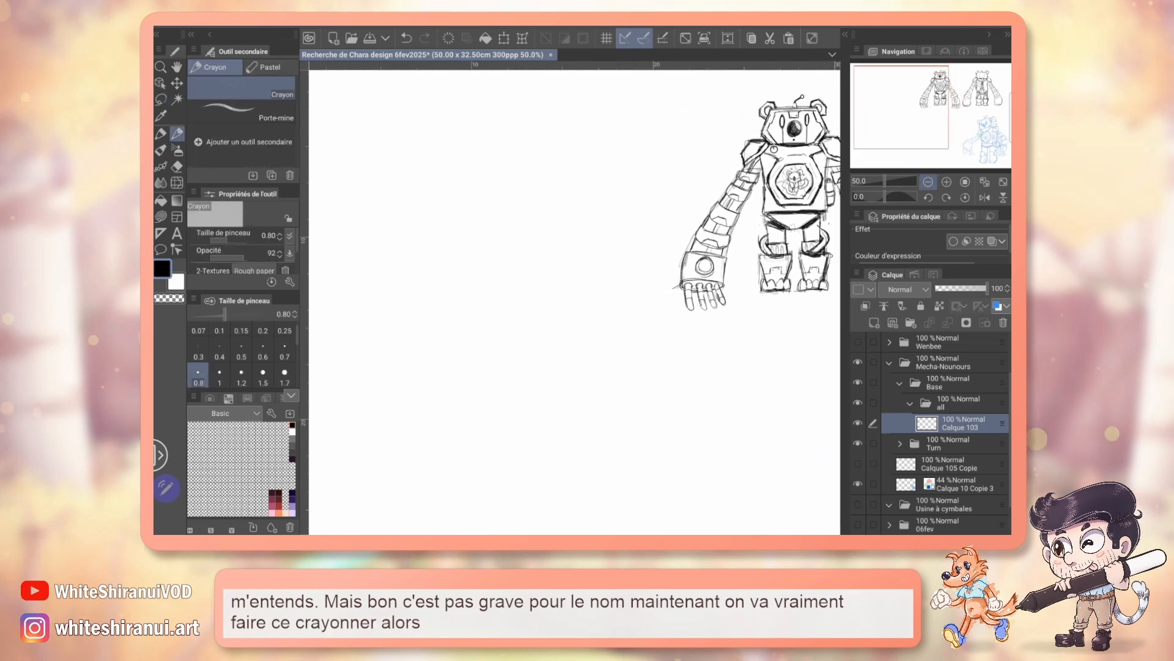
Step: Draw a straight vertical axis line through the blue bear sketch and undo it
{"action": "left_click", "coordinate": [928, 182]}
{"action": "left_click_drag", "start_coordinate": [942, 120], "coordinate": [951, 122]}
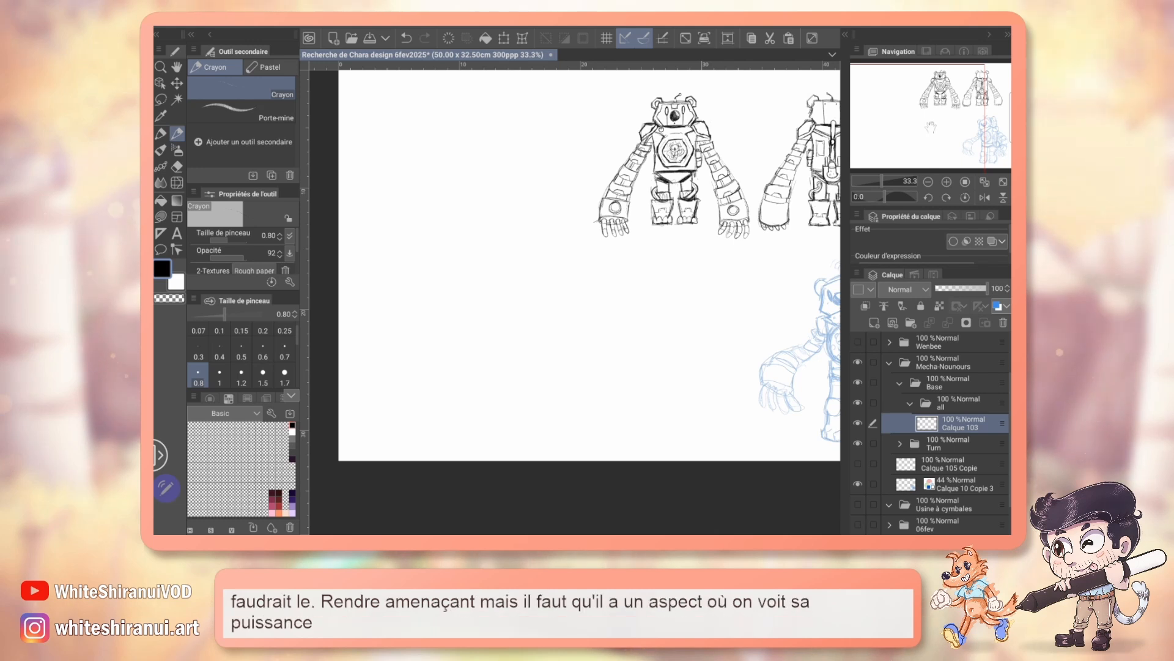
{"action": "left_click_drag", "start_coordinate": [924, 121], "coordinate": [972, 126]}
{"action": "left_click_drag", "start_coordinate": [660, 240], "coordinate": [657, 434]}
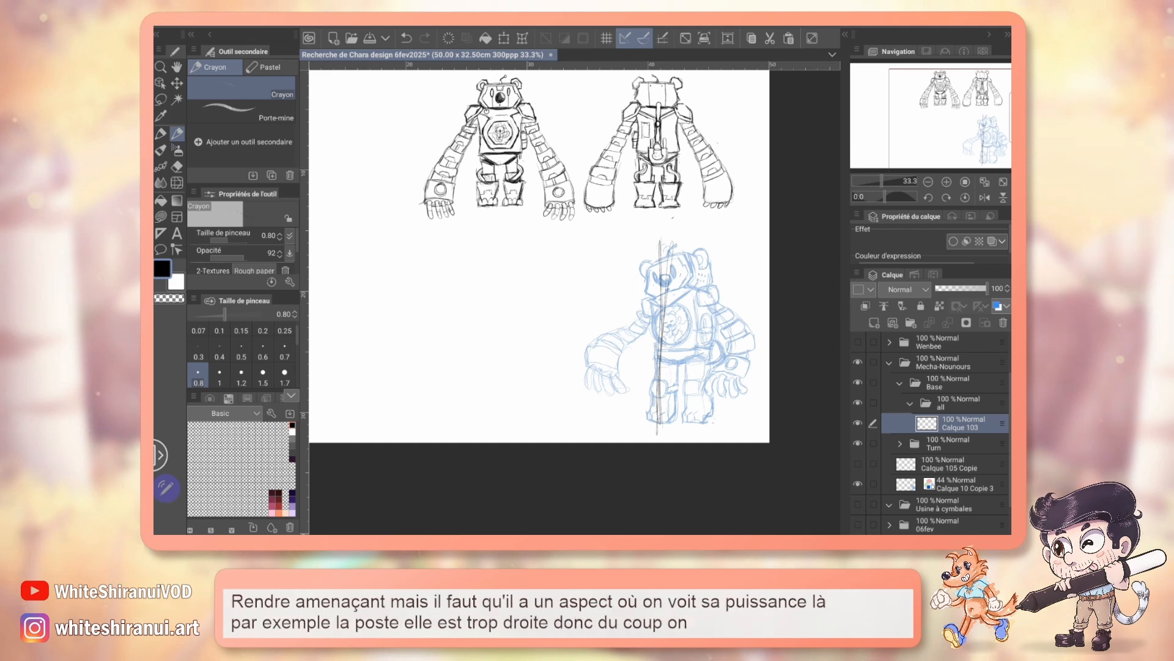
{"action": "key", "text": "ctrl+z"}
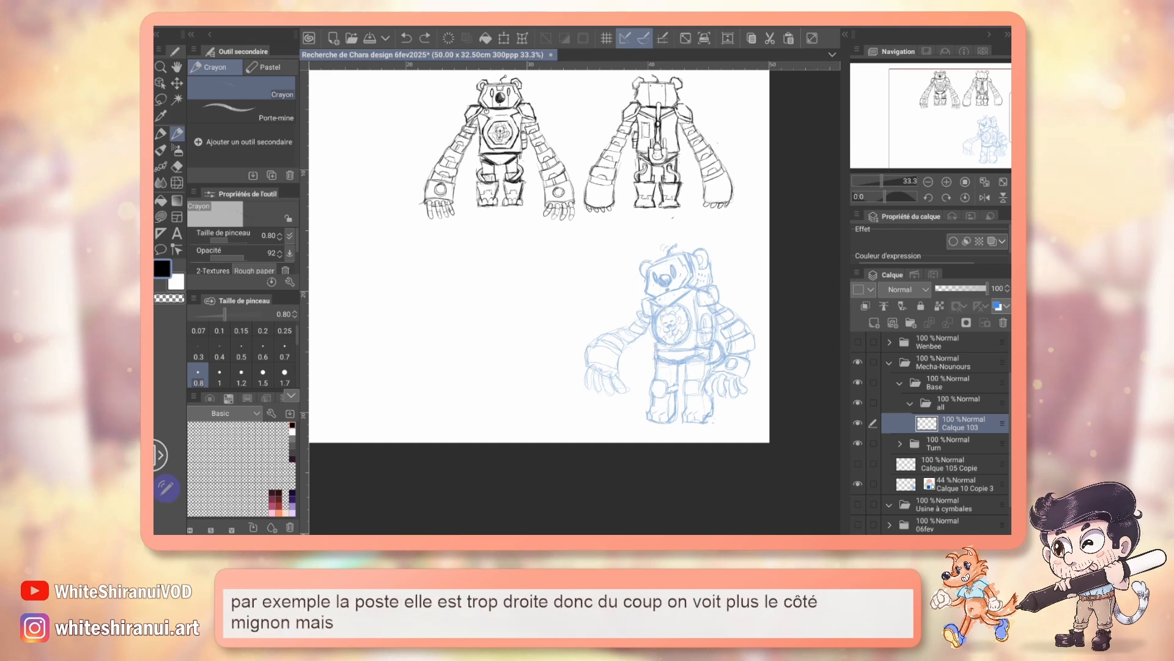
Step: Sketch a rough figure on the empty canvas beside the bear views, with head, torso, legs and arm all tilted in the same direction
{"action": "left_click_drag", "start_coordinate": [538, 275], "coordinate": [624, 280]}
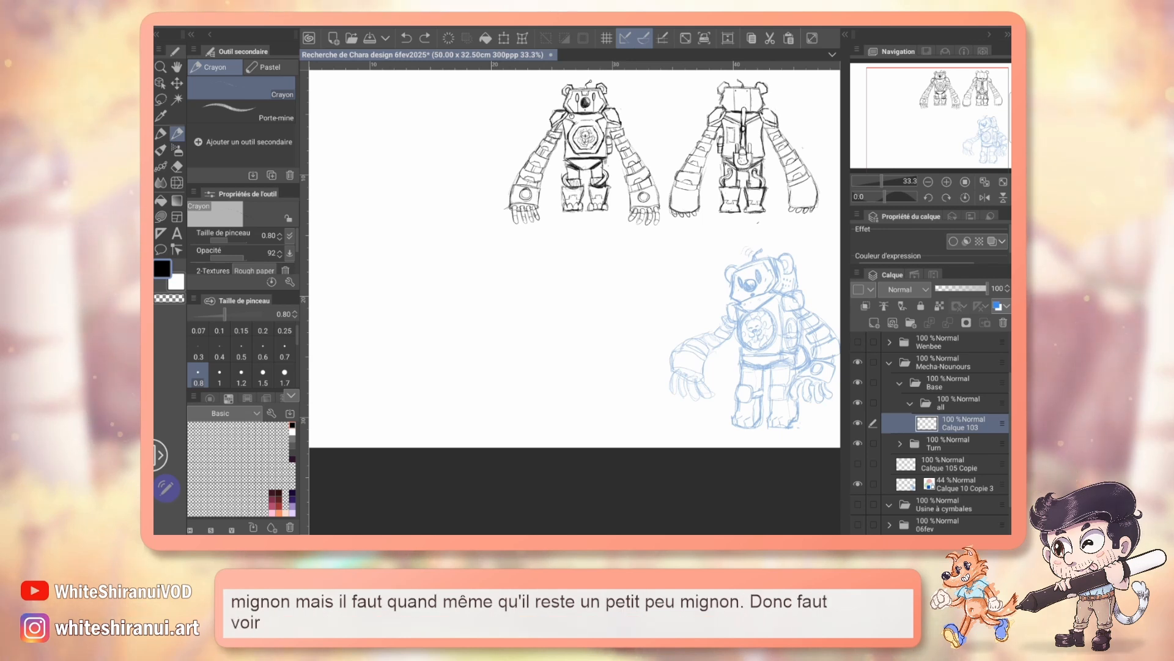
{"action": "left_click_drag", "start_coordinate": [954, 117], "coordinate": [934, 120]}
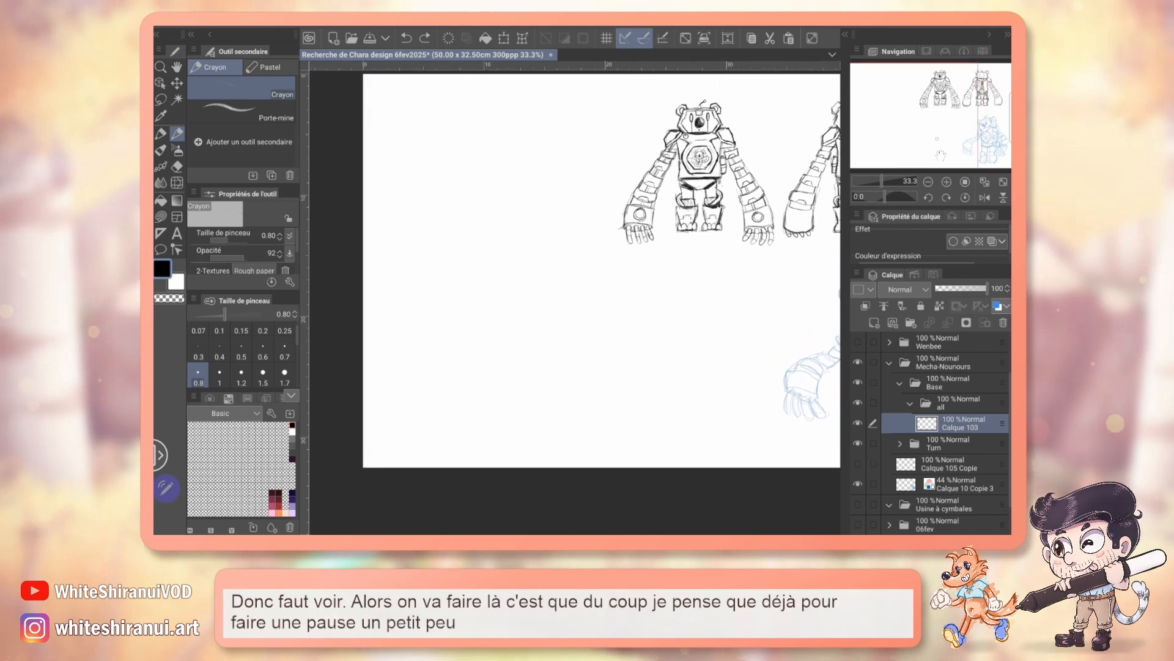
{"action": "left_click", "coordinate": [946, 181]}
{"action": "left_click_drag", "start_coordinate": [936, 159], "coordinate": [928, 141]}
{"action": "left_click", "coordinate": [928, 182]}
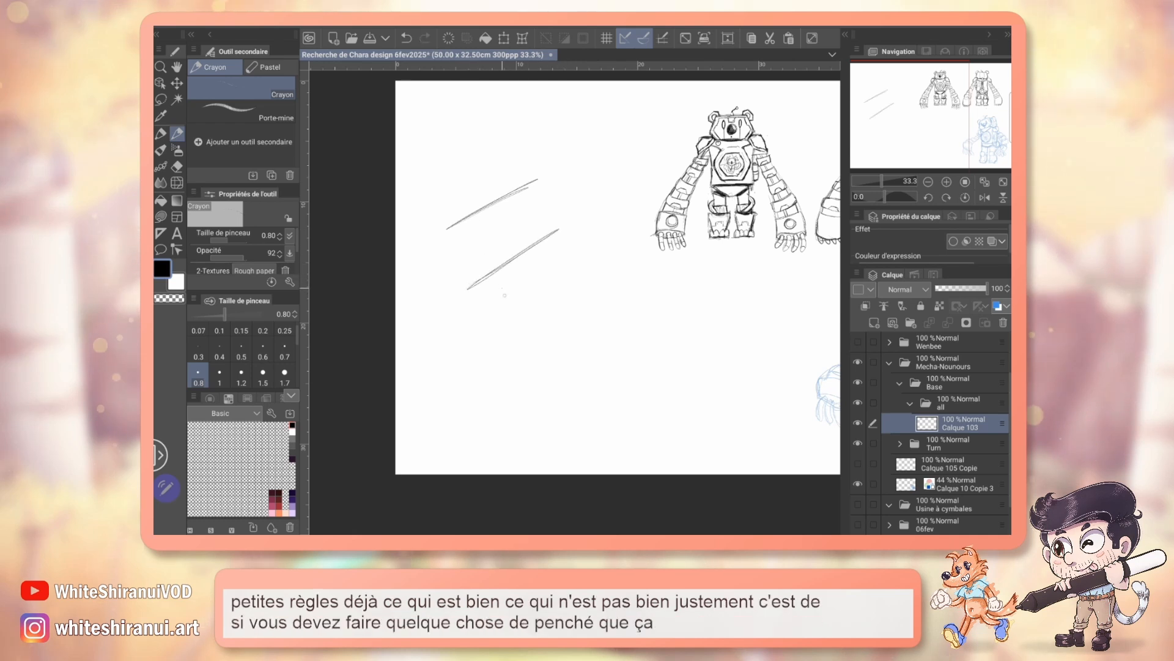
{"action": "mouse_move", "coordinate": [452, 225]}
{"action": "left_mouse_down"}
{"action": "mouse_move", "coordinate": [501, 147]}
{"action": "mouse_move", "coordinate": [449, 232]}
{"action": "mouse_move", "coordinate": [513, 184]}
{"action": "left_mouse_up"}
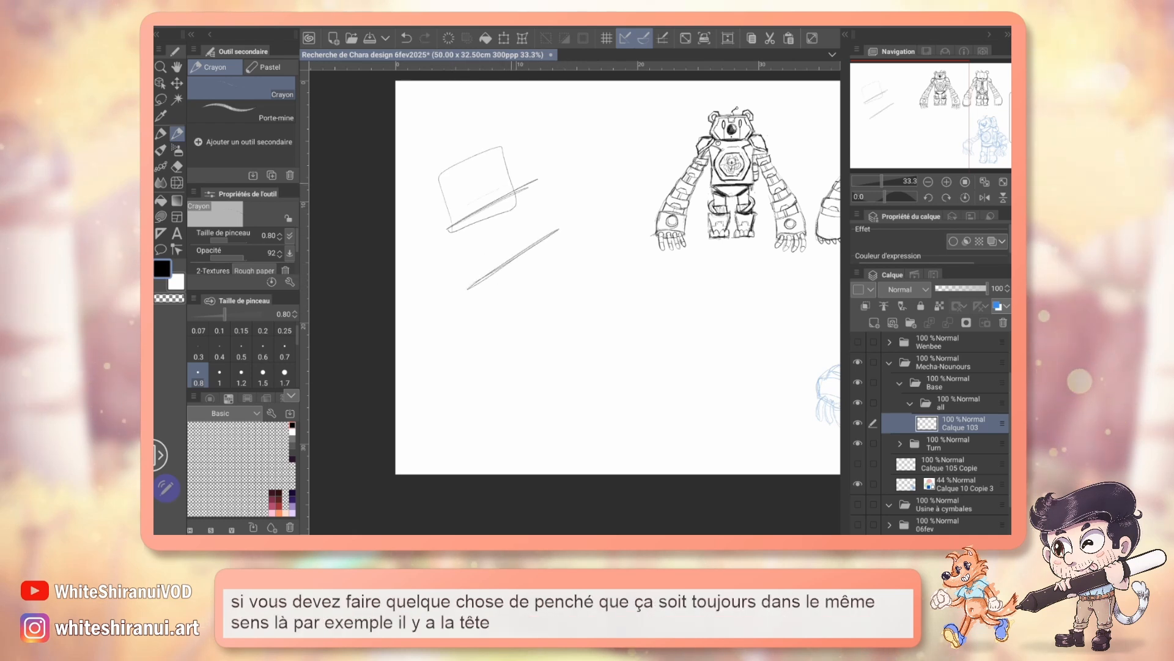
{"action": "mouse_move", "coordinate": [466, 244]}
{"action": "left_mouse_down"}
{"action": "mouse_move", "coordinate": [511, 312]}
{"action": "mouse_move", "coordinate": [467, 246]}
{"action": "left_mouse_up"}
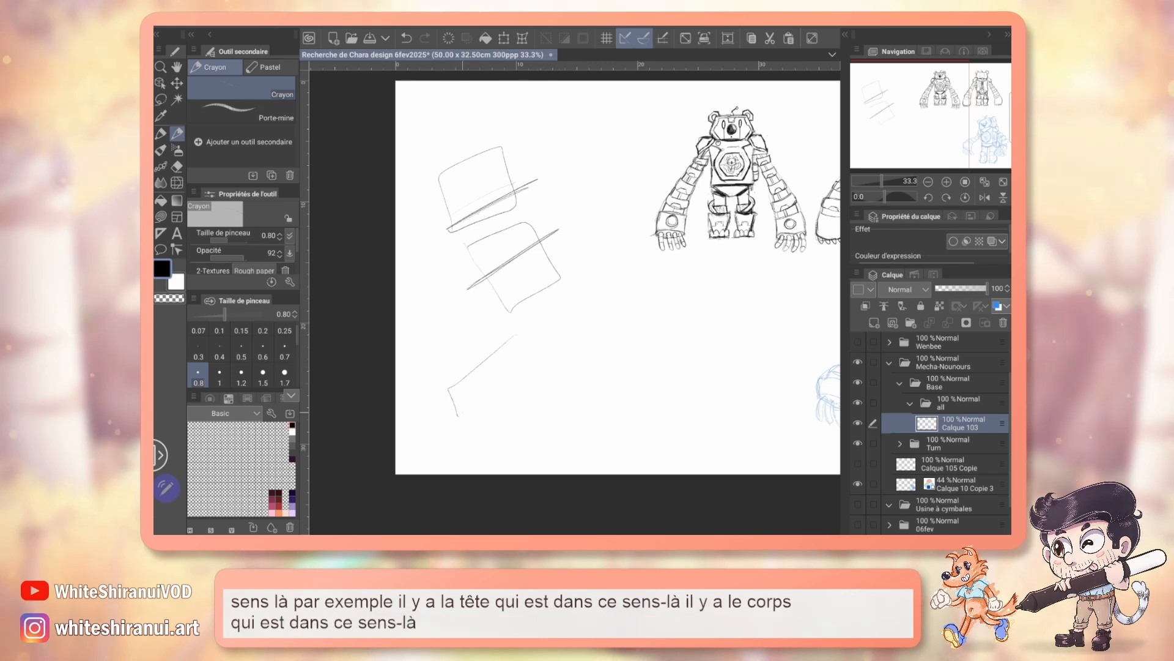
{"action": "left_click_drag", "start_coordinate": [458, 415], "coordinate": [526, 329]}
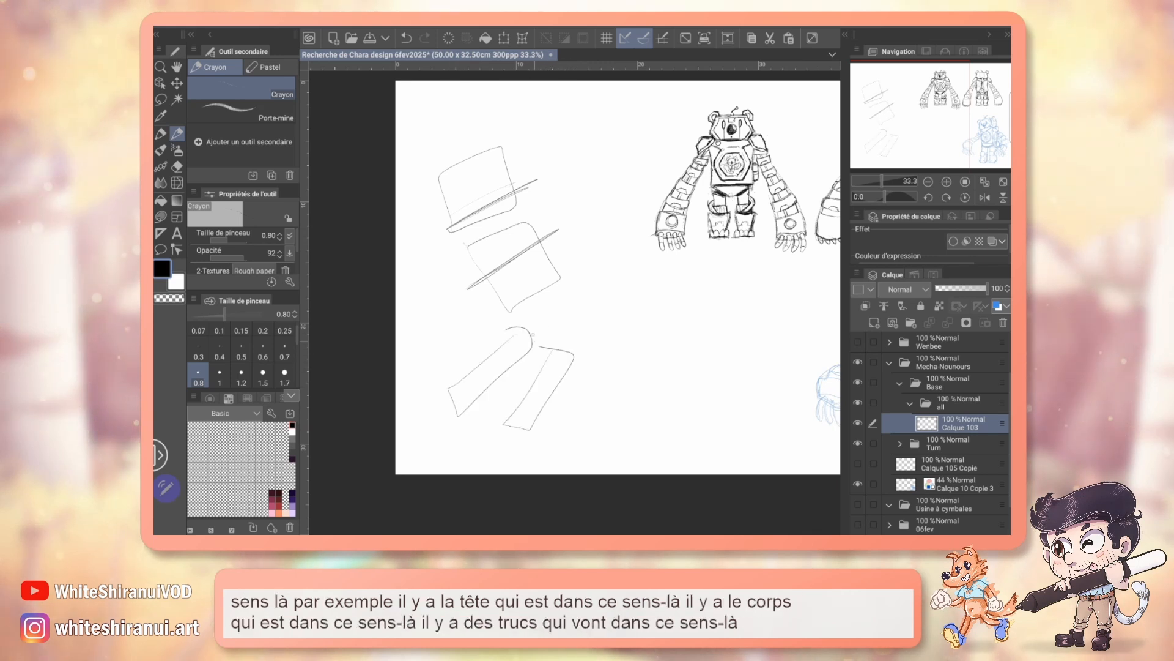
{"action": "left_click_drag", "start_coordinate": [405, 314], "coordinate": [448, 261]}
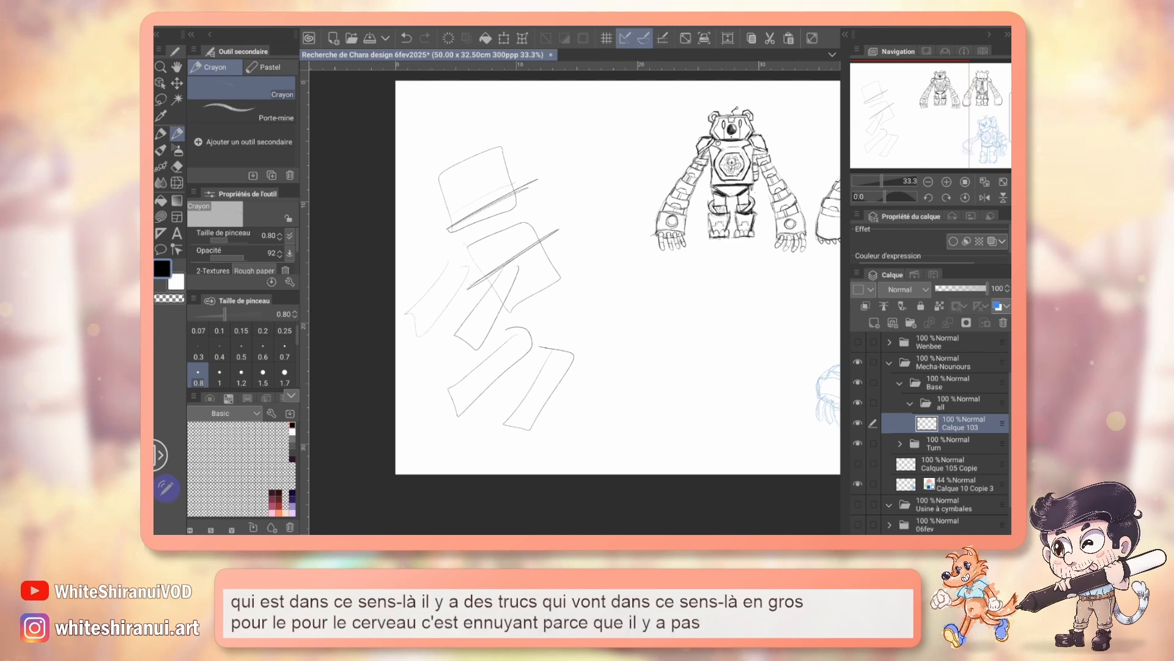
Step: Undo the rough figure's limbs, torso and head box back to the single slanted head line
{"action": "key", "text": "ctrl+z"}
{"action": "key", "text": "ctrl+z"}
{"action": "key", "text": "ctrl+z"}
{"action": "key", "text": "ctrl+z"}
{"action": "key", "text": "ctrl+z"}
{"action": "key", "text": "ctrl+z"}
{"action": "key", "text": "ctrl+z"}
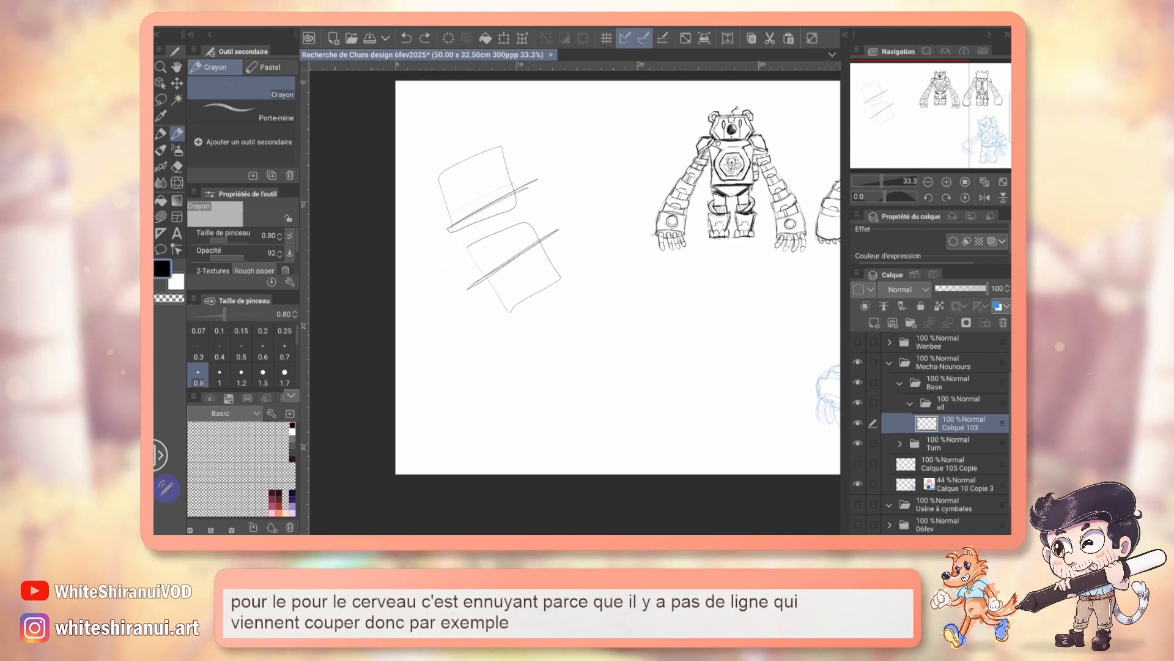
{"action": "key", "text": "ctrl+z"}
{"action": "key", "text": "ctrl+z"}
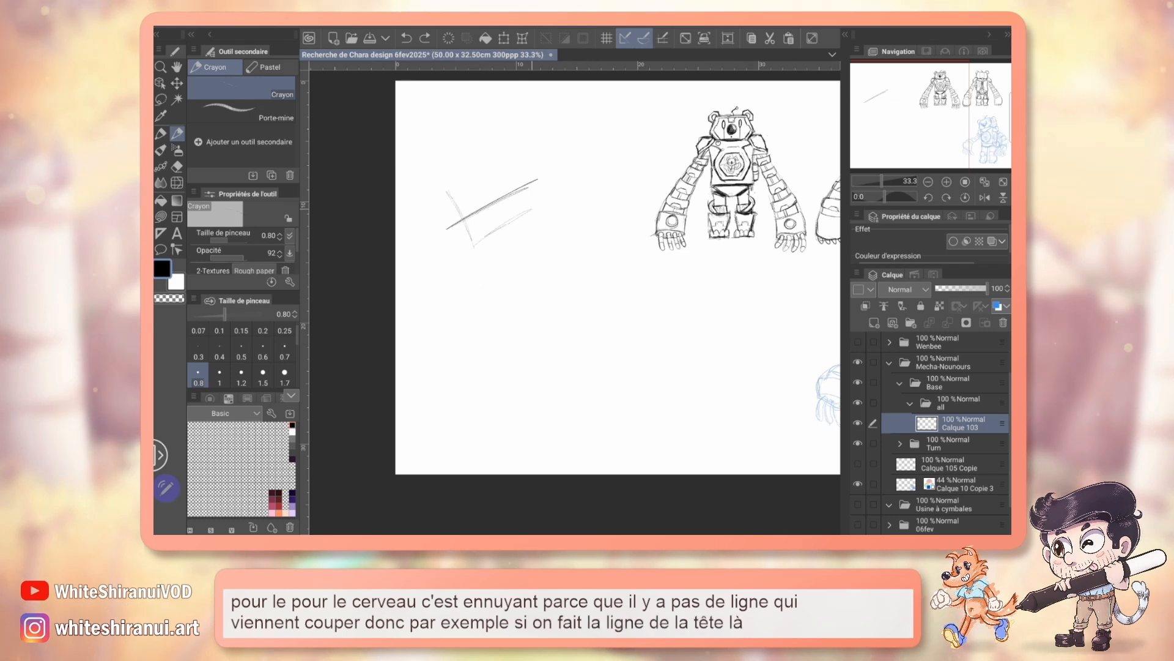
Step: Sketch a tilted head box around the slanted line and a torso box below it built on an opposing axis
{"action": "left_click_drag", "start_coordinate": [472, 183], "coordinate": [515, 158]}
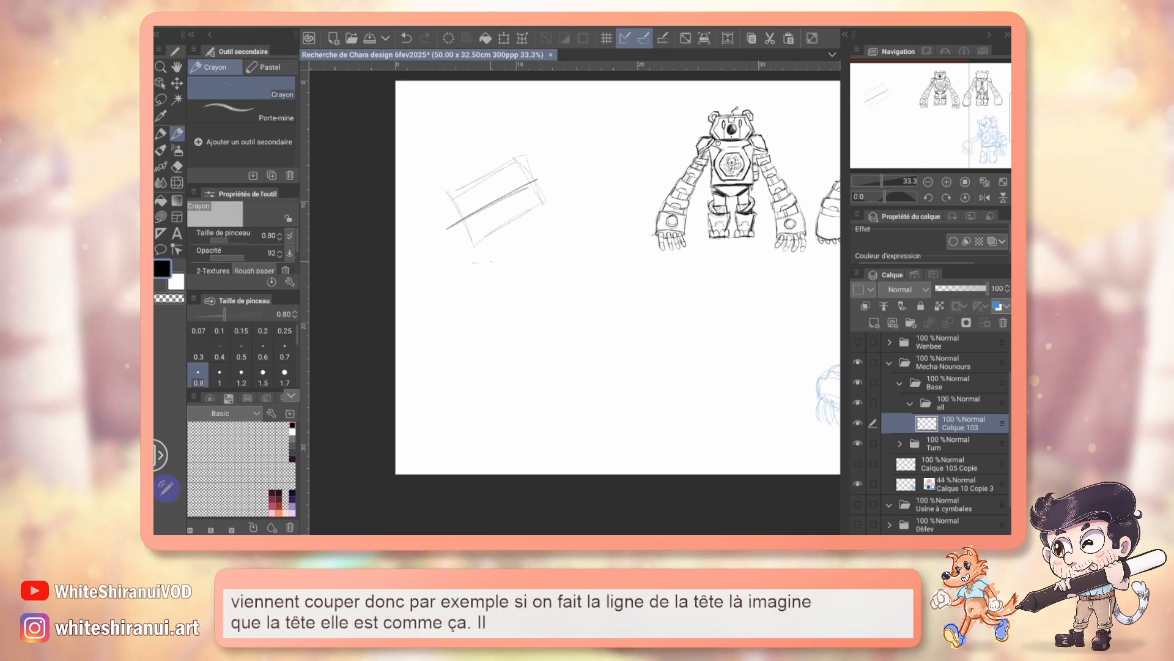
{"action": "left_click_drag", "start_coordinate": [472, 262], "coordinate": [592, 275]}
{"action": "mouse_move", "coordinate": [486, 314]}
{"action": "left_mouse_down"}
{"action": "mouse_move", "coordinate": [478, 342]}
{"action": "mouse_move", "coordinate": [555, 343]}
{"action": "left_mouse_up"}
{"action": "mouse_move", "coordinate": [580, 234]}
{"action": "left_mouse_down"}
{"action": "mouse_move", "coordinate": [555, 344]}
{"action": "mouse_move", "coordinate": [501, 239]}
{"action": "left_mouse_up"}
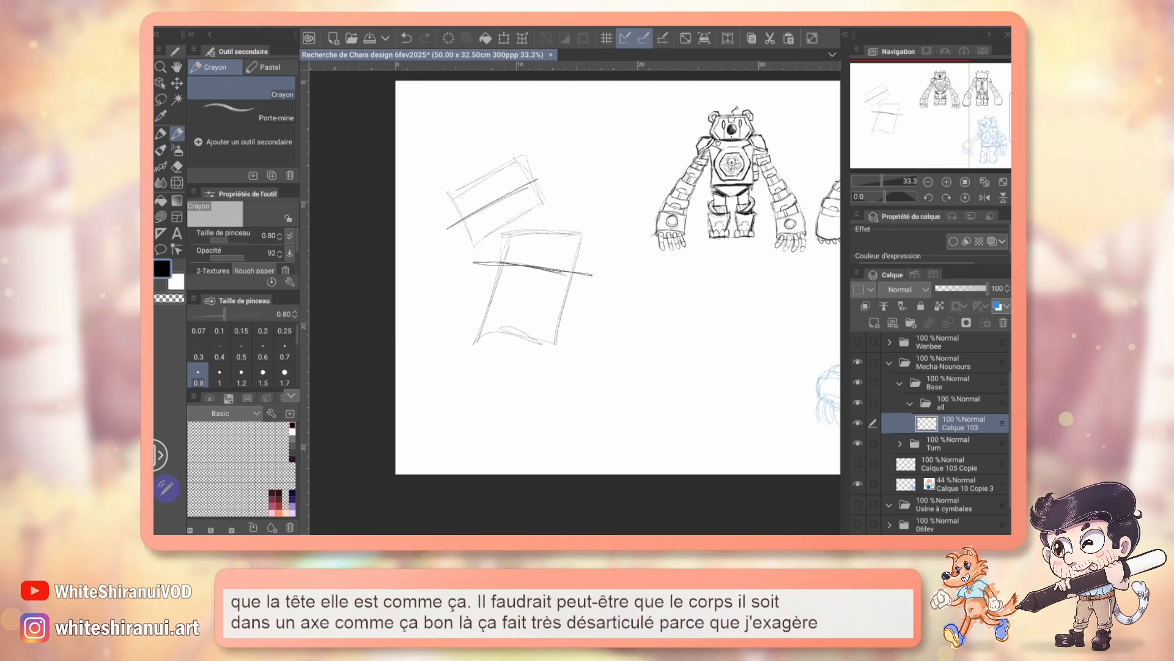
Step: Sketch a long arm extending outward from the torso's upper corner, widening towards a large rounded hand
{"action": "left_click_drag", "start_coordinate": [578, 257], "coordinate": [620, 320]}
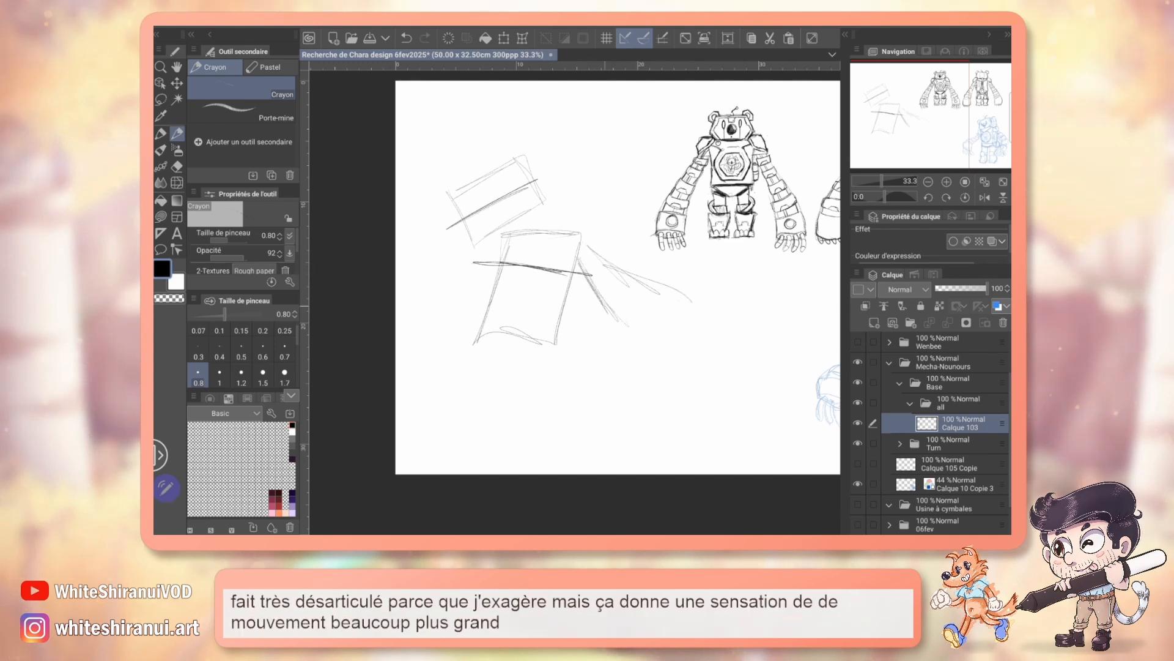
{"action": "left_click_drag", "start_coordinate": [612, 269], "coordinate": [708, 322]}
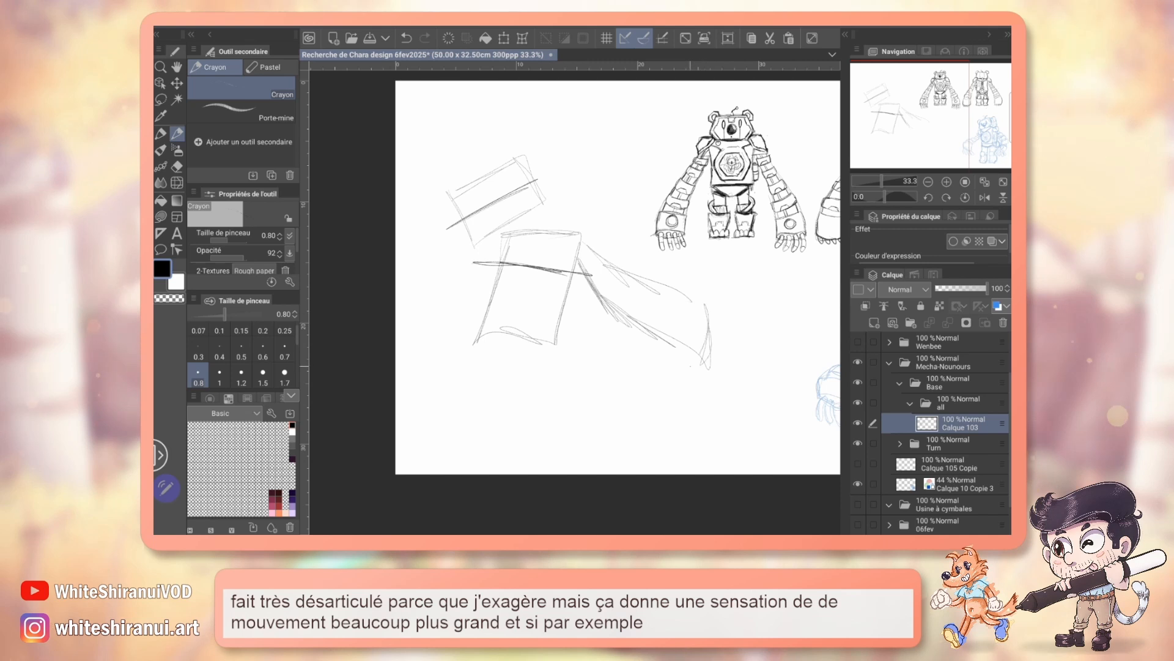
{"action": "left_click_drag", "start_coordinate": [692, 366], "coordinate": [710, 308]}
{"action": "left_click_drag", "start_coordinate": [580, 238], "coordinate": [715, 323]}
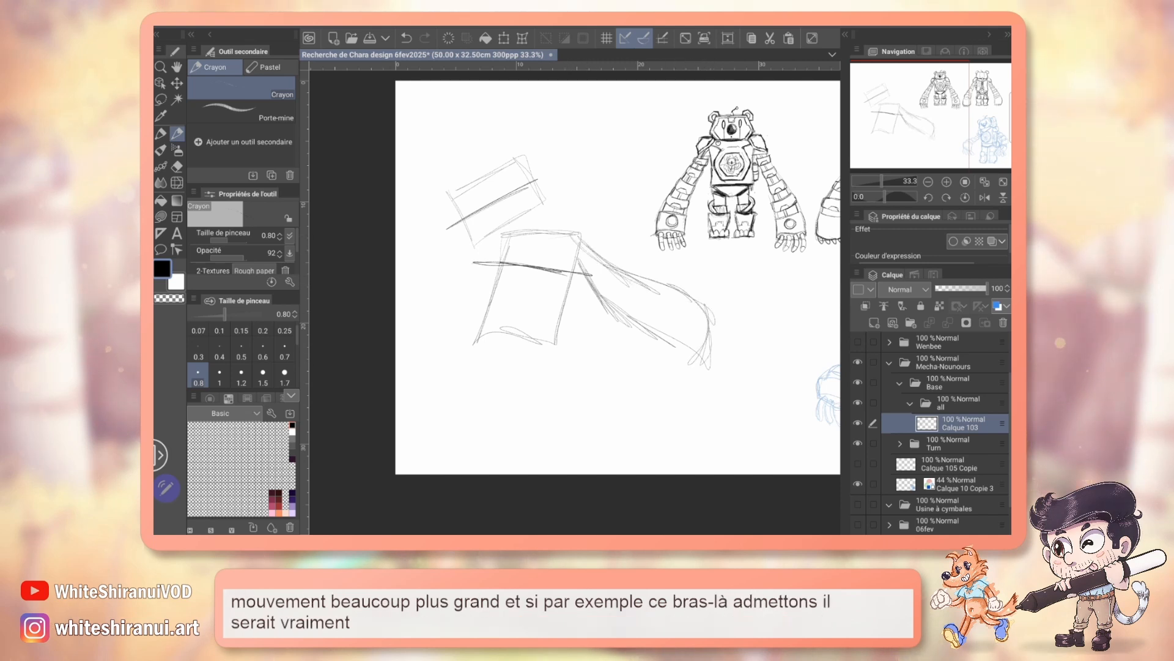
Step: Sketch two legs under the torso, one folded outward at the hip and one extended diagonally
{"action": "mouse_move", "coordinate": [492, 333]}
{"action": "left_mouse_down"}
{"action": "mouse_move", "coordinate": [429, 327]}
{"action": "mouse_move", "coordinate": [426, 387]}
{"action": "left_mouse_up"}
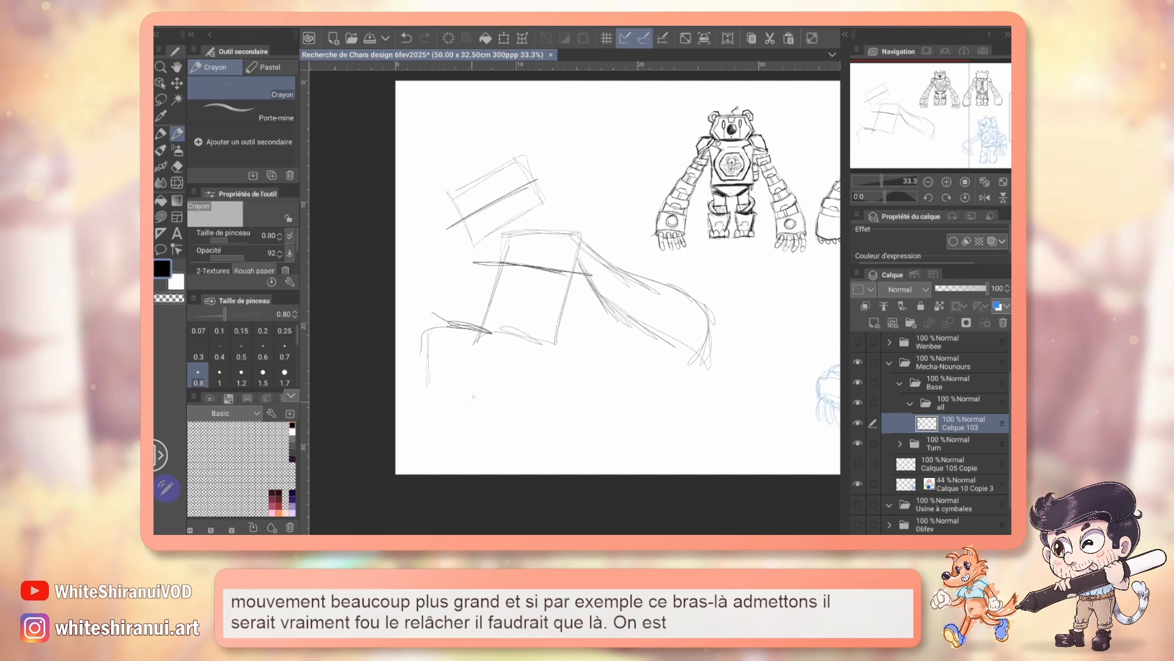
{"action": "left_click_drag", "start_coordinate": [512, 355], "coordinate": [544, 416]}
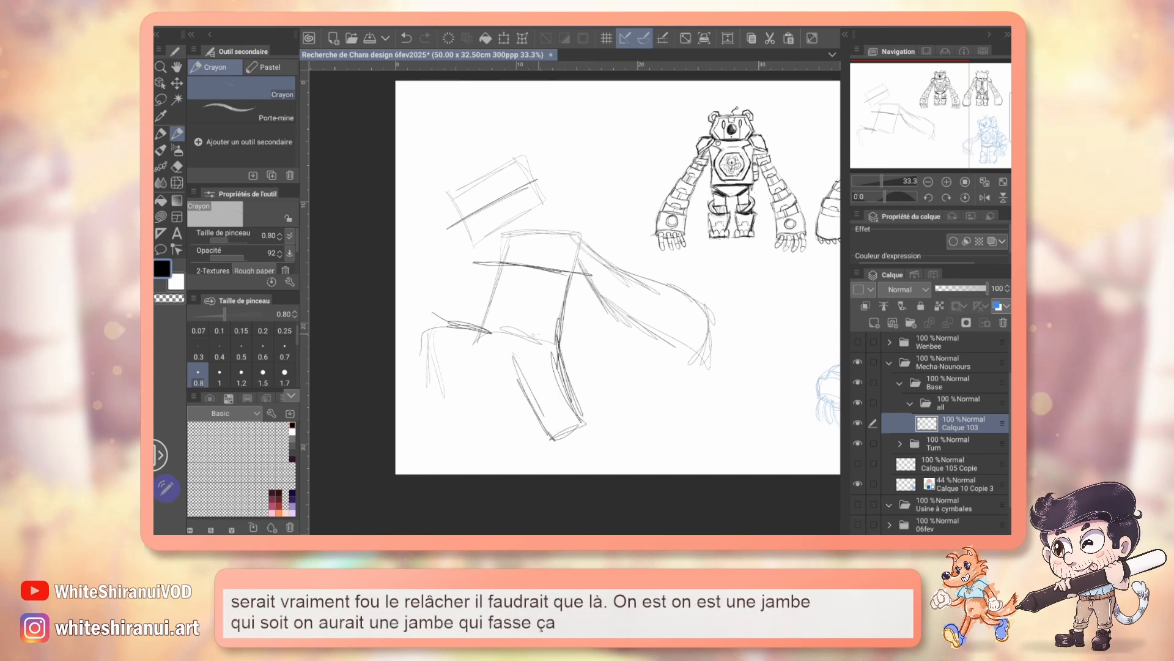
{"action": "left_click_drag", "start_coordinate": [435, 337], "coordinate": [470, 416]}
{"action": "left_click_drag", "start_coordinate": [474, 344], "coordinate": [495, 401]}
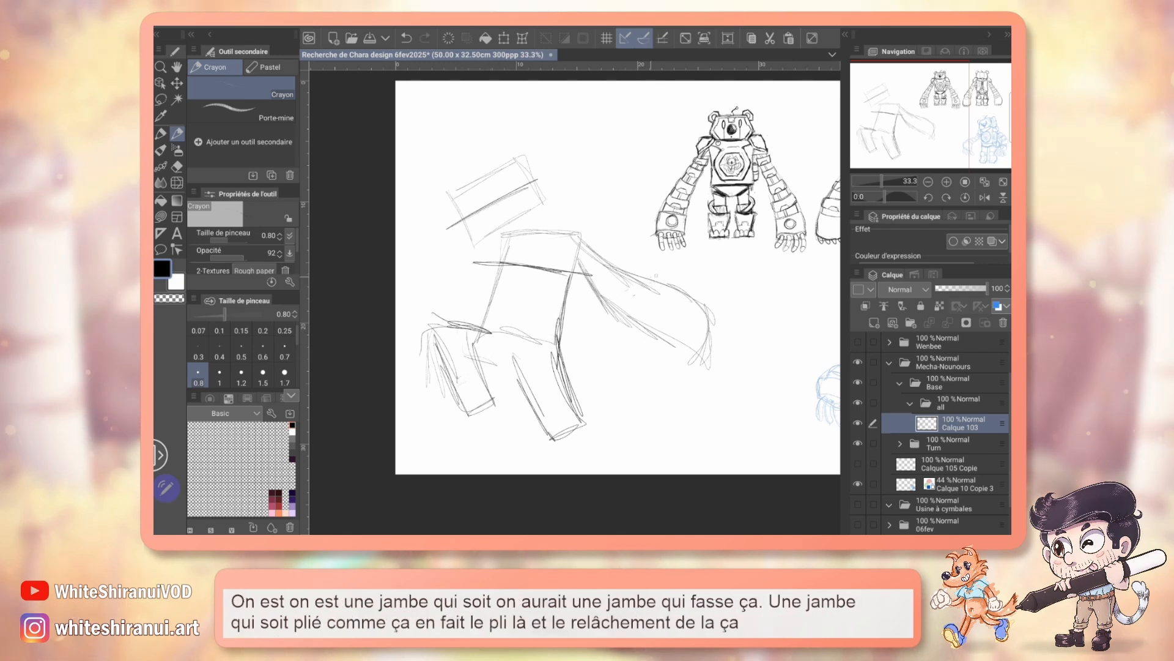
Step: Sketch the second arm folded beside the torso with a rounded fist, undoing a stray ellipse by the opposite shoulder
{"action": "left_click_drag", "start_coordinate": [436, 313], "coordinate": [492, 273]}
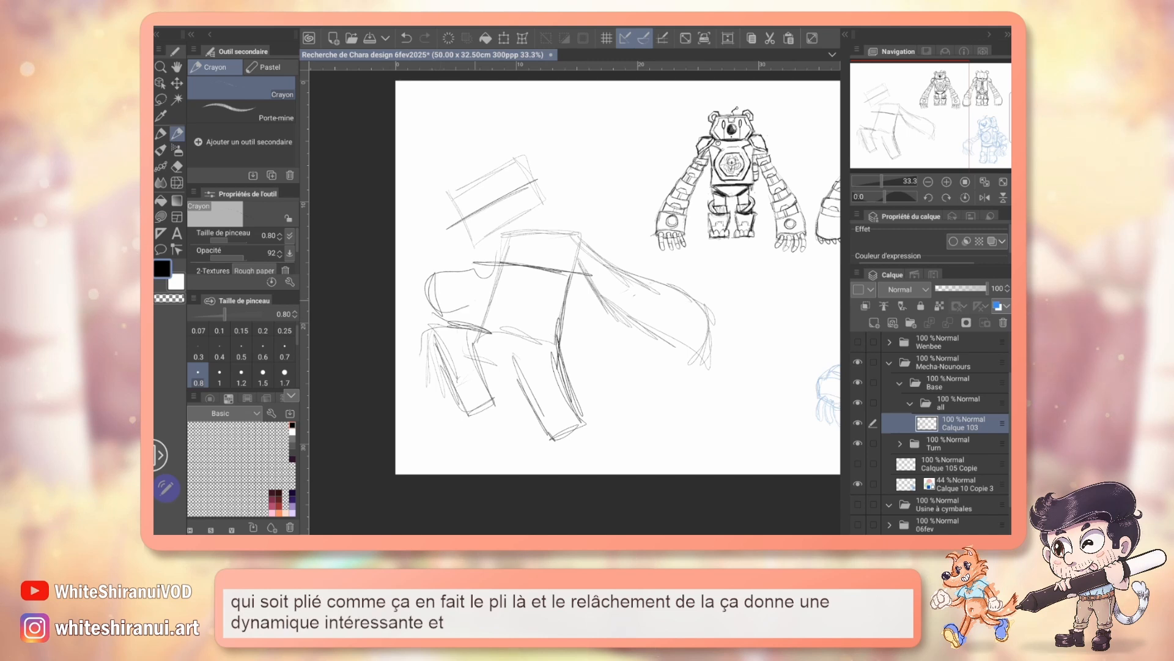
{"action": "left_click_drag", "start_coordinate": [588, 230], "coordinate": [619, 226]}
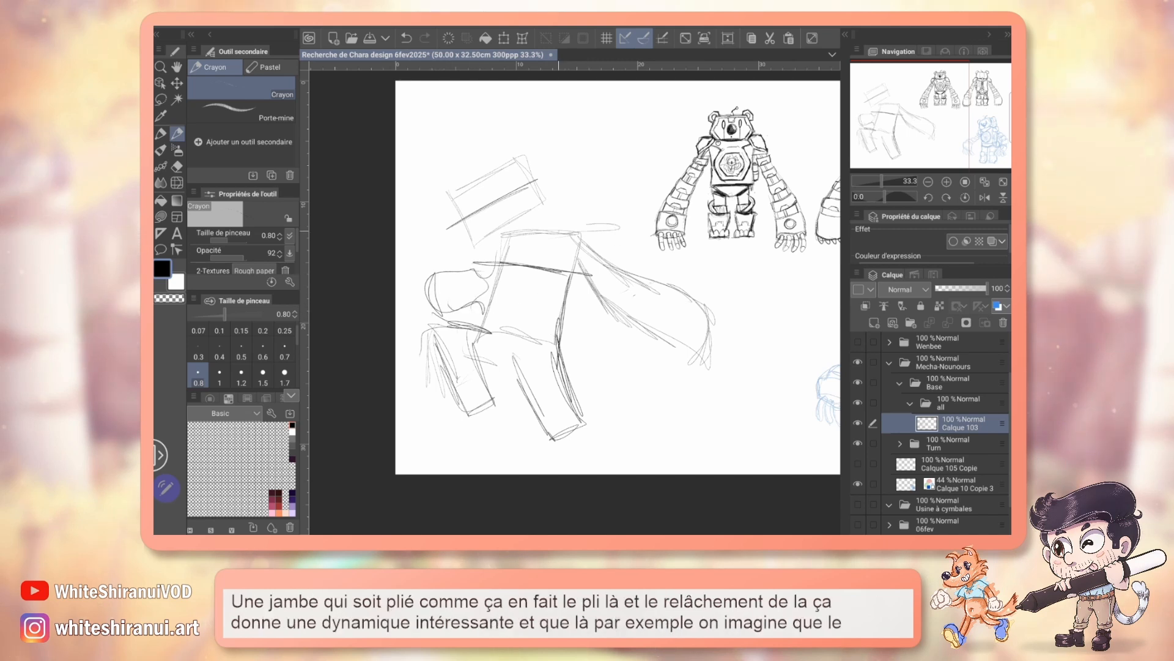
{"action": "key", "text": "ctrl+z"}
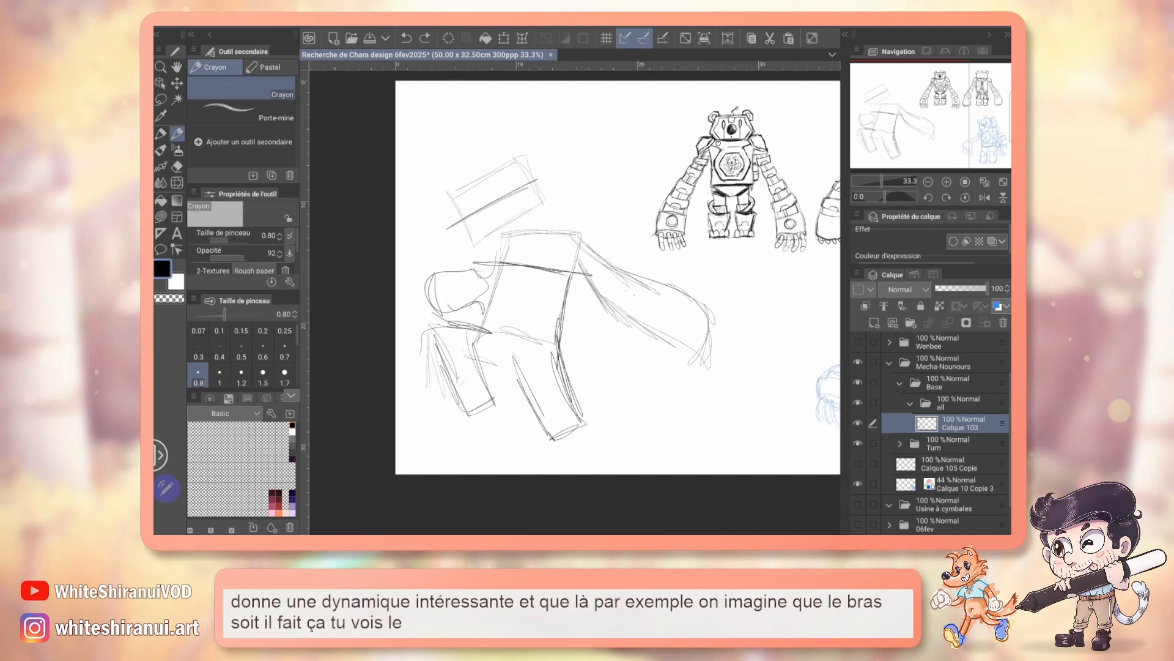
{"action": "mouse_move", "coordinate": [435, 274]}
{"action": "left_mouse_down"}
{"action": "mouse_move", "coordinate": [466, 300]}
{"action": "mouse_move", "coordinate": [429, 293]}
{"action": "left_mouse_up"}
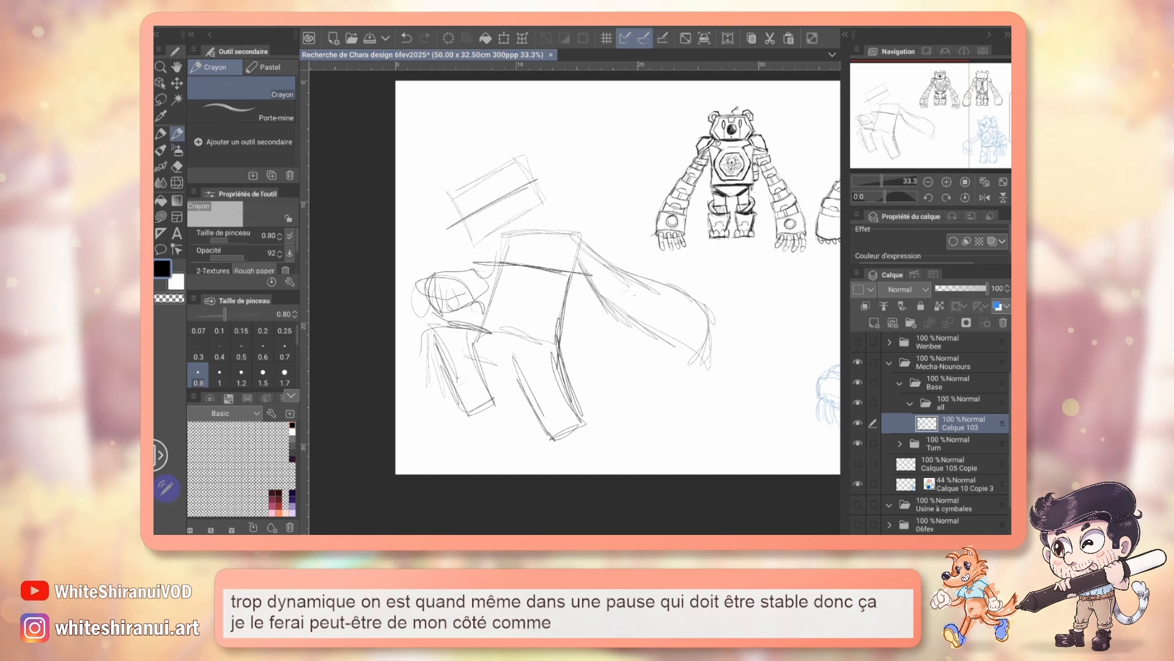
Step: Show the Wenbee folder and examine the finished character's stable and dynamic poses
{"action": "scroll", "coordinate": [956, 420], "scroll_direction": "down", "scroll_amount": 1}
{"action": "scroll", "coordinate": [929, 429], "scroll_direction": "up", "scroll_amount": 3}
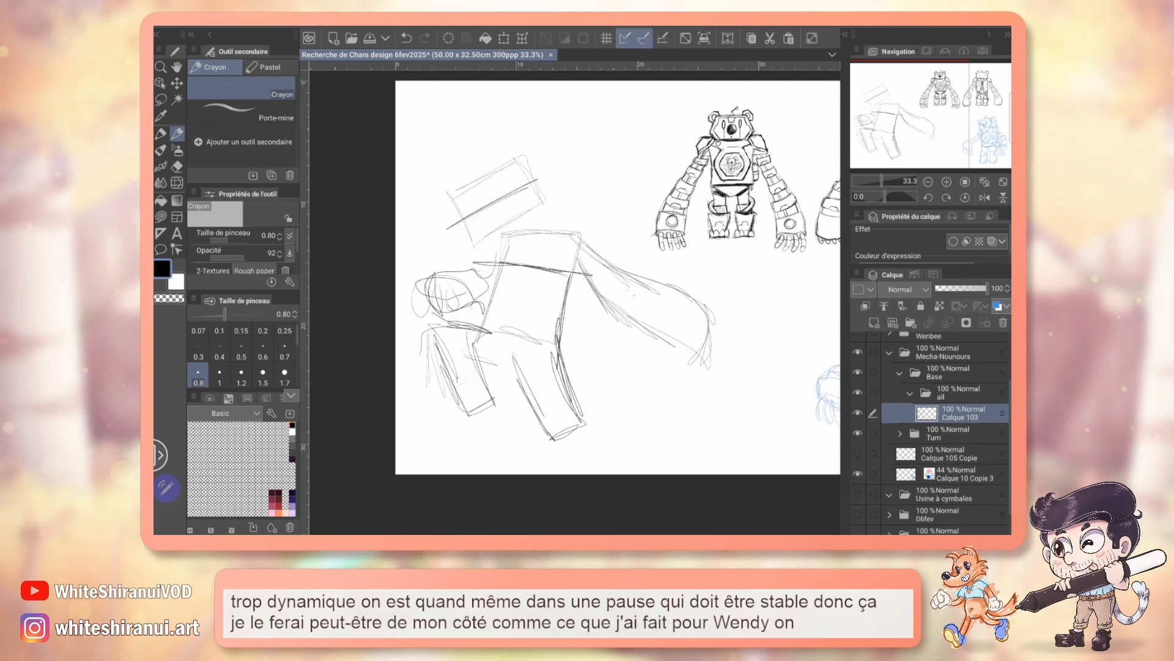
{"action": "left_click", "coordinate": [858, 399]}
{"action": "left_click", "coordinate": [947, 182]}
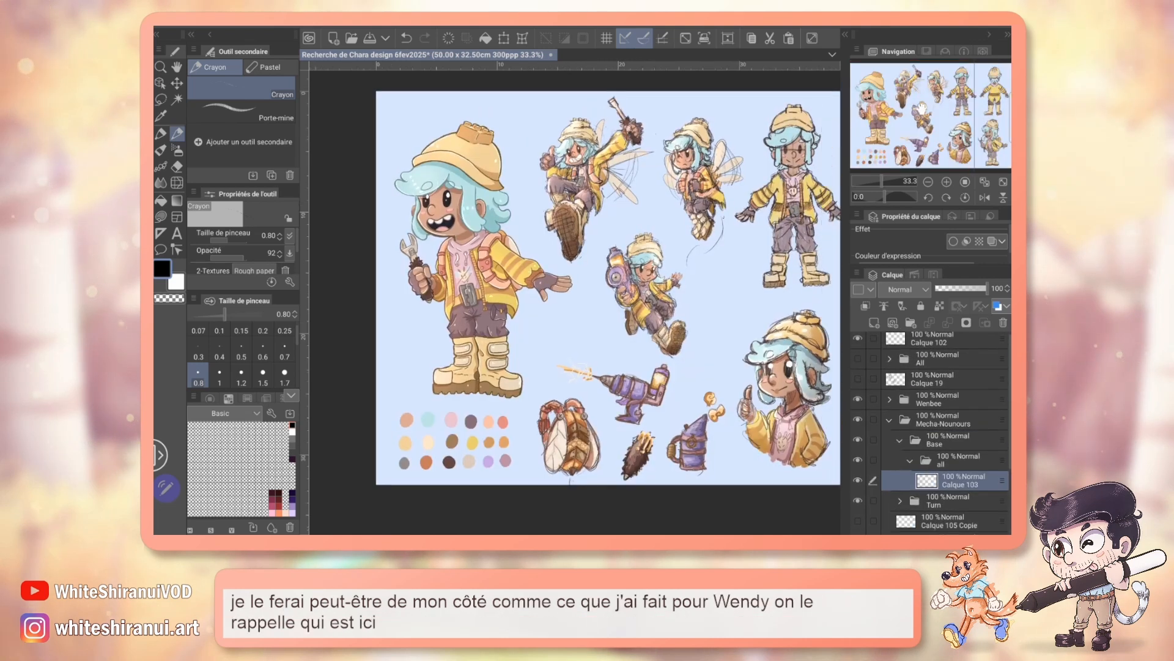
{"action": "left_click", "coordinate": [948, 181]}
{"action": "mouse_move", "coordinate": [928, 104]}
{"action": "left_mouse_down"}
{"action": "mouse_move", "coordinate": [931, 83]}
{"action": "mouse_move", "coordinate": [943, 89]}
{"action": "mouse_move", "coordinate": [893, 108]}
{"action": "mouse_move", "coordinate": [902, 128]}
{"action": "mouse_move", "coordinate": [911, 100]}
{"action": "left_mouse_up"}
Step: Hide the Wenbee folder and collapse the Mecha-Nounours folder
{"action": "left_click", "coordinate": [858, 400]}
{"action": "left_click", "coordinate": [889, 421]}
{"action": "left_click", "coordinate": [928, 181]}
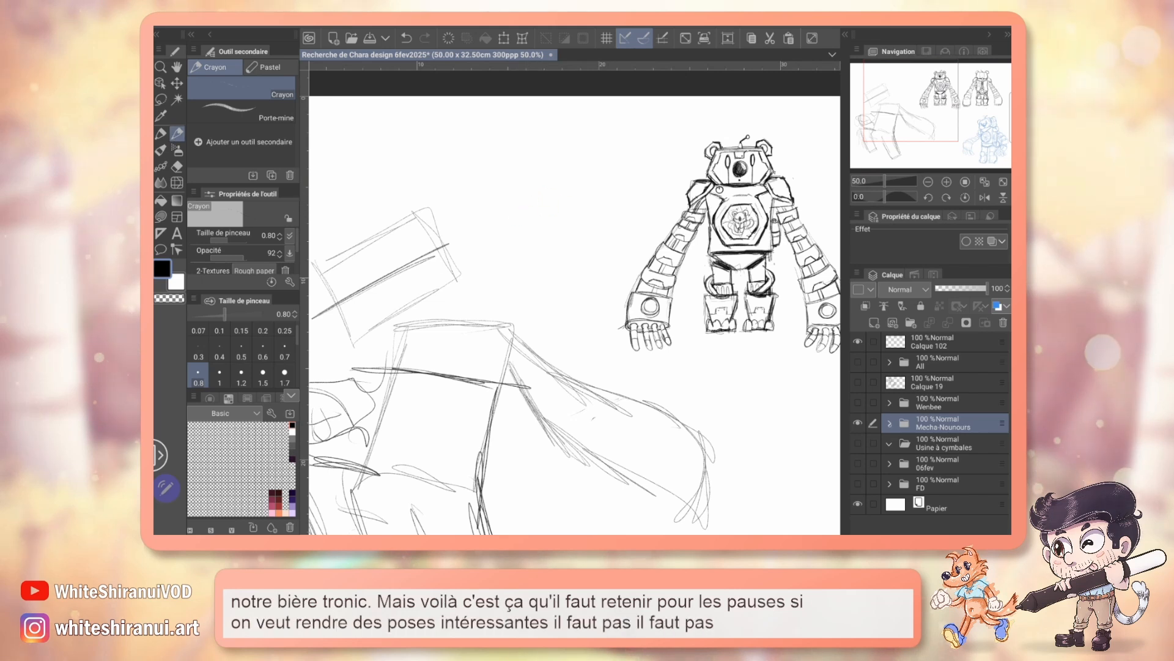
Step: Expand the Mecha-Nounours folder and make layer Calque 103 active
{"action": "left_click", "coordinate": [889, 423]}
{"action": "left_click", "coordinate": [963, 483]}
Step: Sketch short parallel and converging axis strokes and a small head shape beside the pose, and undo them all
{"action": "left_click_drag", "start_coordinate": [508, 190], "coordinate": [596, 150]}
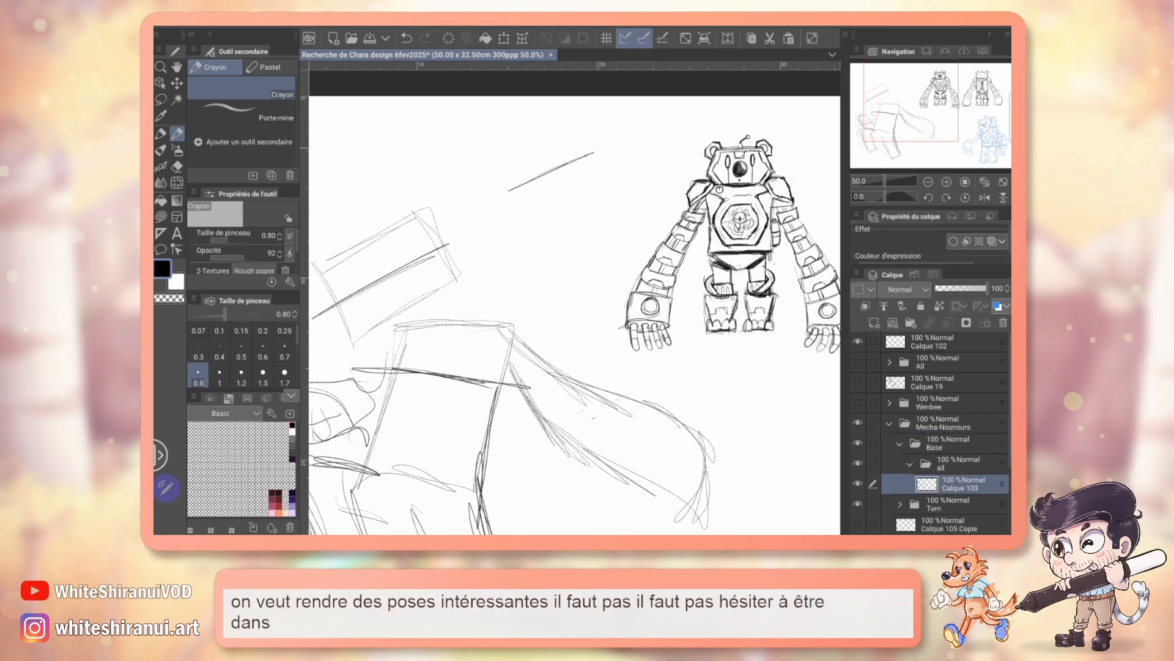
{"action": "left_click_drag", "start_coordinate": [500, 230], "coordinate": [611, 179]}
{"action": "left_click_drag", "start_coordinate": [504, 257], "coordinate": [560, 267]}
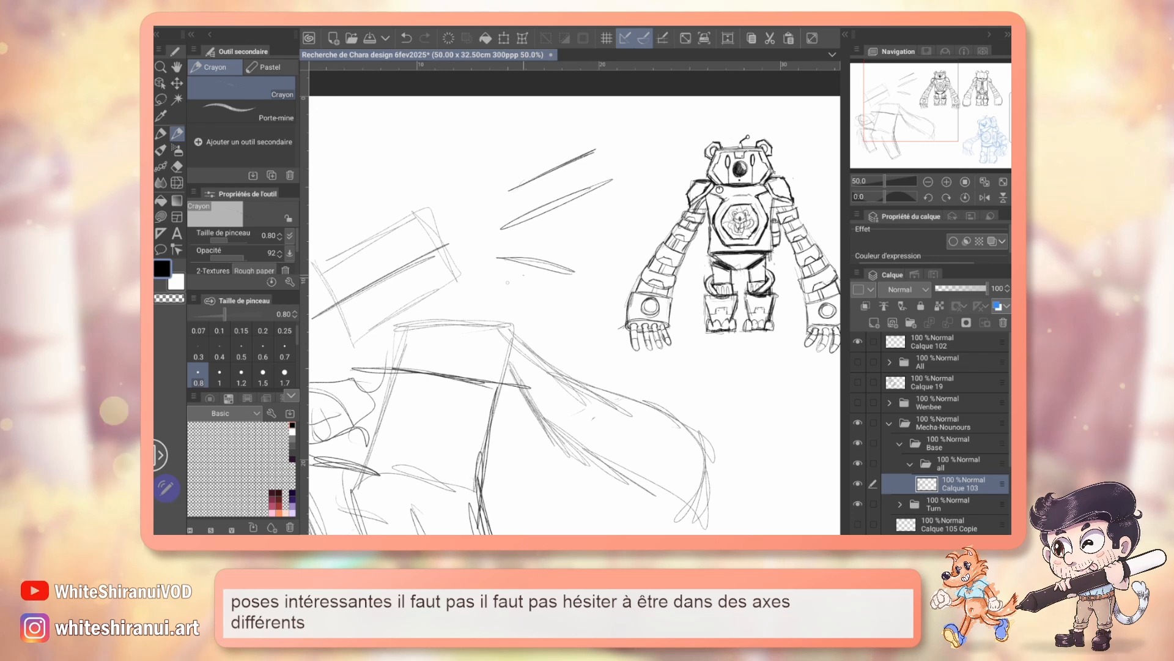
{"action": "left_click_drag", "start_coordinate": [492, 290], "coordinate": [589, 283]}
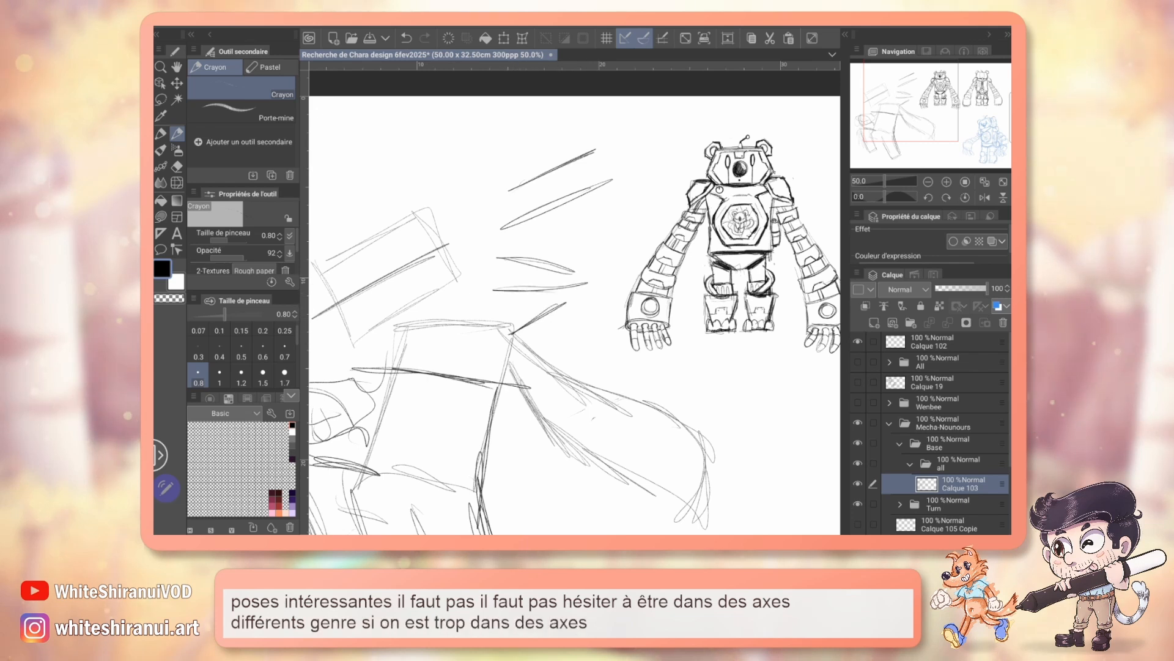
{"action": "left_click_drag", "start_coordinate": [540, 306], "coordinate": [536, 349]}
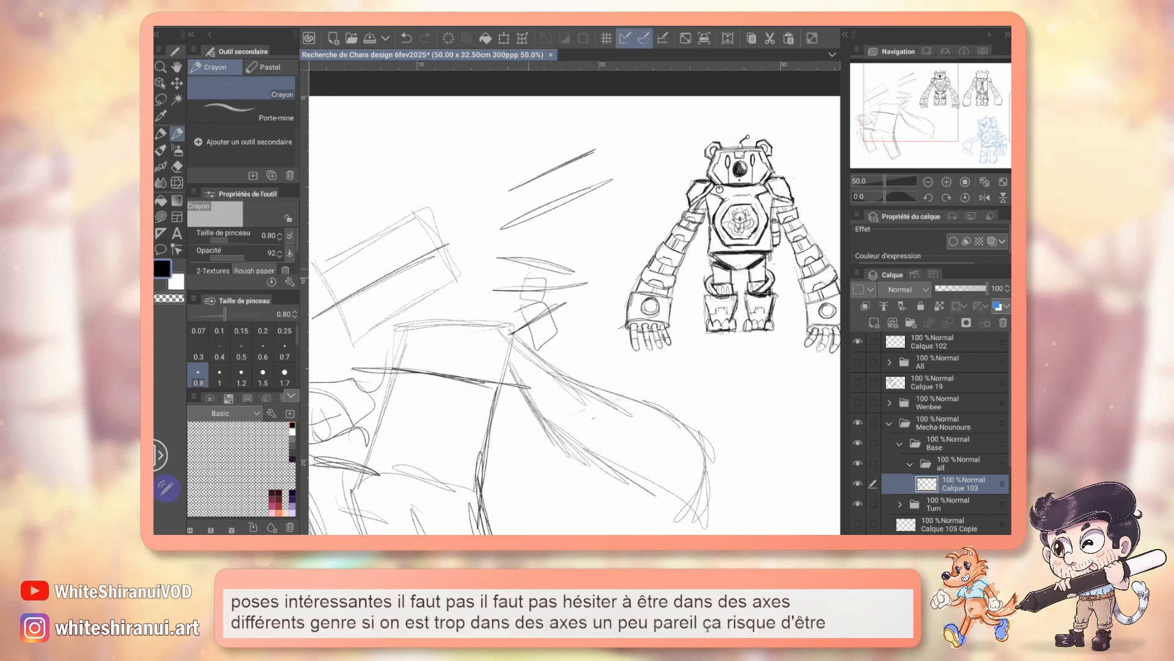
{"action": "left_click_drag", "start_coordinate": [531, 252], "coordinate": [556, 272]}
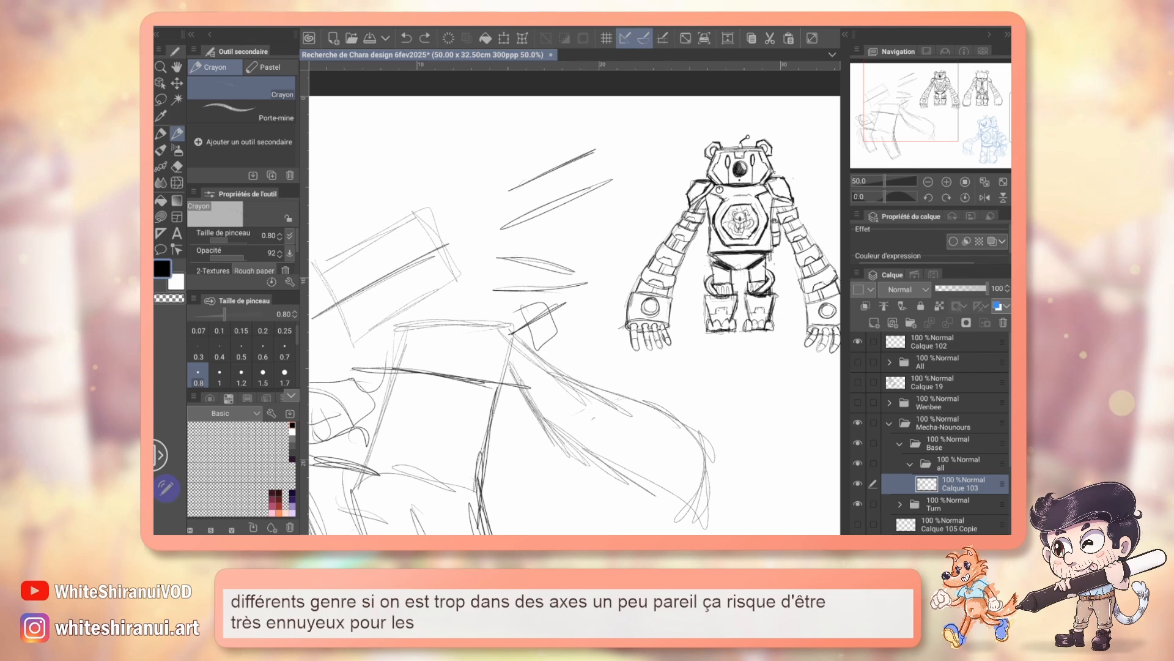
{"action": "key", "text": "ctrl+z"}
{"action": "key", "text": "ctrl+z"}
{"action": "key", "text": "ctrl+z"}
{"action": "key", "text": "ctrl+z"}
{"action": "key", "text": "ctrl+z"}
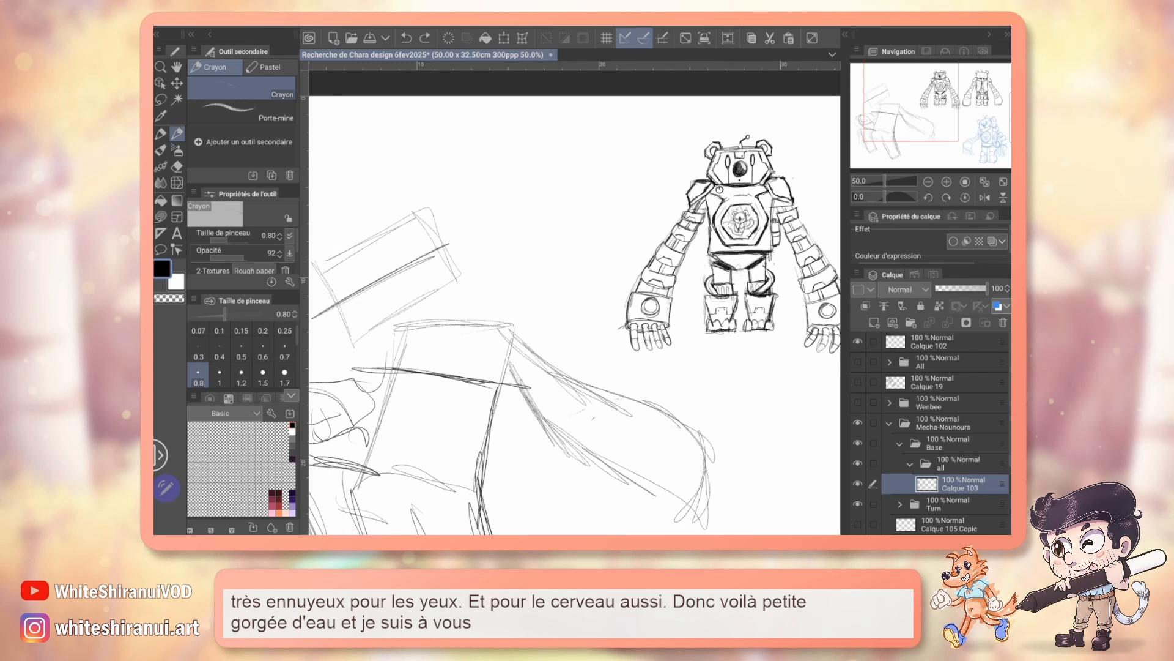
Step: Lasso the entire rough dynamic pose on Calque 103 and cut it from the layer
{"action": "mouse_move", "coordinate": [935, 118]}
{"action": "left_mouse_down"}
{"action": "mouse_move", "coordinate": [947, 145]}
{"action": "mouse_move", "coordinate": [904, 129]}
{"action": "mouse_move", "coordinate": [982, 153]}
{"action": "mouse_move", "coordinate": [918, 122]}
{"action": "mouse_move", "coordinate": [928, 129]}
{"action": "left_mouse_up"}
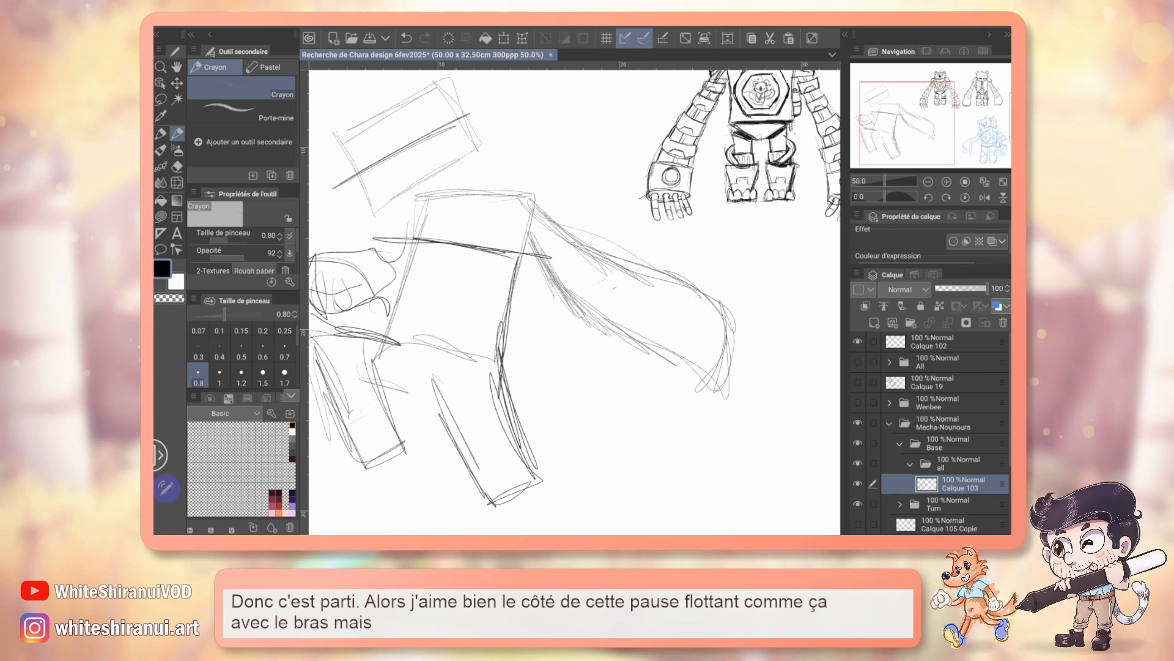
{"action": "left_click_drag", "start_coordinate": [915, 134], "coordinate": [908, 132]}
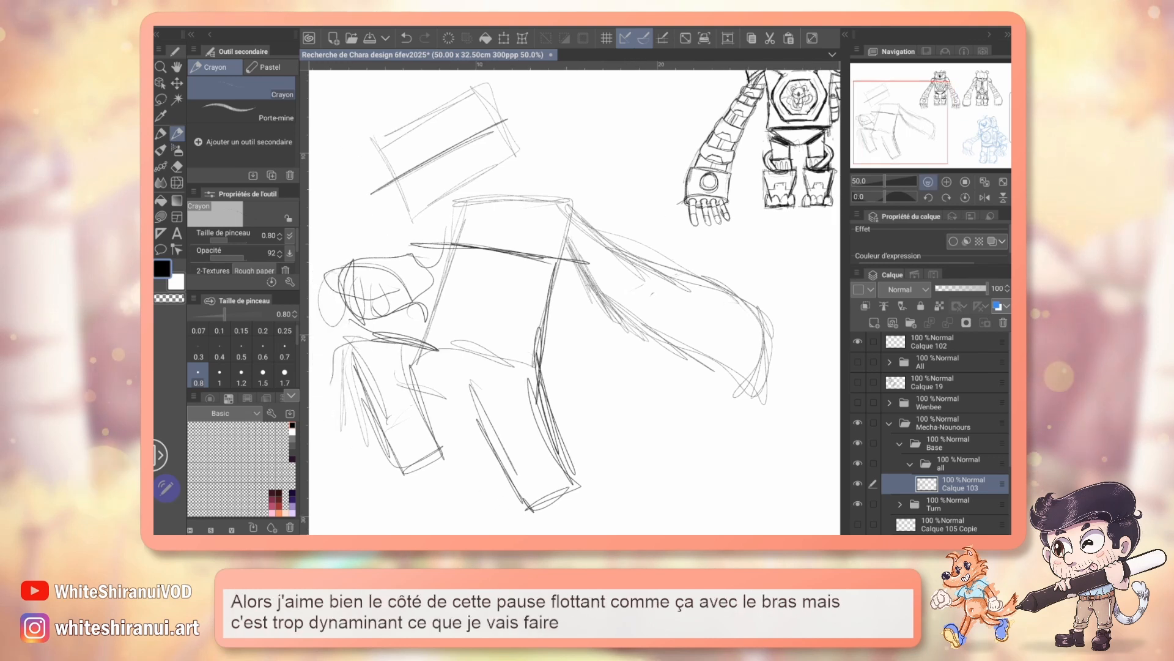
{"action": "left_click", "coordinate": [927, 181]}
{"action": "left_click", "coordinate": [928, 181]}
{"action": "left_click", "coordinate": [161, 99]}
{"action": "mouse_move", "coordinate": [452, 354]}
{"action": "left_mouse_down"}
{"action": "mouse_move", "coordinate": [566, 178]}
{"action": "mouse_move", "coordinate": [653, 270]}
{"action": "mouse_move", "coordinate": [611, 406]}
{"action": "mouse_move", "coordinate": [452, 376]}
{"action": "left_mouse_up"}
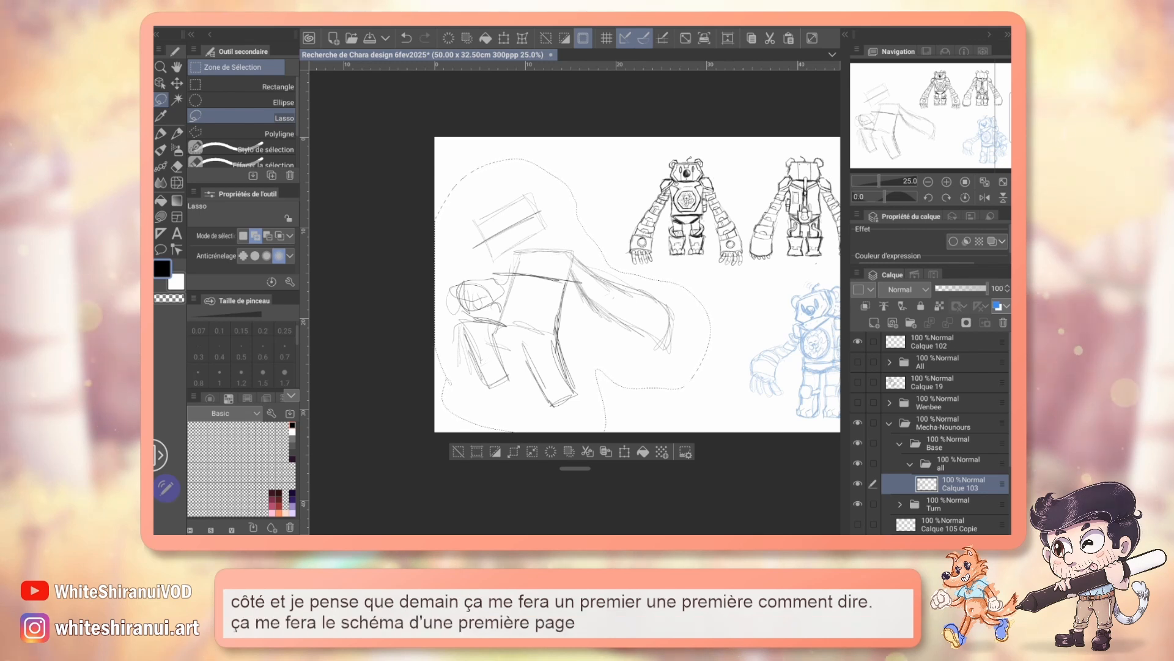
{"action": "left_click", "coordinate": [770, 38]}
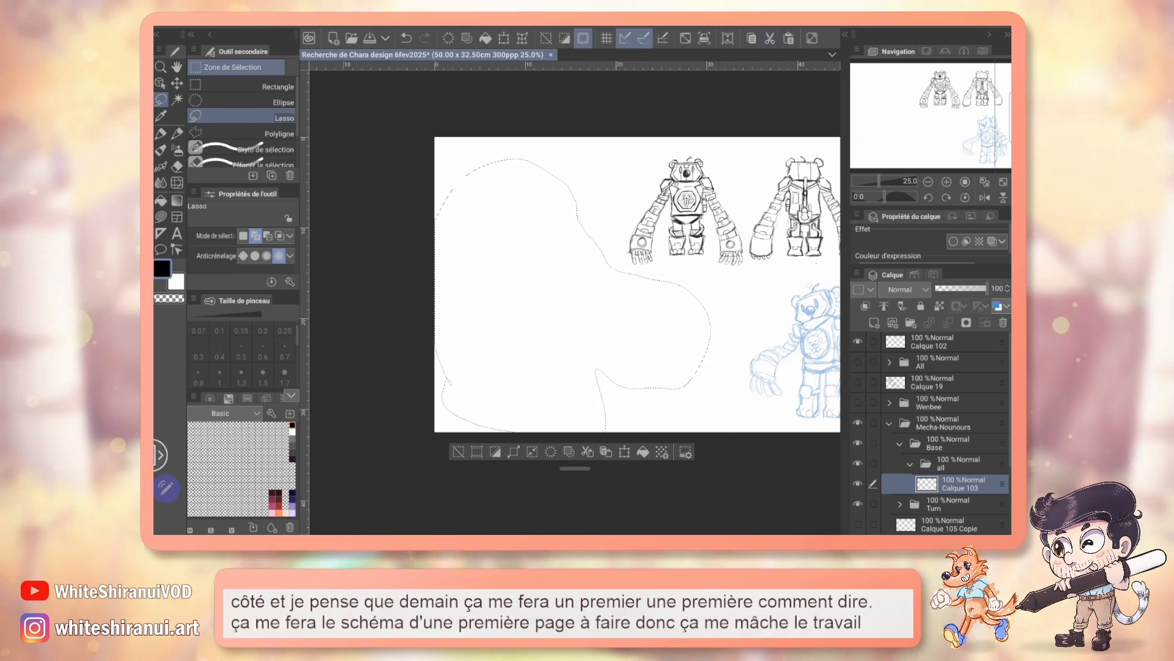
Step: Paste the cut pose as its own layer above Calque 105 Copie, hide it, and make Calque 103 active again
{"action": "scroll", "coordinate": [930, 434], "scroll_direction": "down", "scroll_amount": 3}
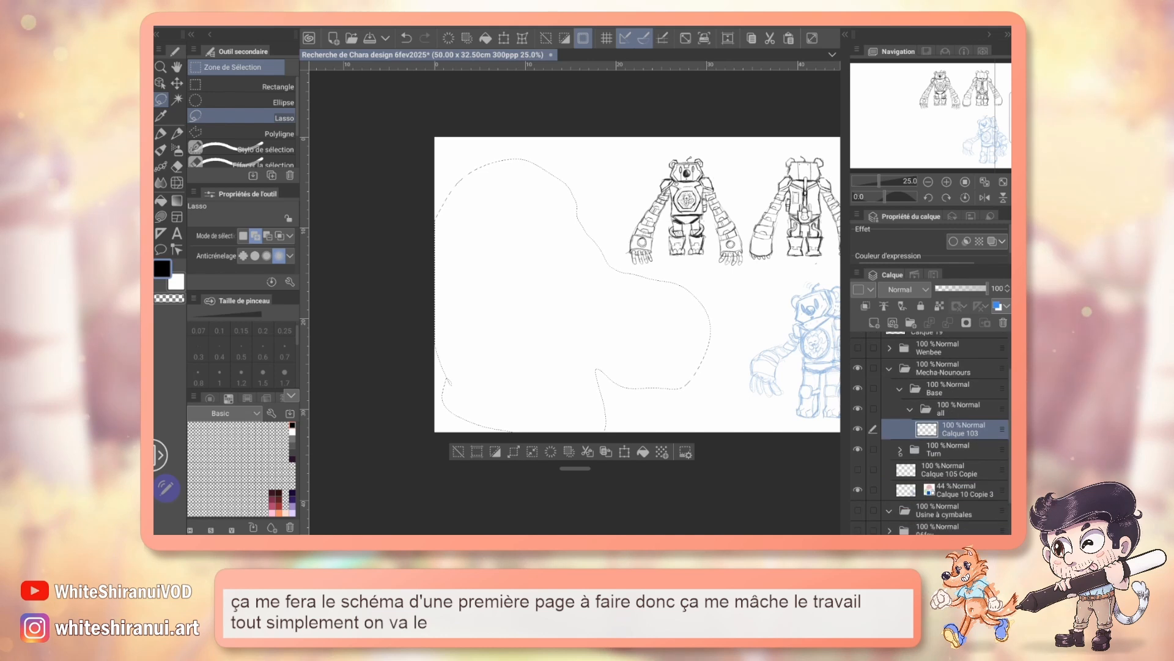
{"action": "left_click", "coordinate": [950, 470]}
{"action": "left_click", "coordinate": [789, 38]}
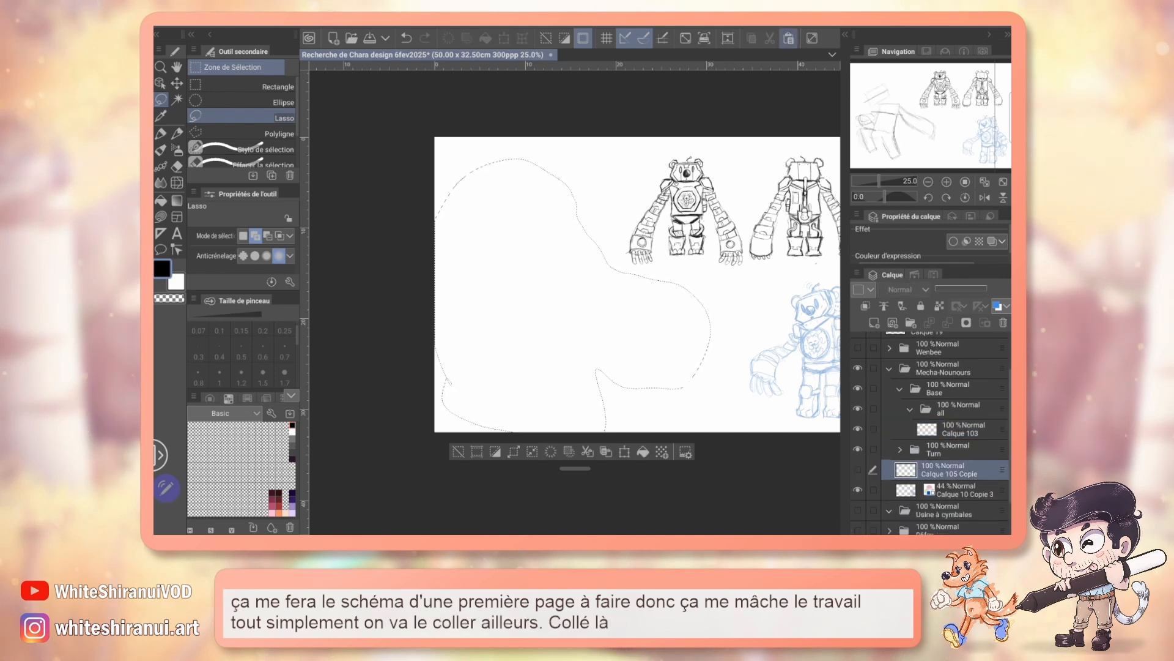
{"action": "left_click", "coordinate": [857, 469]}
{"action": "left_click", "coordinate": [960, 428]}
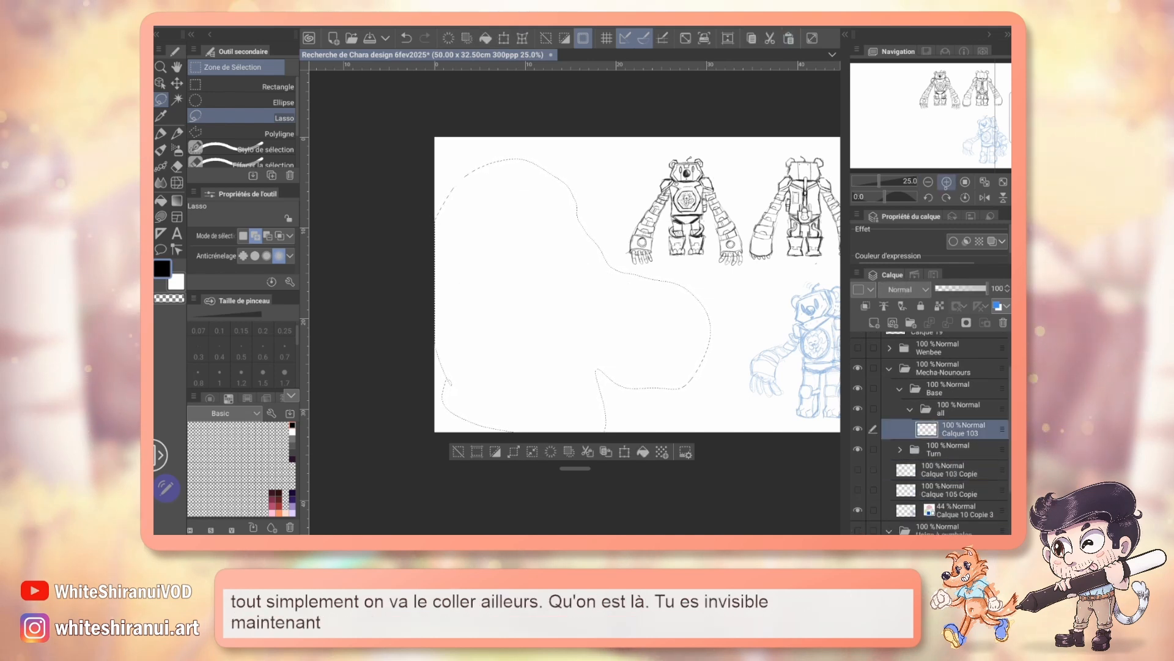
Step: Clear the selection and sketch an upward-tilted head axis in the empty area beside the turnaround with the Crayon pencil
{"action": "left_click", "coordinate": [947, 182]}
{"action": "left_click", "coordinate": [451, 494]}
{"action": "left_click", "coordinate": [177, 133]}
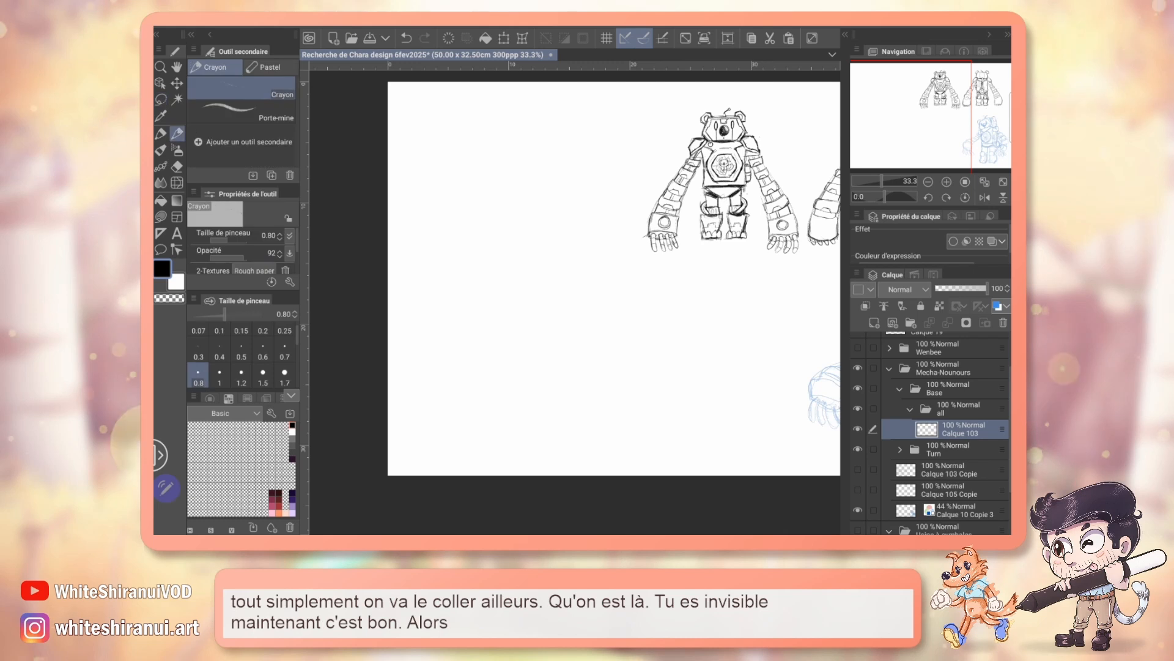
{"action": "left_click", "coordinate": [947, 181]}
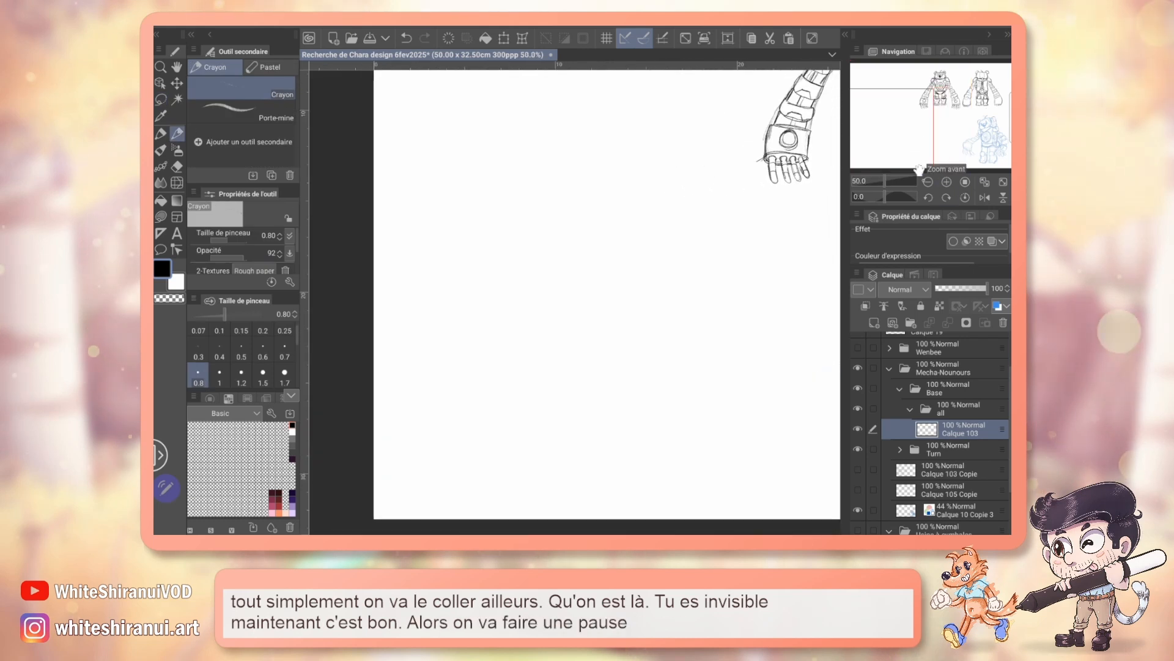
{"action": "left_click", "coordinate": [928, 181]}
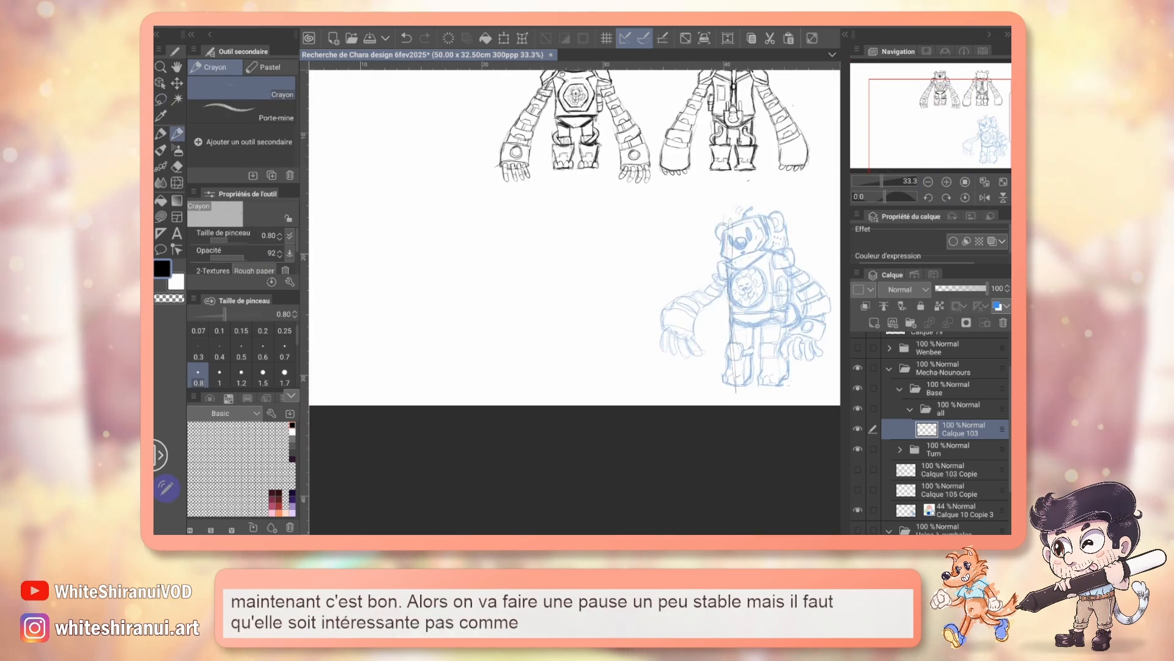
{"action": "key", "text": "ctrl+z"}
{"action": "left_click_drag", "start_coordinate": [551, 269], "coordinate": [697, 302]}
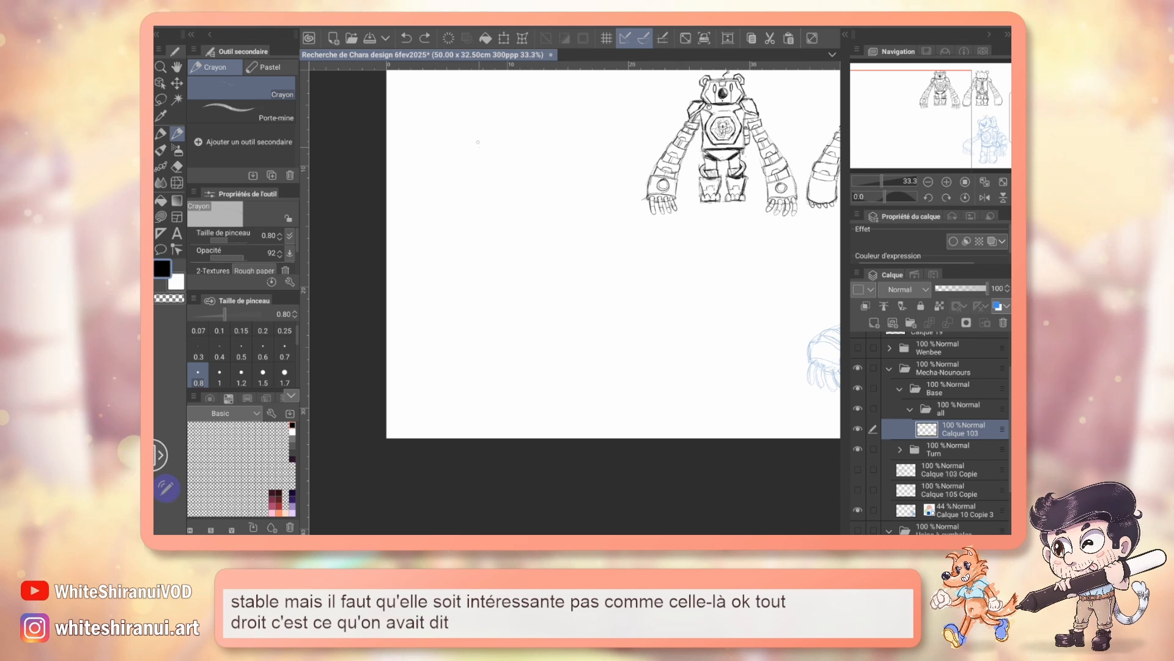
{"action": "left_click_drag", "start_coordinate": [455, 138], "coordinate": [544, 114]}
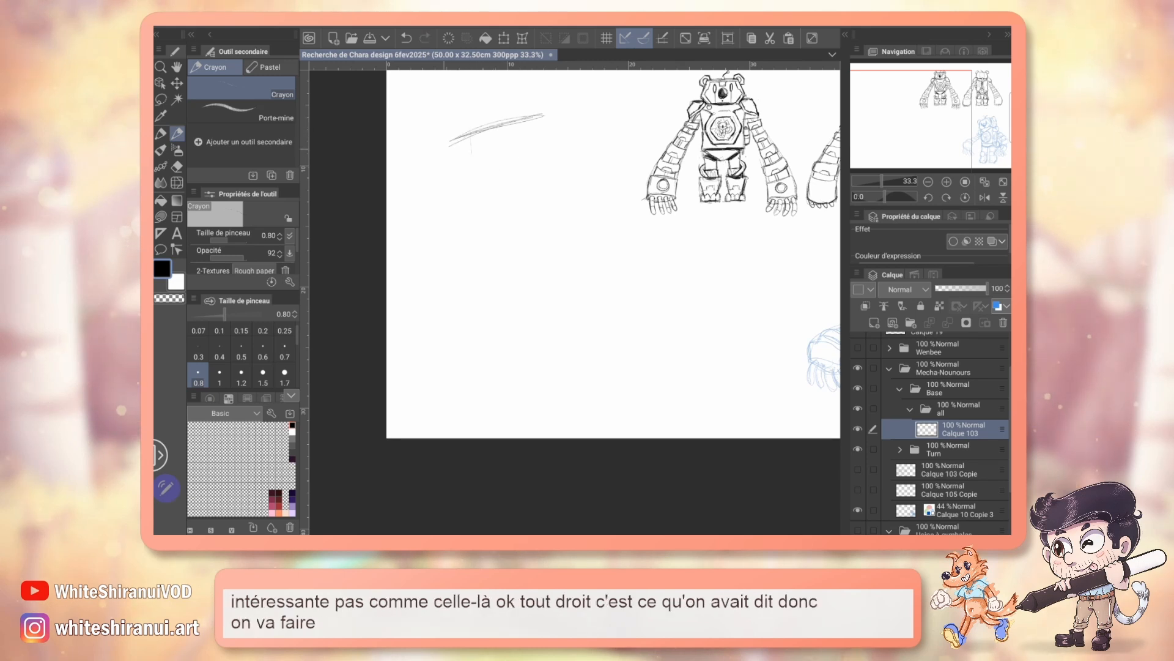
Step: Sketch a shoulder axis tilted opposite to the head axis and build a tall, leaning torso box under it
{"action": "mouse_move", "coordinate": [457, 178]}
{"action": "left_mouse_down"}
{"action": "mouse_move", "coordinate": [540, 184]}
{"action": "mouse_move", "coordinate": [454, 278]}
{"action": "left_mouse_up"}
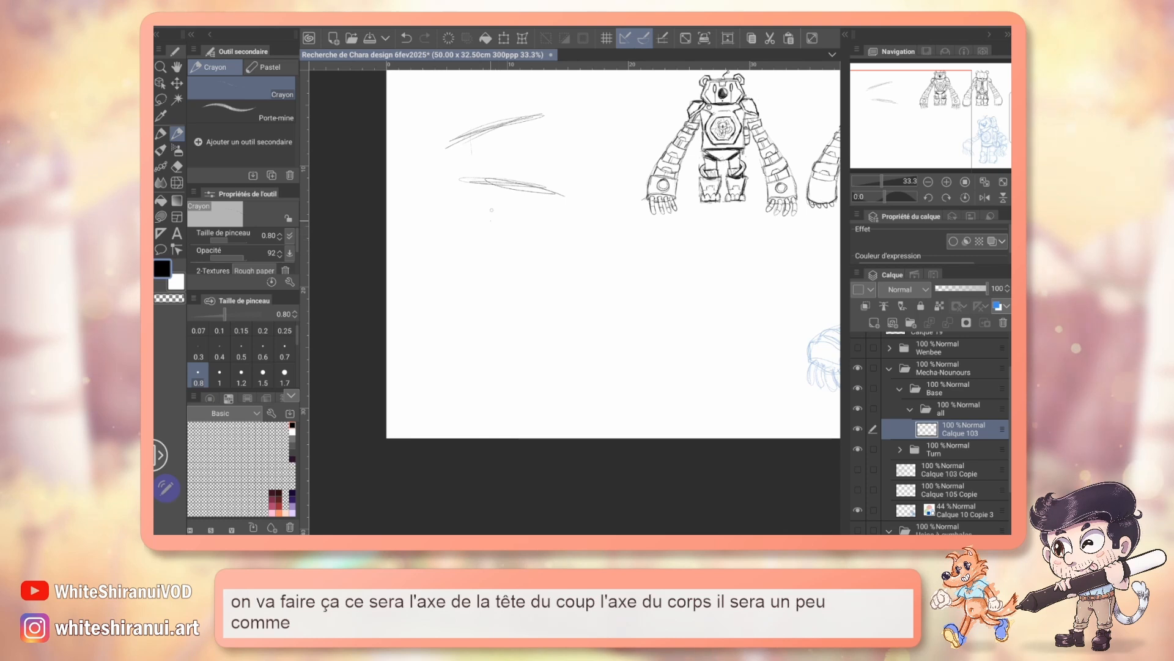
{"action": "mouse_move", "coordinate": [480, 187]}
{"action": "left_mouse_down"}
{"action": "mouse_move", "coordinate": [453, 289]}
{"action": "mouse_move", "coordinate": [540, 296]}
{"action": "left_mouse_up"}
{"action": "left_click_drag", "start_coordinate": [559, 186], "coordinate": [542, 296]}
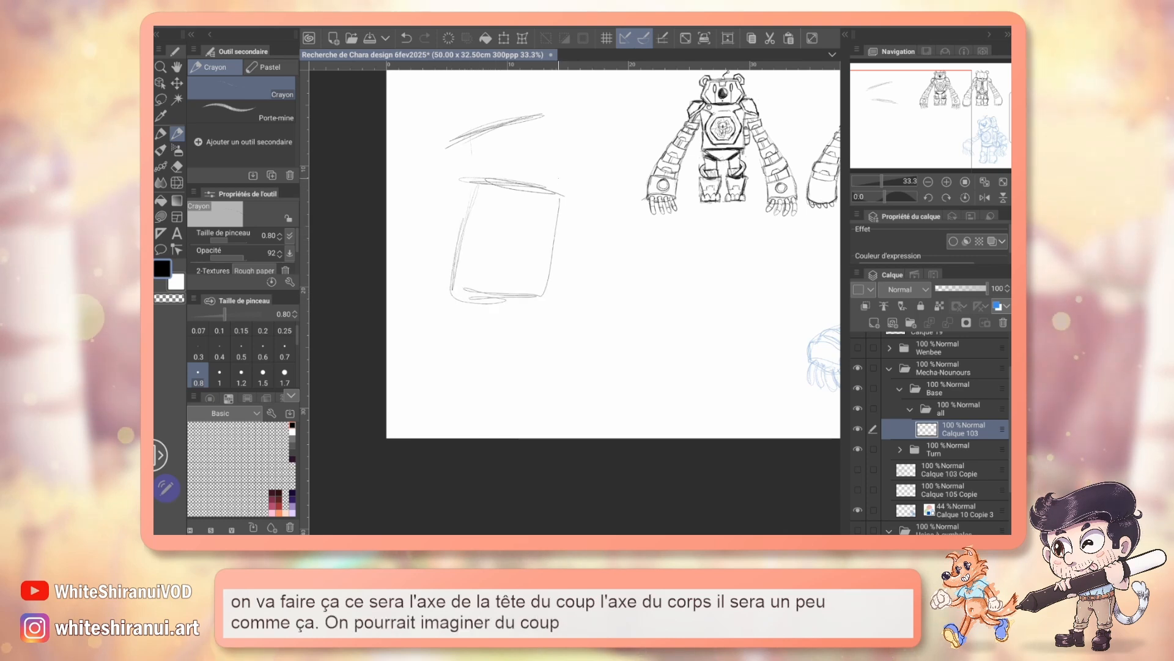
Step: Sketch the slanted pelvis under the torso with two bent legs ending in blocky lower legs
{"action": "mouse_move", "coordinate": [481, 329]}
{"action": "left_mouse_down"}
{"action": "mouse_move", "coordinate": [450, 324]}
{"action": "mouse_move", "coordinate": [497, 348]}
{"action": "mouse_move", "coordinate": [540, 308]}
{"action": "mouse_move", "coordinate": [510, 348]}
{"action": "mouse_move", "coordinate": [537, 383]}
{"action": "left_mouse_up"}
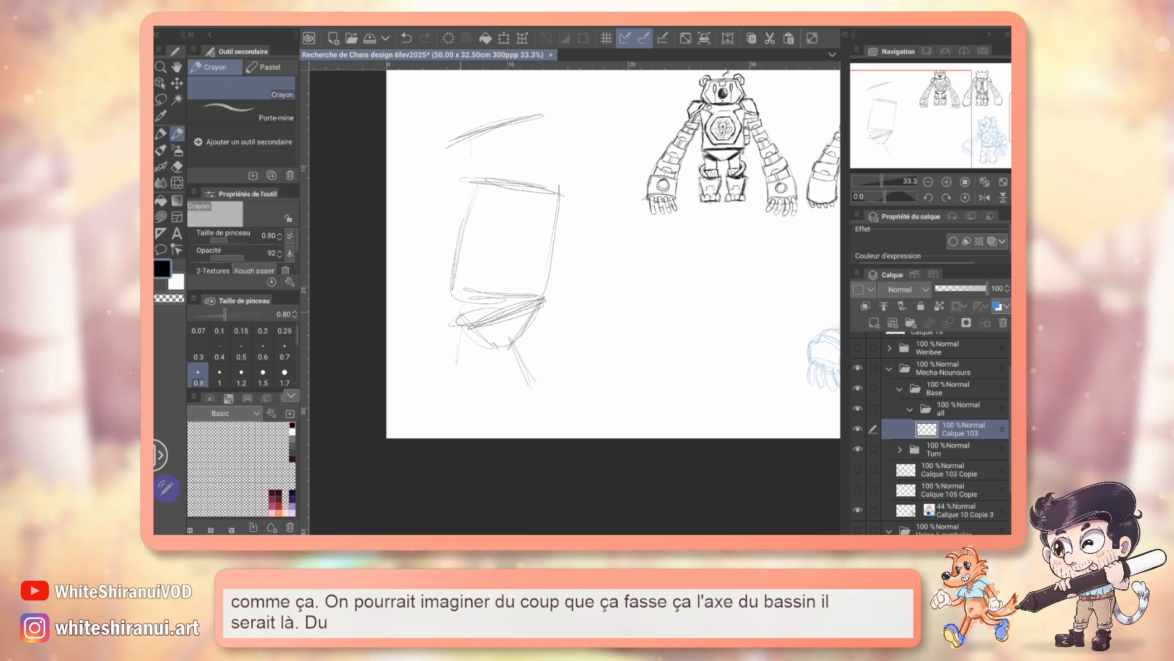
{"action": "left_click_drag", "start_coordinate": [450, 365], "coordinate": [481, 360]}
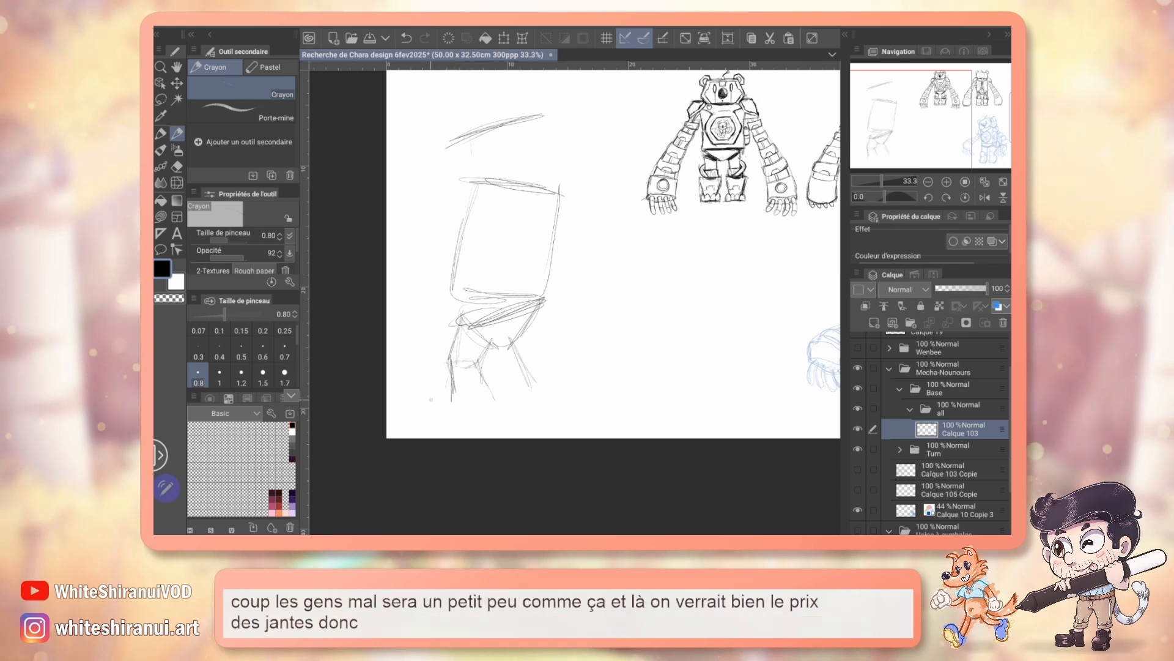
{"action": "mouse_move", "coordinate": [434, 363]}
{"action": "left_mouse_down"}
{"action": "mouse_move", "coordinate": [452, 400]}
{"action": "mouse_move", "coordinate": [437, 406]}
{"action": "mouse_move", "coordinate": [491, 407]}
{"action": "left_mouse_up"}
{"action": "mouse_move", "coordinate": [470, 359]}
{"action": "left_mouse_down"}
{"action": "mouse_move", "coordinate": [487, 371]}
{"action": "mouse_move", "coordinate": [491, 407]}
{"action": "left_mouse_up"}
{"action": "left_click_drag", "start_coordinate": [515, 364], "coordinate": [558, 356]}
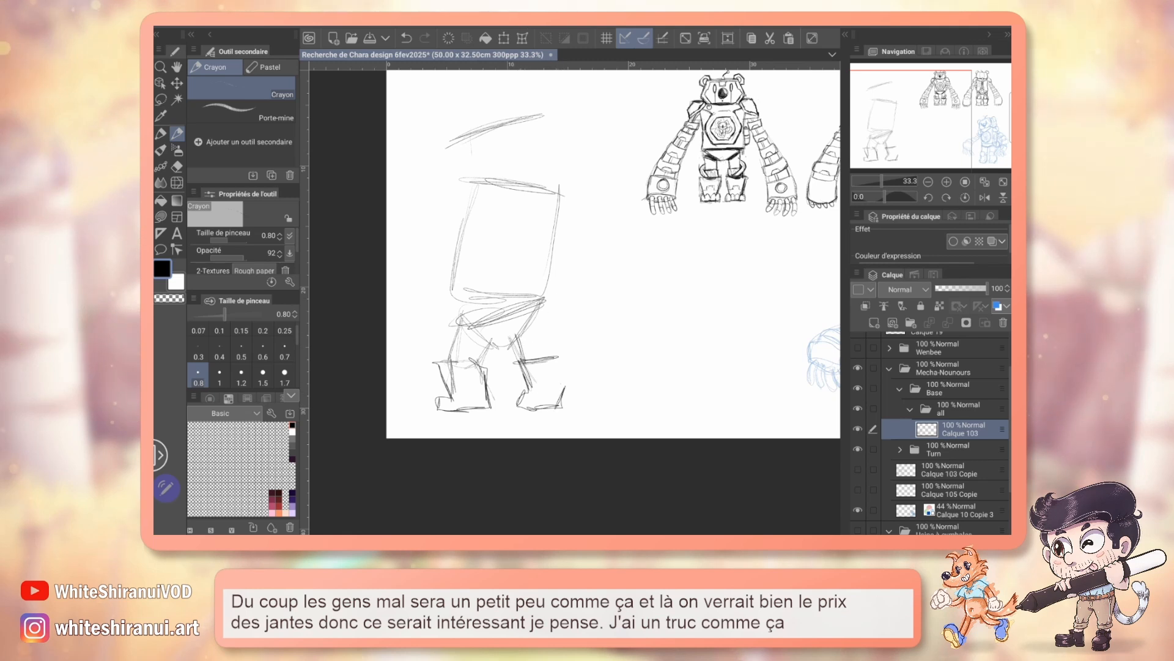
Step: Erase the lower part of the leg on the pose's right with the Magnétiser la gomme eraser
{"action": "key", "text": "e"}
{"action": "mouse_move", "coordinate": [519, 363]}
{"action": "left_mouse_down"}
{"action": "mouse_move", "coordinate": [551, 407]}
{"action": "mouse_move", "coordinate": [563, 389]}
{"action": "mouse_move", "coordinate": [532, 361]}
{"action": "left_mouse_up"}
{"action": "key", "text": "bracketright"}
{"action": "key", "text": "bracketright"}
{"action": "key", "text": "bracketright"}
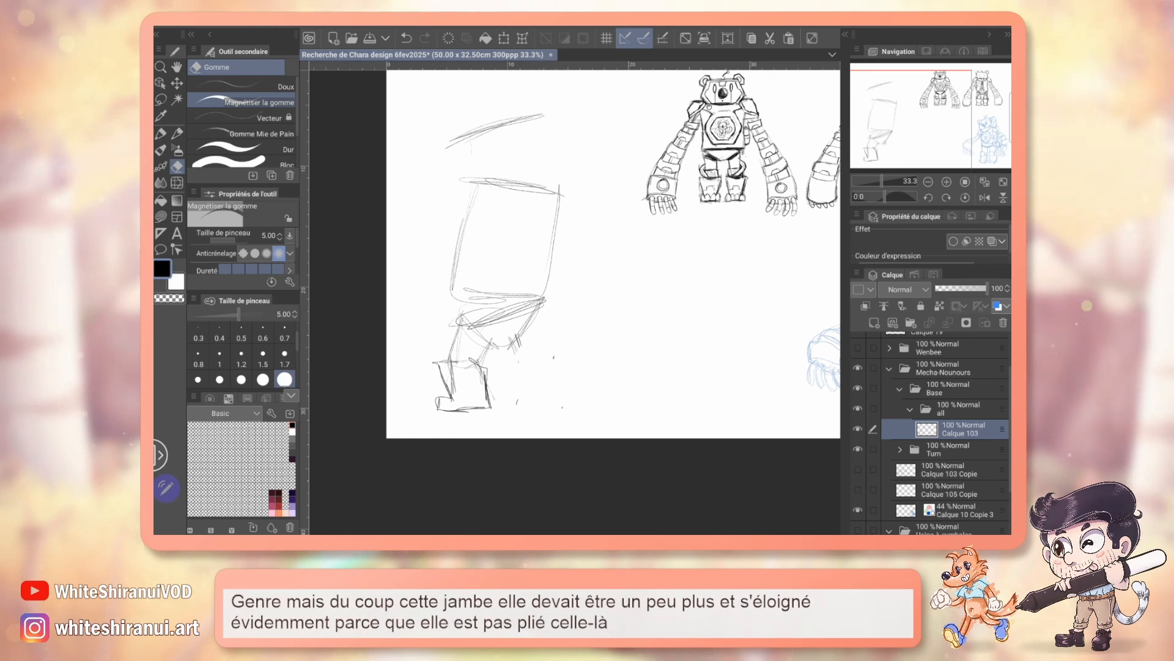
Step: Redraw the erased leg straighter and farther out with a flared boot, and add knee plates and rounded toes
{"action": "key", "text": "p"}
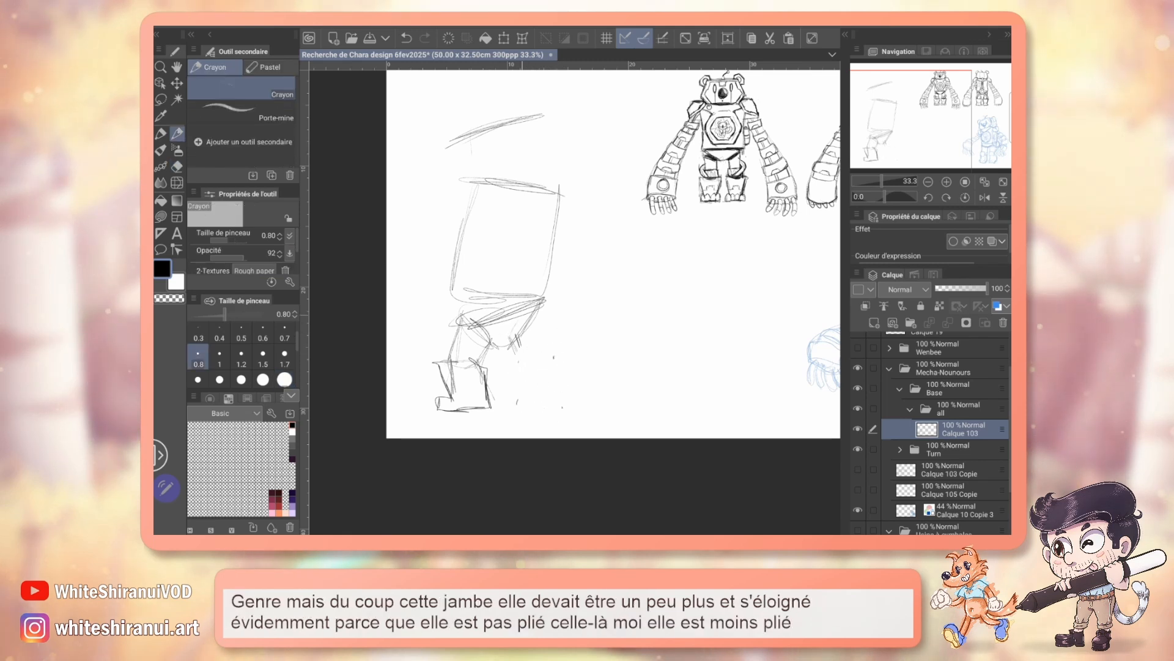
{"action": "mouse_move", "coordinate": [527, 354]}
{"action": "left_mouse_down"}
{"action": "mouse_move", "coordinate": [562, 348]}
{"action": "mouse_move", "coordinate": [518, 360]}
{"action": "left_mouse_up"}
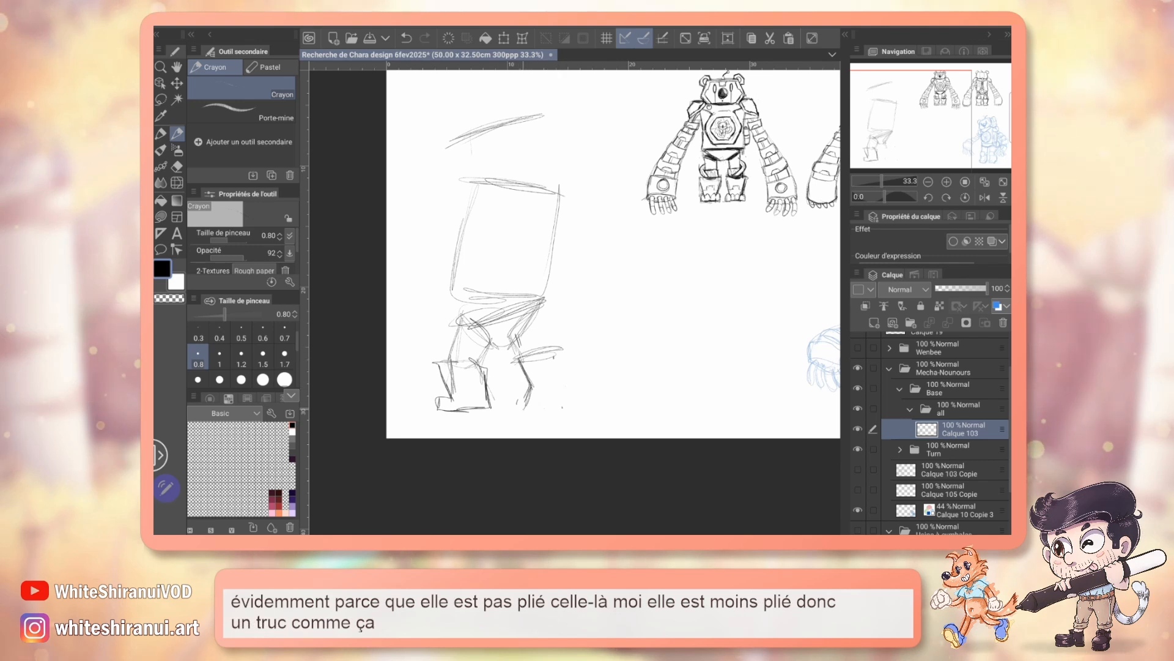
{"action": "mouse_move", "coordinate": [524, 410]}
{"action": "left_mouse_down"}
{"action": "mouse_move", "coordinate": [573, 409]}
{"action": "mouse_move", "coordinate": [553, 415]}
{"action": "left_mouse_up"}
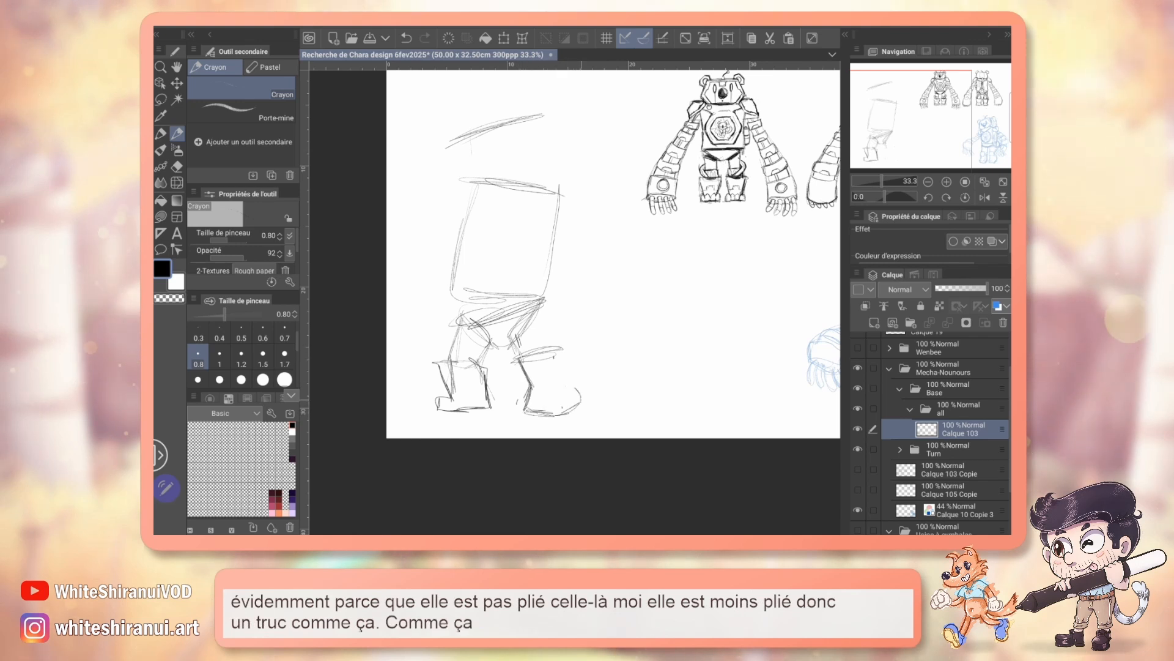
{"action": "left_click_drag", "start_coordinate": [560, 375], "coordinate": [572, 391]}
{"action": "left_click_drag", "start_coordinate": [561, 350], "coordinate": [562, 384]}
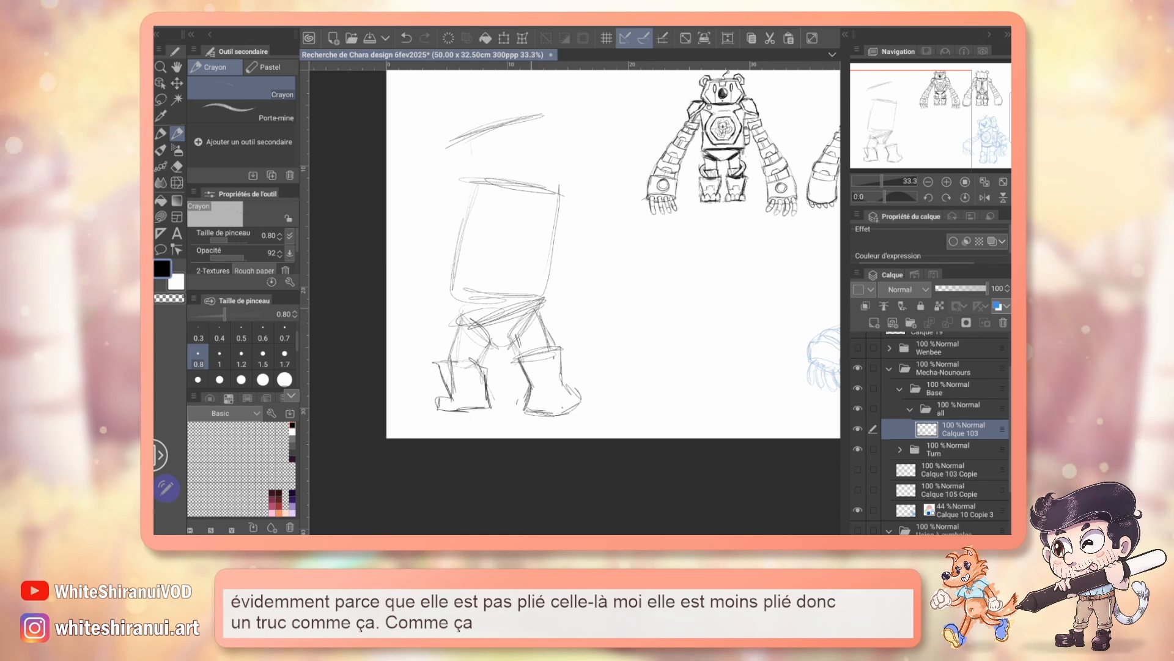
{"action": "left_click_drag", "start_coordinate": [535, 311], "coordinate": [552, 350]}
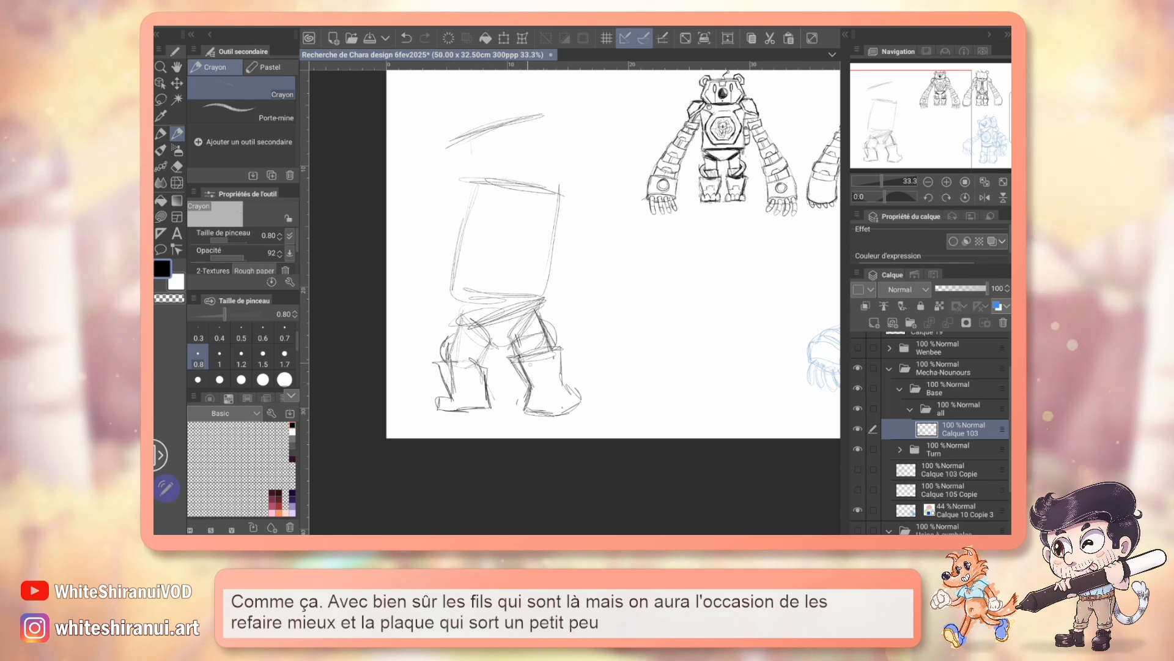
{"action": "left_click_drag", "start_coordinate": [530, 409], "coordinate": [580, 402]}
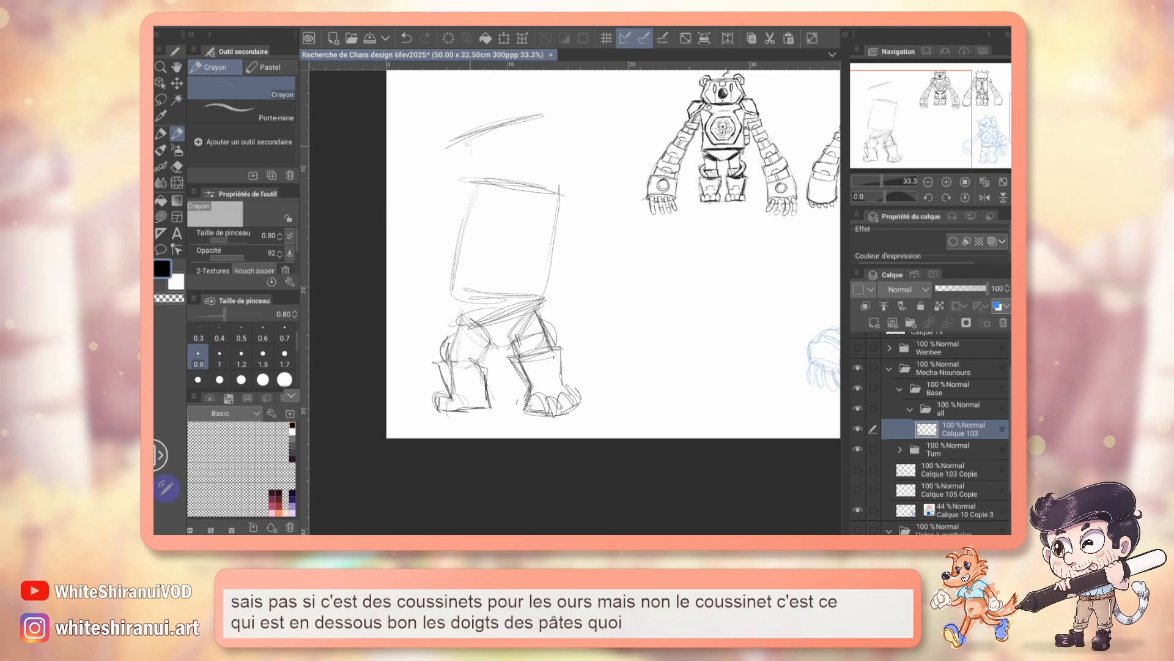
Step: Sketch the tilted box-shaped head on its axis and reinforce the torso outline with angled shoulders
{"action": "mouse_move", "coordinate": [460, 157]}
{"action": "left_mouse_down"}
{"action": "mouse_move", "coordinate": [470, 186]}
{"action": "mouse_move", "coordinate": [546, 171]}
{"action": "left_mouse_up"}
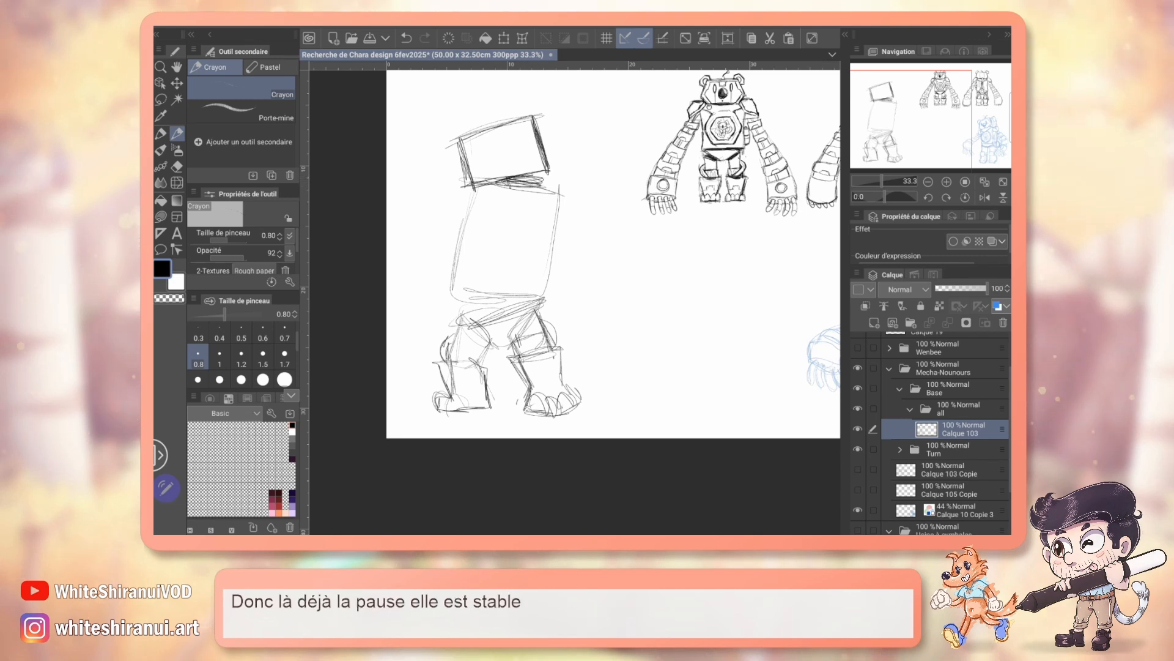
{"action": "left_click_drag", "start_coordinate": [482, 212], "coordinate": [465, 194]}
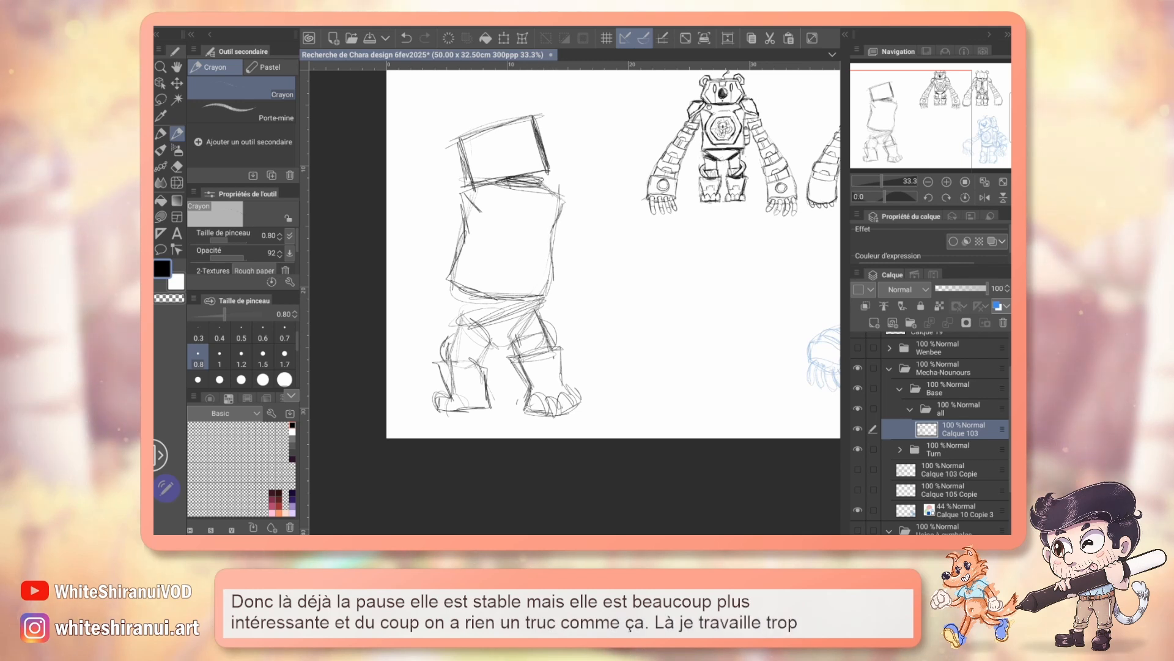
Step: Move the pose sketch on Calque 103 slightly up and to the right with Déplacer calque
{"action": "left_click", "coordinate": [947, 181]}
{"action": "left_click_drag", "start_coordinate": [921, 141], "coordinate": [904, 118]}
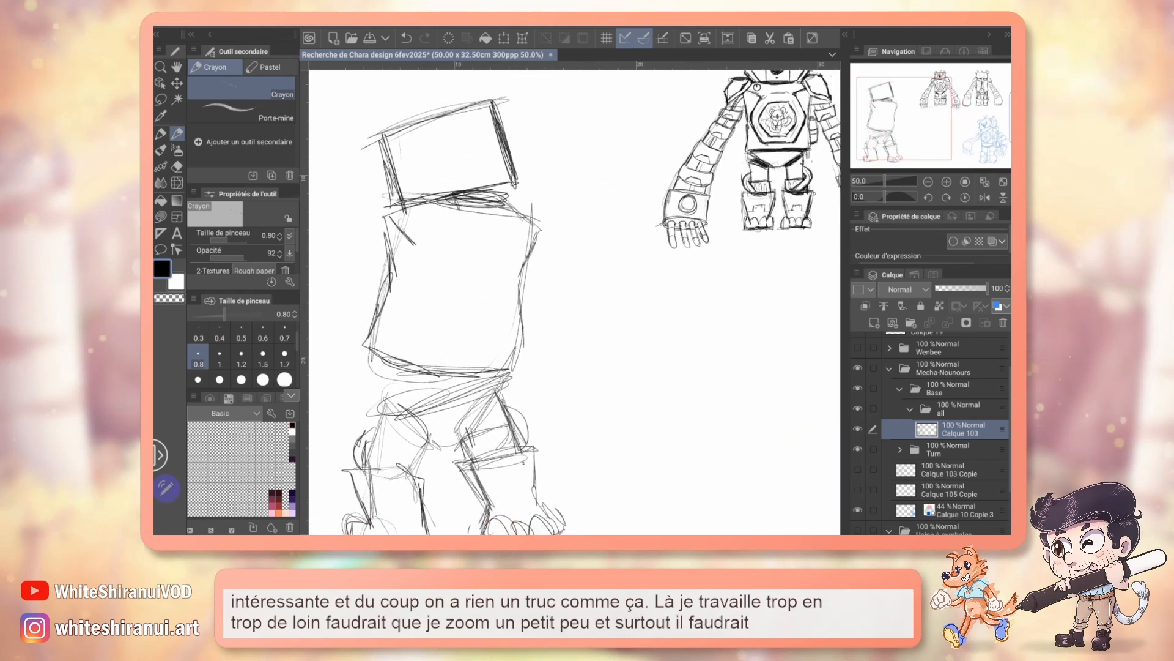
{"action": "key", "text": "k"}
{"action": "left_click_drag", "start_coordinate": [485, 322], "coordinate": [601, 287]}
Step: Keep the Turn folder visible and move its front and back turnaround drawings slightly right and up, away from the pose
{"action": "left_click", "coordinate": [859, 450]}
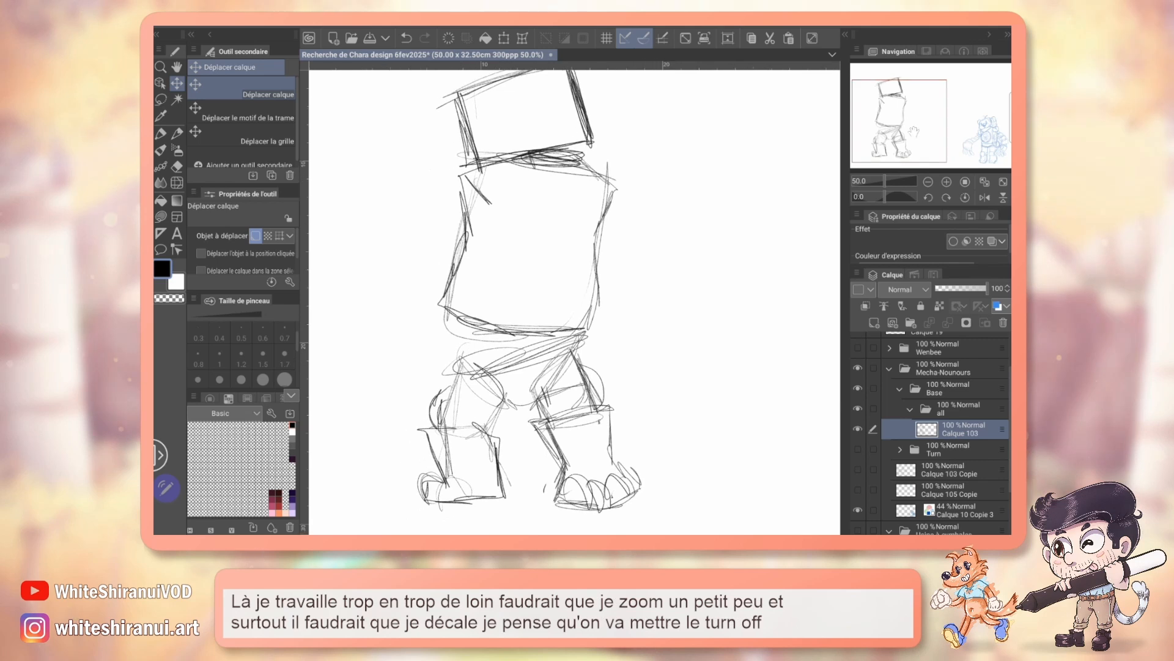
{"action": "left_click", "coordinate": [859, 450]}
{"action": "left_click_drag", "start_coordinate": [716, 257], "coordinate": [423, 345]}
{"action": "left_click", "coordinate": [956, 454]}
{"action": "mouse_move", "coordinate": [569, 293]}
{"action": "left_mouse_down"}
{"action": "mouse_move", "coordinate": [597, 292]}
{"action": "mouse_move", "coordinate": [534, 292]}
{"action": "mouse_move", "coordinate": [591, 275]}
{"action": "left_mouse_up"}
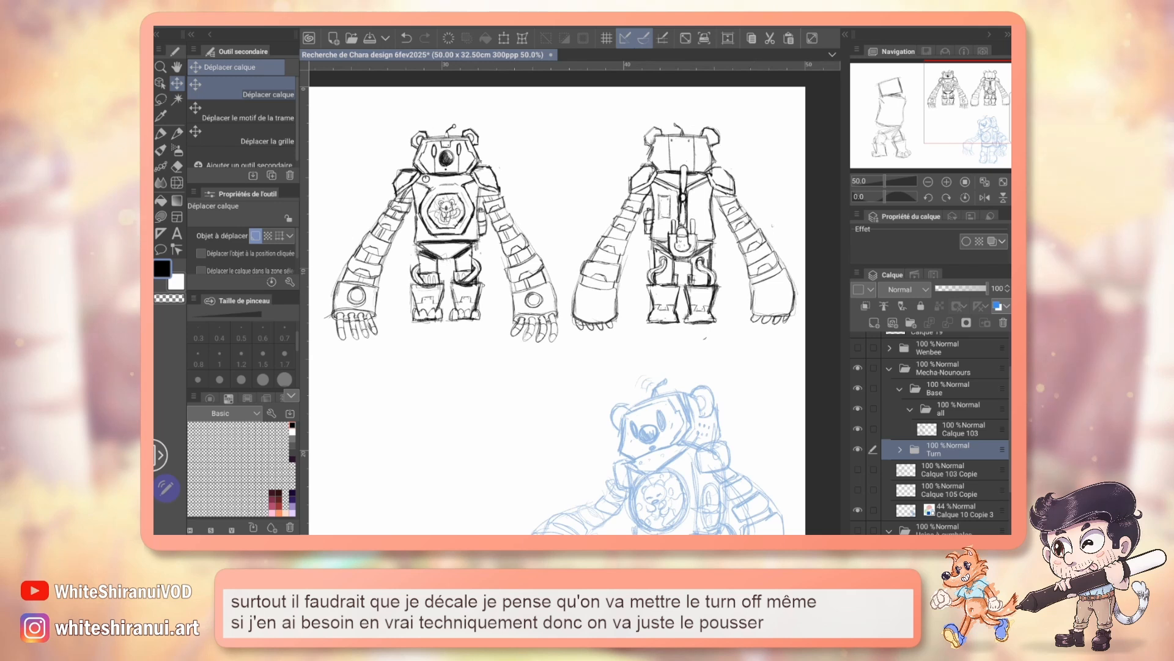
Step: On Calque 103, sketch the torso's side plane and curved lower edge with the Crayon to give the body depth
{"action": "left_click_drag", "start_coordinate": [970, 119], "coordinate": [910, 126]}
{"action": "mouse_move", "coordinate": [550, 306]}
{"action": "left_mouse_down"}
{"action": "mouse_move", "coordinate": [614, 232]}
{"action": "mouse_move", "coordinate": [644, 239]}
{"action": "left_mouse_up"}
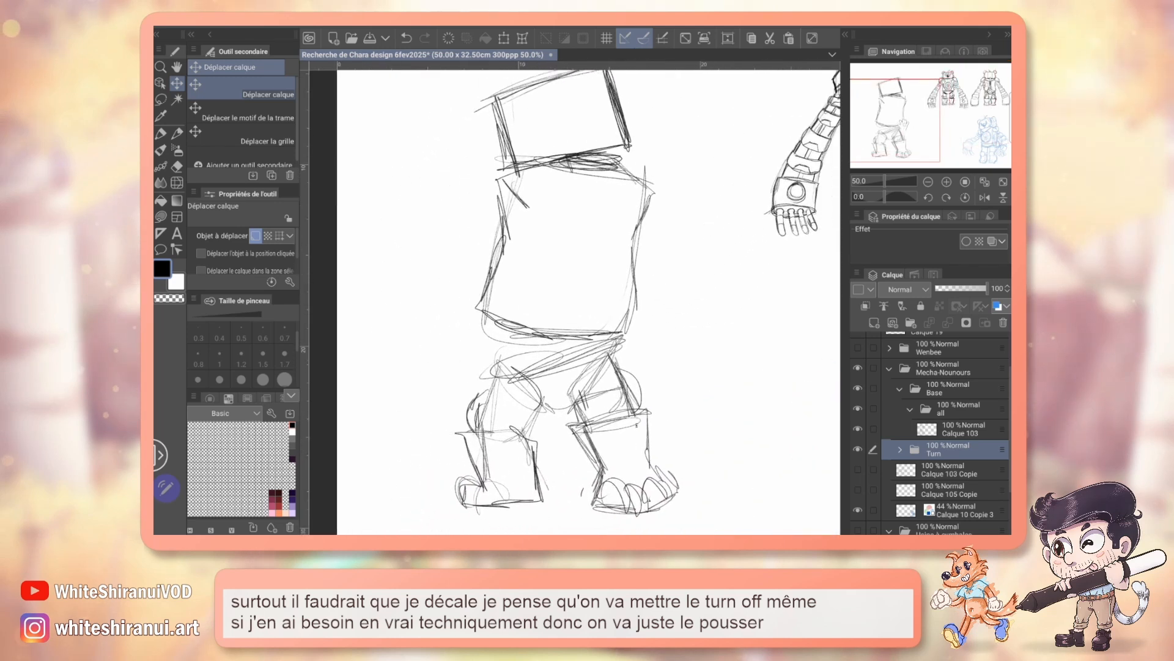
{"action": "left_click", "coordinate": [963, 429]}
{"action": "left_click_drag", "start_coordinate": [575, 275], "coordinate": [545, 322]}
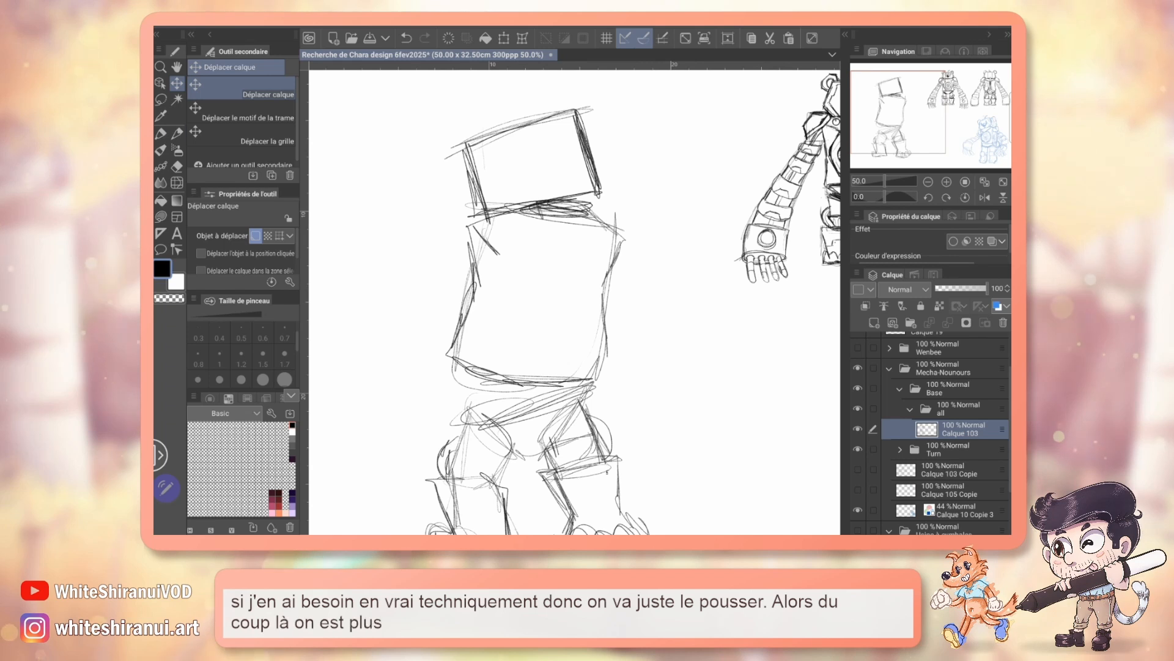
{"action": "key", "text": "p"}
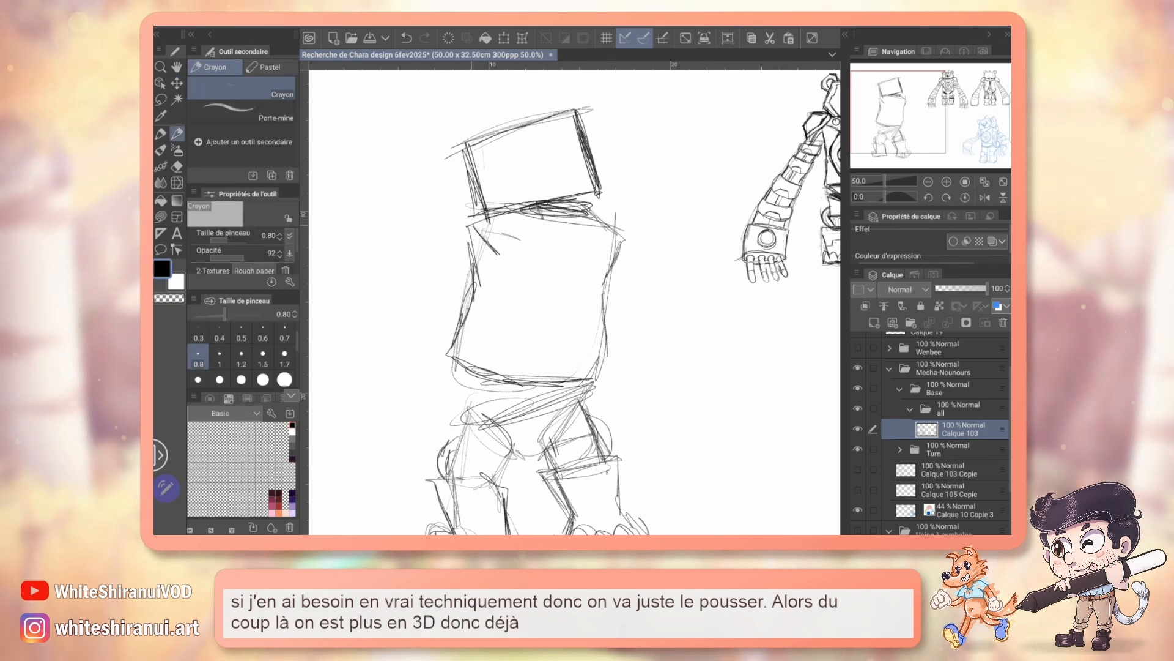
{"action": "left_click_drag", "start_coordinate": [486, 226], "coordinate": [573, 345]}
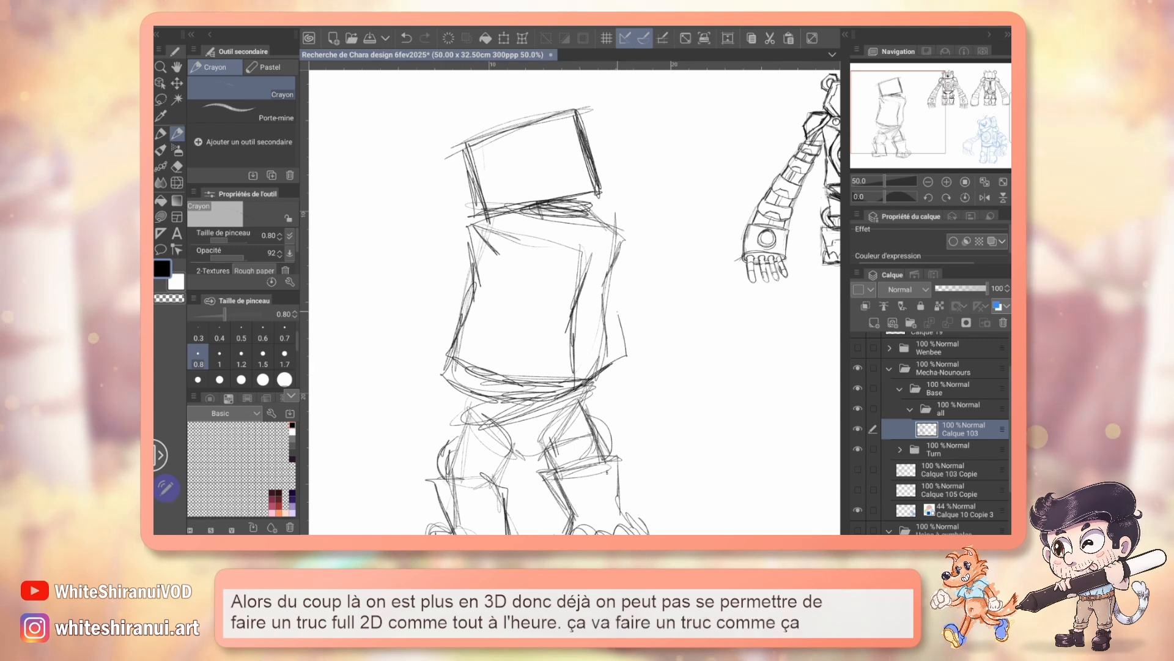
{"action": "left_click_drag", "start_coordinate": [622, 286], "coordinate": [610, 337]}
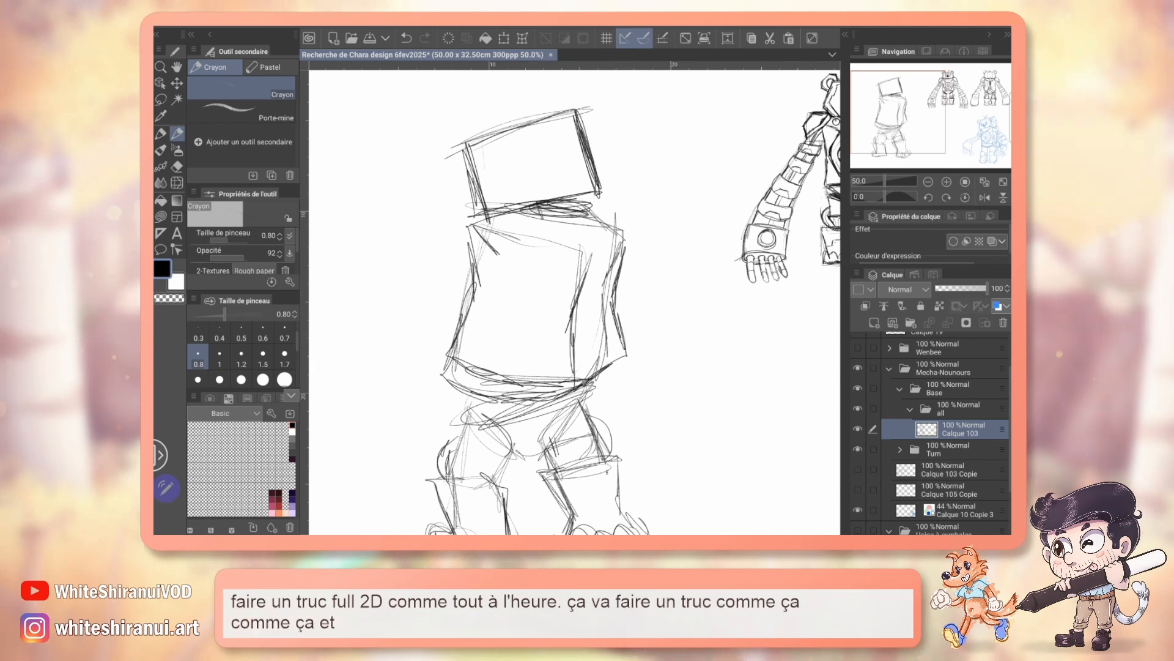
Step: Sketch a faceted, die-shaped near shoulder overlapping the torso's upper corner, and mark the opposite shoulder's start
{"action": "mouse_move", "coordinate": [585, 225]}
{"action": "left_mouse_down"}
{"action": "mouse_move", "coordinate": [625, 271]}
{"action": "mouse_move", "coordinate": [620, 200]}
{"action": "left_mouse_up"}
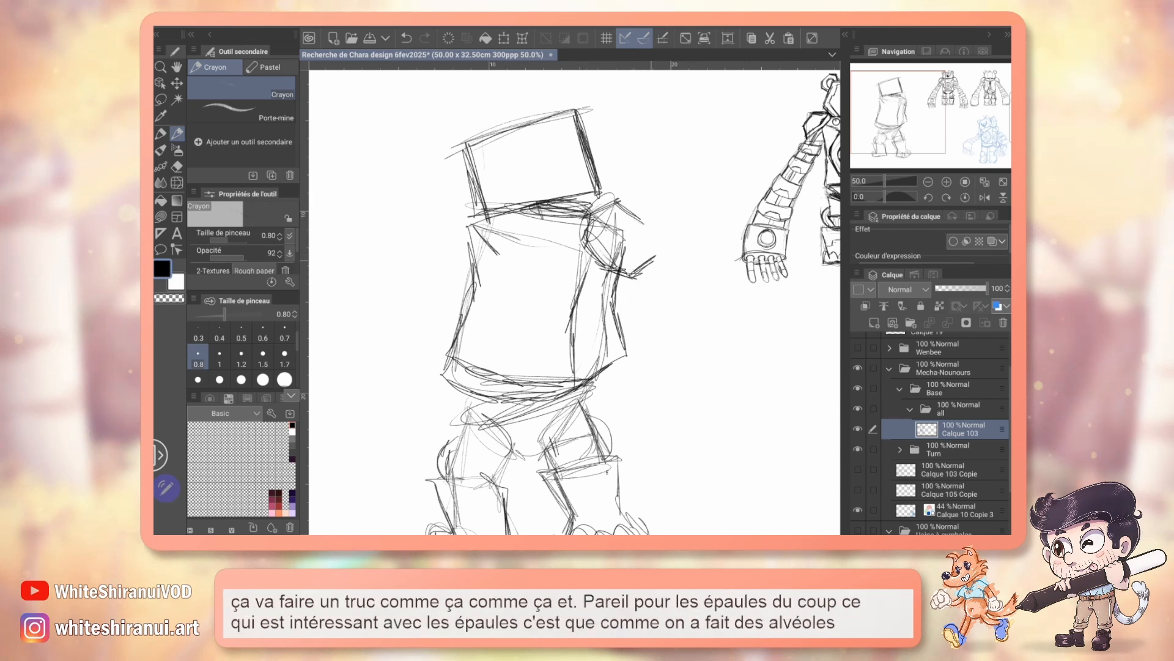
{"action": "left_click_drag", "start_coordinate": [646, 220], "coordinate": [652, 261]}
{"action": "left_click_drag", "start_coordinate": [454, 203], "coordinate": [474, 217]}
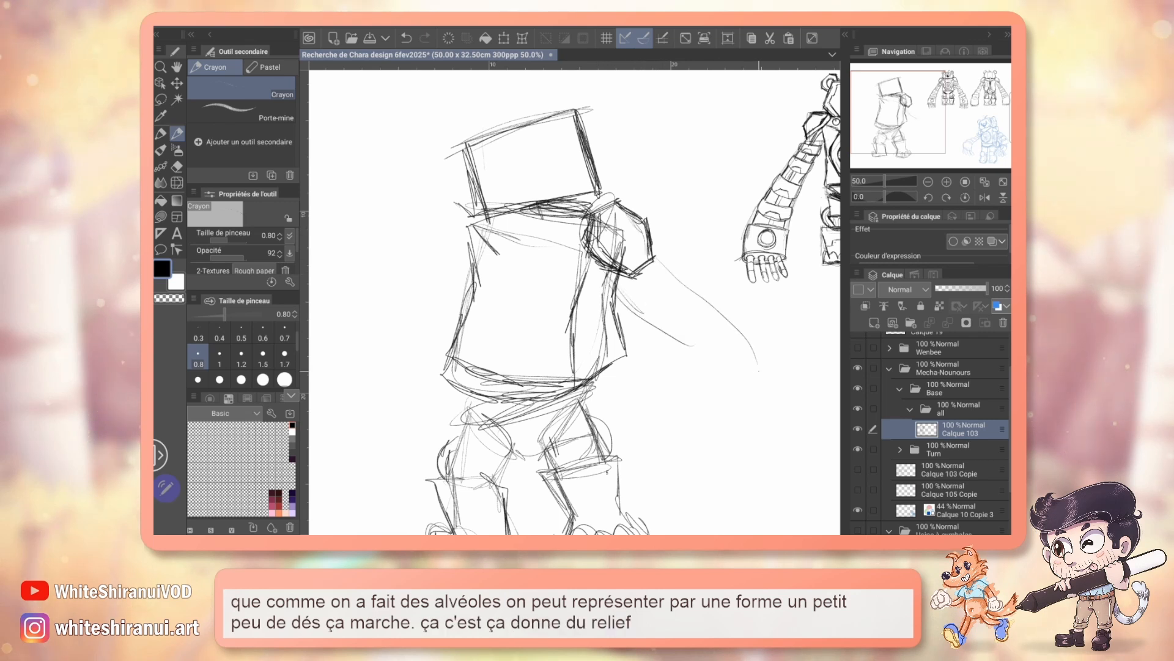
Step: Sketch the near arm flaring down from the shoulder to a large rounded hand at hip level, and save the document
{"action": "left_click_drag", "start_coordinate": [636, 354], "coordinate": [626, 439]}
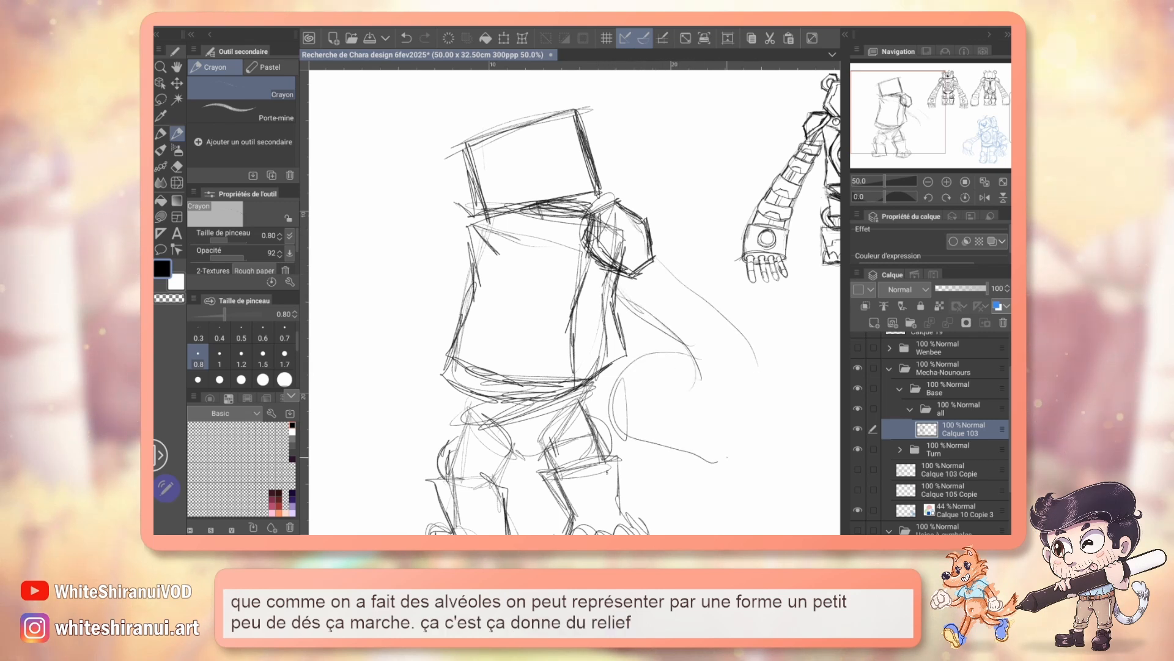
{"action": "left_click_drag", "start_coordinate": [714, 355], "coordinate": [635, 427]}
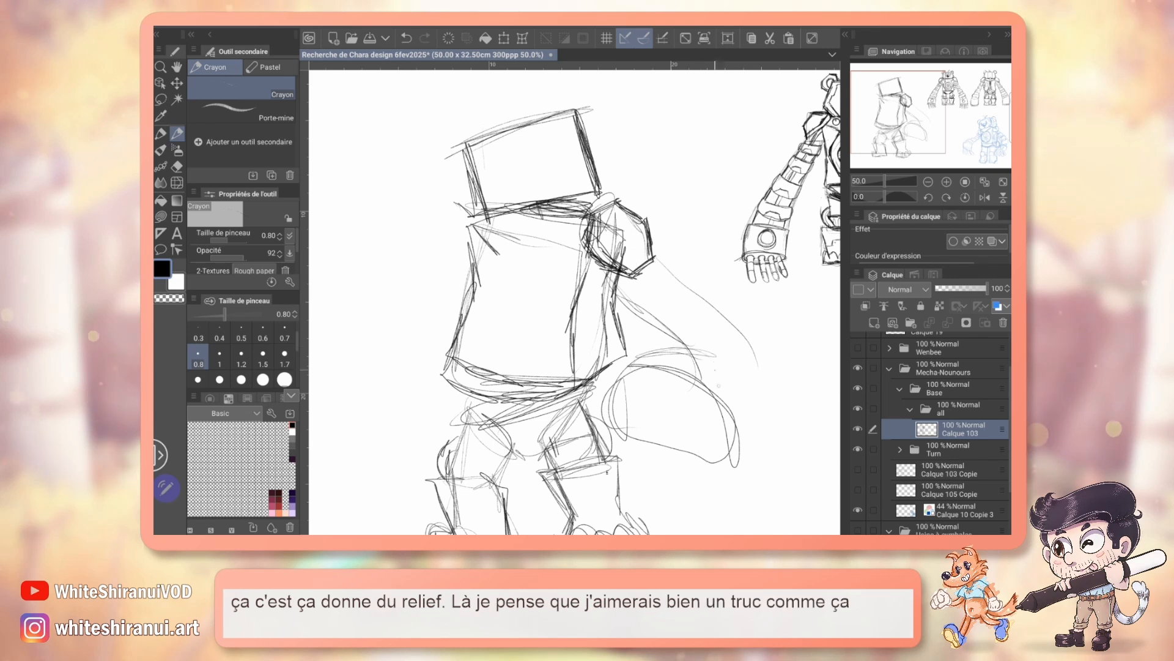
{"action": "left_click_drag", "start_coordinate": [759, 370], "coordinate": [731, 424]}
{"action": "left_click_drag", "start_coordinate": [680, 288], "coordinate": [737, 408]}
{"action": "left_click_drag", "start_coordinate": [653, 247], "coordinate": [731, 336]}
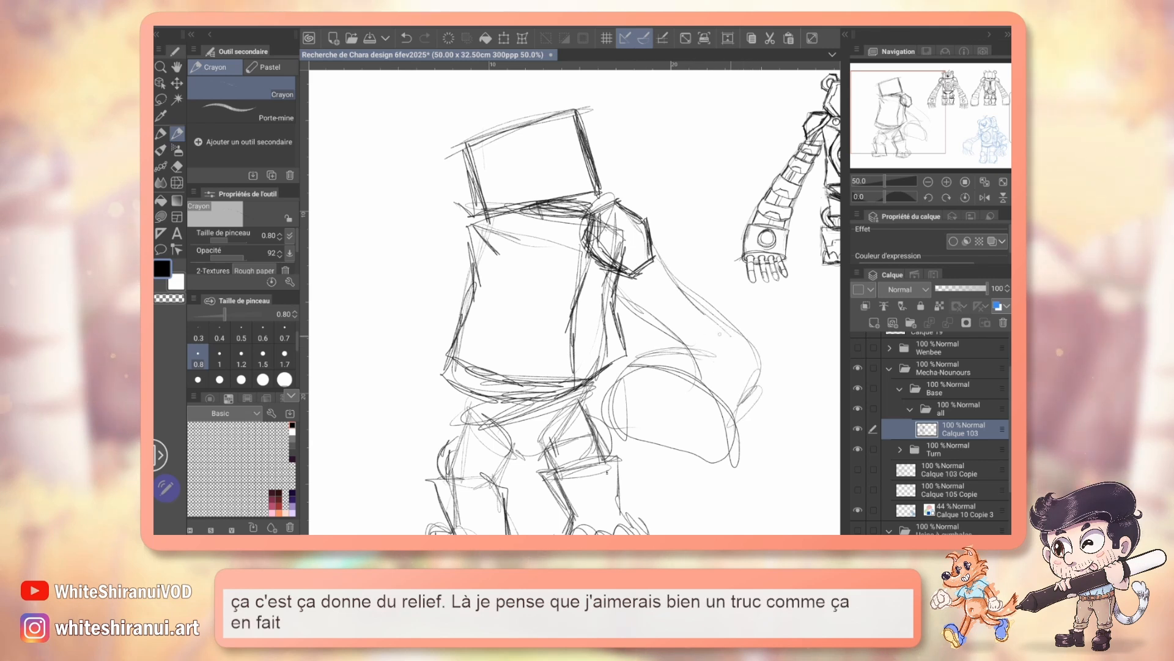
{"action": "left_click_drag", "start_coordinate": [629, 278], "coordinate": [661, 351]}
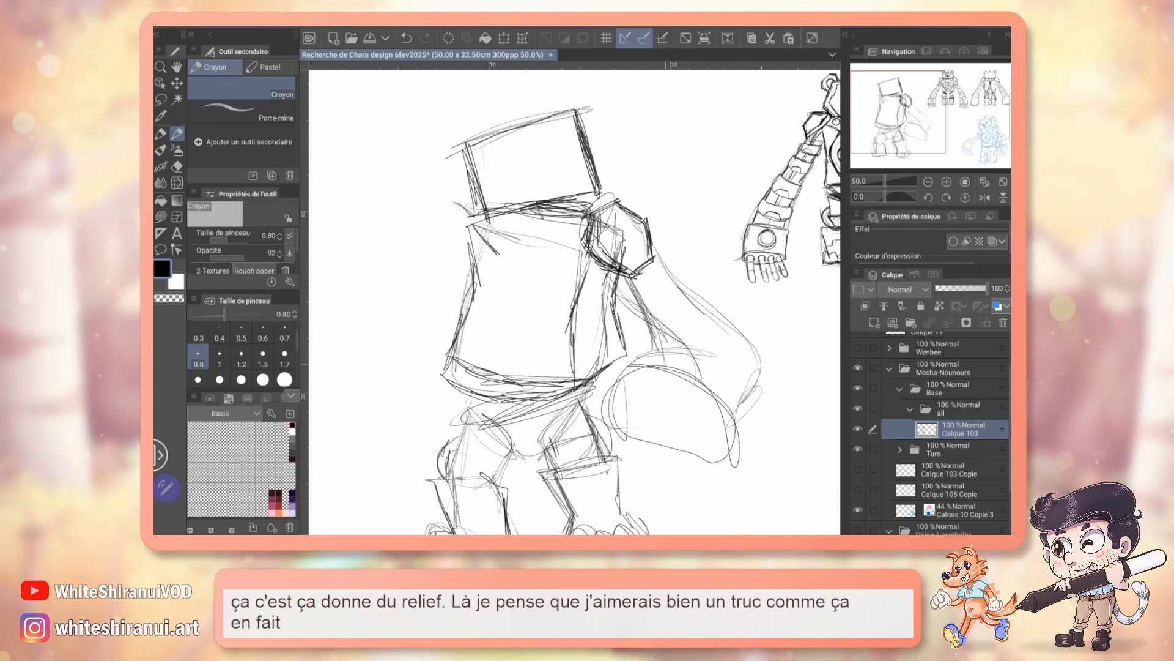
{"action": "key", "text": "ctrl+s"}
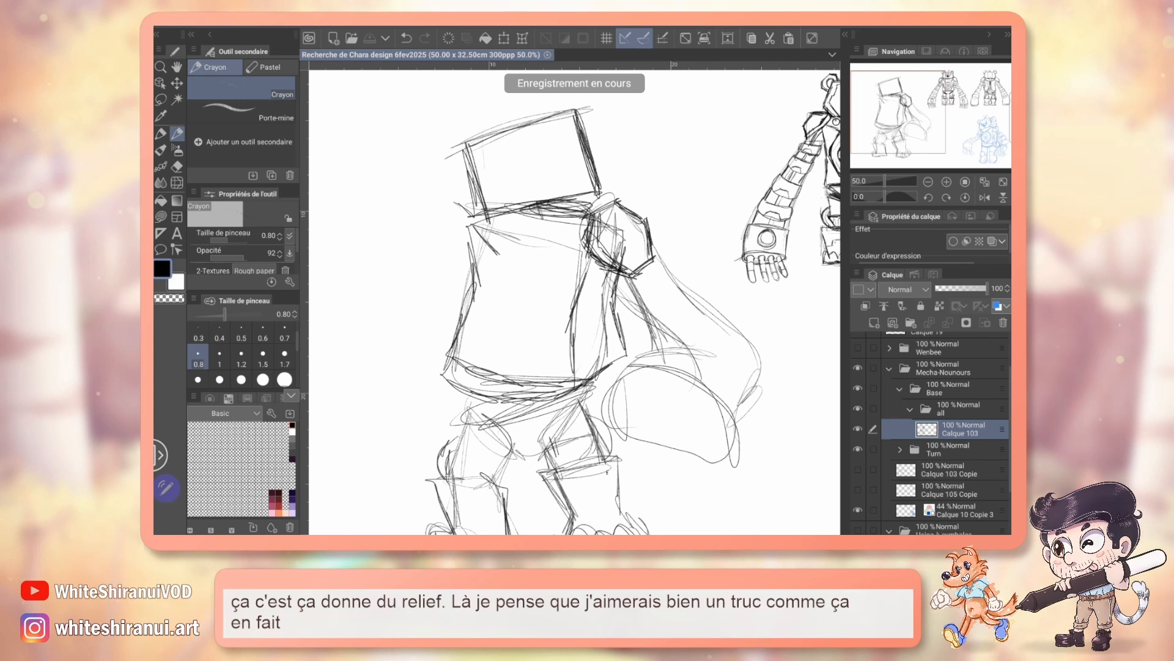
Step: Sketch a raised oval hand beside the head as if scratching it, with the forearm's curved outer contour below
{"action": "left_click_drag", "start_coordinate": [550, 306], "coordinate": [578, 329]}
{"action": "mouse_move", "coordinate": [501, 146]}
{"action": "left_mouse_down"}
{"action": "mouse_move", "coordinate": [506, 130]}
{"action": "mouse_move", "coordinate": [472, 170]}
{"action": "left_mouse_up"}
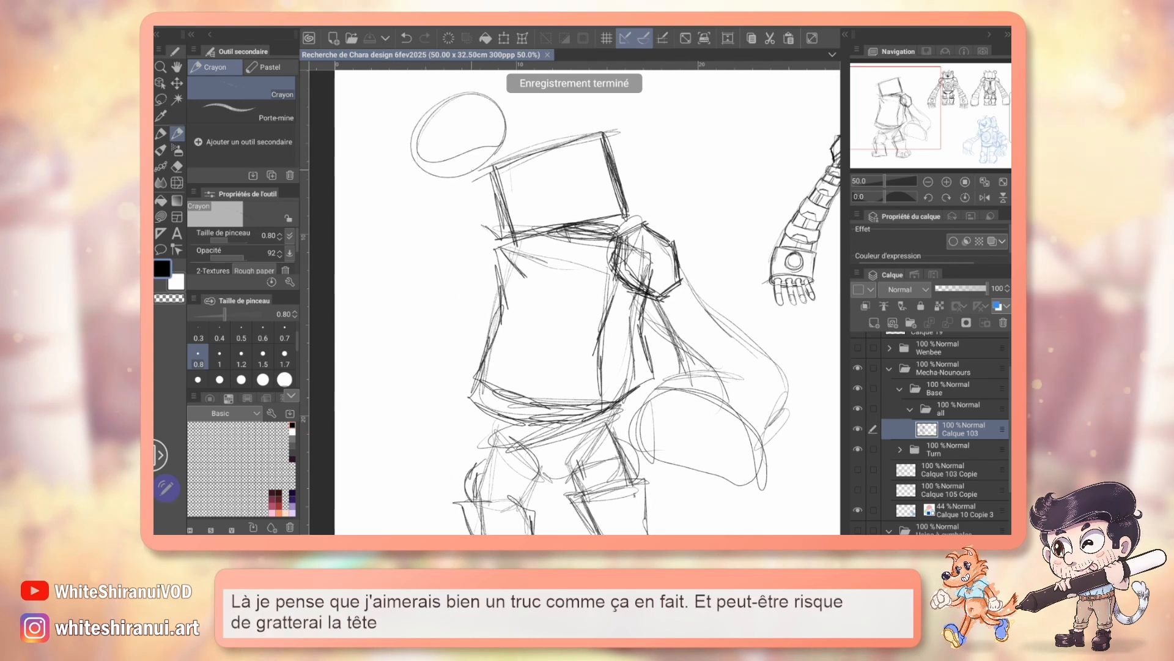
{"action": "left_click_drag", "start_coordinate": [493, 107], "coordinate": [422, 165]}
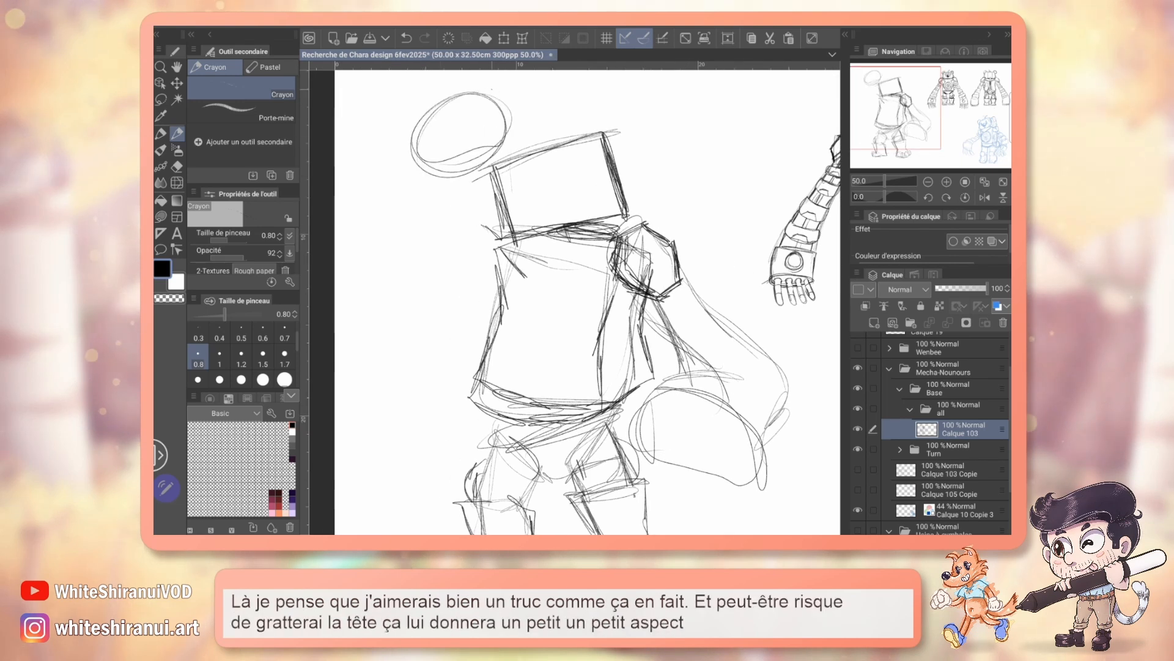
{"action": "left_click_drag", "start_coordinate": [509, 112], "coordinate": [448, 173]}
{"action": "mouse_move", "coordinate": [507, 90]}
{"action": "left_mouse_down"}
{"action": "mouse_move", "coordinate": [419, 178]}
{"action": "mouse_move", "coordinate": [462, 318]}
{"action": "left_mouse_up"}
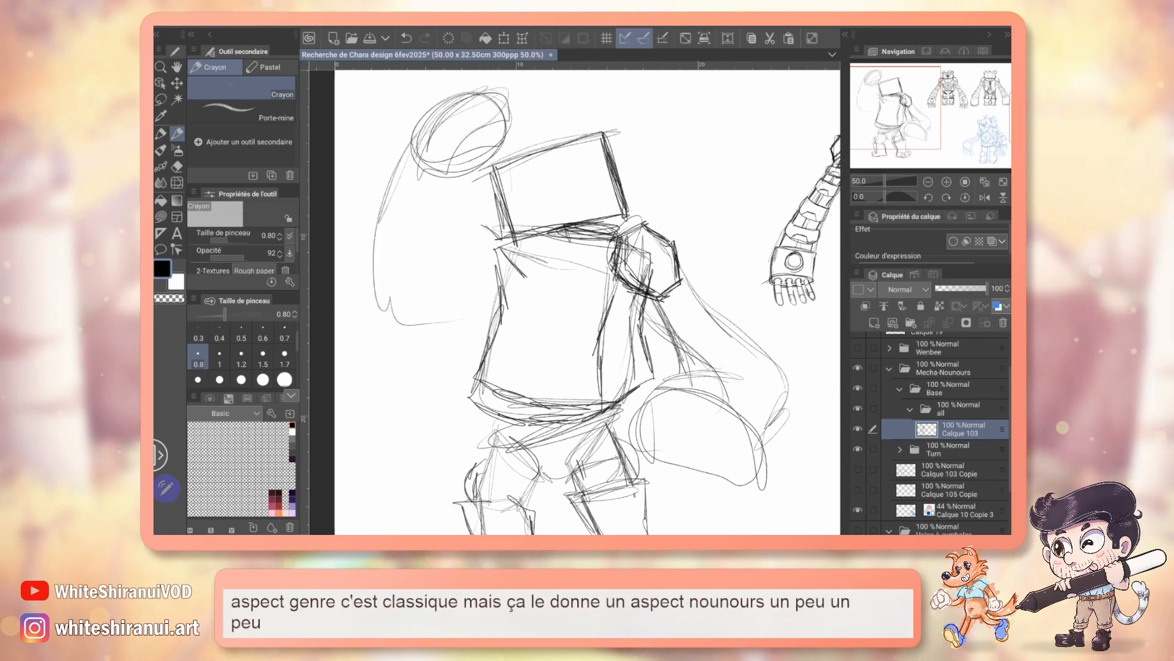
Step: Sketch the small far shoulder and the start of the upper arm leading toward the raised hand
{"action": "left_click_drag", "start_coordinate": [499, 248], "coordinate": [453, 275]}
{"action": "left_click_drag", "start_coordinate": [492, 257], "coordinate": [461, 275]}
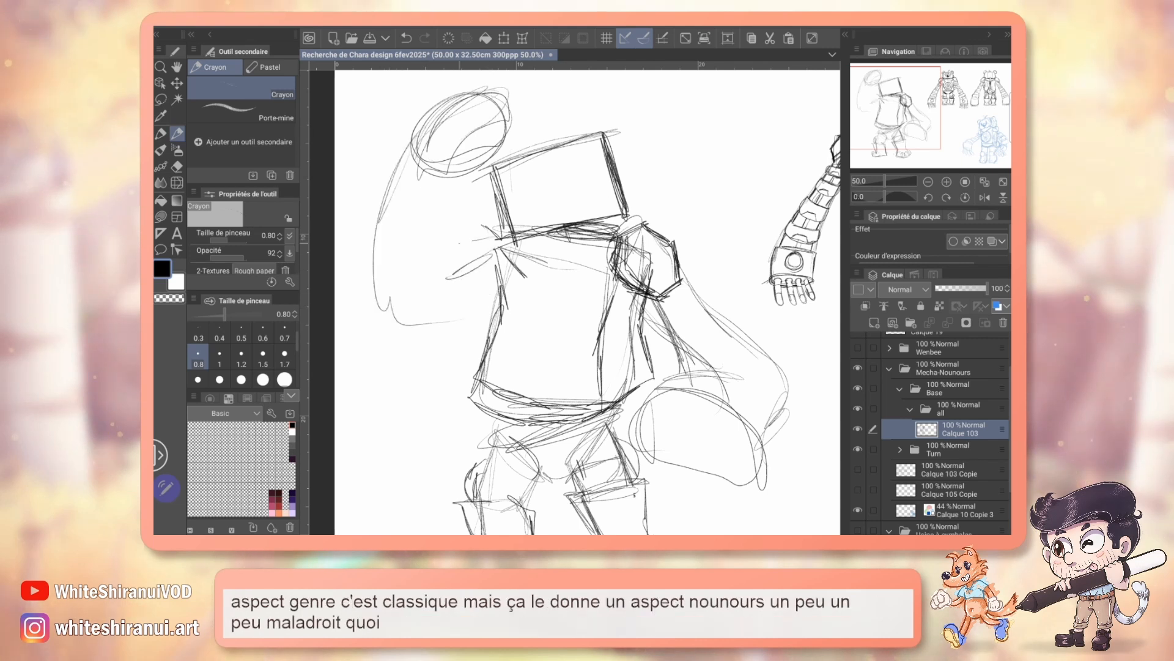
{"action": "mouse_move", "coordinate": [497, 240]}
{"action": "left_mouse_down"}
{"action": "mouse_move", "coordinate": [453, 280]}
{"action": "mouse_move", "coordinate": [497, 257]}
{"action": "left_mouse_up"}
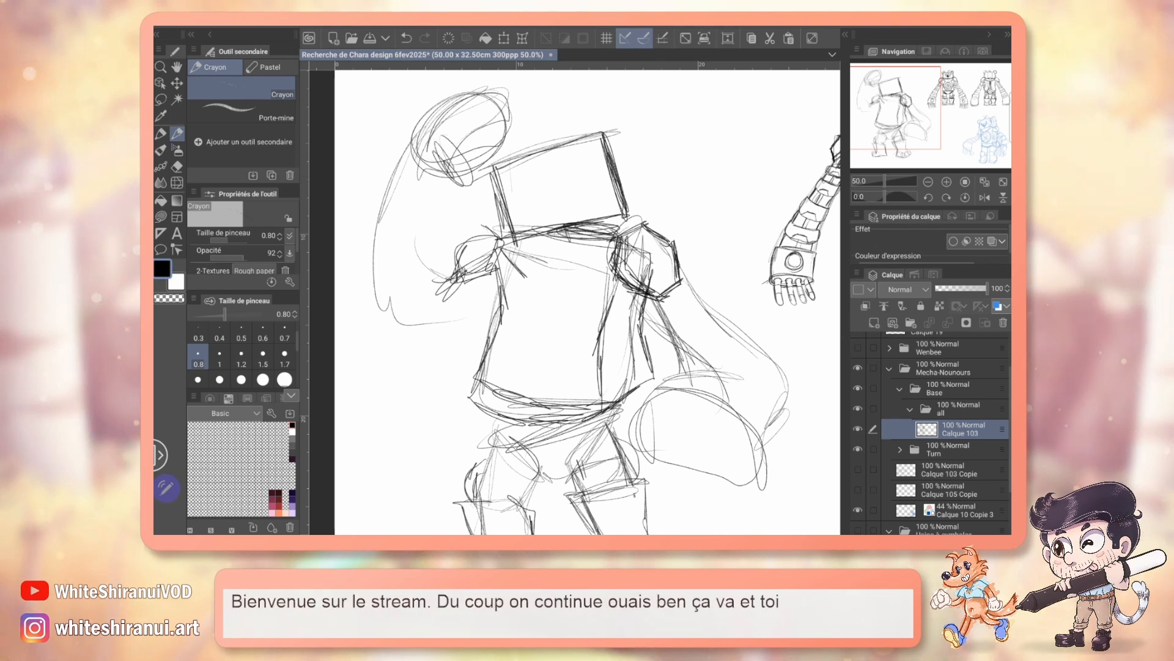
{"action": "left_click_drag", "start_coordinate": [587, 302], "coordinate": [571, 314]}
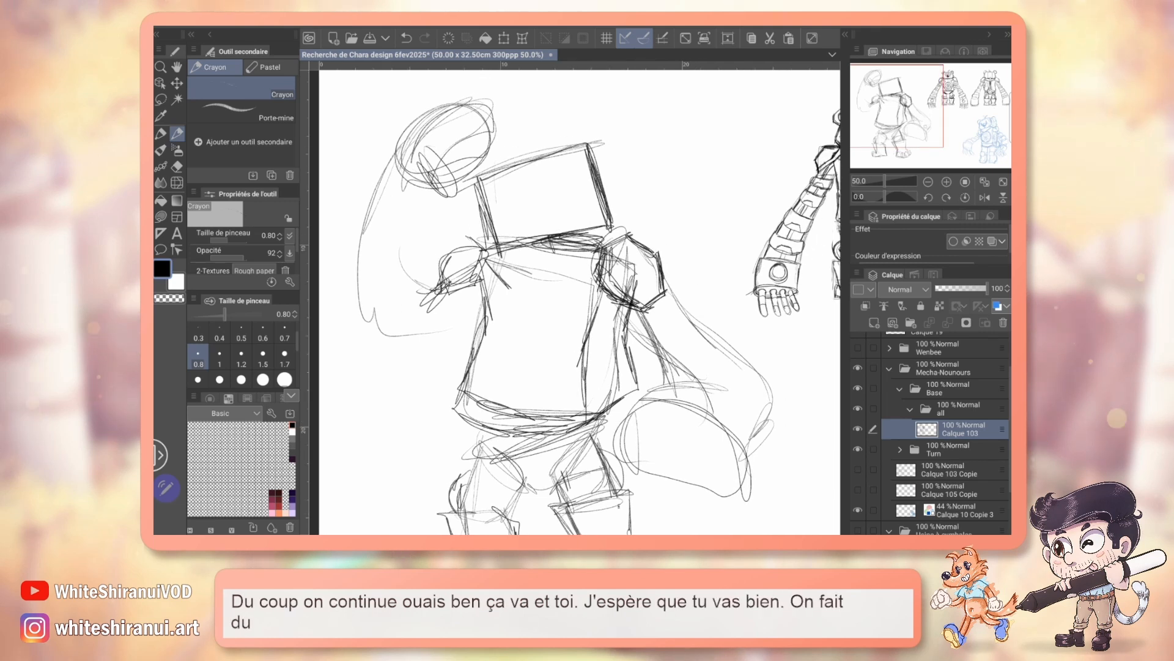
{"action": "mouse_move", "coordinate": [920, 116]}
{"action": "left_mouse_down"}
{"action": "mouse_move", "coordinate": [975, 114]}
{"action": "mouse_move", "coordinate": [894, 125]}
{"action": "mouse_move", "coordinate": [962, 101]}
{"action": "mouse_move", "coordinate": [899, 109]}
{"action": "left_mouse_up"}
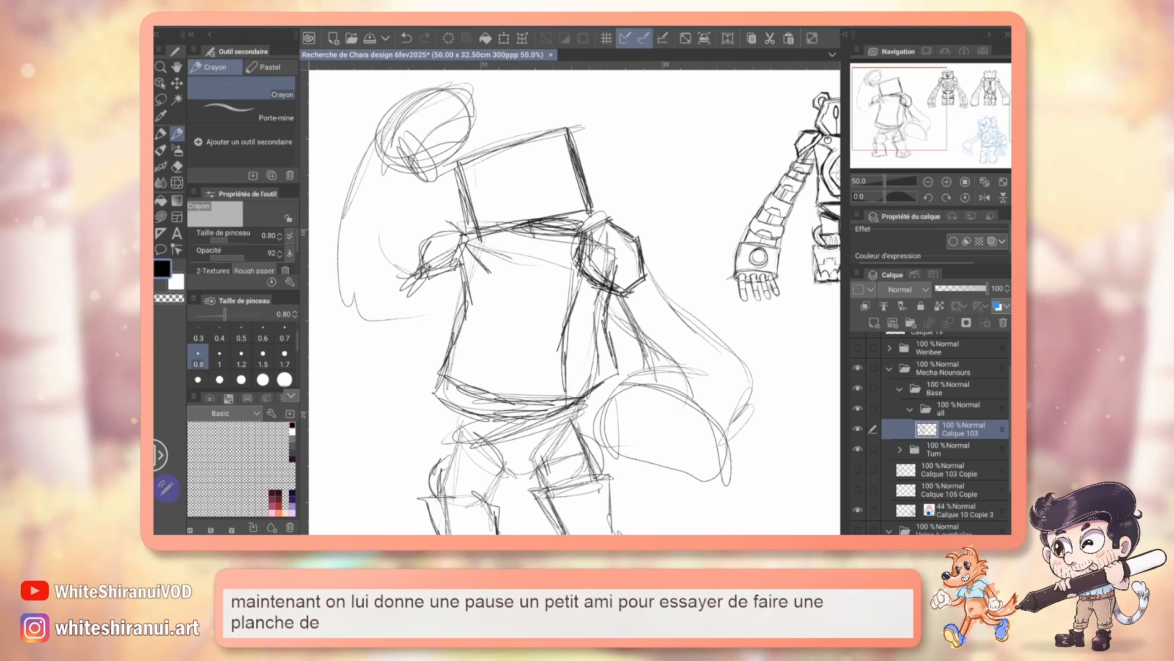
Step: Show the Wenbee folder to review the finished character sheet as a whole, and hide it again
{"action": "scroll", "coordinate": [941, 422], "scroll_direction": "up", "scroll_amount": 2}
{"action": "left_click", "coordinate": [858, 383]}
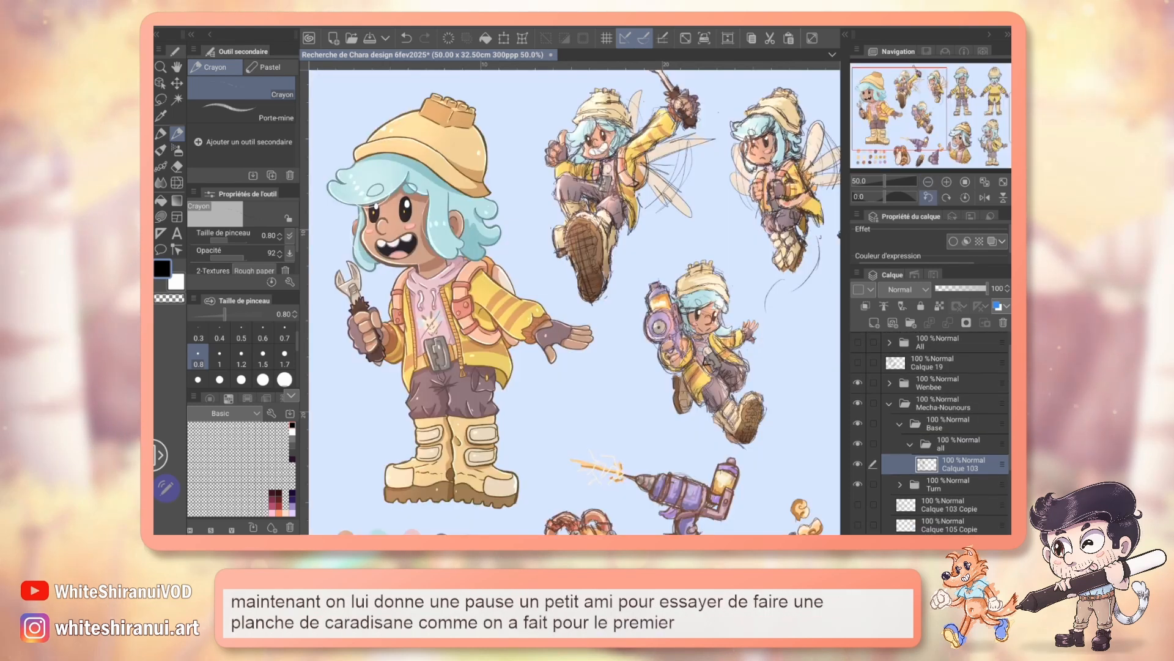
{"action": "left_click", "coordinate": [928, 182]}
{"action": "left_click", "coordinate": [929, 181]}
{"action": "left_click", "coordinate": [930, 117]}
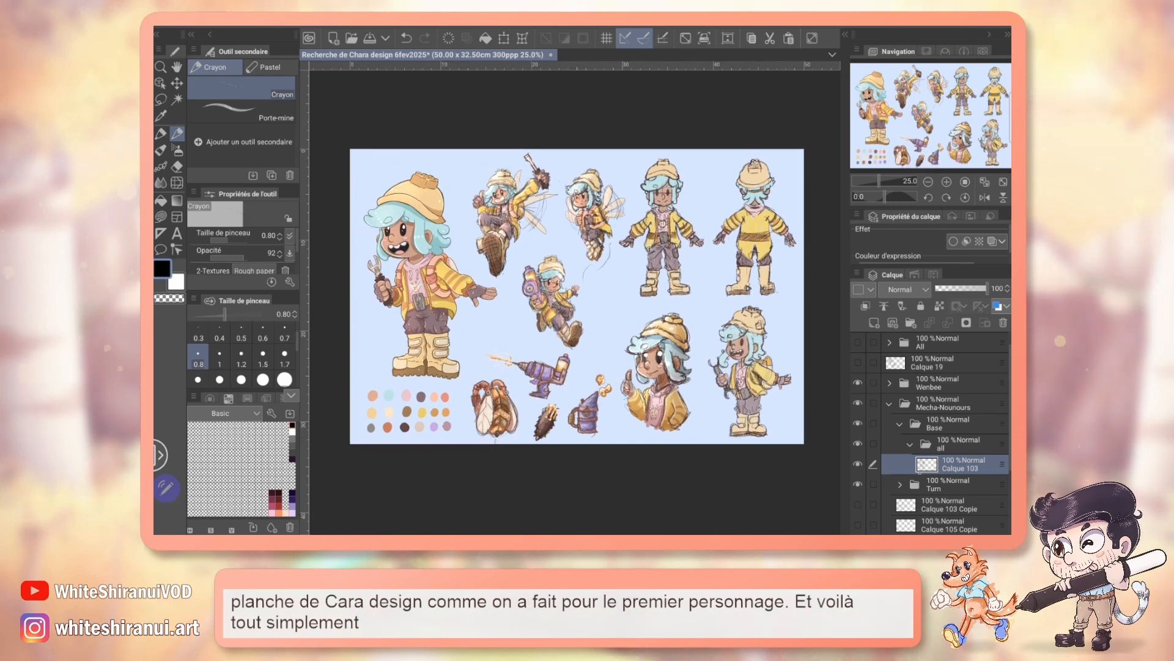
{"action": "scroll", "coordinate": [942, 433], "scroll_direction": "down", "scroll_amount": 1}
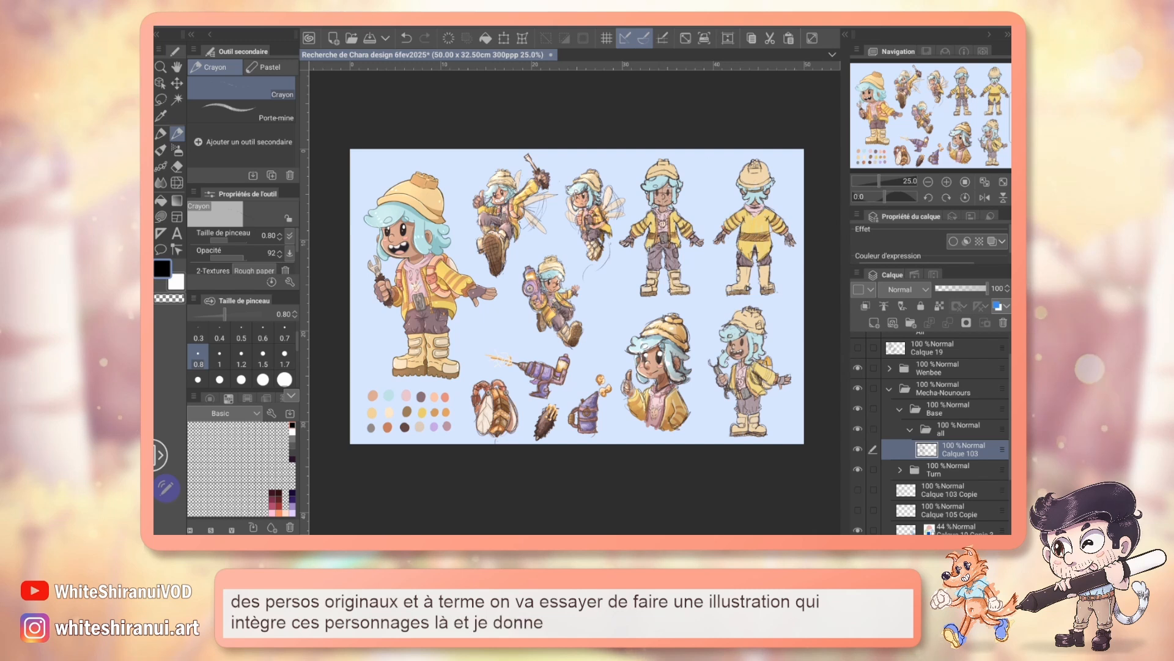
{"action": "scroll", "coordinate": [930, 434], "scroll_direction": "down", "scroll_amount": 1}
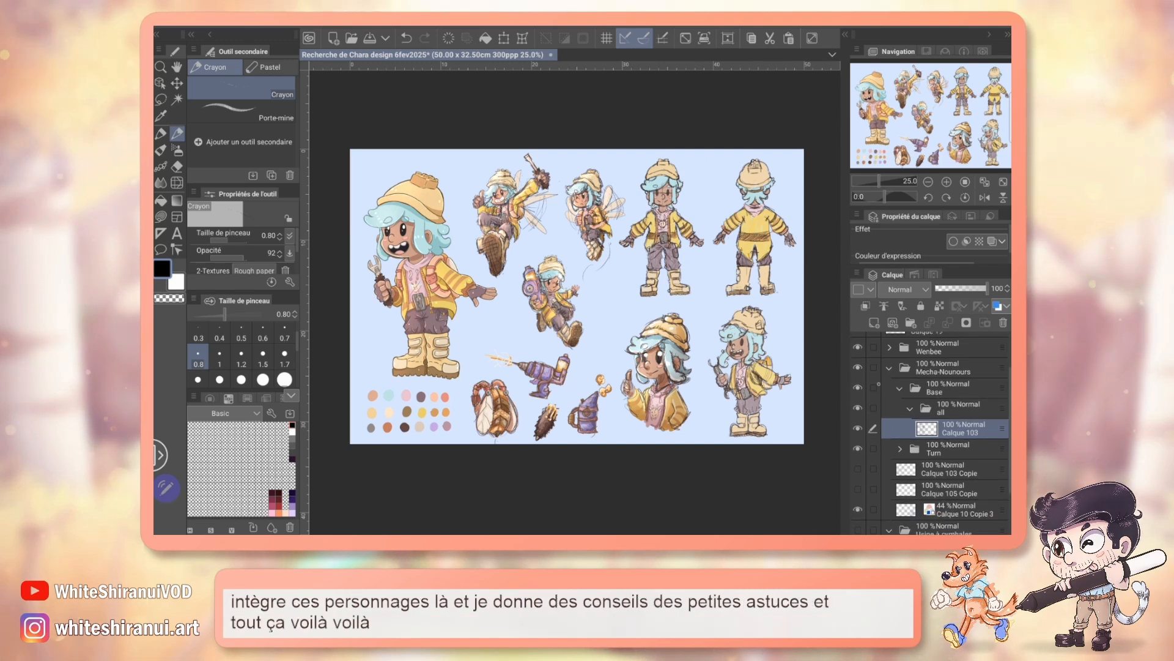
{"action": "left_click", "coordinate": [858, 347]}
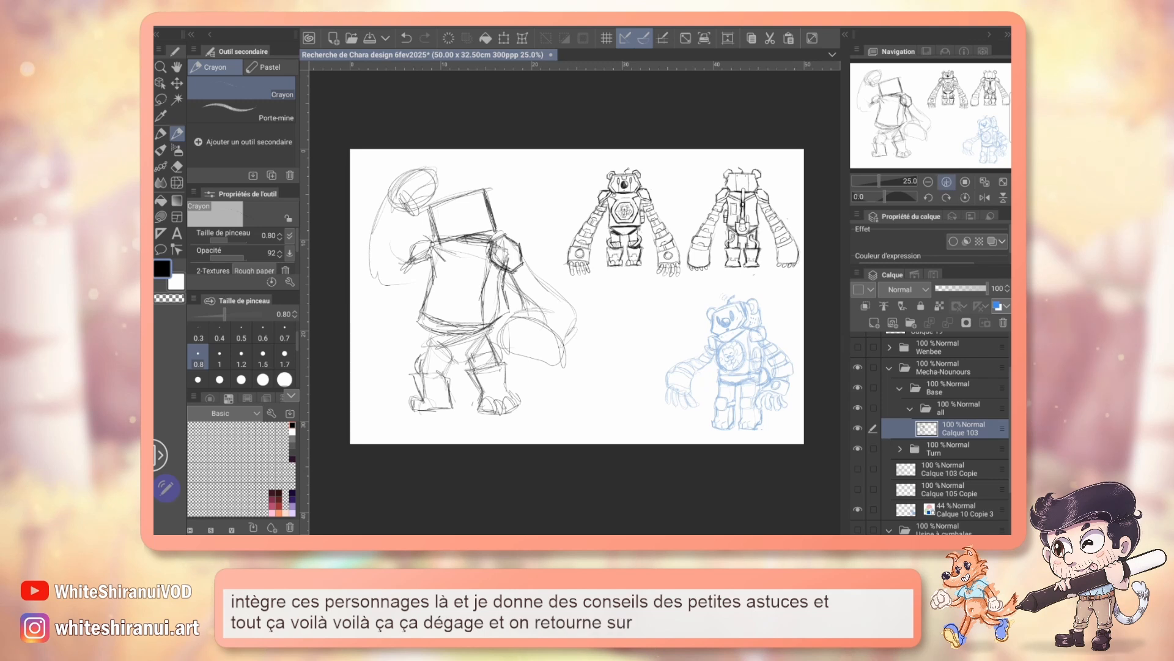
{"action": "left_click", "coordinate": [946, 182]}
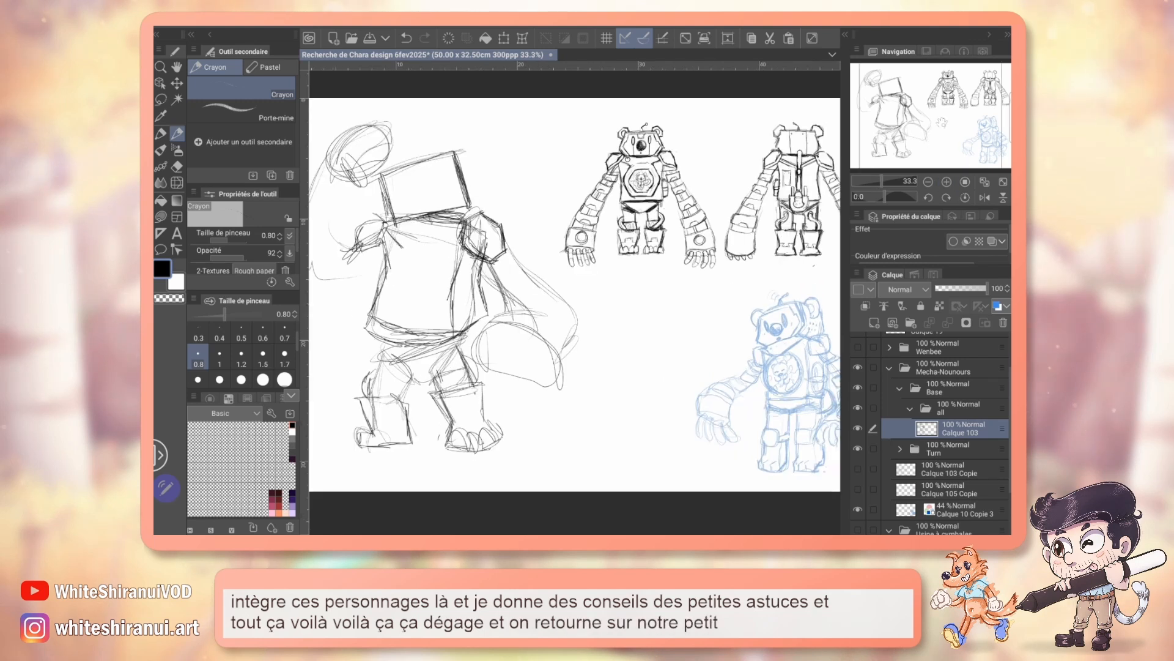
Step: Reinforce the box head's outline and add a receding side plane that slopes downward to give it perspective
{"action": "mouse_move", "coordinate": [942, 122]}
{"action": "left_mouse_down"}
{"action": "mouse_move", "coordinate": [924, 124]}
{"action": "mouse_move", "coordinate": [948, 130]}
{"action": "left_mouse_up"}
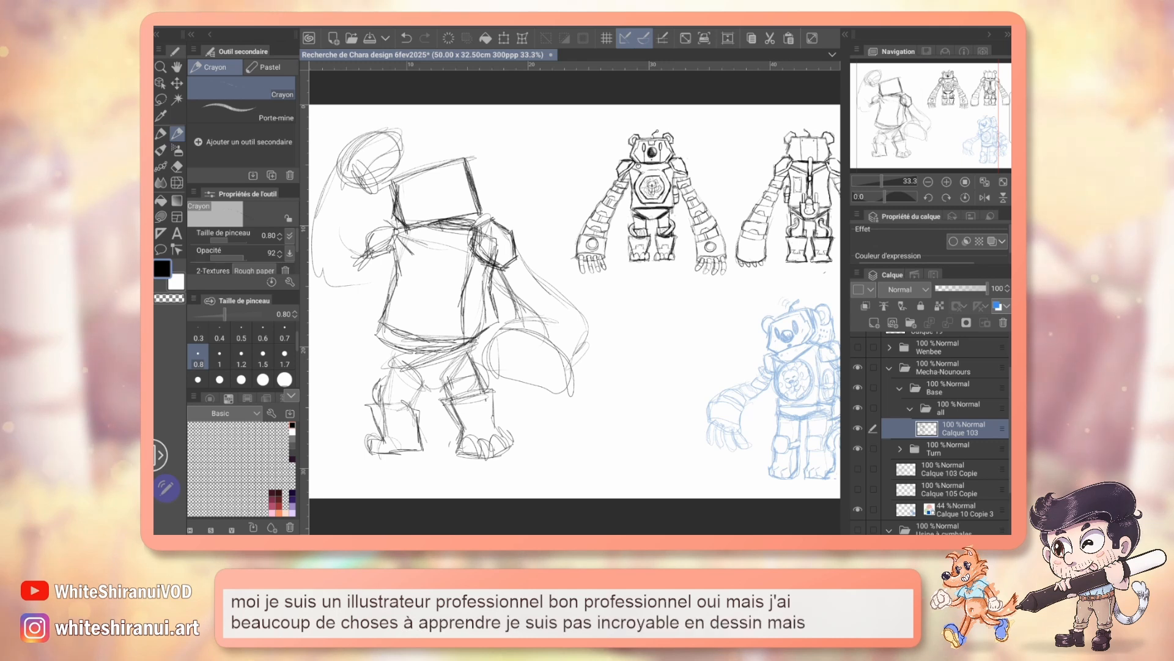
{"action": "key", "text": "ctrl+plus"}
{"action": "left_click_drag", "start_coordinate": [520, 300], "coordinate": [629, 321]}
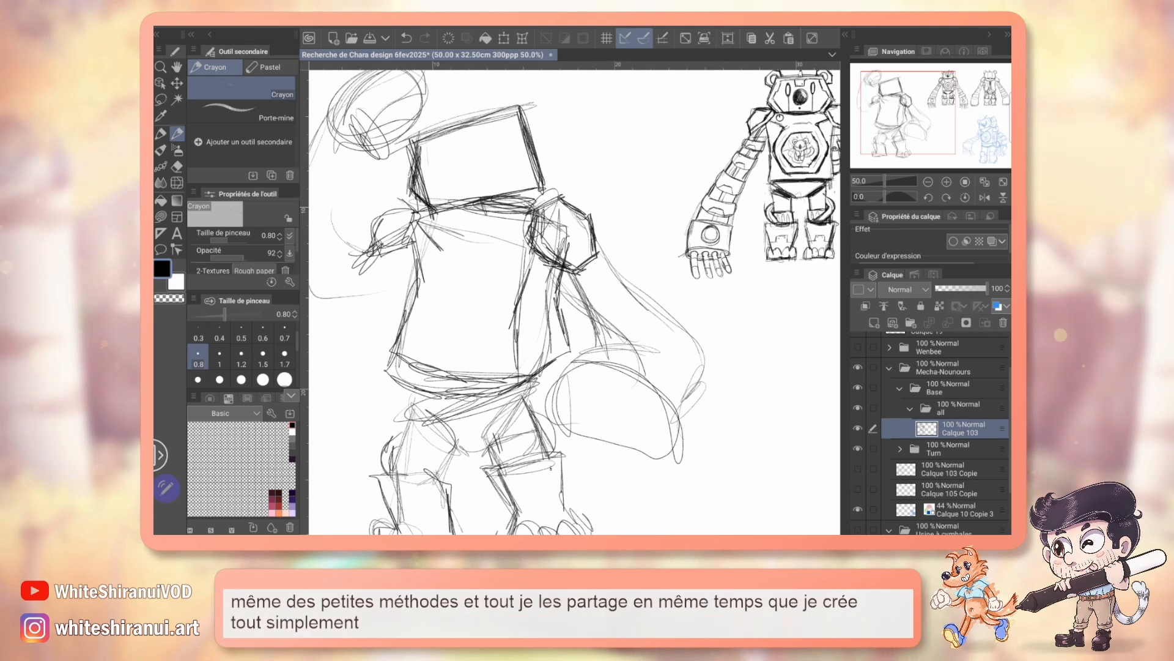
{"action": "mouse_move", "coordinate": [575, 299]}
{"action": "left_mouse_down"}
{"action": "mouse_move", "coordinate": [625, 315]}
{"action": "mouse_move", "coordinate": [567, 272]}
{"action": "mouse_move", "coordinate": [558, 302]}
{"action": "left_mouse_up"}
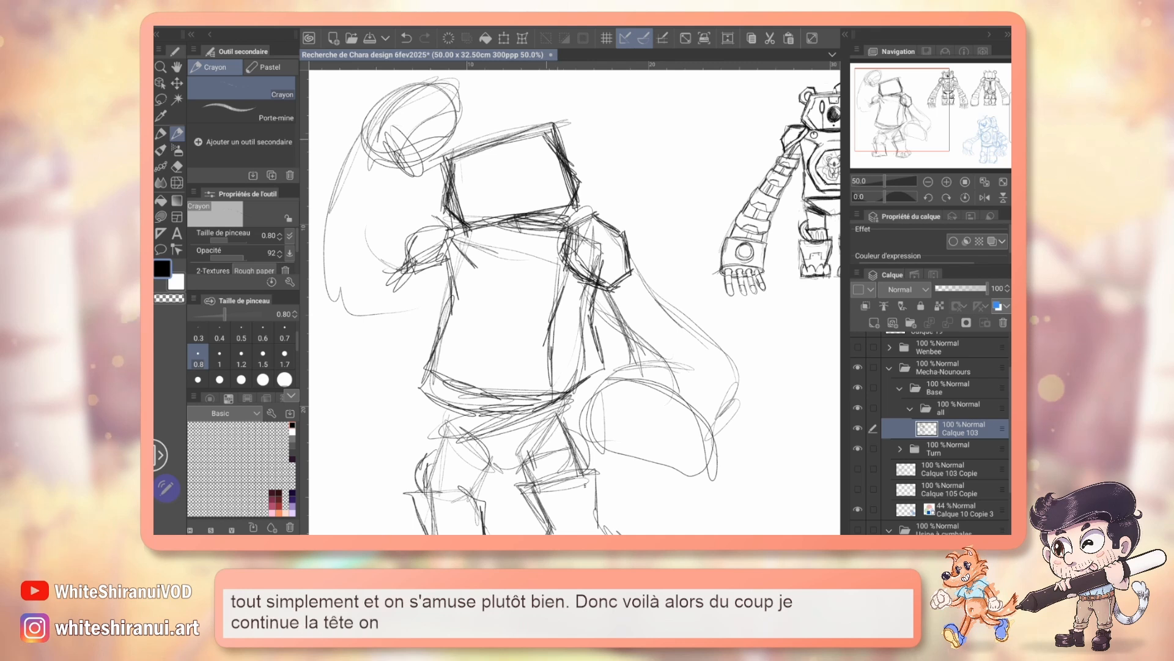
{"action": "mouse_move", "coordinate": [537, 127]}
{"action": "left_mouse_down"}
{"action": "mouse_move", "coordinate": [596, 143]}
{"action": "mouse_move", "coordinate": [605, 200]}
{"action": "left_mouse_up"}
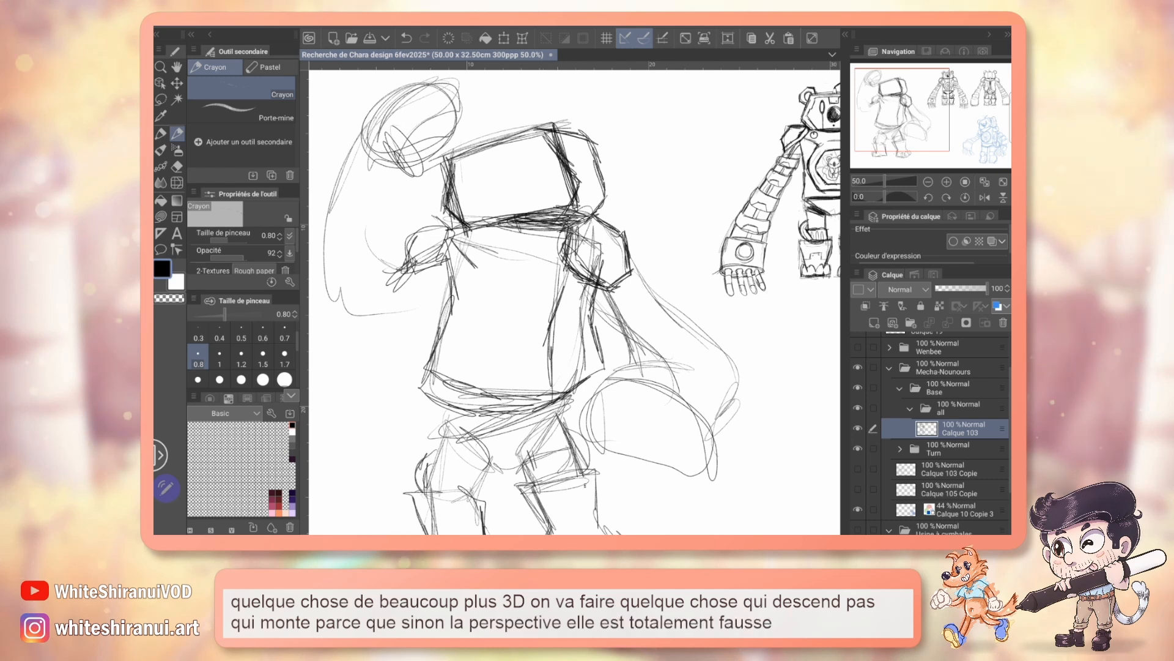
Step: Draw the thumb and long rounded fingers on the large lowered hand, and rough in the raised hand's fingers
{"action": "scroll", "coordinate": [575, 300], "scroll_direction": "down", "scroll_amount": 4}
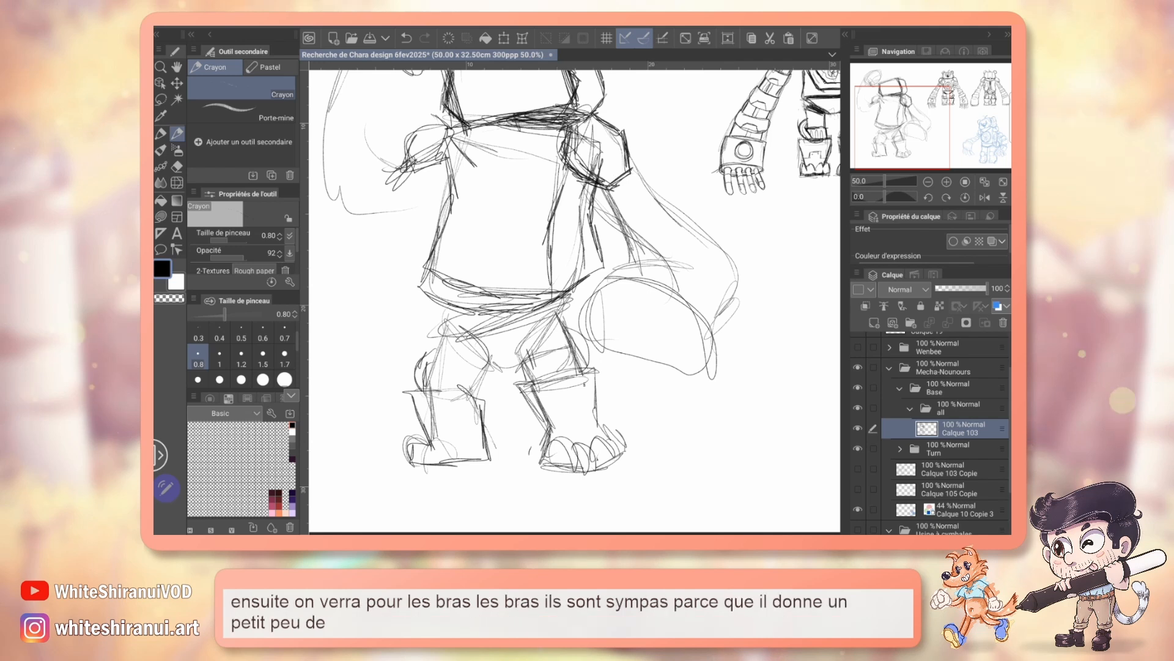
{"action": "scroll", "coordinate": [575, 300], "scroll_direction": "right", "scroll_amount": 10}
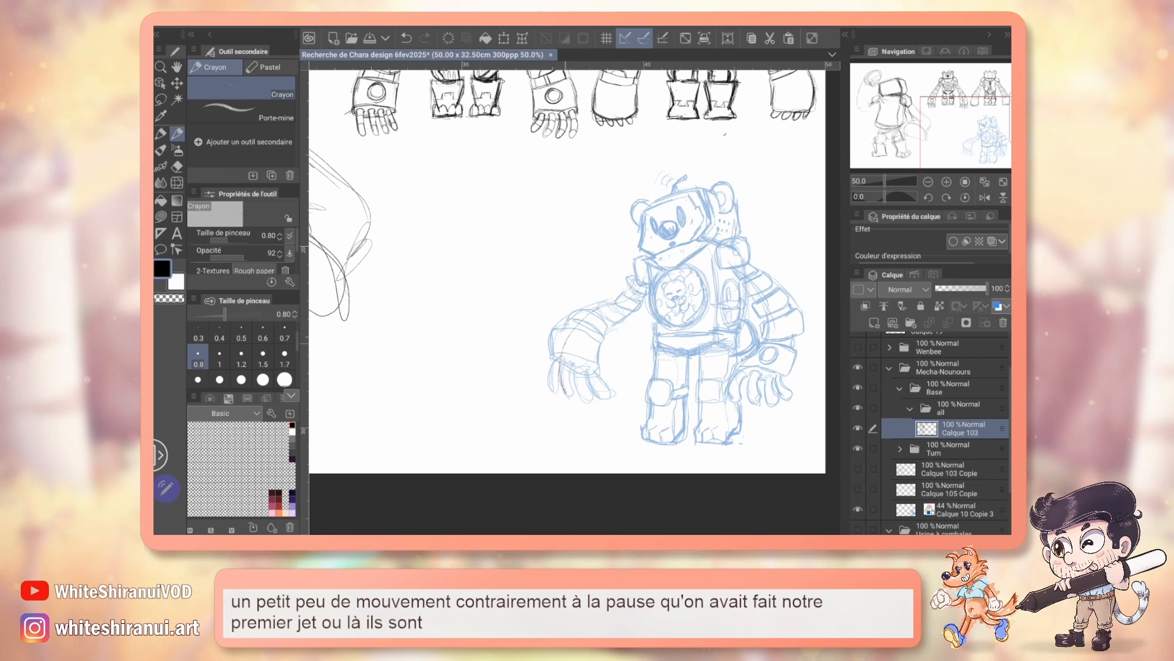
{"action": "scroll", "coordinate": [575, 280], "scroll_direction": "left", "scroll_amount": 6}
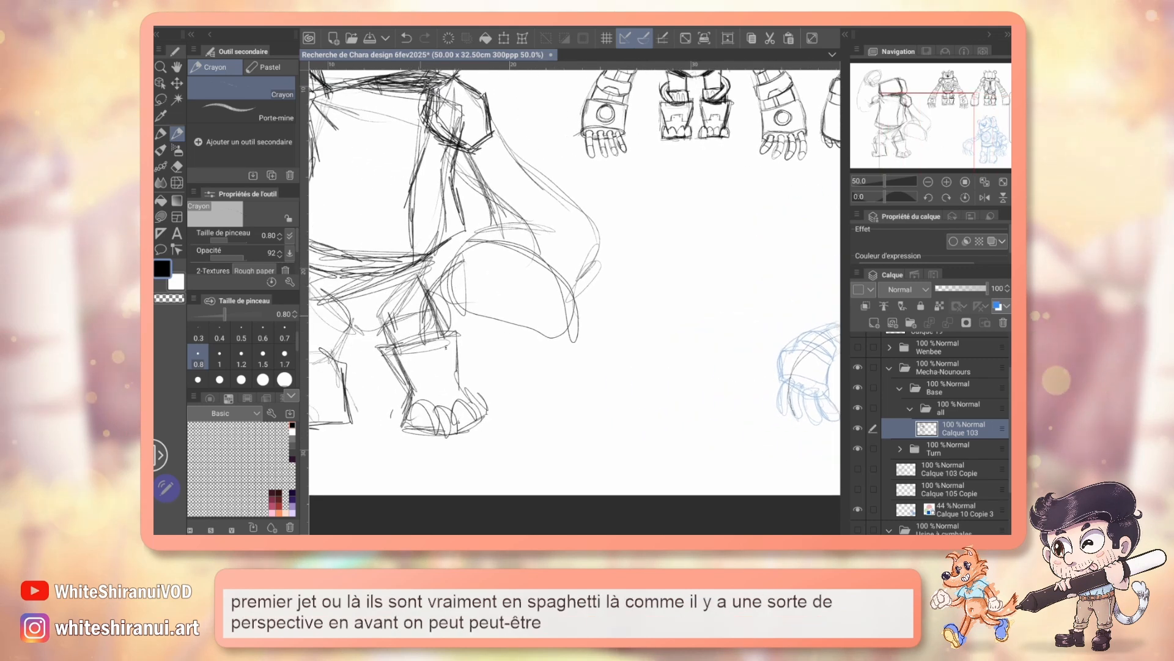
{"action": "mouse_move", "coordinate": [450, 270]}
{"action": "left_mouse_down"}
{"action": "mouse_move", "coordinate": [460, 300]}
{"action": "mouse_move", "coordinate": [446, 321]}
{"action": "mouse_move", "coordinate": [439, 290]}
{"action": "mouse_move", "coordinate": [480, 274]}
{"action": "mouse_move", "coordinate": [508, 305]}
{"action": "left_mouse_up"}
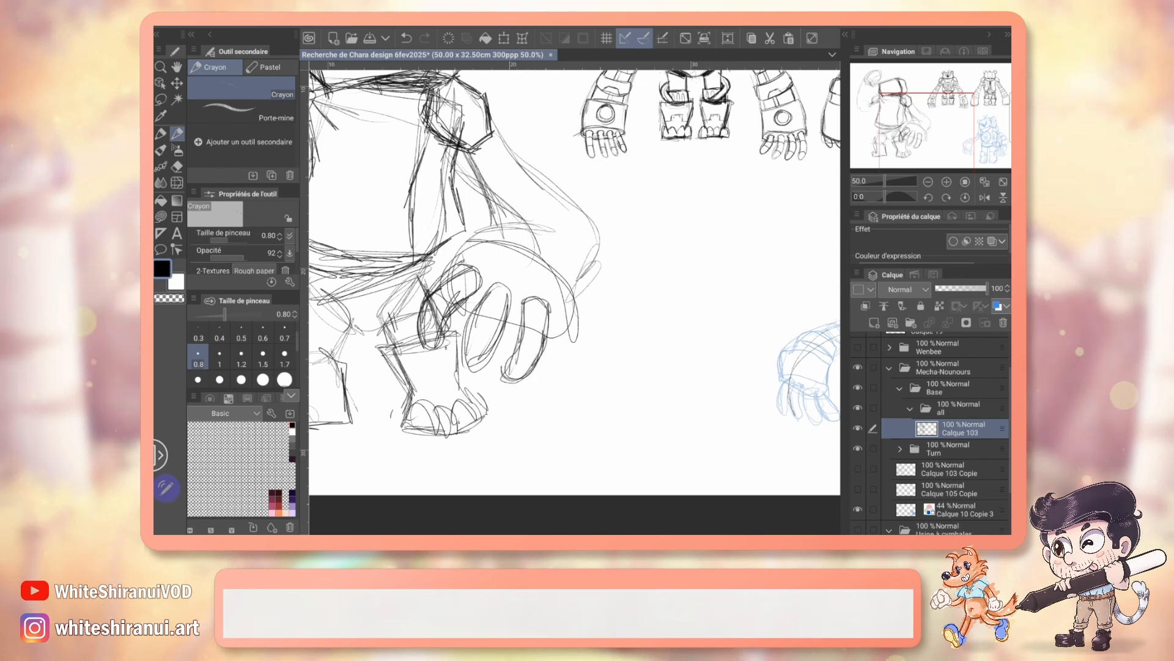
{"action": "left_click_drag", "start_coordinate": [560, 335], "coordinate": [548, 383]}
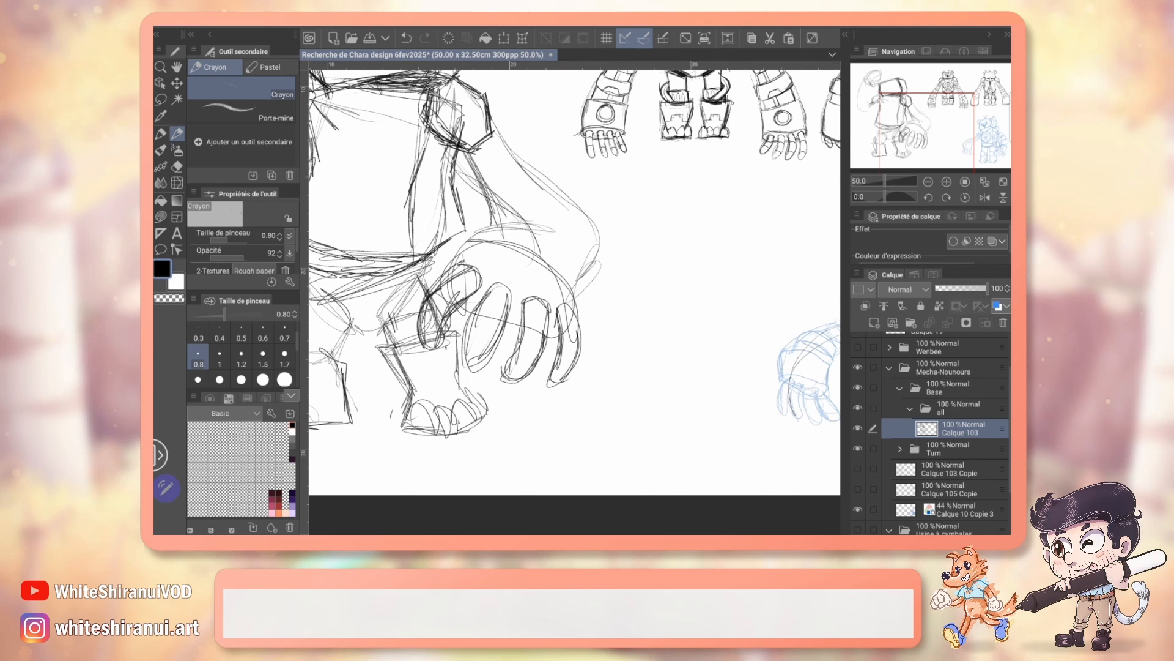
{"action": "left_click_drag", "start_coordinate": [507, 239], "coordinate": [644, 366]}
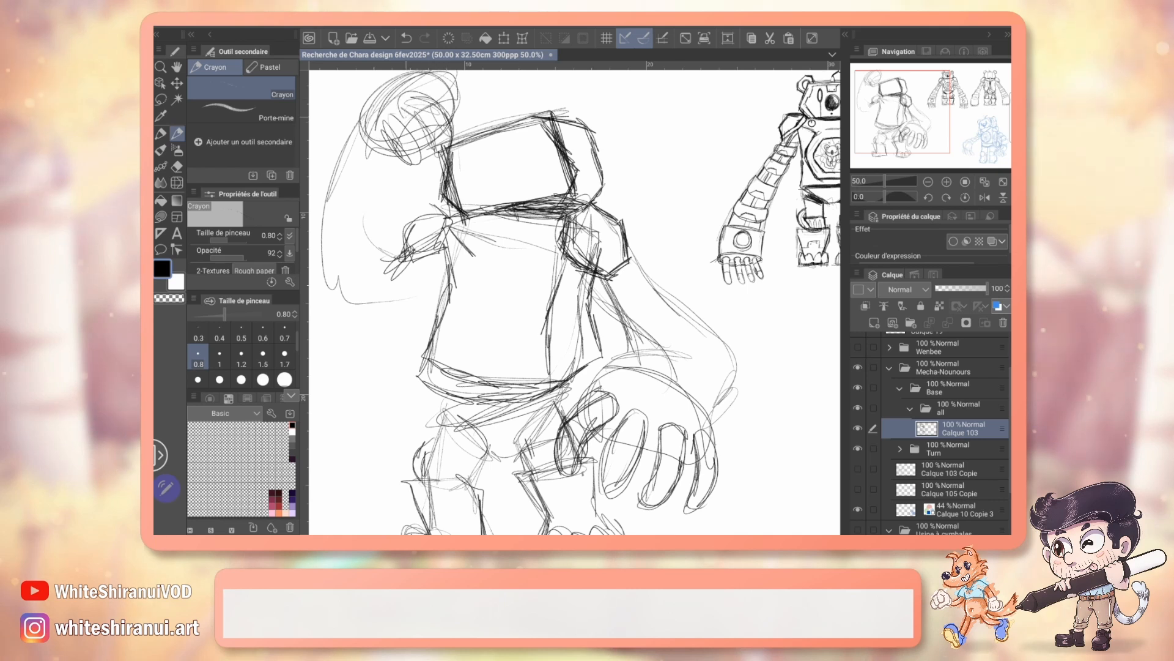
Step: Draw two round ears and a small bent antenna on top of the tilted box head
{"action": "mouse_move", "coordinate": [431, 82]}
{"action": "left_mouse_down"}
{"action": "mouse_move", "coordinate": [459, 152]}
{"action": "mouse_move", "coordinate": [526, 164]}
{"action": "mouse_move", "coordinate": [504, 182]}
{"action": "mouse_move", "coordinate": [485, 155]}
{"action": "left_mouse_up"}
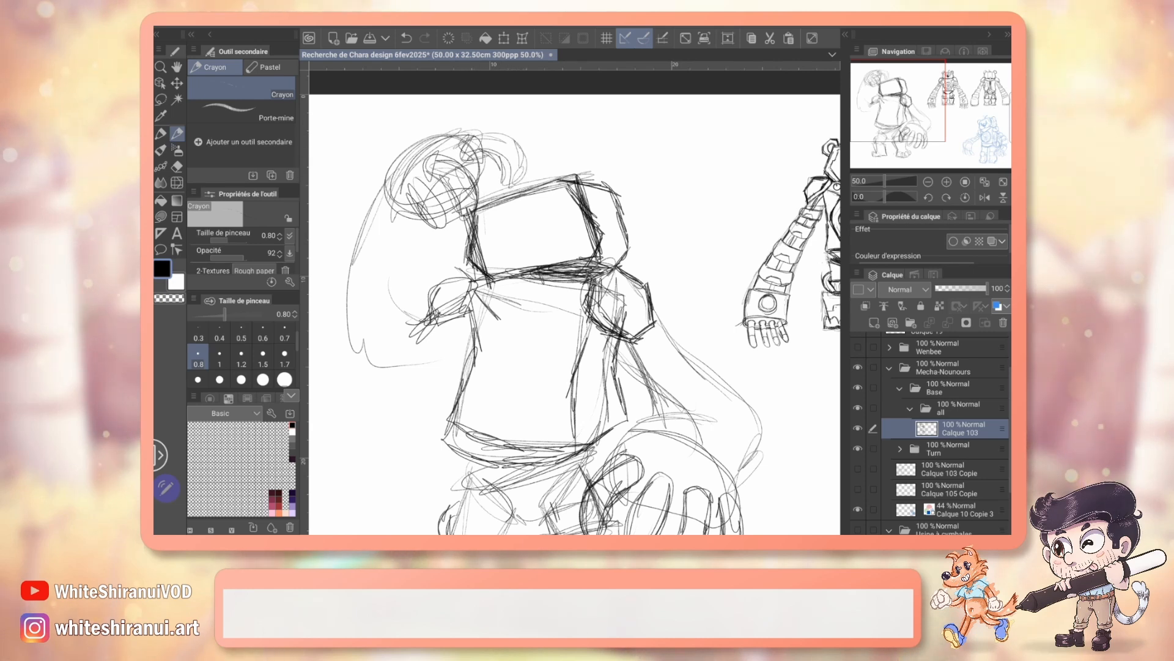
{"action": "left_click_drag", "start_coordinate": [609, 158], "coordinate": [619, 211]}
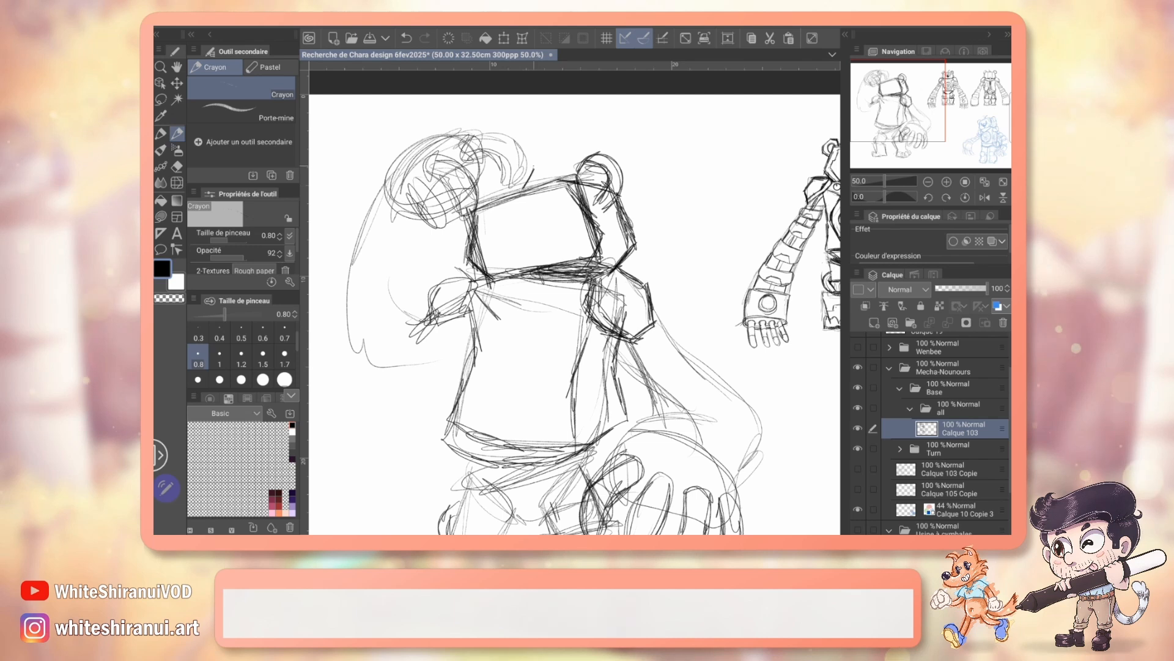
{"action": "mouse_move", "coordinate": [524, 187]}
{"action": "left_mouse_down"}
{"action": "mouse_move", "coordinate": [538, 184]}
{"action": "mouse_move", "coordinate": [547, 159]}
{"action": "left_mouse_up"}
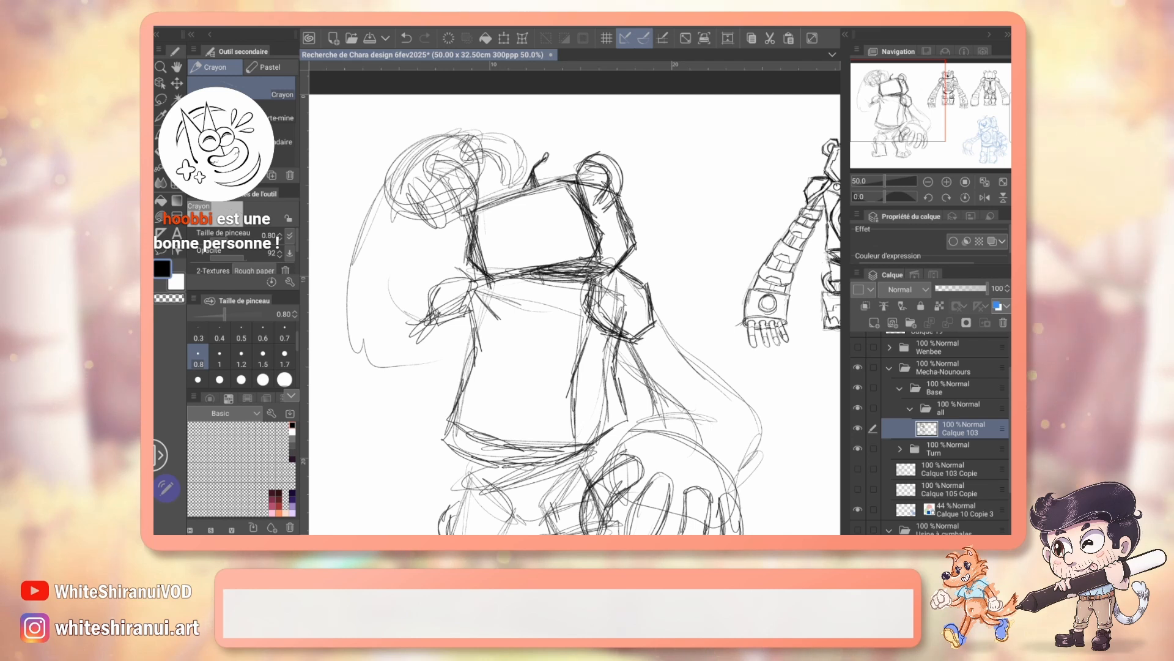
{"action": "scroll", "coordinate": [575, 302], "scroll_direction": "up", "scroll_amount": 1}
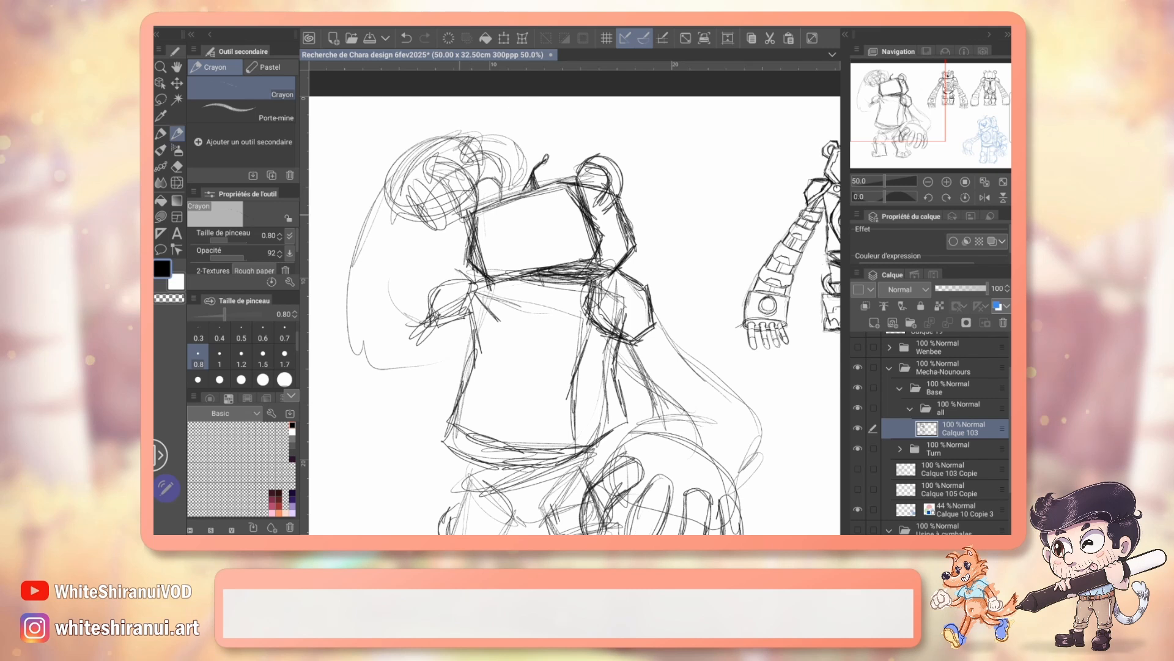
Step: Sketch the face with tall oval eyes, a shaded oval nose and a small mouth, and clean up the near ear's overlap
{"action": "mouse_move", "coordinate": [753, 379]}
{"action": "left_mouse_down"}
{"action": "mouse_move", "coordinate": [509, 303]}
{"action": "mouse_move", "coordinate": [449, 239]}
{"action": "mouse_move", "coordinate": [395, 226]}
{"action": "mouse_move", "coordinate": [434, 389]}
{"action": "mouse_move", "coordinate": [384, 356]}
{"action": "mouse_move", "coordinate": [423, 342]}
{"action": "mouse_move", "coordinate": [714, 335]}
{"action": "left_mouse_up"}
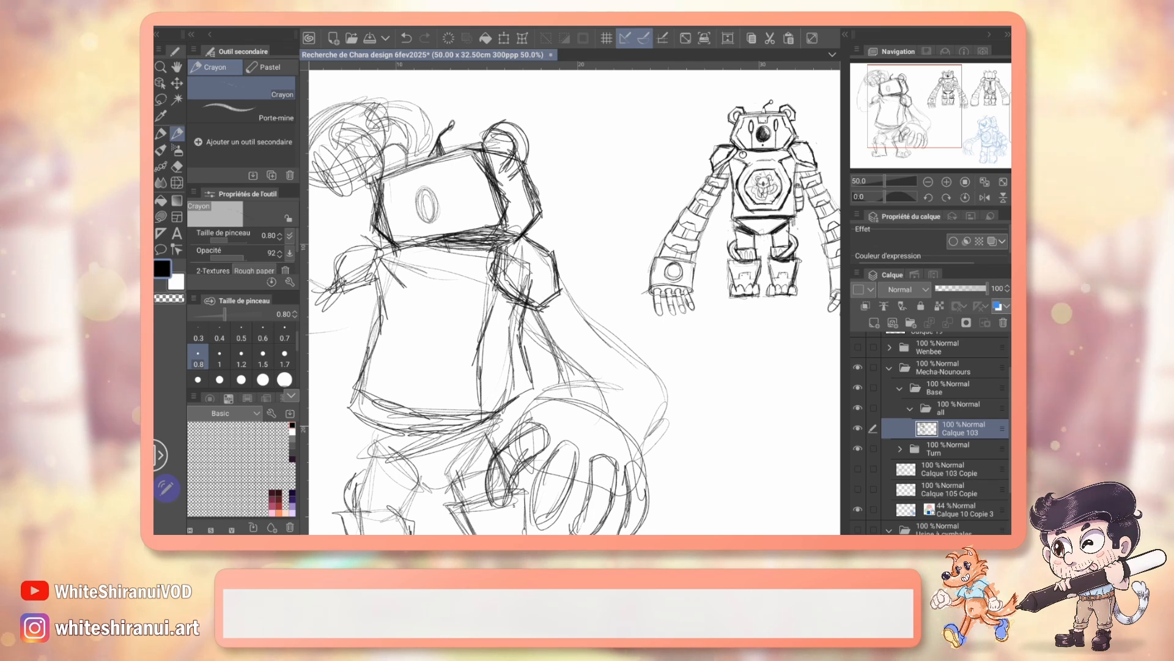
{"action": "key", "text": "ctrl+z"}
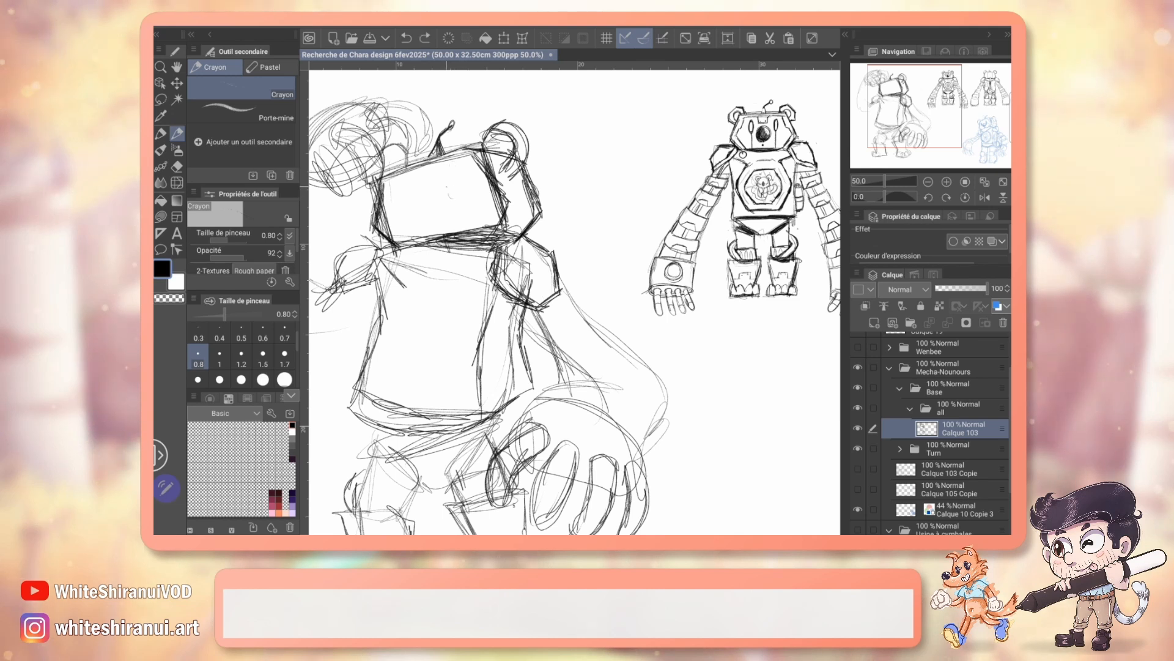
{"action": "mouse_move", "coordinate": [422, 188]}
{"action": "left_mouse_down"}
{"action": "mouse_move", "coordinate": [418, 208]}
{"action": "mouse_move", "coordinate": [422, 188]}
{"action": "mouse_move", "coordinate": [403, 204]}
{"action": "left_mouse_up"}
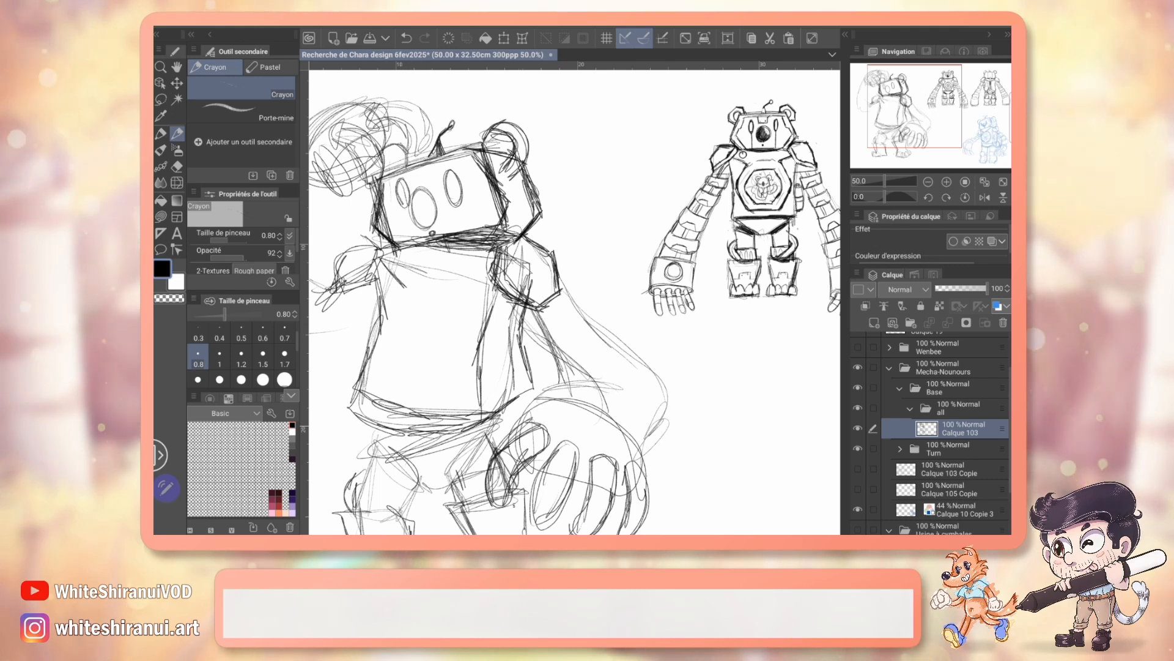
{"action": "key", "text": "e"}
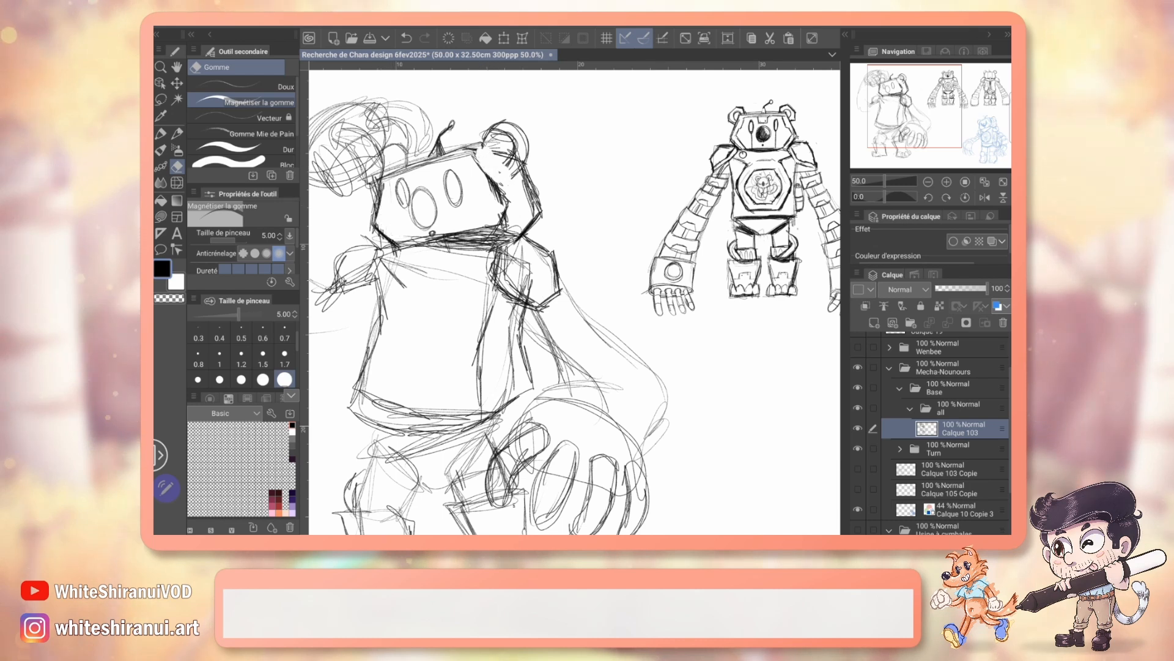
{"action": "key", "text": "p"}
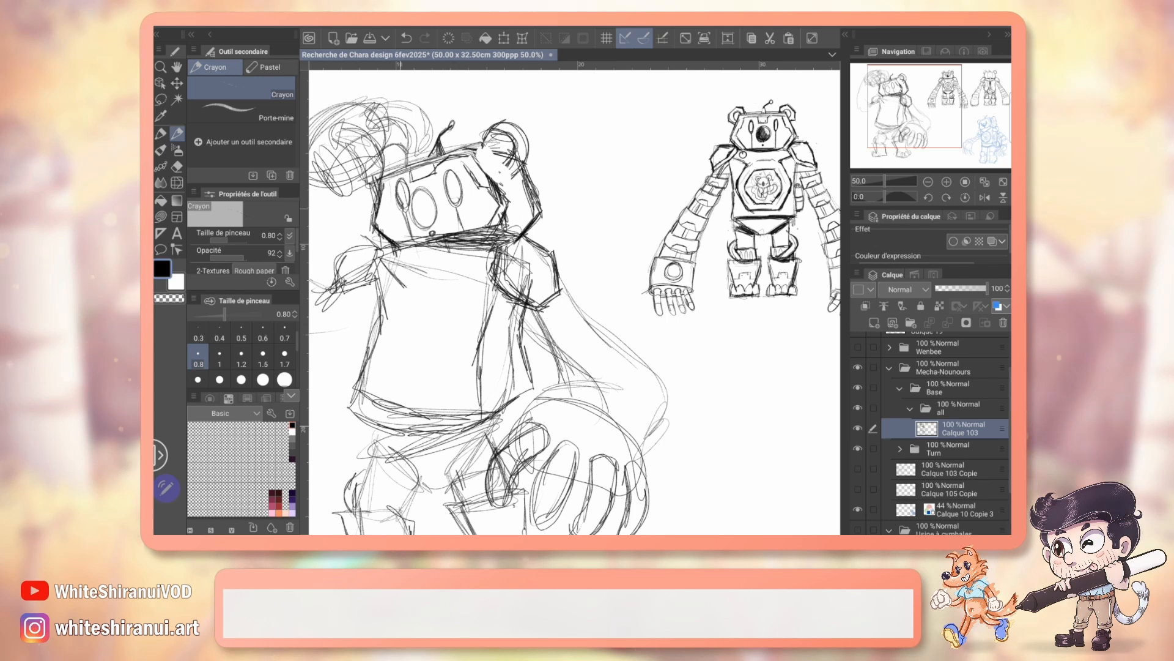
{"action": "mouse_move", "coordinate": [415, 204]}
{"action": "left_mouse_down"}
{"action": "mouse_move", "coordinate": [420, 224]}
{"action": "mouse_move", "coordinate": [427, 203]}
{"action": "left_mouse_up"}
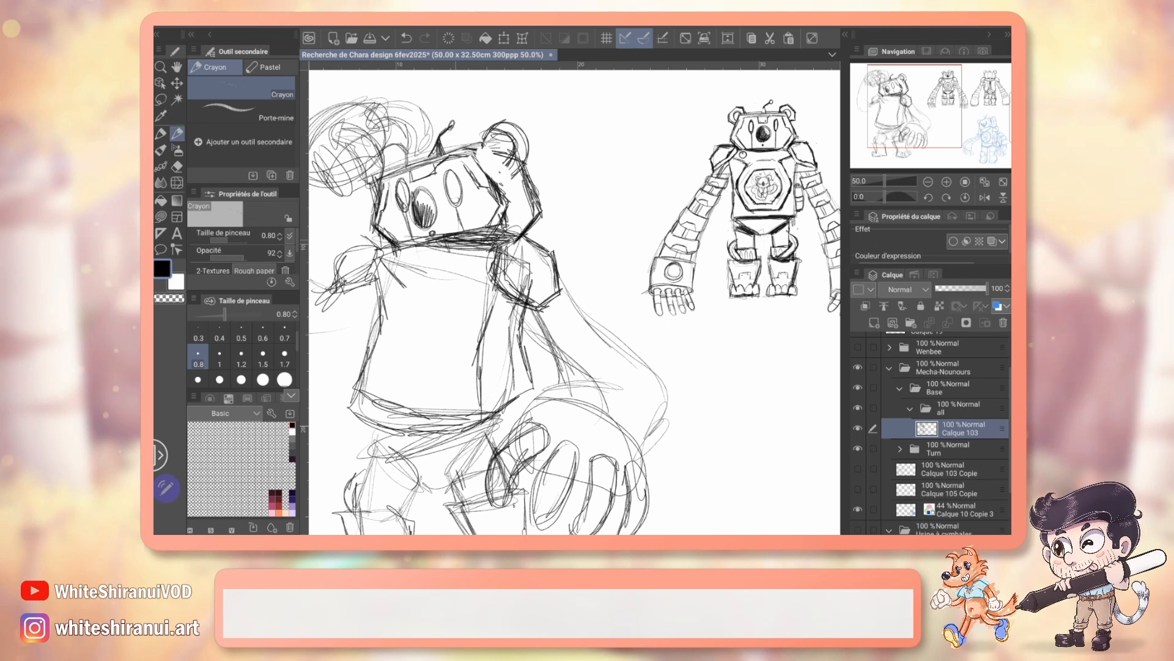
{"action": "mouse_move", "coordinate": [935, 125]}
{"action": "left_mouse_down"}
{"action": "mouse_move", "coordinate": [946, 143]}
{"action": "mouse_move", "coordinate": [923, 123]}
{"action": "mouse_move", "coordinate": [938, 135]}
{"action": "mouse_move", "coordinate": [927, 134]}
{"action": "mouse_move", "coordinate": [961, 126]}
{"action": "mouse_move", "coordinate": [921, 118]}
{"action": "left_mouse_up"}
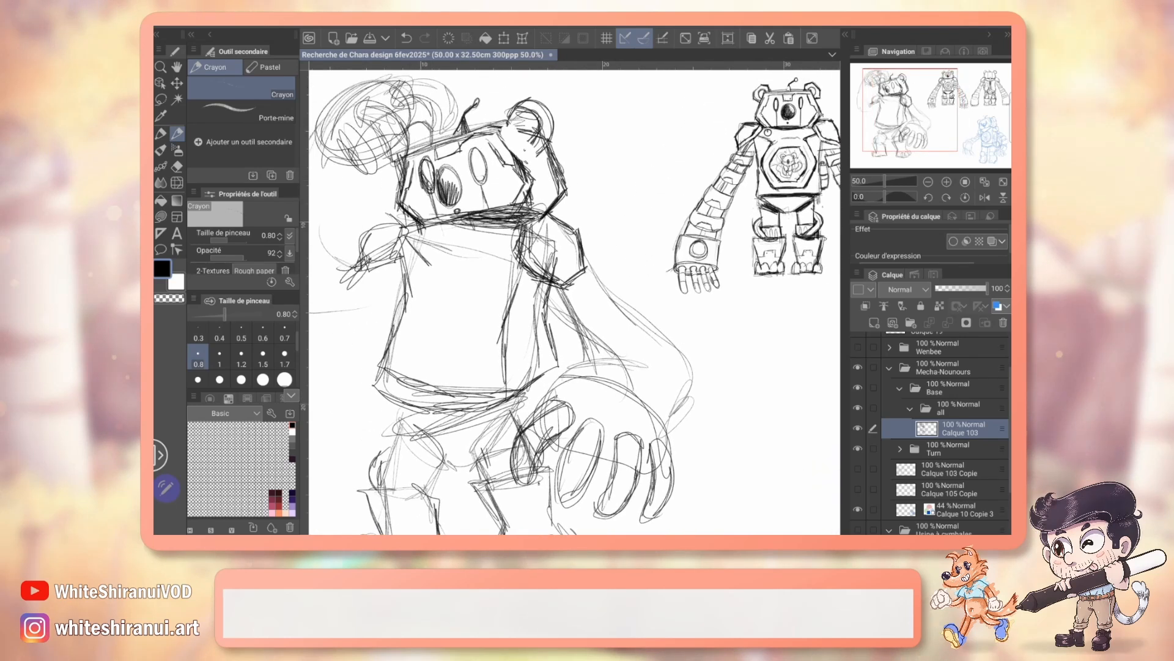
Step: Refine the eyes and near ear by erasing and redrawing, and add small marks on the head's side plane
{"action": "key", "text": "e"}
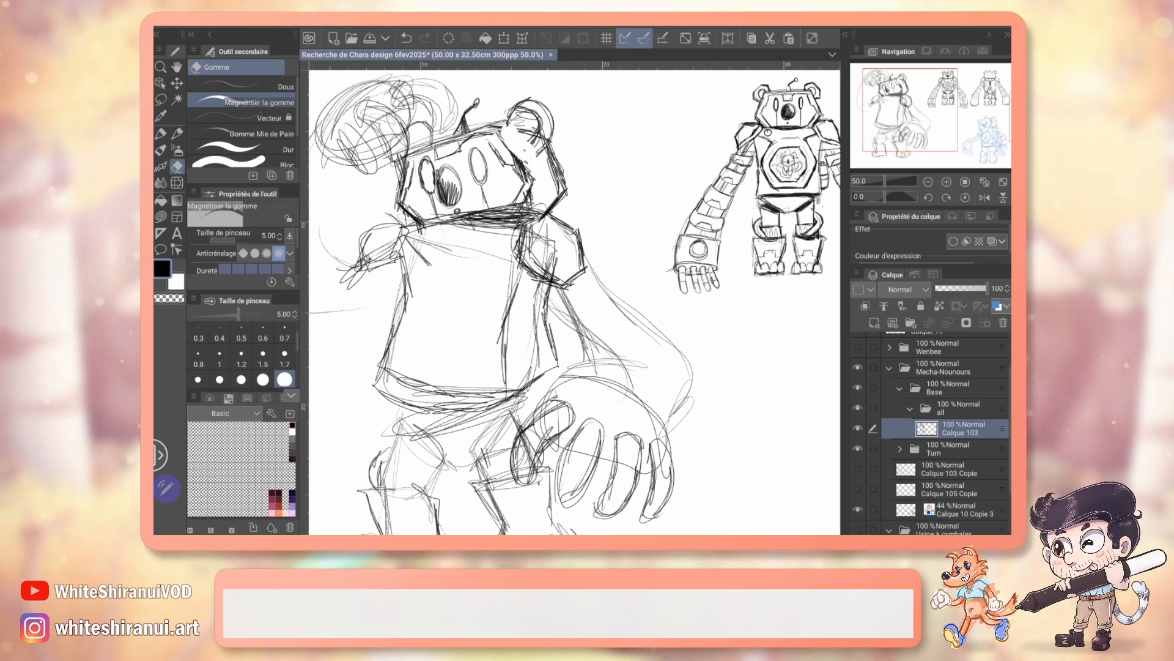
{"action": "key", "text": "p"}
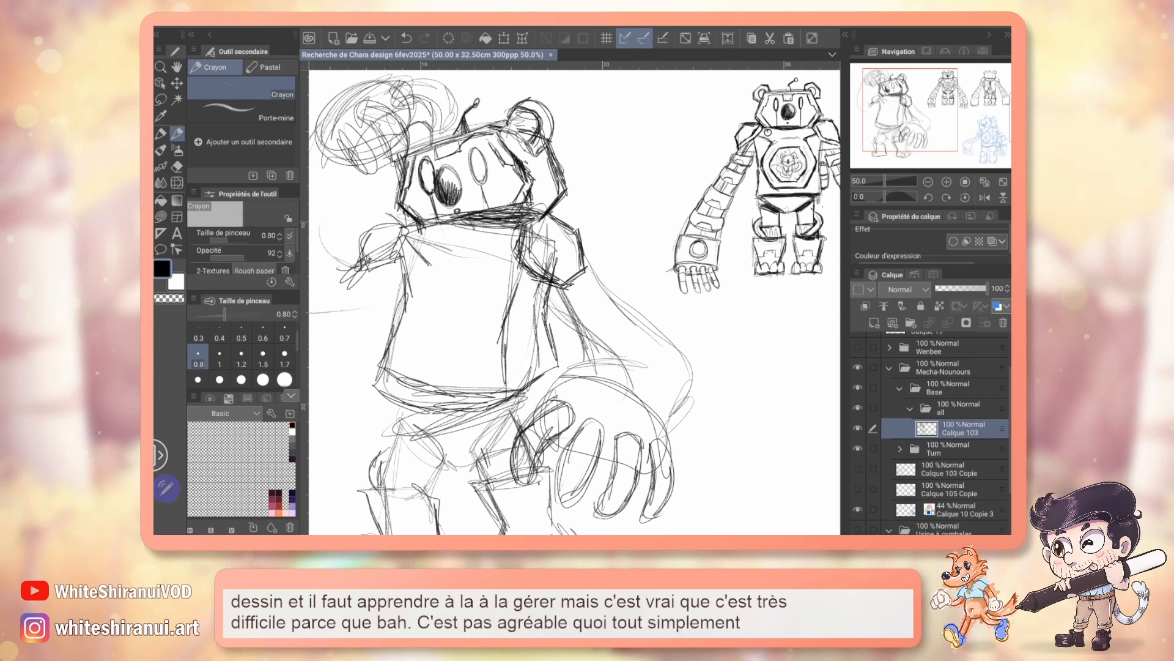
{"action": "key", "text": "e"}
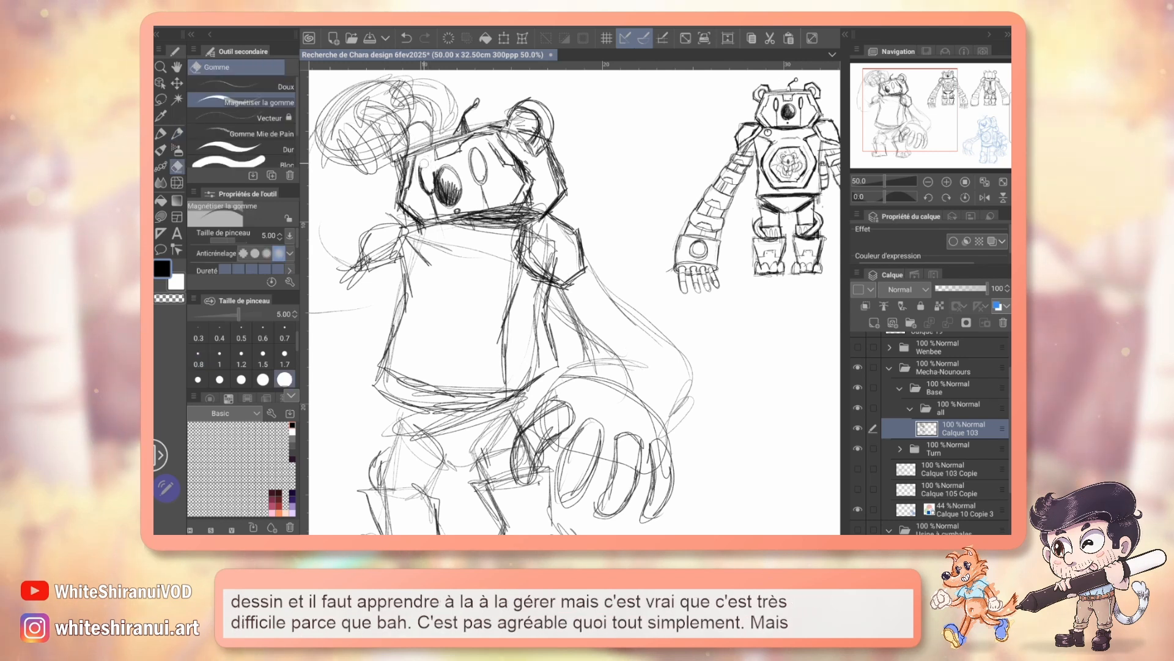
{"action": "key", "text": "p"}
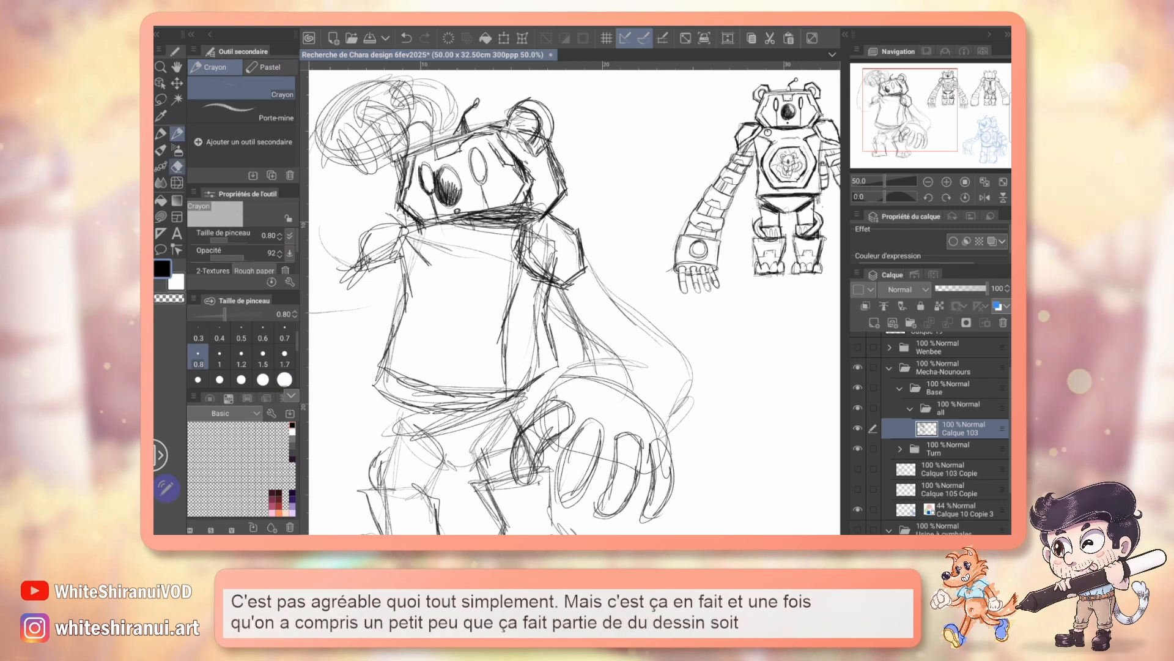
{"action": "left_click", "coordinate": [177, 165]}
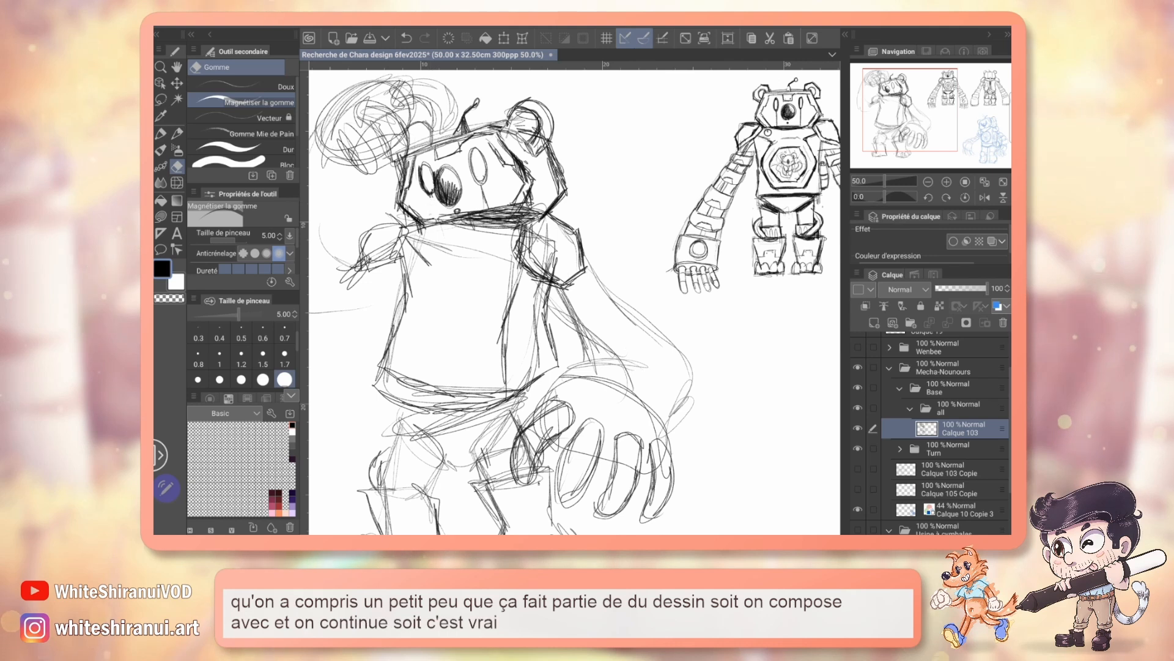
{"action": "key", "text": "p"}
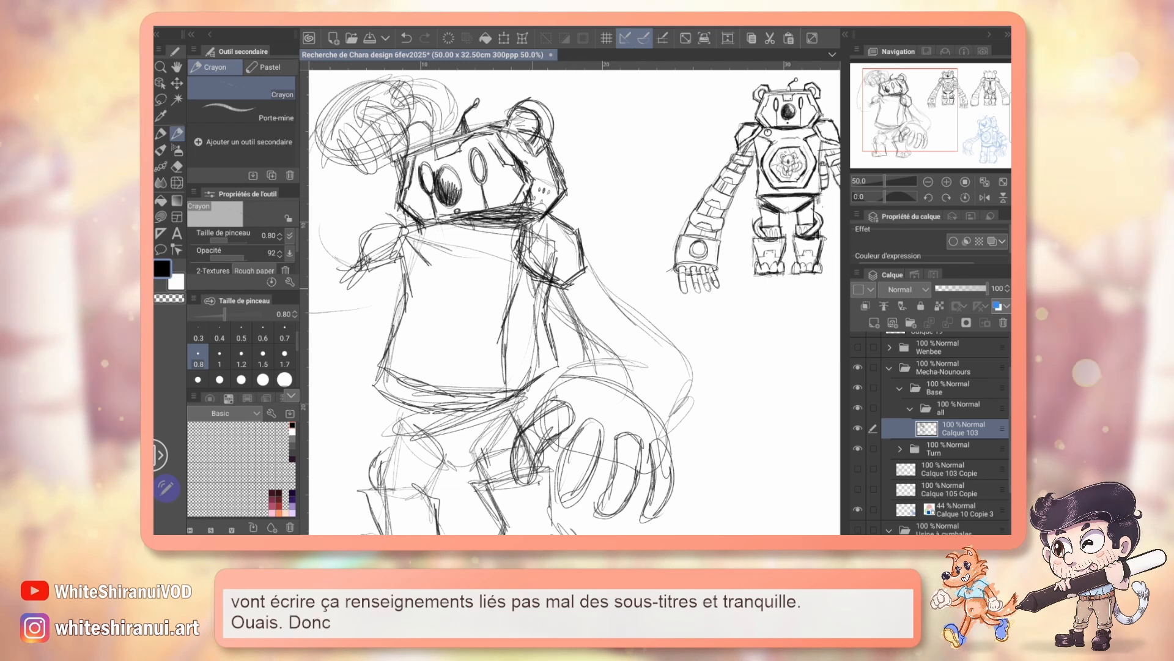
Step: Check the hands on the front-view reference and draw a round bulb on the back of both hands
{"action": "left_click_drag", "start_coordinate": [575, 300], "coordinate": [448, 362]}
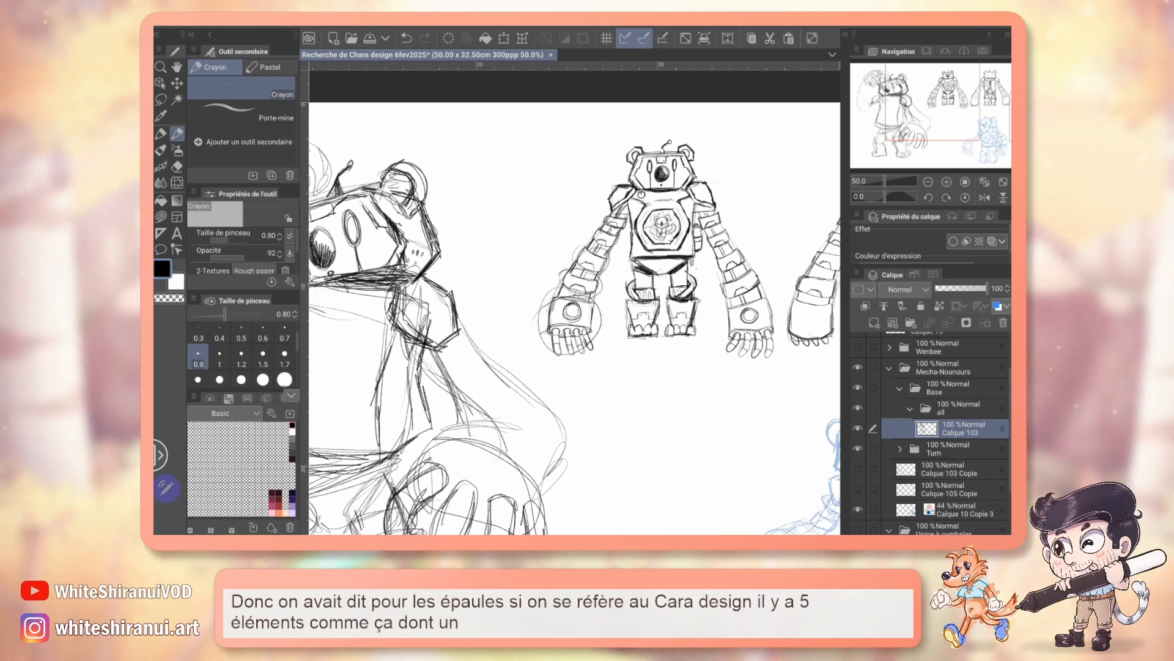
{"action": "key", "text": "ctrl+z"}
{"action": "key", "text": "ctrl+z"}
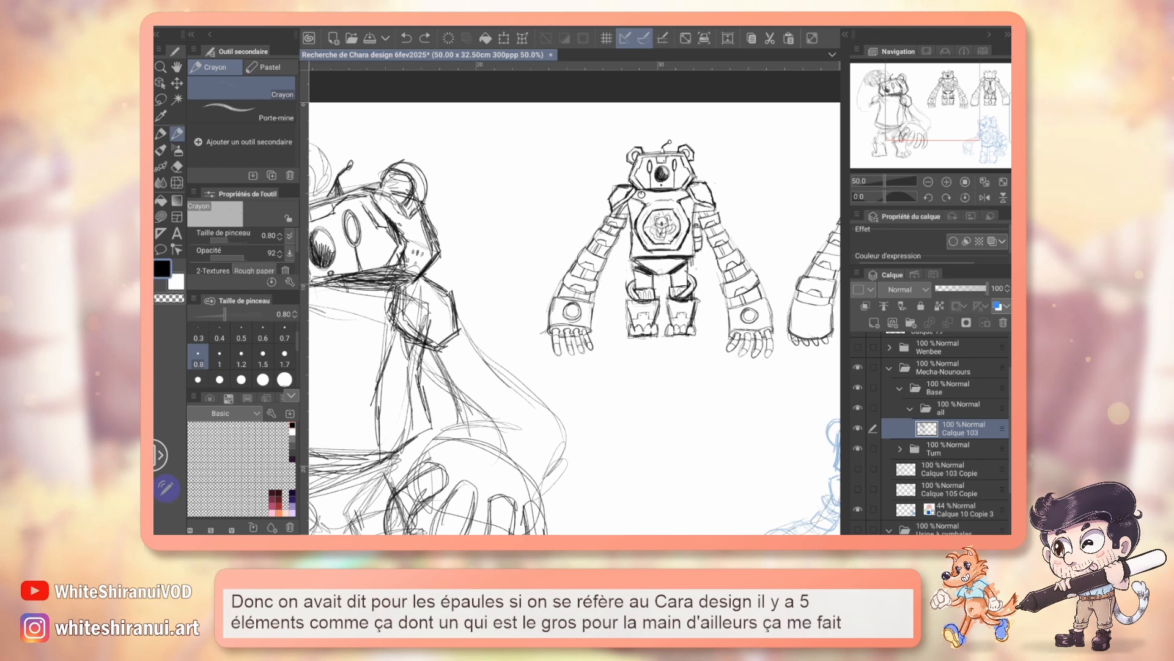
{"action": "left_click_drag", "start_coordinate": [575, 342], "coordinate": [560, 254]}
{"action": "mouse_move", "coordinate": [454, 357]}
{"action": "left_mouse_down"}
{"action": "mouse_move", "coordinate": [502, 391]}
{"action": "mouse_move", "coordinate": [452, 371]}
{"action": "mouse_move", "coordinate": [496, 392]}
{"action": "left_mouse_up"}
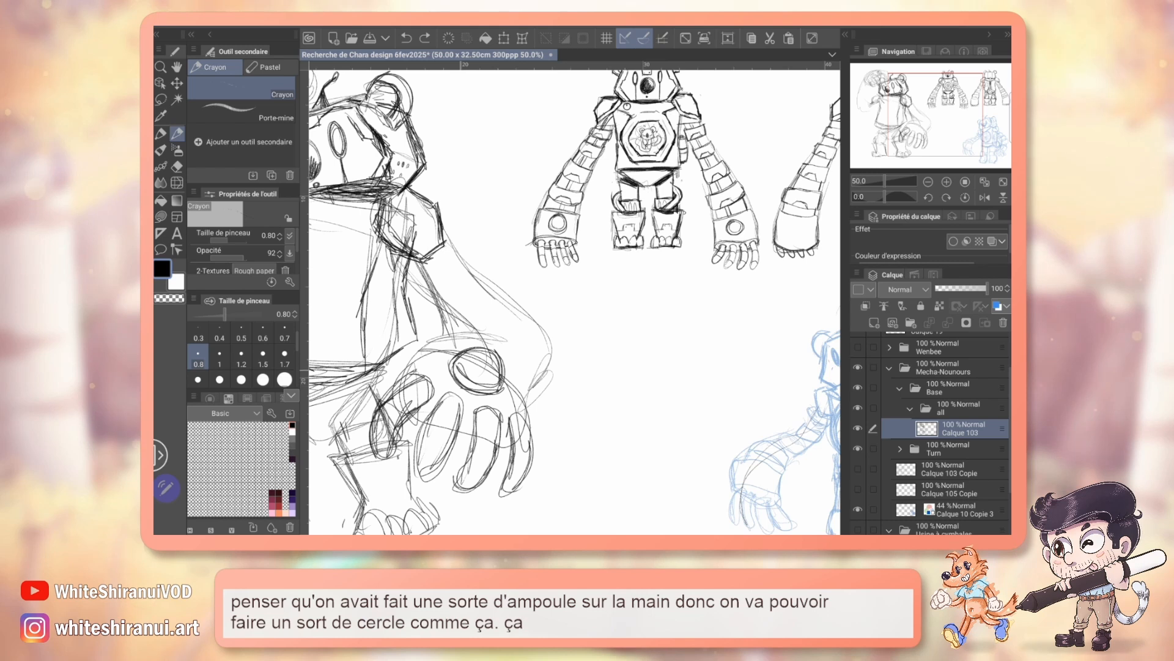
{"action": "mouse_move", "coordinate": [477, 306]}
{"action": "left_mouse_down"}
{"action": "mouse_move", "coordinate": [533, 384]}
{"action": "mouse_move", "coordinate": [683, 415]}
{"action": "left_mouse_up"}
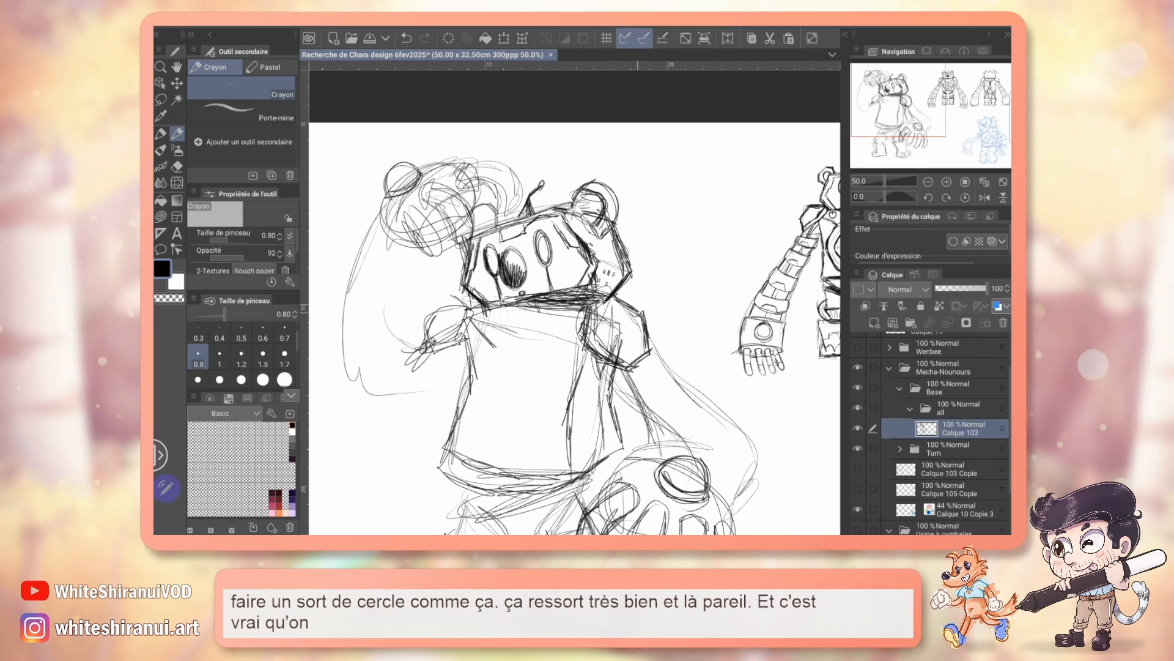
Step: Try a circular mechanism behind the near shoulder and compare it with the front and back reference views
{"action": "left_click_drag", "start_coordinate": [652, 309], "coordinate": [648, 313]}
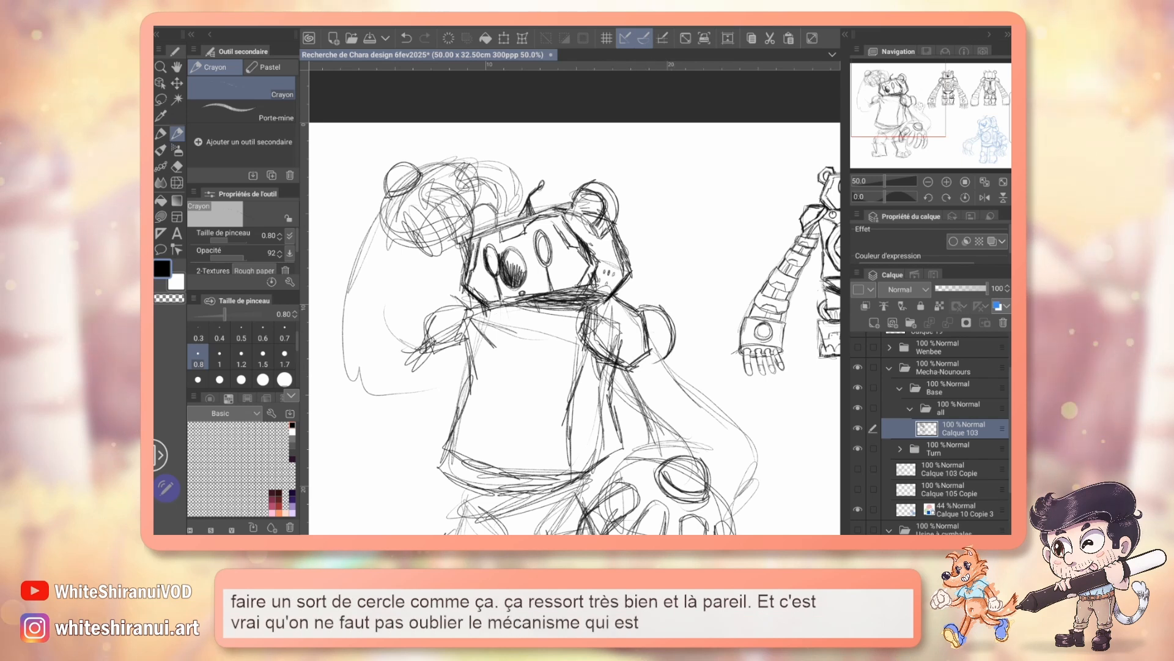
{"action": "mouse_move", "coordinate": [764, 306]}
{"action": "left_mouse_down"}
{"action": "mouse_move", "coordinate": [501, 325]}
{"action": "mouse_move", "coordinate": [350, 291]}
{"action": "left_mouse_up"}
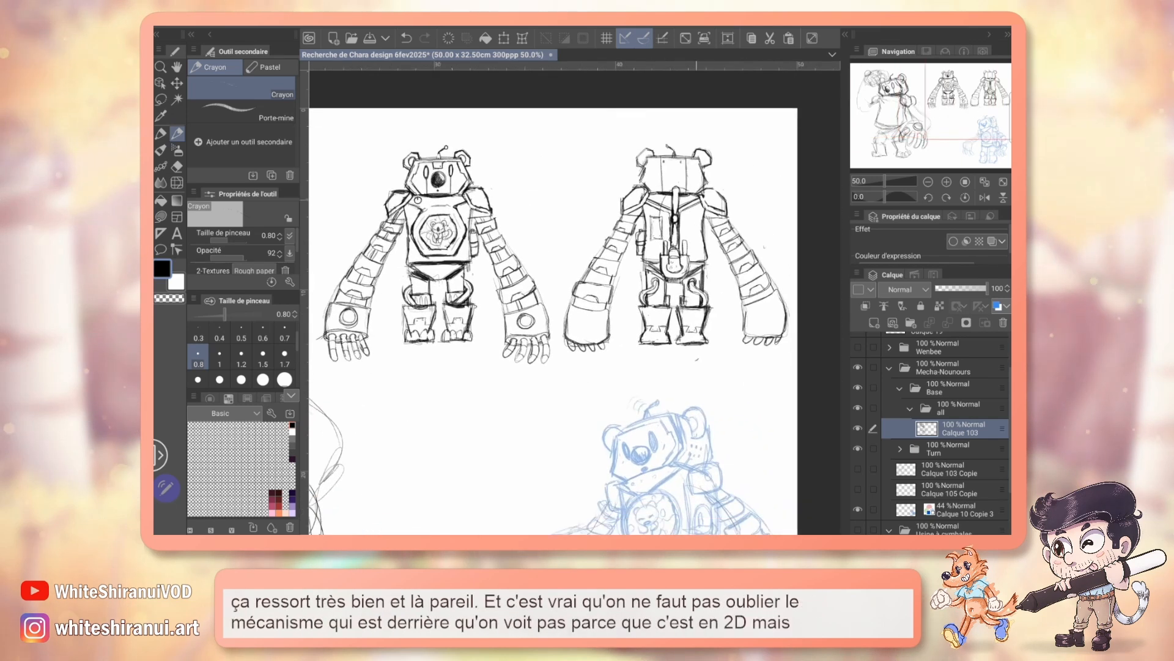
{"action": "left_click_drag", "start_coordinate": [465, 306], "coordinate": [674, 251]}
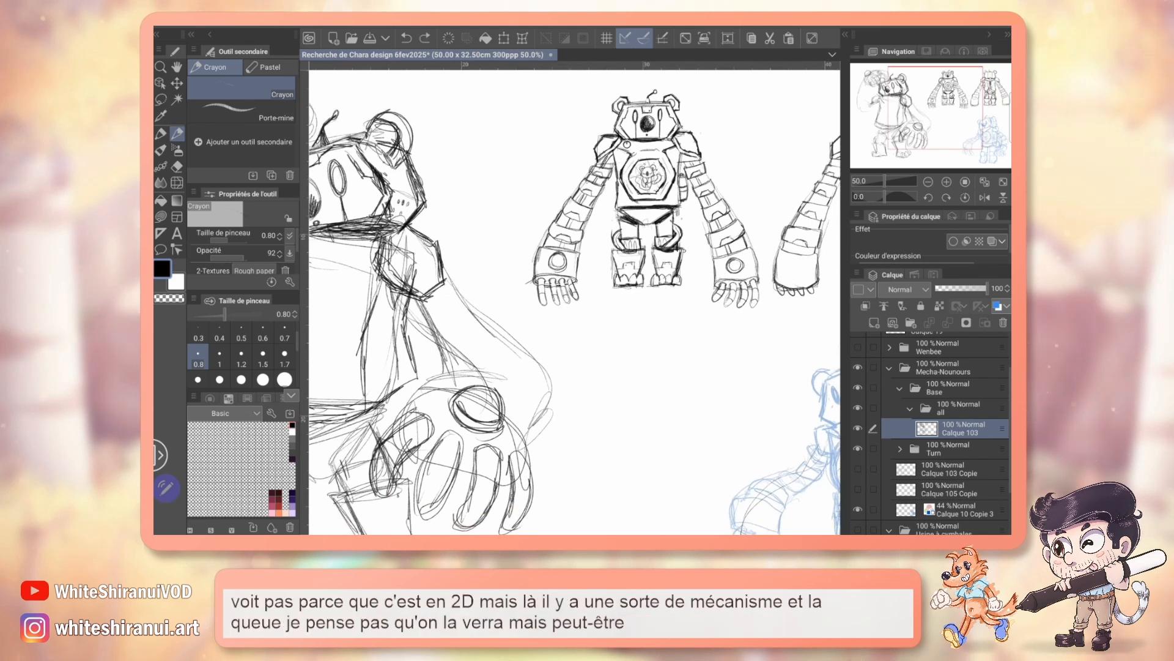
Step: Draw the first band across the near upper arm, try further segments down the arm, and undo those extra segments
{"action": "left_click_drag", "start_coordinate": [408, 317], "coordinate": [540, 267]}
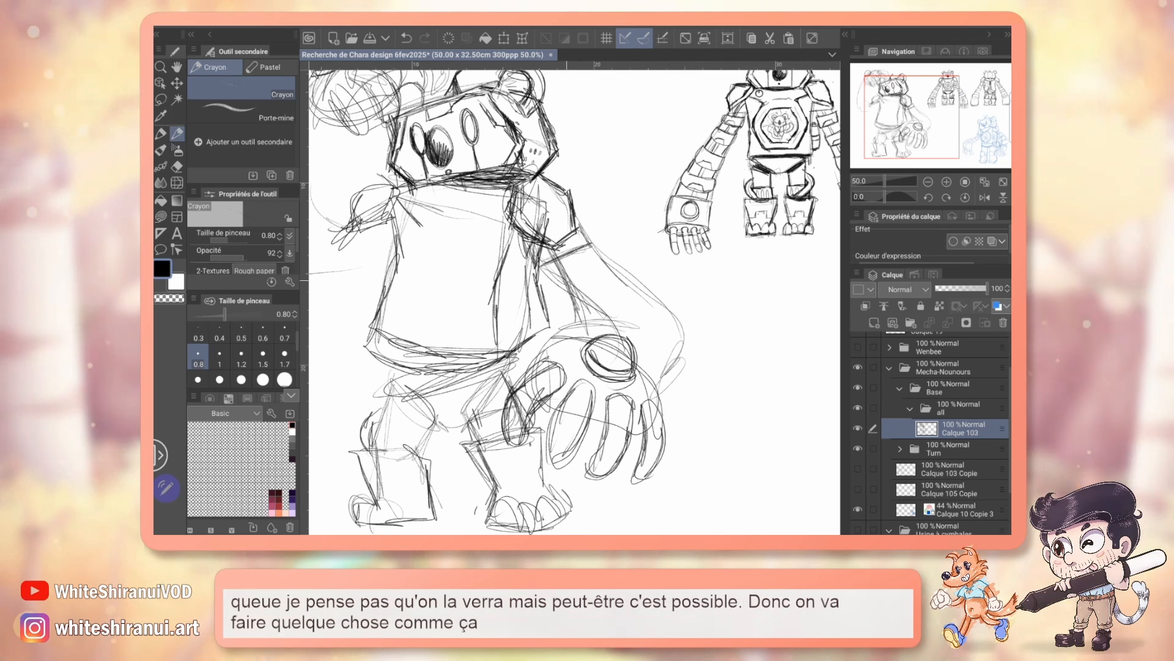
{"action": "left_click_drag", "start_coordinate": [547, 286], "coordinate": [577, 264]}
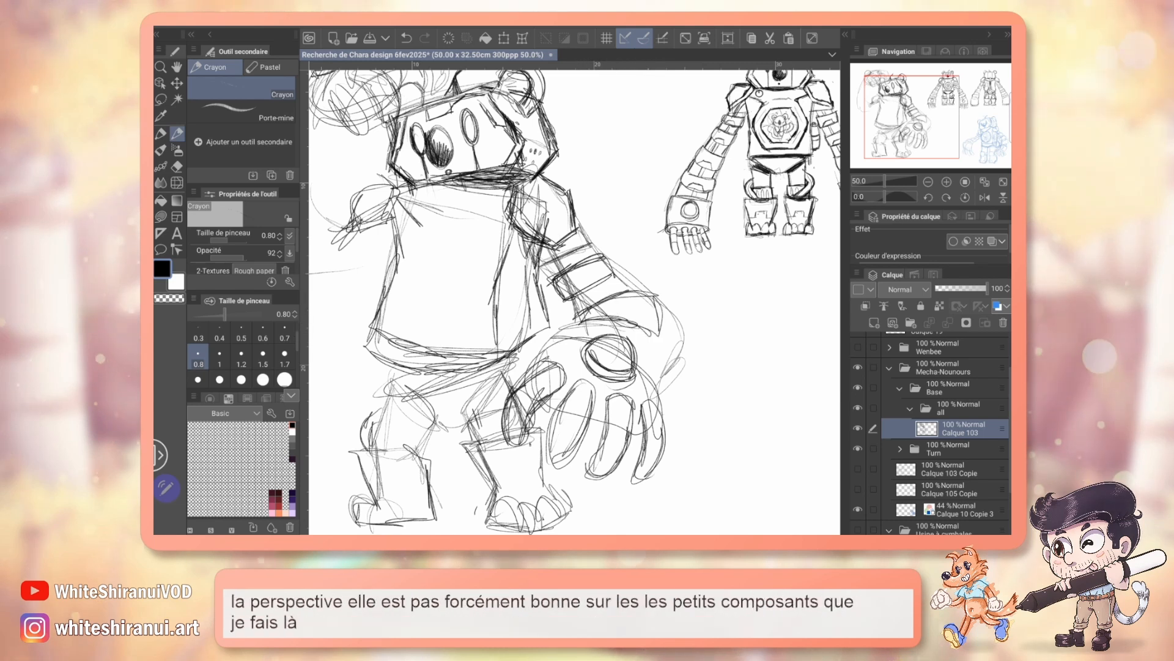
{"action": "key", "text": "ctrl+z"}
Step: Try an angular chest plate outline with cut corners on the torso front, and erase it
{"action": "mouse_move", "coordinate": [575, 306]}
{"action": "left_mouse_down"}
{"action": "mouse_move", "coordinate": [659, 250]}
{"action": "mouse_move", "coordinate": [525, 338]}
{"action": "mouse_move", "coordinate": [574, 285]}
{"action": "mouse_move", "coordinate": [574, 299]}
{"action": "left_mouse_up"}
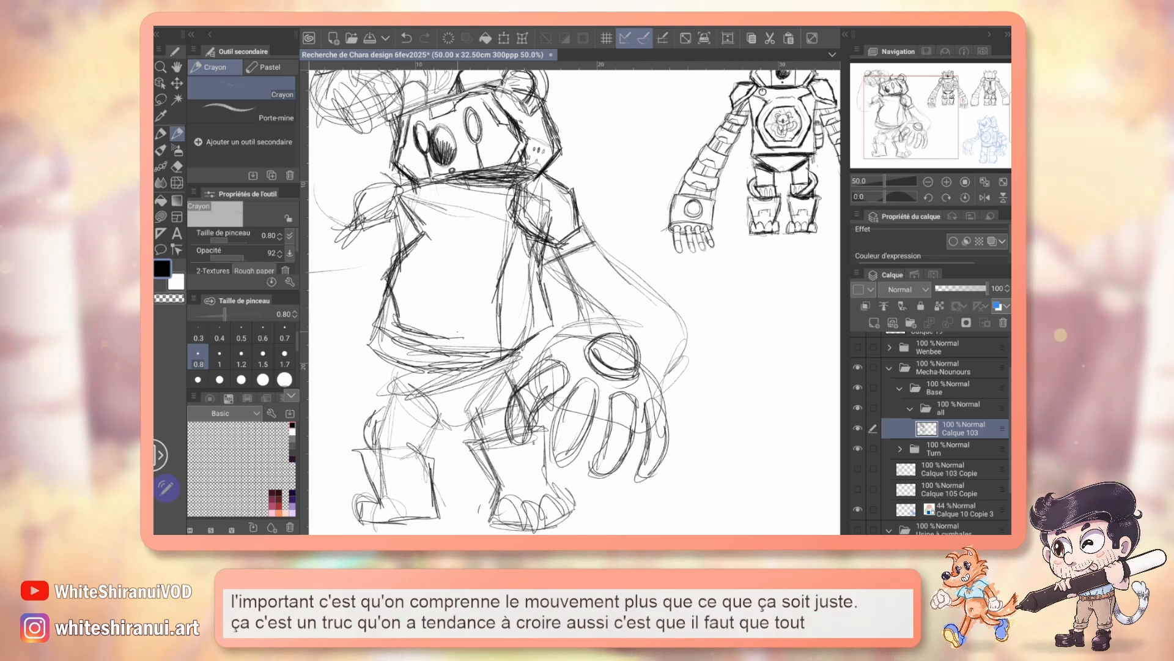
{"action": "left_click_drag", "start_coordinate": [489, 303], "coordinate": [447, 340]}
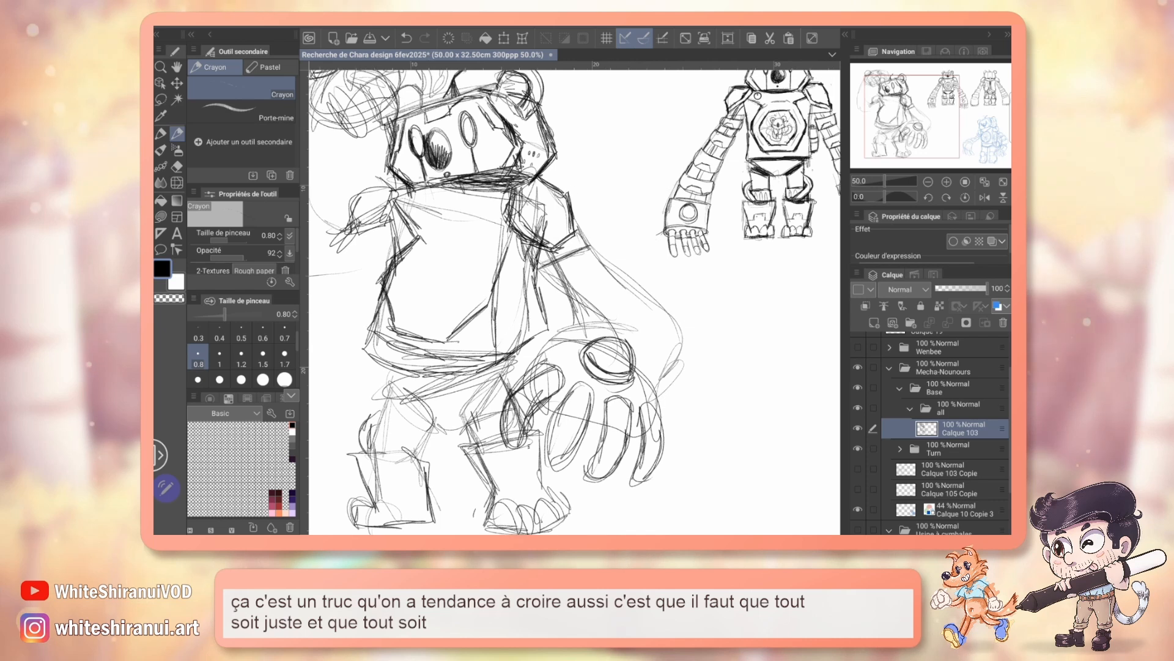
{"action": "left_click_drag", "start_coordinate": [575, 244], "coordinate": [607, 272]}
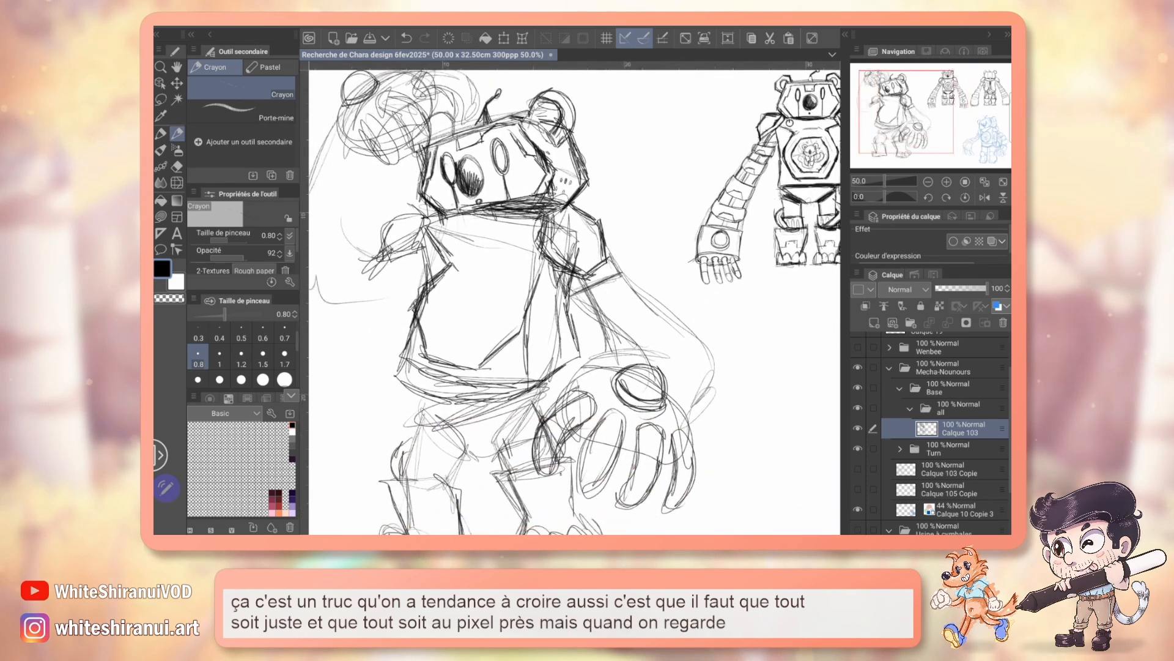
{"action": "key", "text": "ctrl+z"}
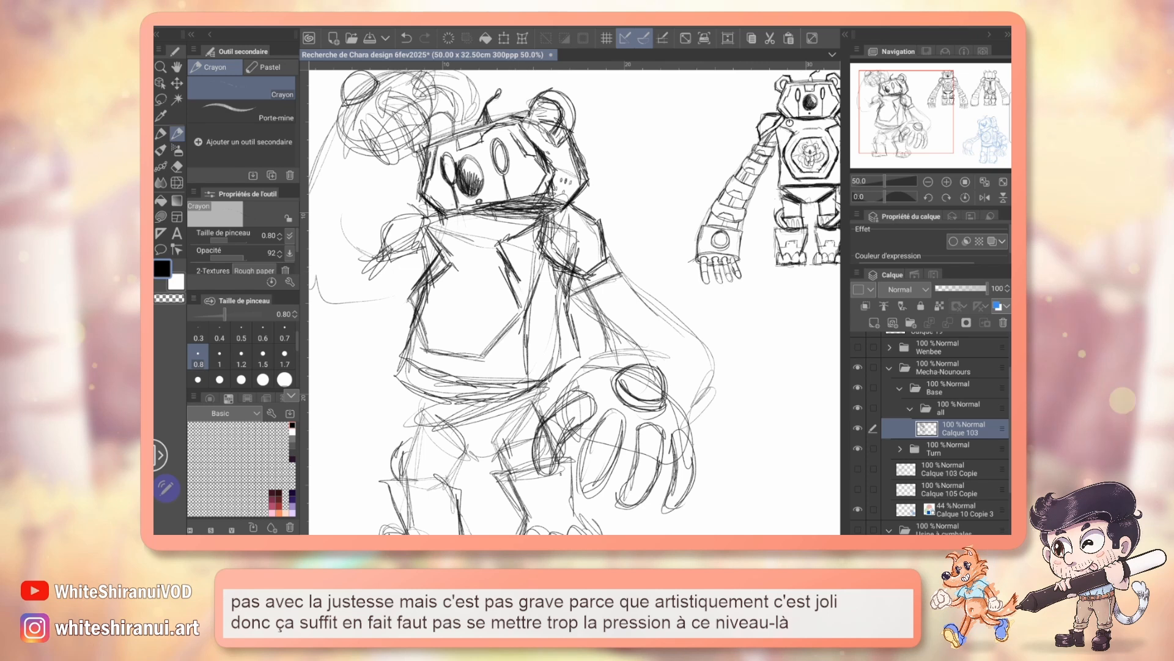
{"action": "key", "text": "e"}
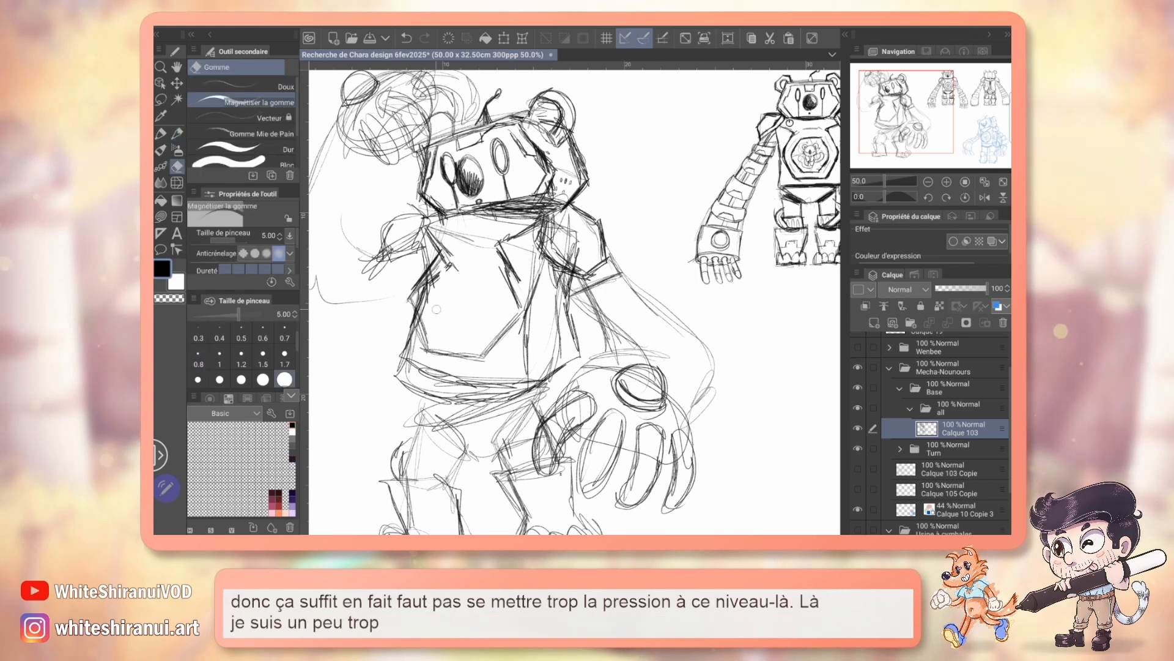
{"action": "mouse_move", "coordinate": [442, 258]}
{"action": "left_mouse_down"}
{"action": "mouse_move", "coordinate": [421, 307]}
{"action": "mouse_move", "coordinate": [428, 350]}
{"action": "mouse_move", "coordinate": [467, 365]}
{"action": "left_mouse_up"}
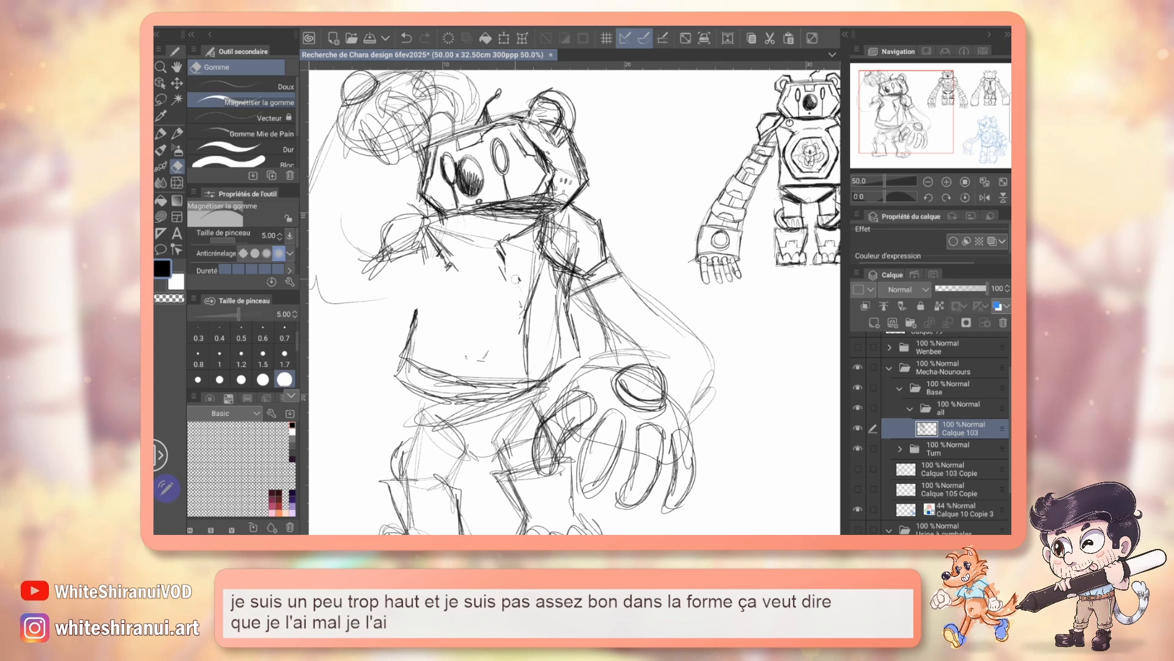
Step: Redraw the torso's side edge and sketch a four-sided guide frame in perspective on the torso's front face
{"action": "key", "text": "p"}
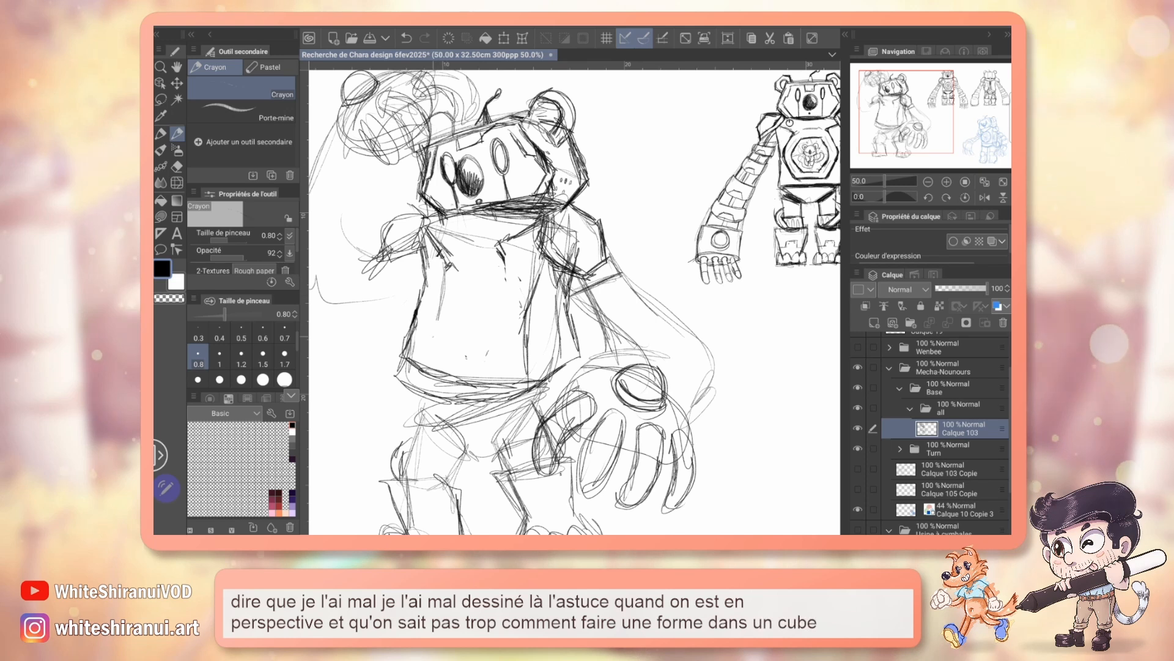
{"action": "mouse_move", "coordinate": [422, 340]}
{"action": "left_mouse_down"}
{"action": "mouse_move", "coordinate": [460, 351]}
{"action": "mouse_move", "coordinate": [485, 353]}
{"action": "mouse_move", "coordinate": [509, 318]}
{"action": "mouse_move", "coordinate": [517, 262]}
{"action": "left_mouse_up"}
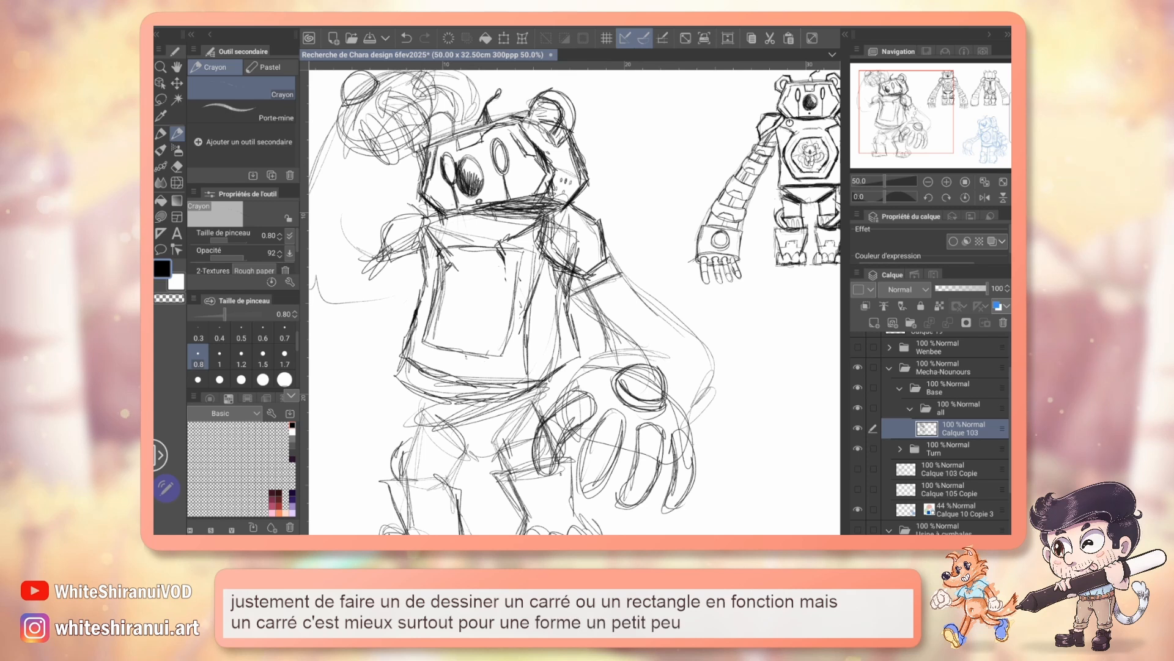
{"action": "left_click_drag", "start_coordinate": [638, 285], "coordinate": [512, 320]}
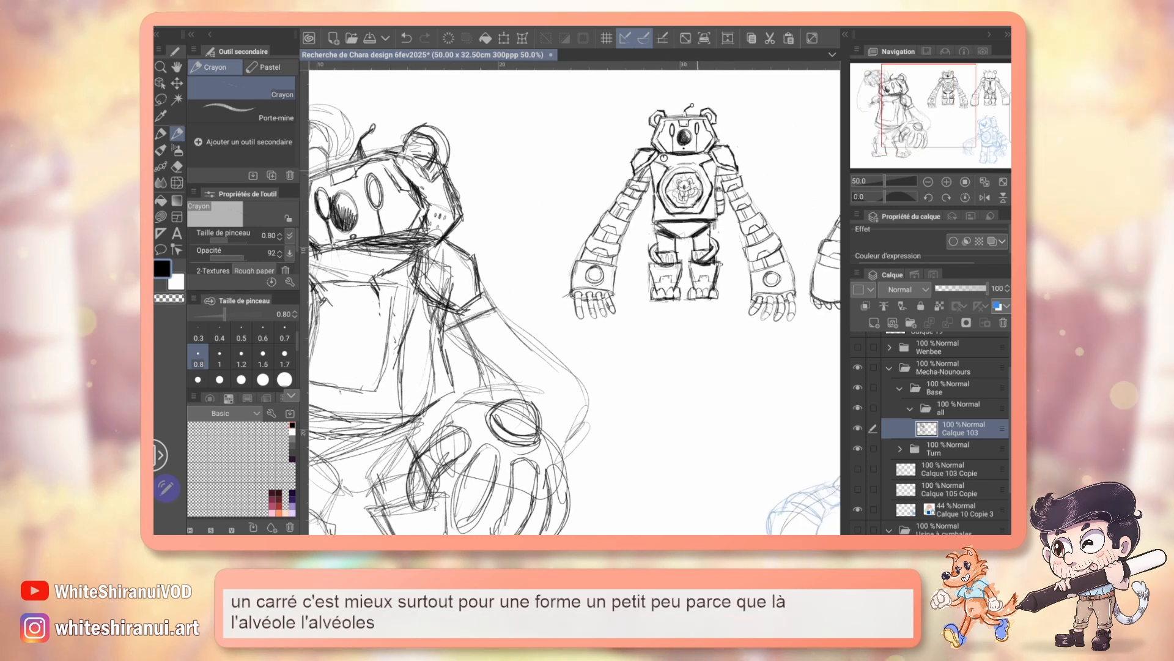
Step: Try a perspective ellipse inside the four-sided guide frame on the torso front, and undo it
{"action": "key", "text": "ctrl+z"}
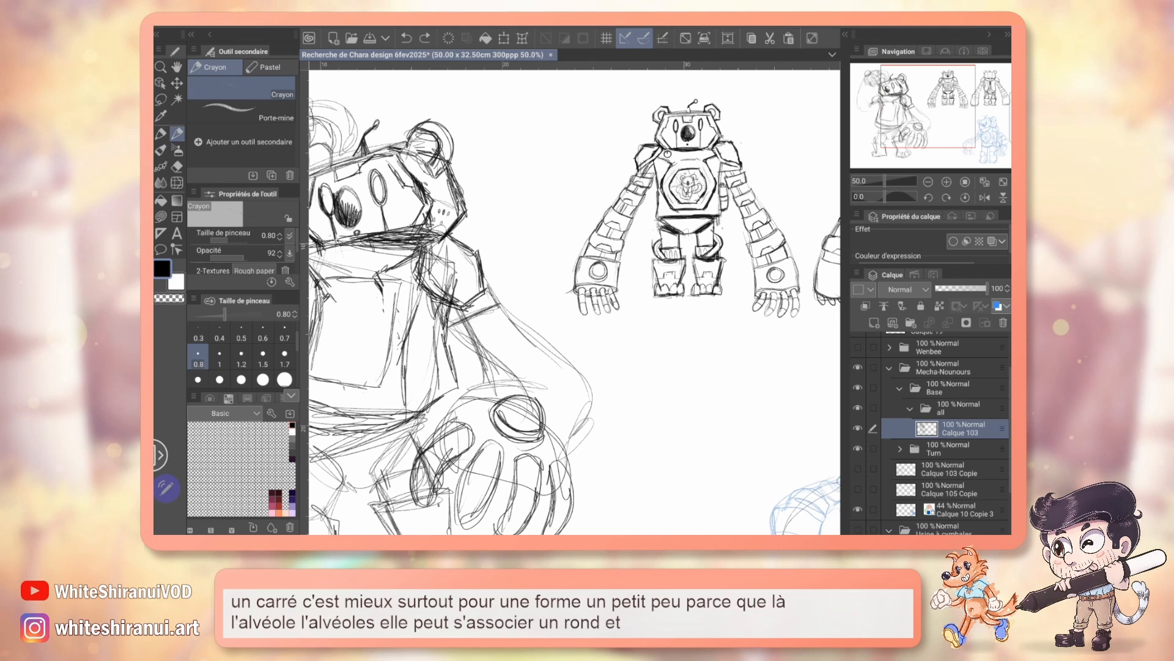
{"action": "left_click_drag", "start_coordinate": [526, 306], "coordinate": [647, 292]}
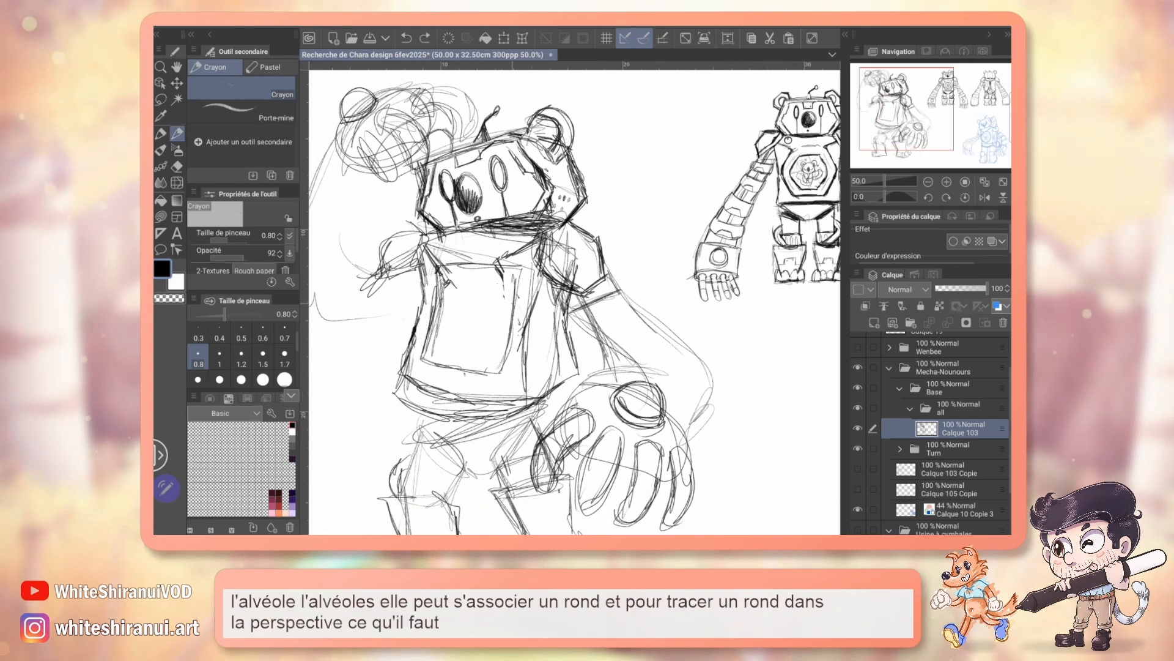
{"action": "left_click_drag", "start_coordinate": [588, 372], "coordinate": [669, 374]}
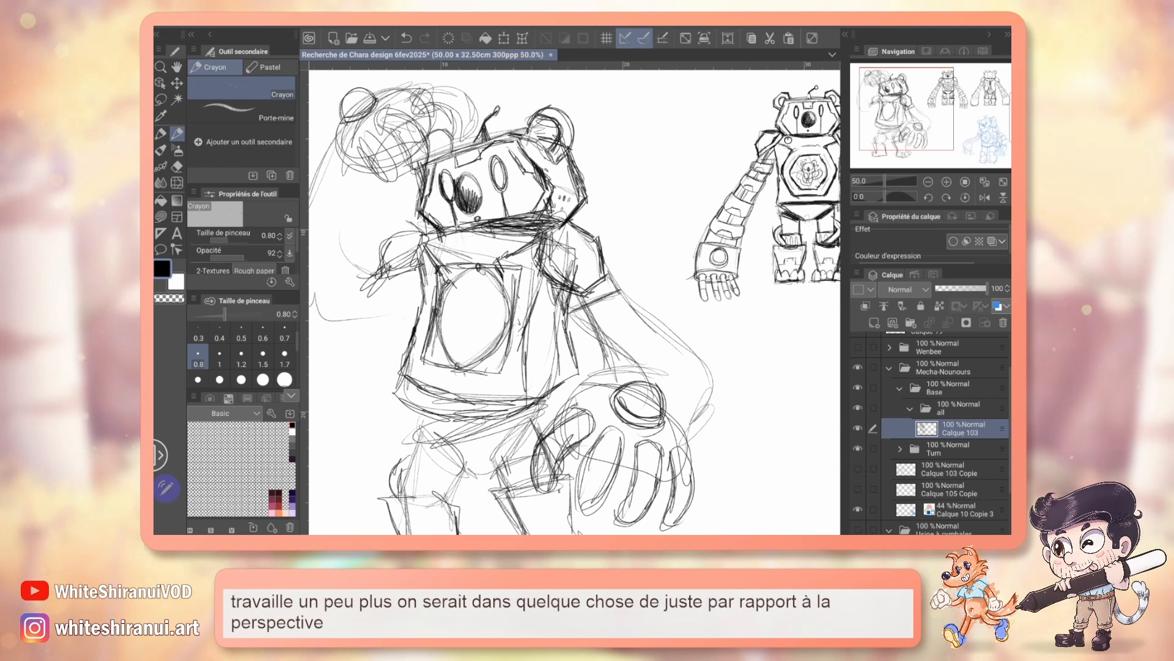
{"action": "key", "text": "ctrl+z"}
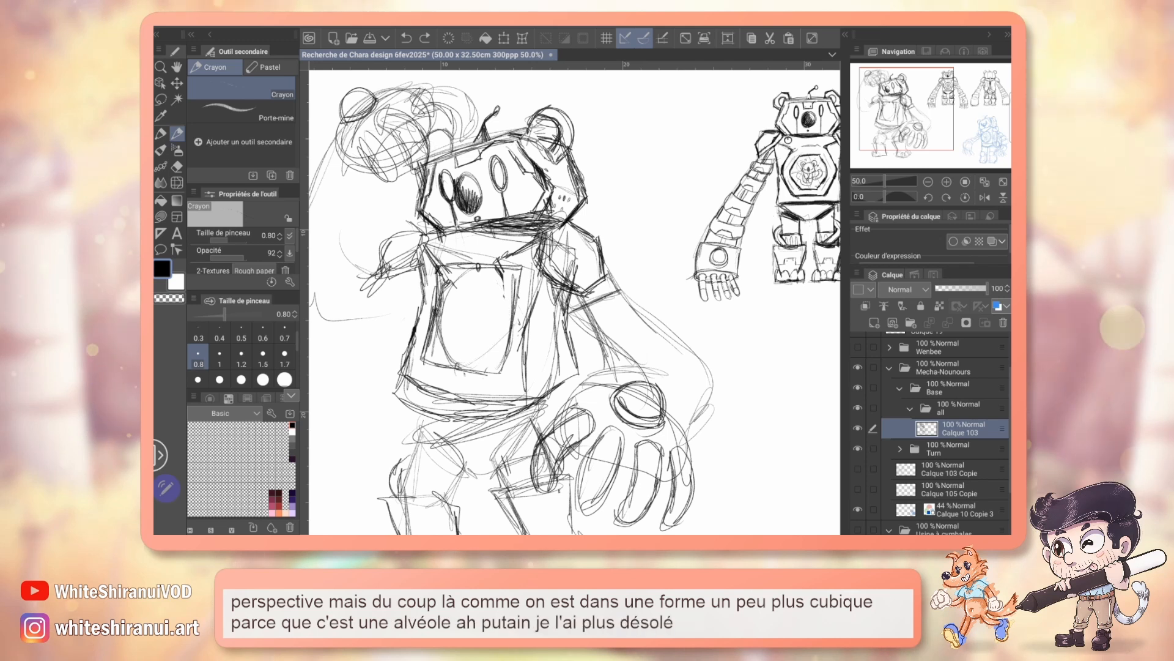
Step: Draw the angular chest plate around a circular guide in perspective, erase the guide and draw a smaller hexagon inside the plate
{"action": "left_click_drag", "start_coordinate": [600, 300], "coordinate": [548, 306]}
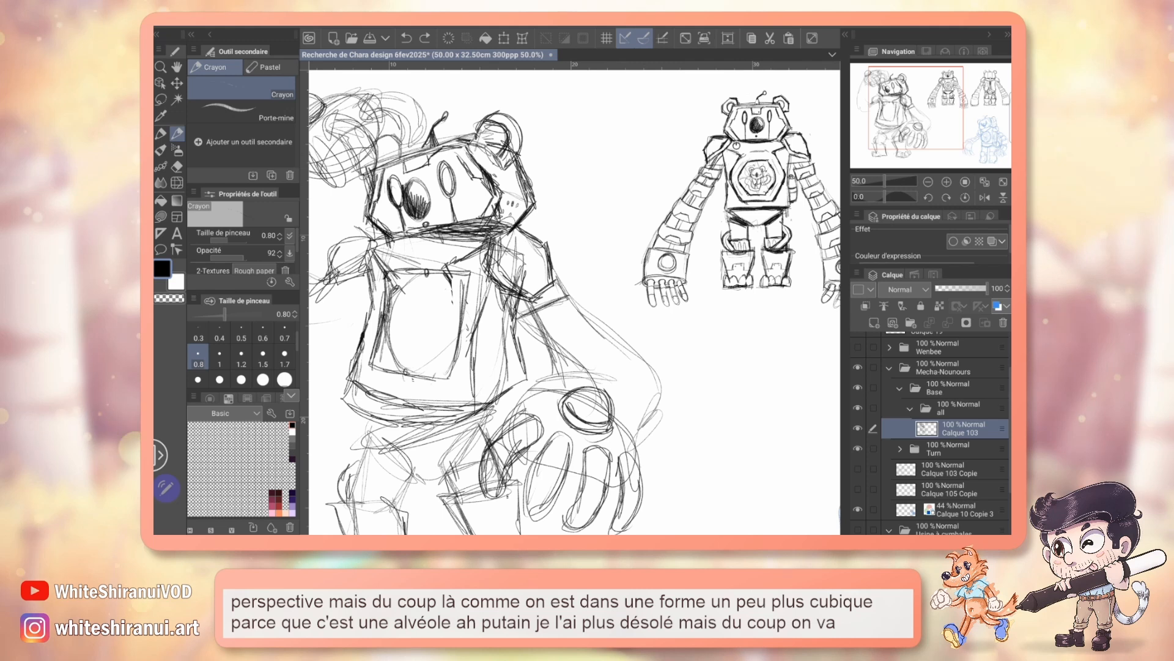
{"action": "left_click_drag", "start_coordinate": [550, 306], "coordinate": [595, 304]}
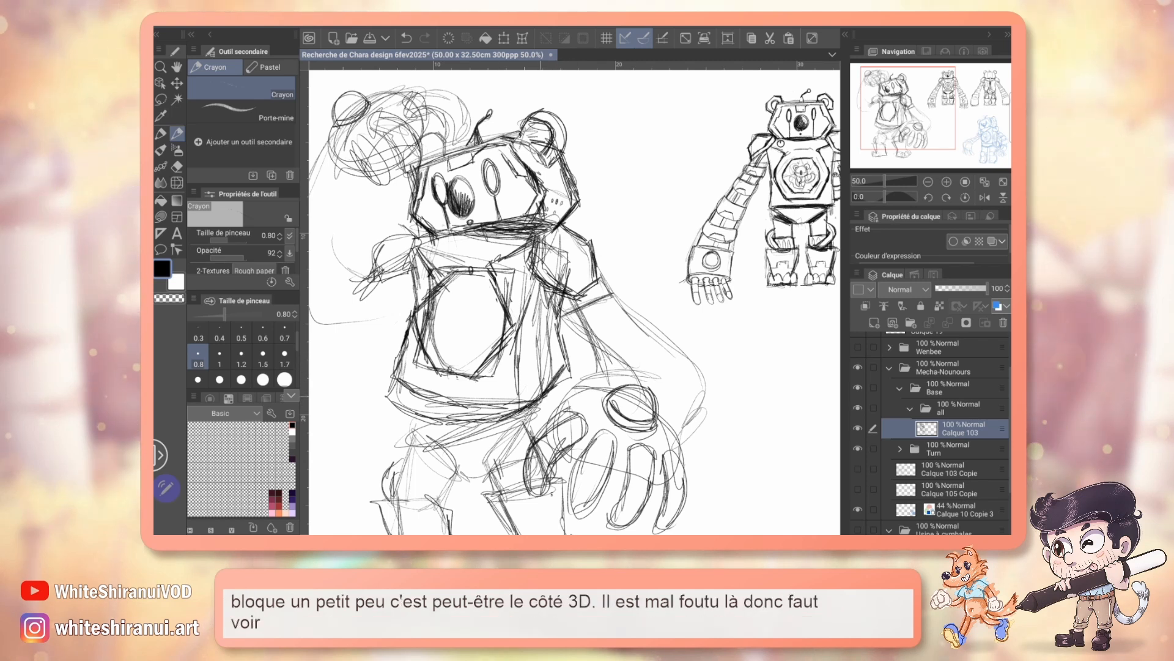
{"action": "key", "text": "e"}
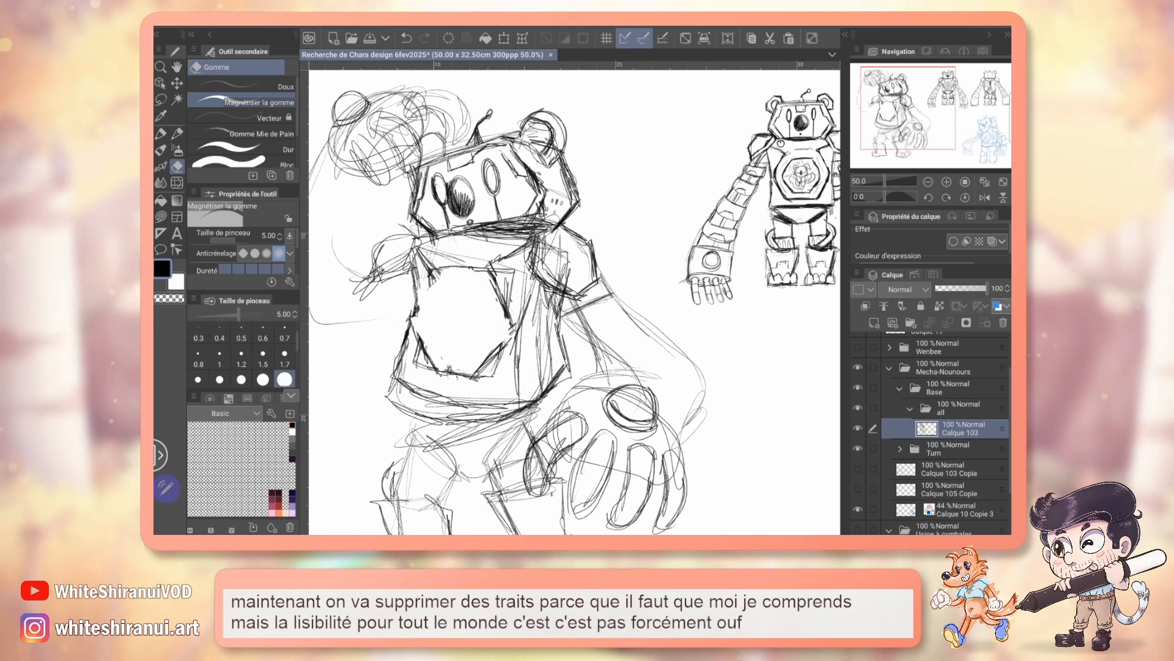
{"action": "key", "text": "p"}
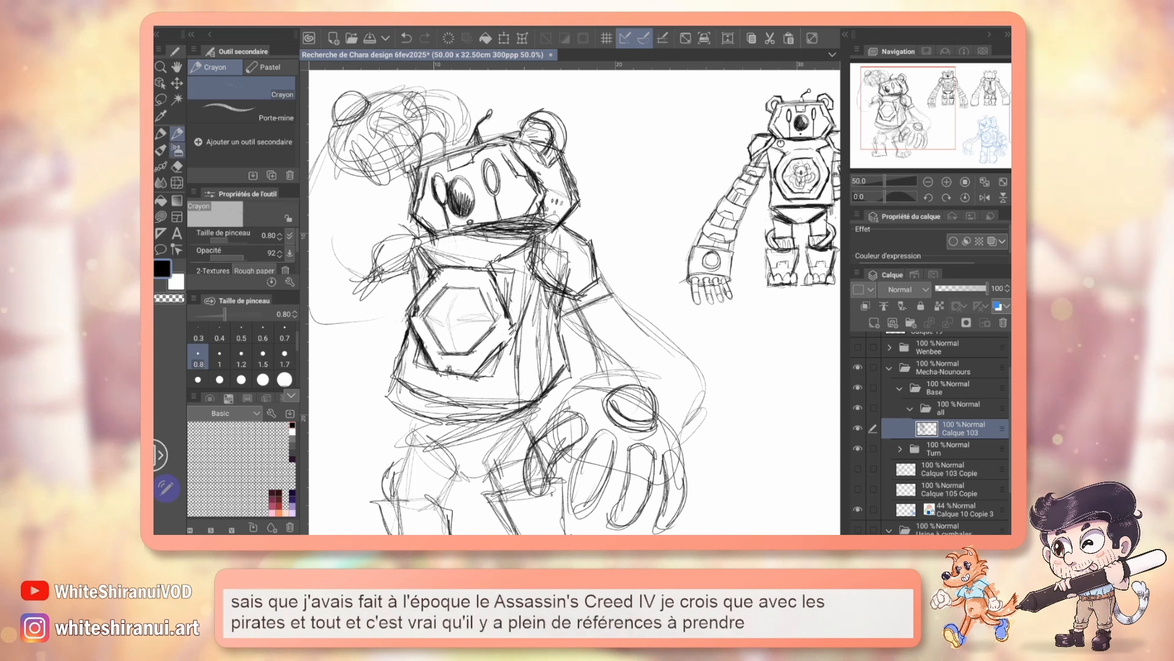
Step: Erase the stray construction lines around the neck, upper torso and near shoulder, and save the file
{"action": "key", "text": "e"}
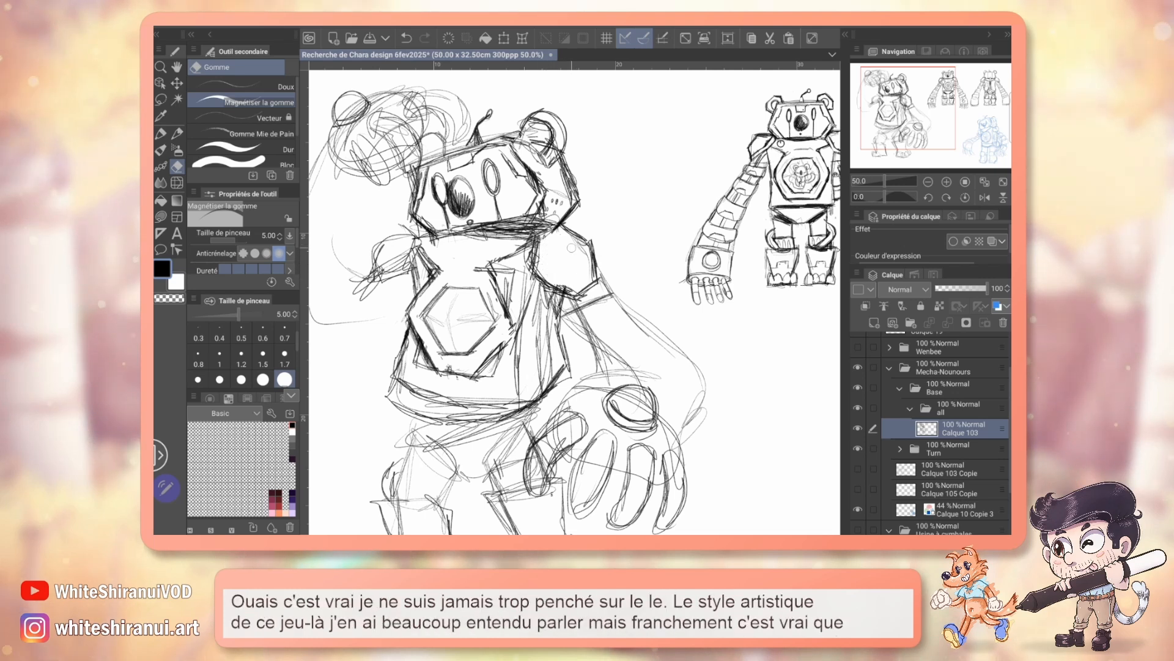
{"action": "key", "text": "ctrl+s"}
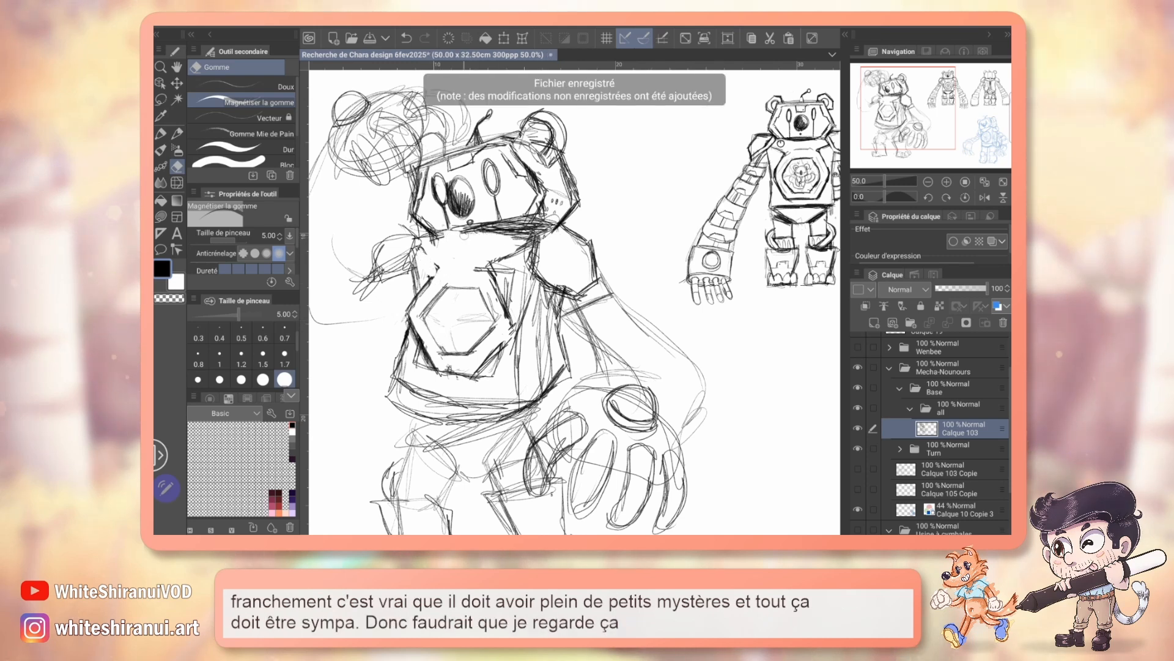
Step: Lasso the hexagonal chest plate, shift it slightly toward the torso's far side, stretch it a little downward and deselect it
{"action": "key", "text": "m"}
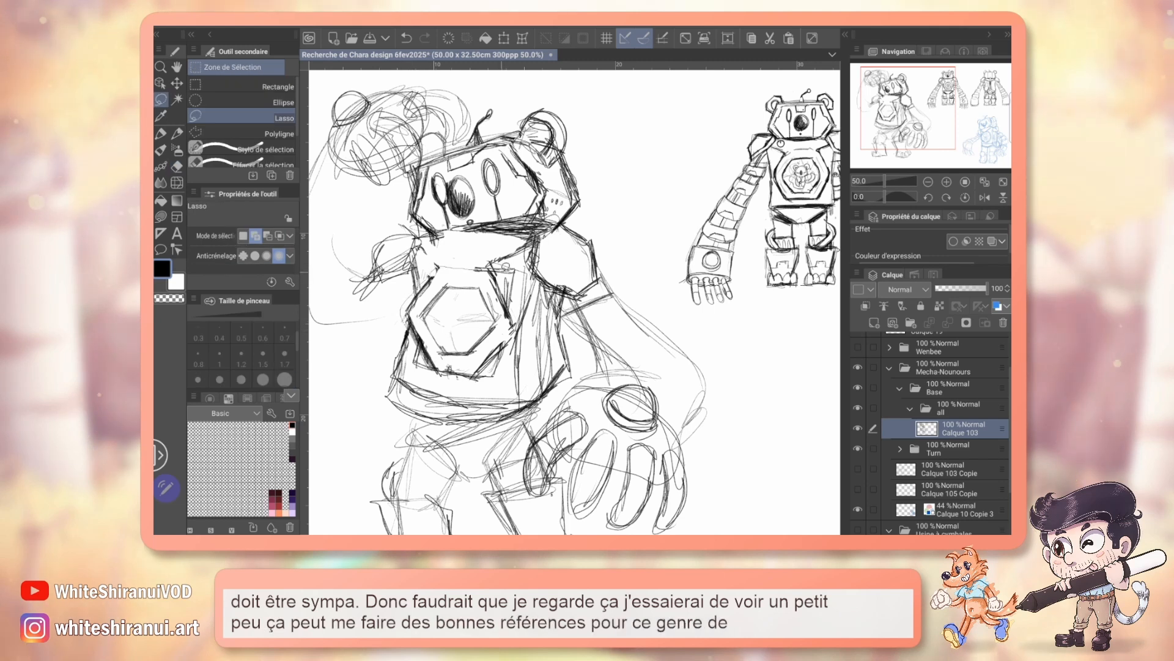
{"action": "mouse_move", "coordinate": [498, 361]}
{"action": "left_mouse_down"}
{"action": "mouse_move", "coordinate": [438, 268]}
{"action": "mouse_move", "coordinate": [478, 382]}
{"action": "left_mouse_up"}
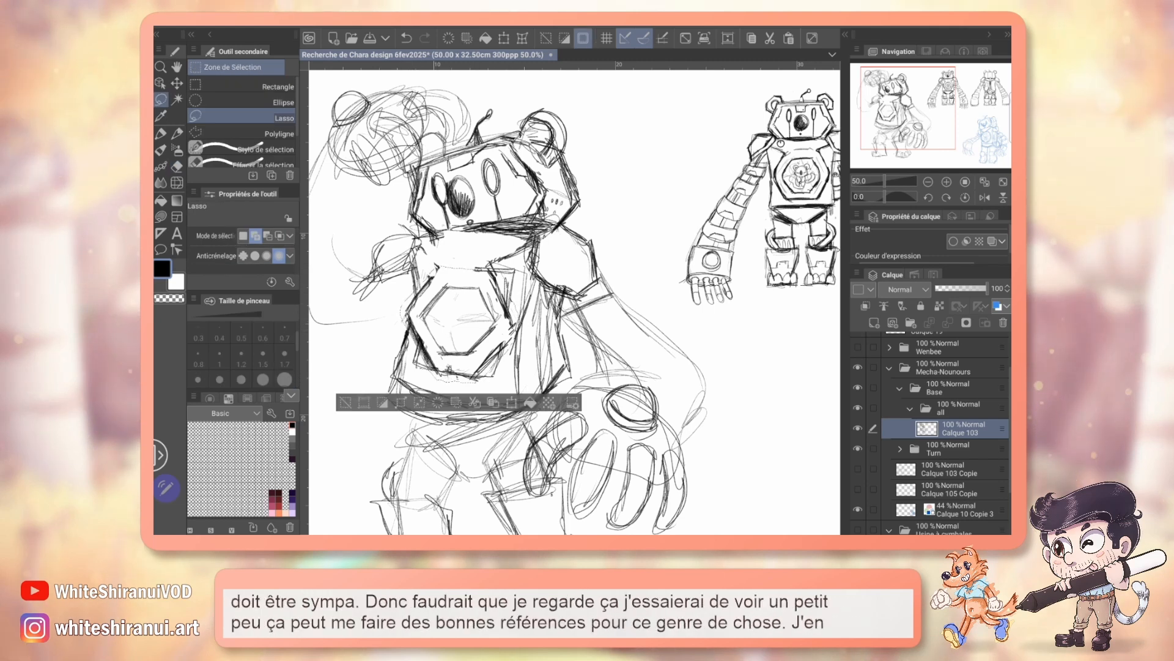
{"action": "left_click", "coordinate": [177, 83]}
{"action": "left_click_drag", "start_coordinate": [460, 319], "coordinate": [454, 314]}
{"action": "left_click", "coordinate": [504, 397]}
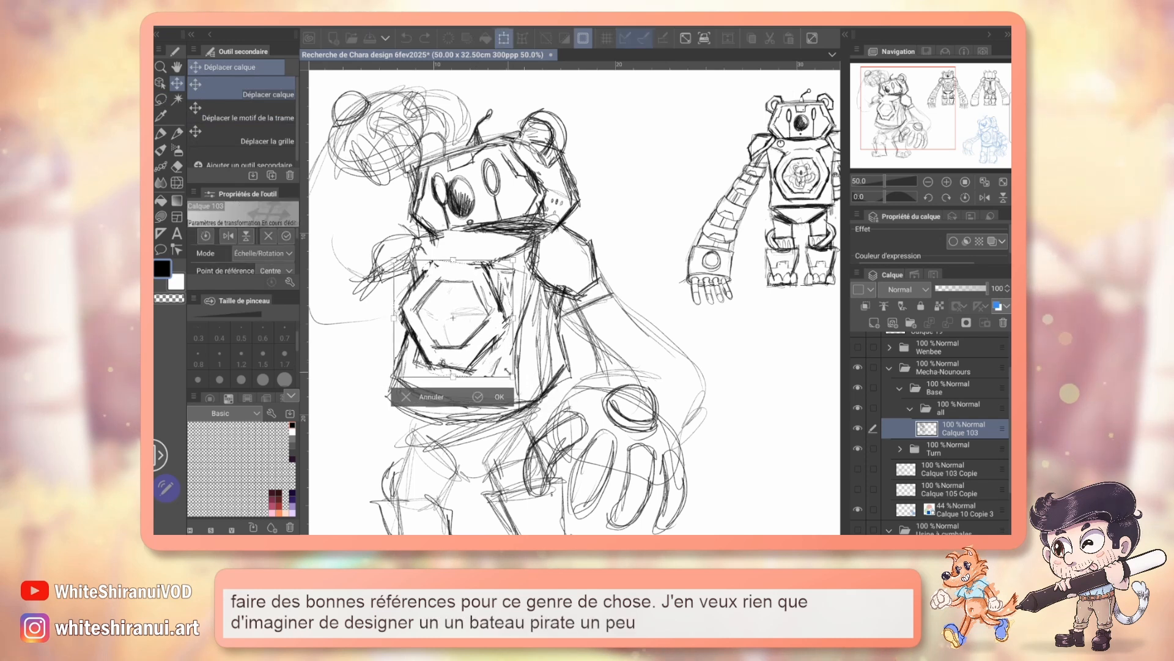
{"action": "left_click_drag", "start_coordinate": [505, 363], "coordinate": [504, 367]}
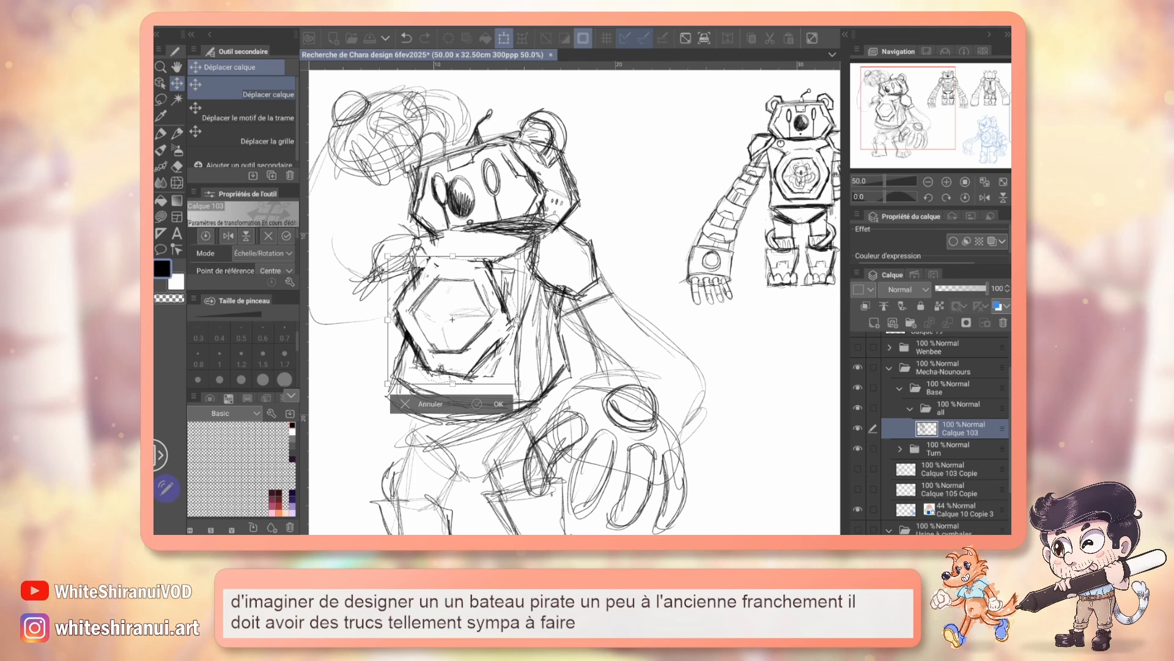
{"action": "left_click", "coordinate": [499, 402]}
{"action": "key", "text": "ctrl+d"}
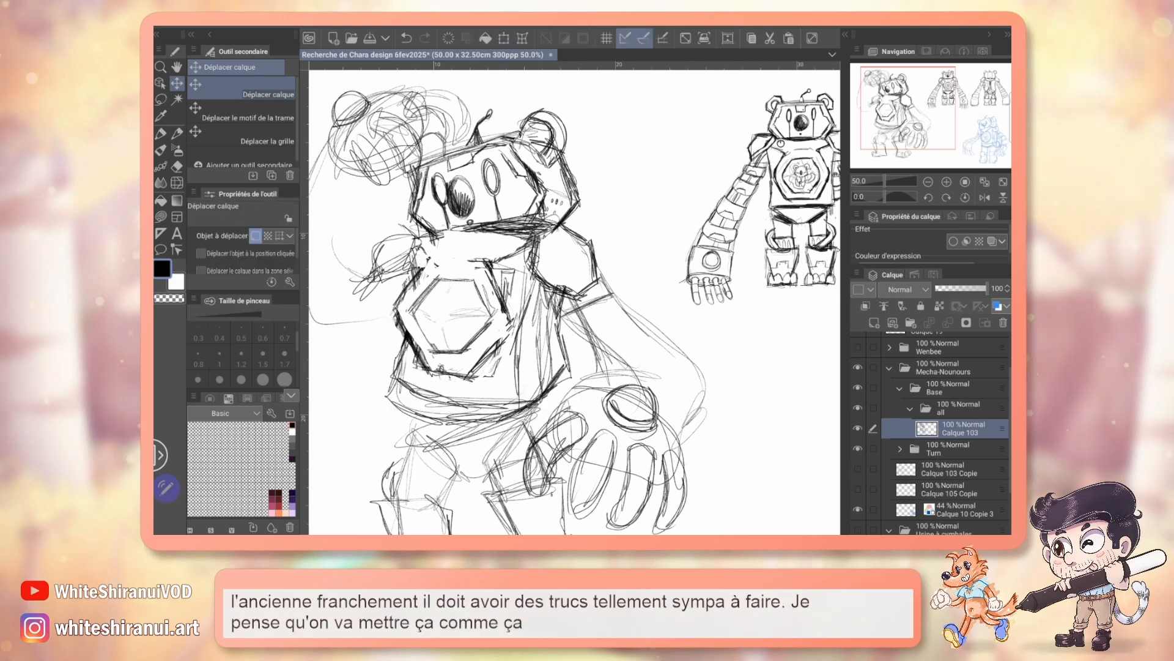
Step: Reinforce the chest plate's edge and draw a small round button on the torso's upper corner beside the far shoulder
{"action": "key", "text": "p"}
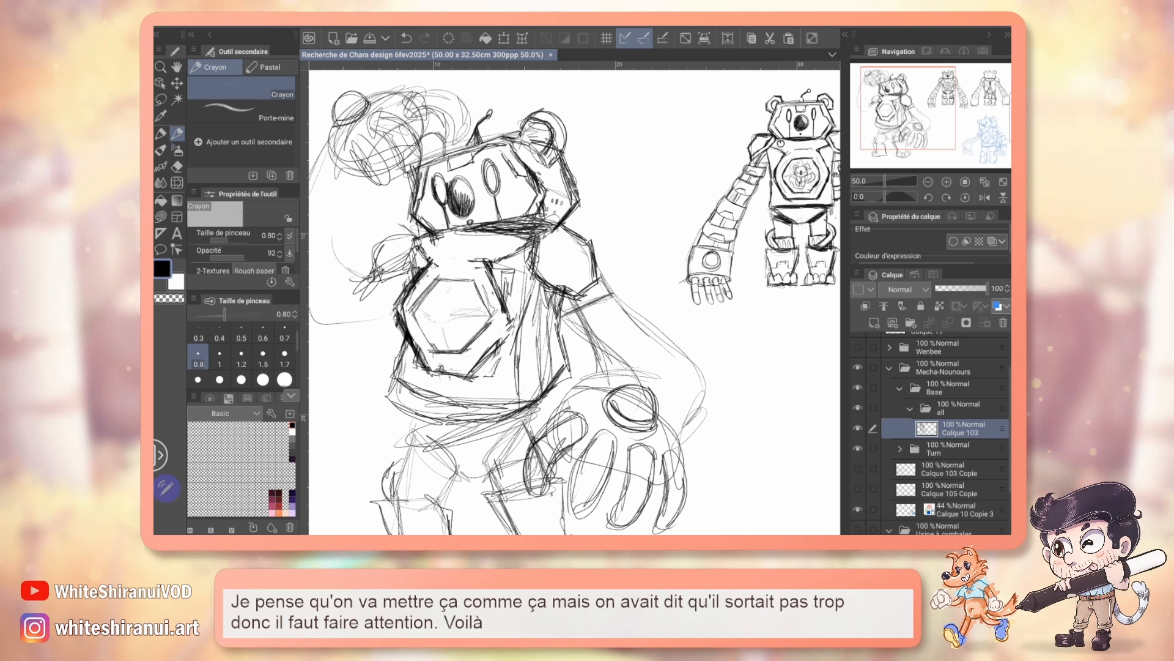
{"action": "scroll", "coordinate": [574, 302], "scroll_direction": "down", "scroll_amount": 1}
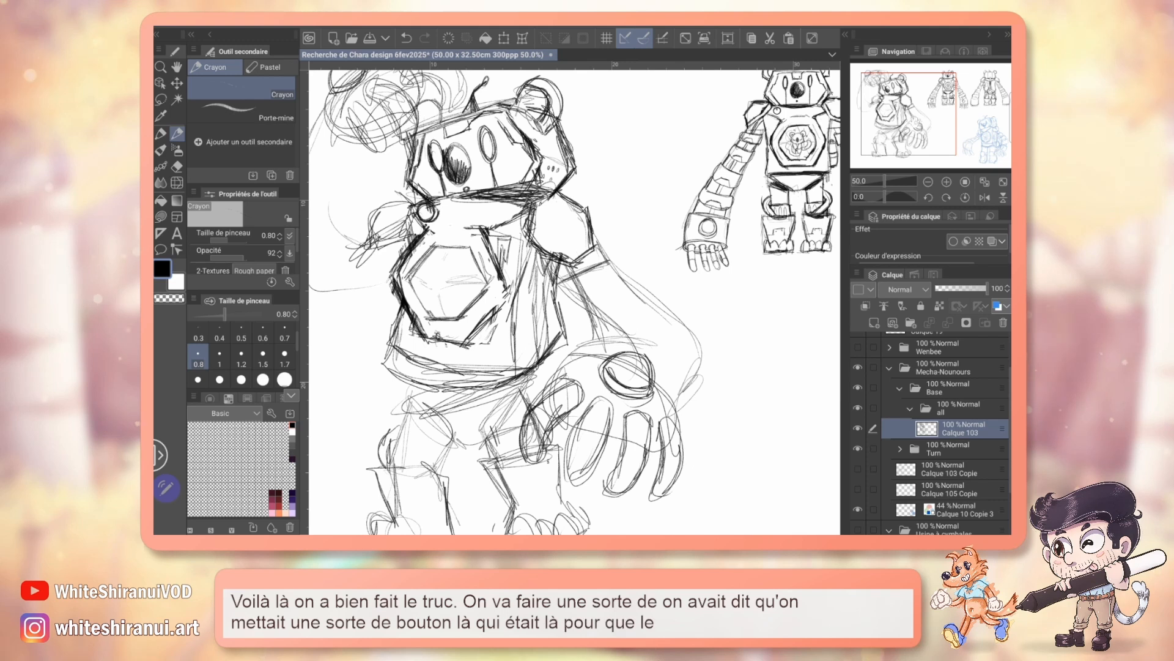
Step: Examine the torso button and hexagonal chest window on the front reference view at 100% zoom and compare them with the pose
{"action": "left_click_drag", "start_coordinate": [575, 302], "coordinate": [365, 353]}
{"action": "left_click", "coordinate": [947, 182]}
{"action": "left_click", "coordinate": [947, 181]}
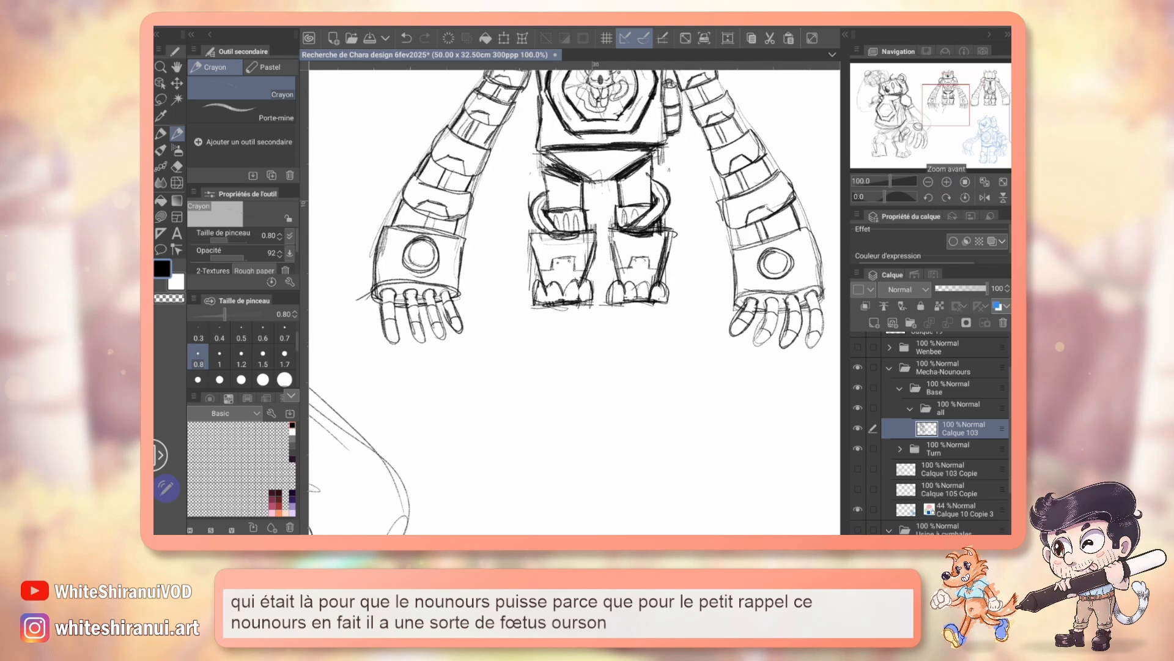
{"action": "left_click_drag", "start_coordinate": [588, 235], "coordinate": [608, 390]}
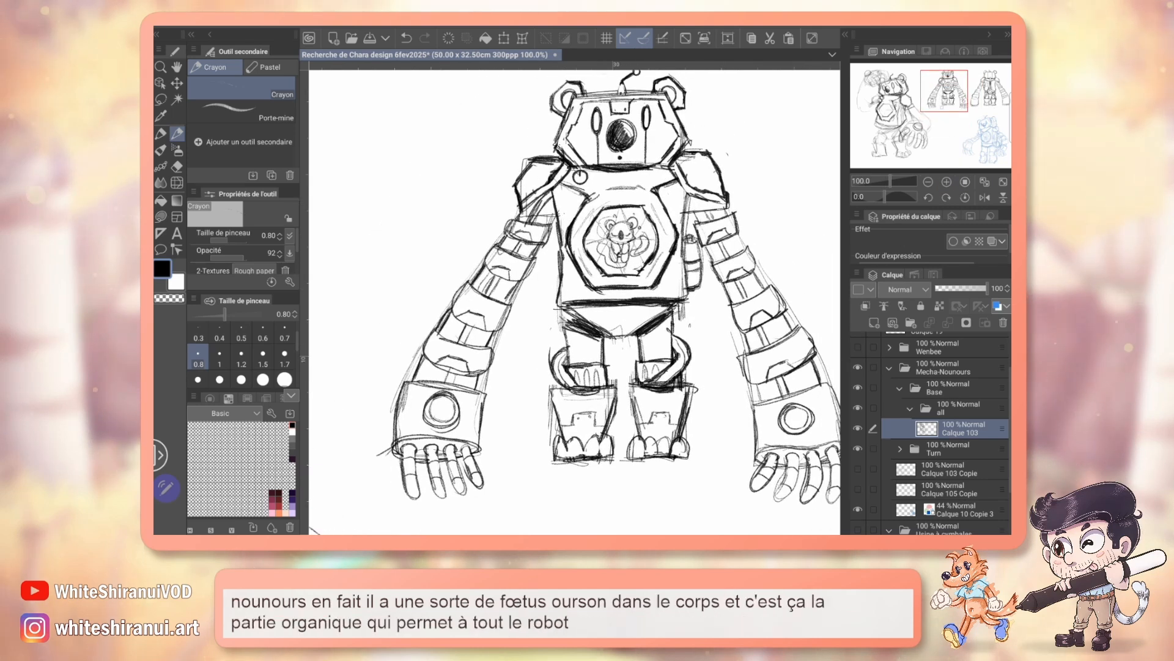
{"action": "left_click_drag", "start_coordinate": [575, 302], "coordinate": [575, 332]}
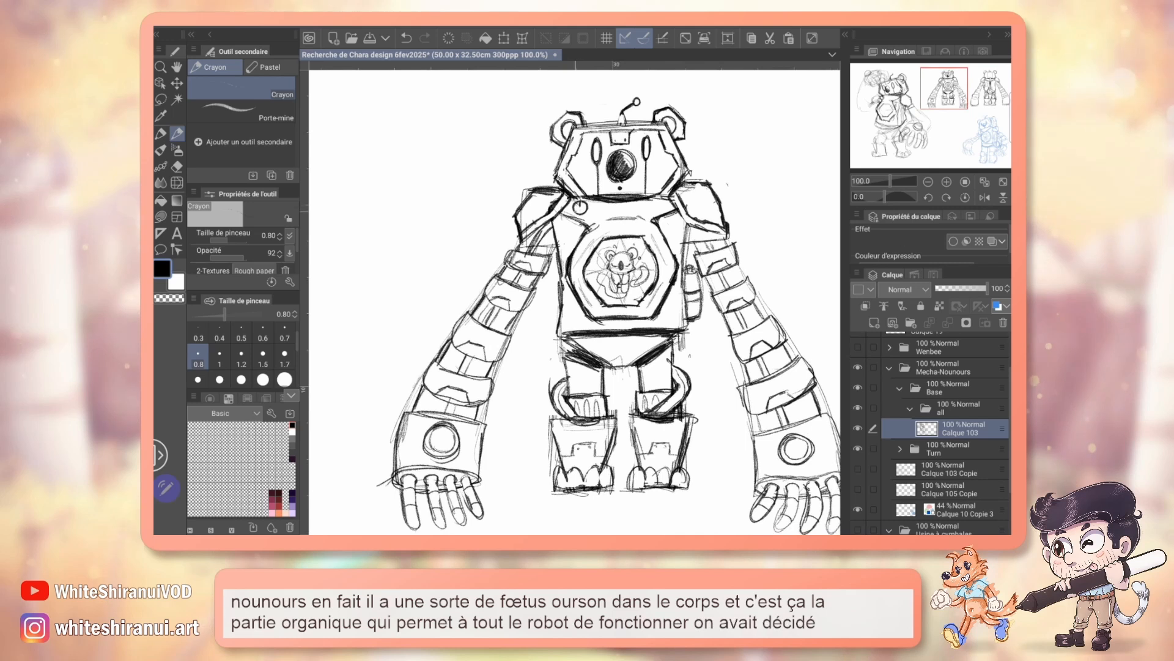
{"action": "mouse_move", "coordinate": [367, 343]}
{"action": "left_mouse_down"}
{"action": "mouse_move", "coordinate": [786, 254]}
{"action": "mouse_move", "coordinate": [832, 266]}
{"action": "left_mouse_up"}
{"action": "left_click_drag", "start_coordinate": [574, 391], "coordinate": [577, 231]}
{"action": "left_click_drag", "start_coordinate": [531, 319], "coordinate": [618, 285]}
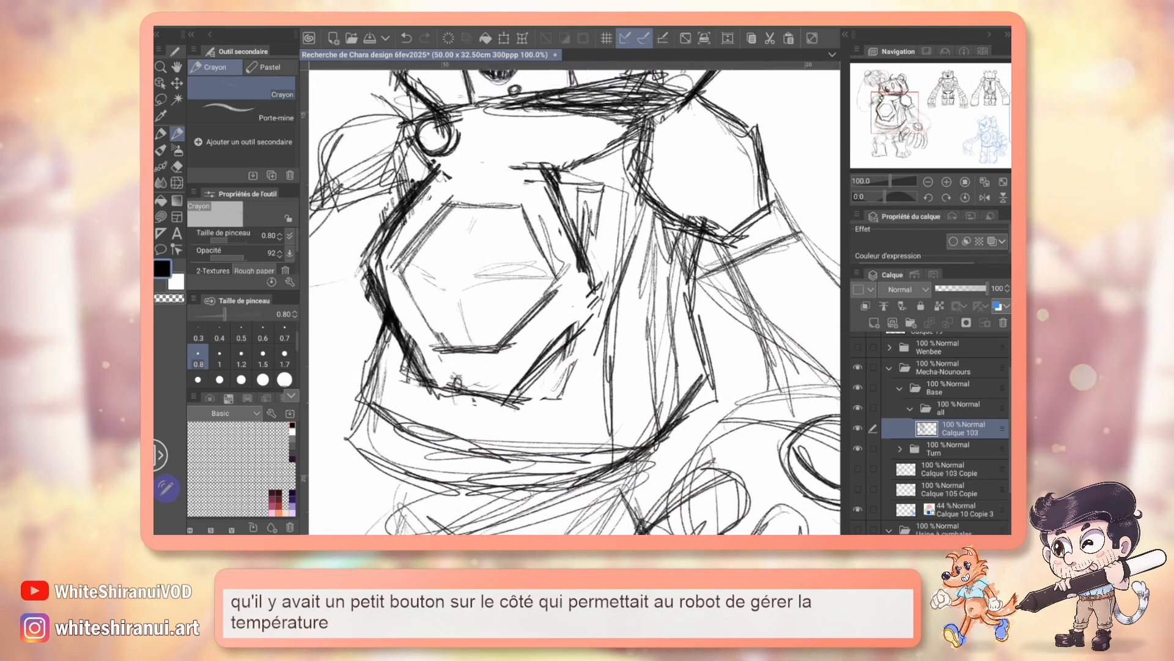
{"action": "left_click_drag", "start_coordinate": [471, 241], "coordinate": [465, 242]}
{"action": "key", "text": "ctrl+z"}
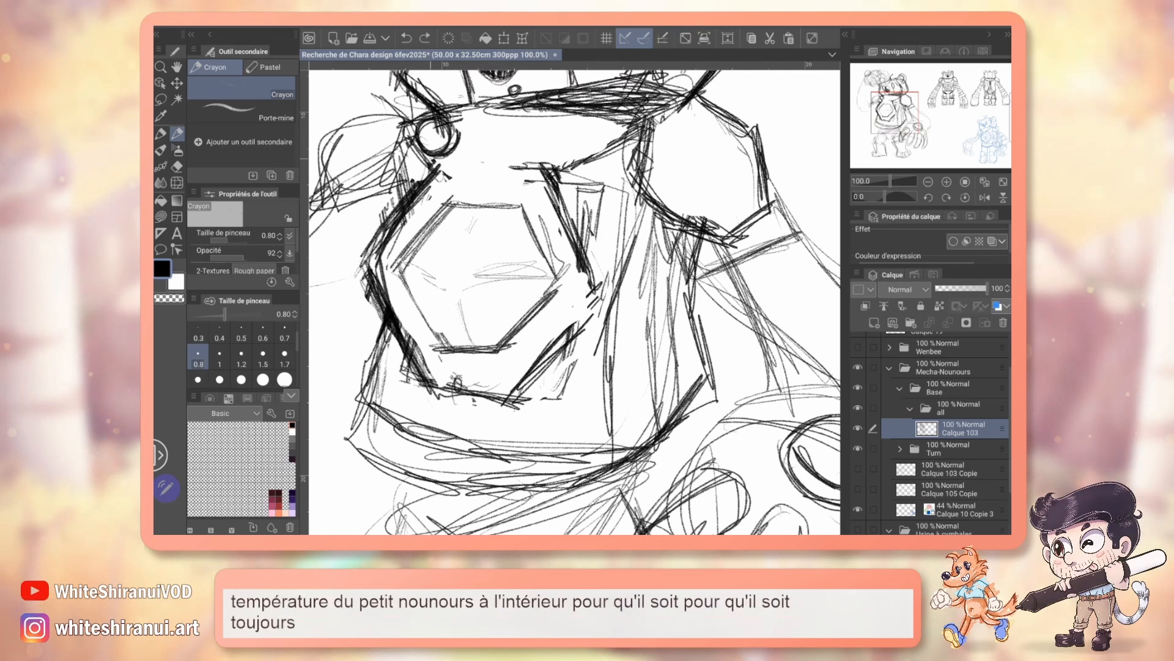
Step: Check the pelvis width against the front reference view and erase the overly wide curved lines below the torso
{"action": "left_click_drag", "start_coordinate": [587, 275], "coordinate": [526, 270]}
{"action": "left_click", "coordinate": [927, 182]}
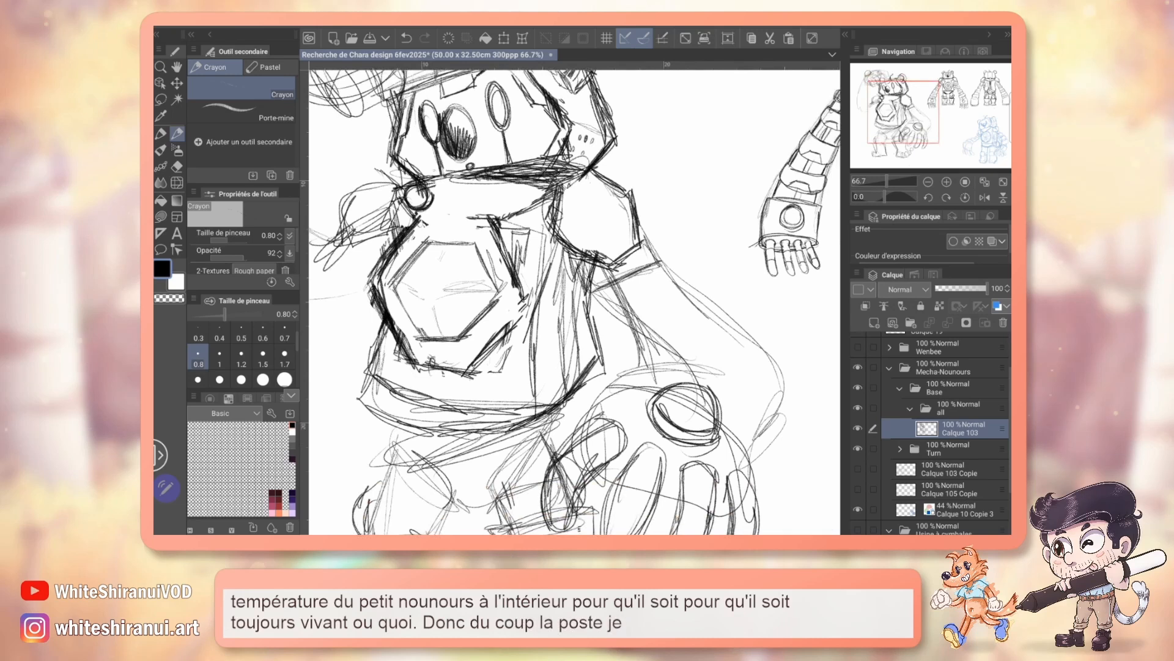
{"action": "left_click", "coordinate": [927, 182]}
{"action": "left_click_drag", "start_coordinate": [575, 343], "coordinate": [609, 269]}
{"action": "key", "text": "e"}
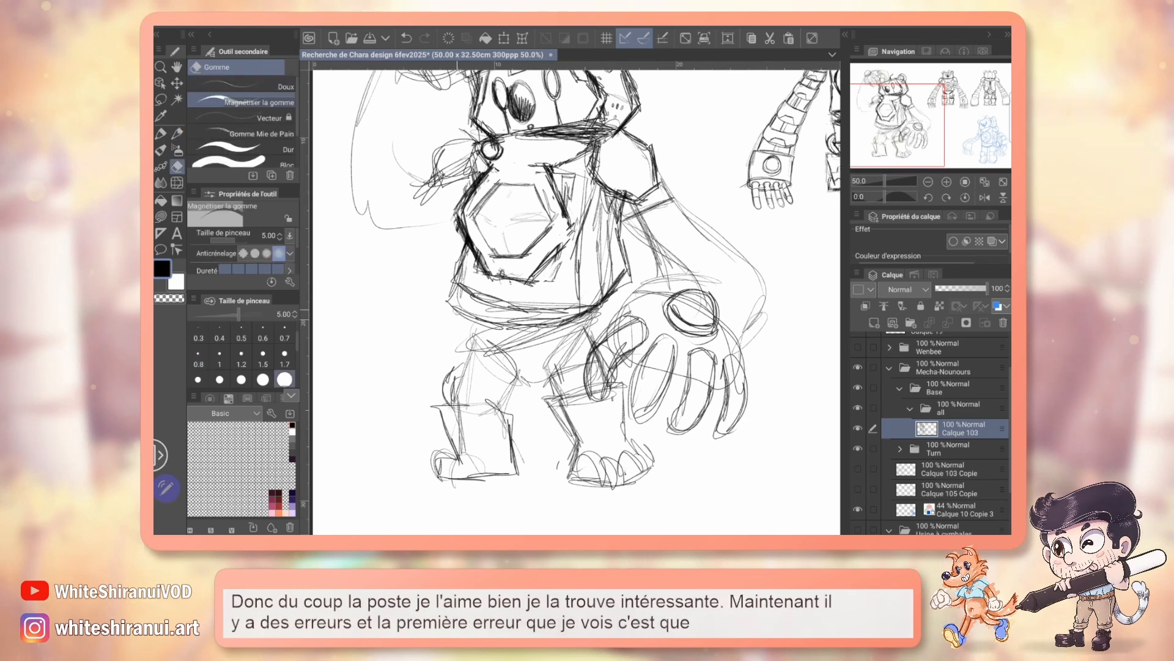
{"action": "left_click_drag", "start_coordinate": [466, 322], "coordinate": [318, 395]}
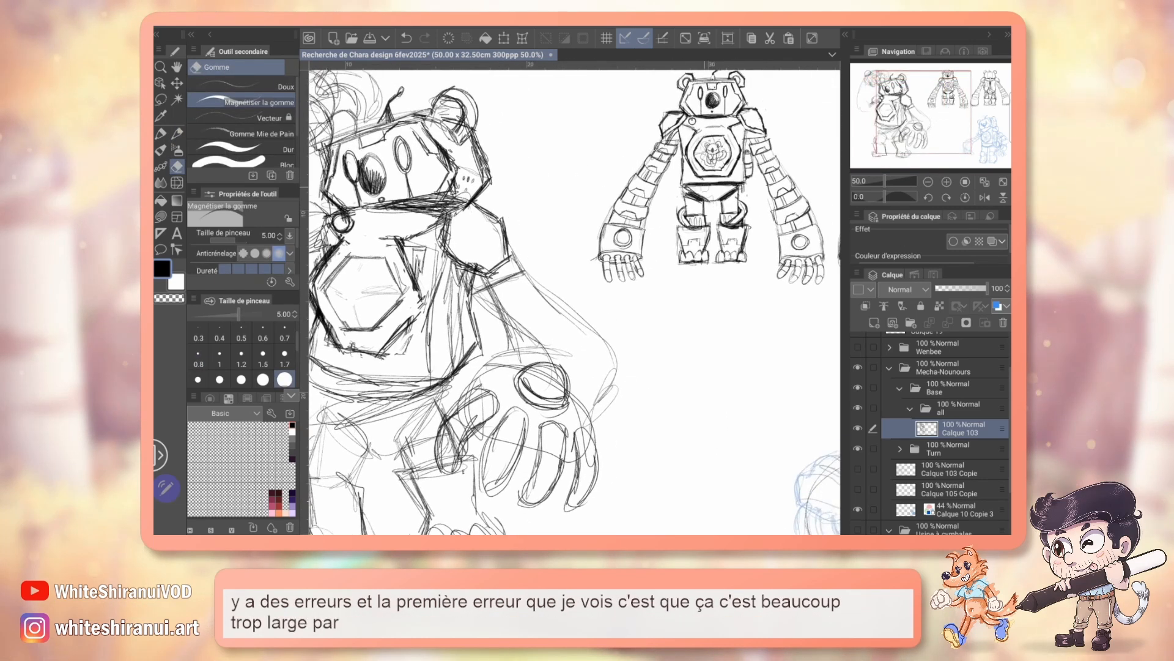
{"action": "left_click_drag", "start_coordinate": [523, 343], "coordinate": [626, 266]}
{"action": "mouse_move", "coordinate": [404, 301]}
{"action": "left_mouse_down"}
{"action": "mouse_move", "coordinate": [468, 317]}
{"action": "mouse_move", "coordinate": [541, 310]}
{"action": "mouse_move", "coordinate": [549, 328]}
{"action": "mouse_move", "coordinate": [503, 320]}
{"action": "left_mouse_up"}
Step: Sketch a tapered pelvis block as a separate study in the empty space beside the posed bear's legs
{"action": "key", "text": "p"}
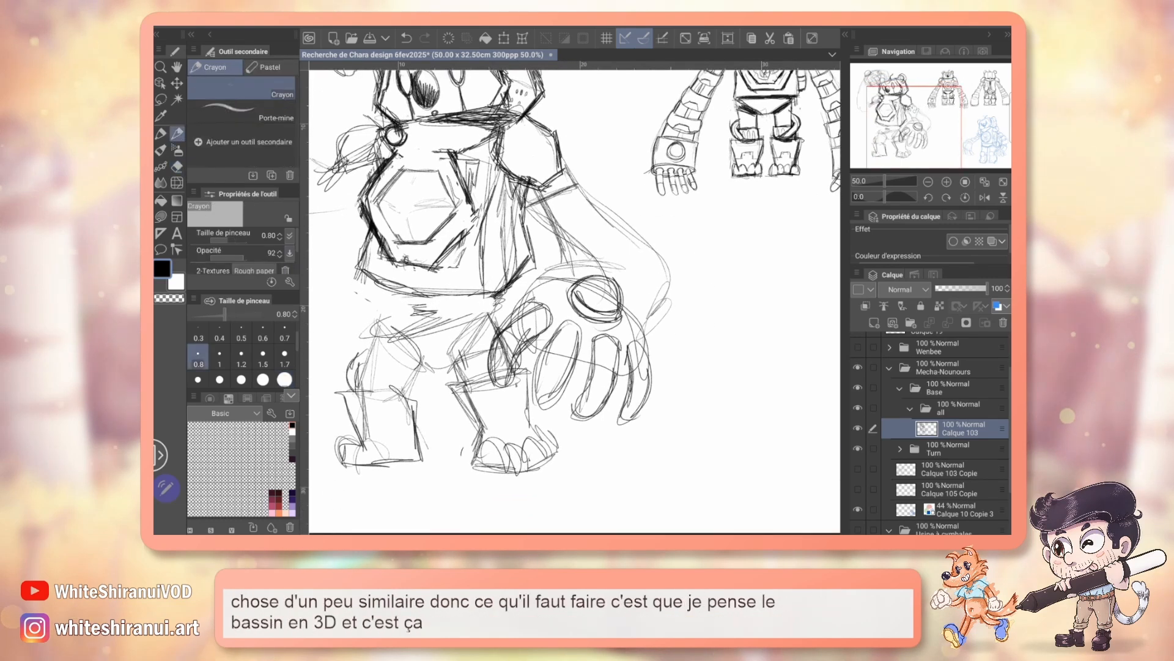
{"action": "left_click_drag", "start_coordinate": [575, 333], "coordinate": [553, 266]}
{"action": "left_click_drag", "start_coordinate": [663, 314], "coordinate": [691, 358]}
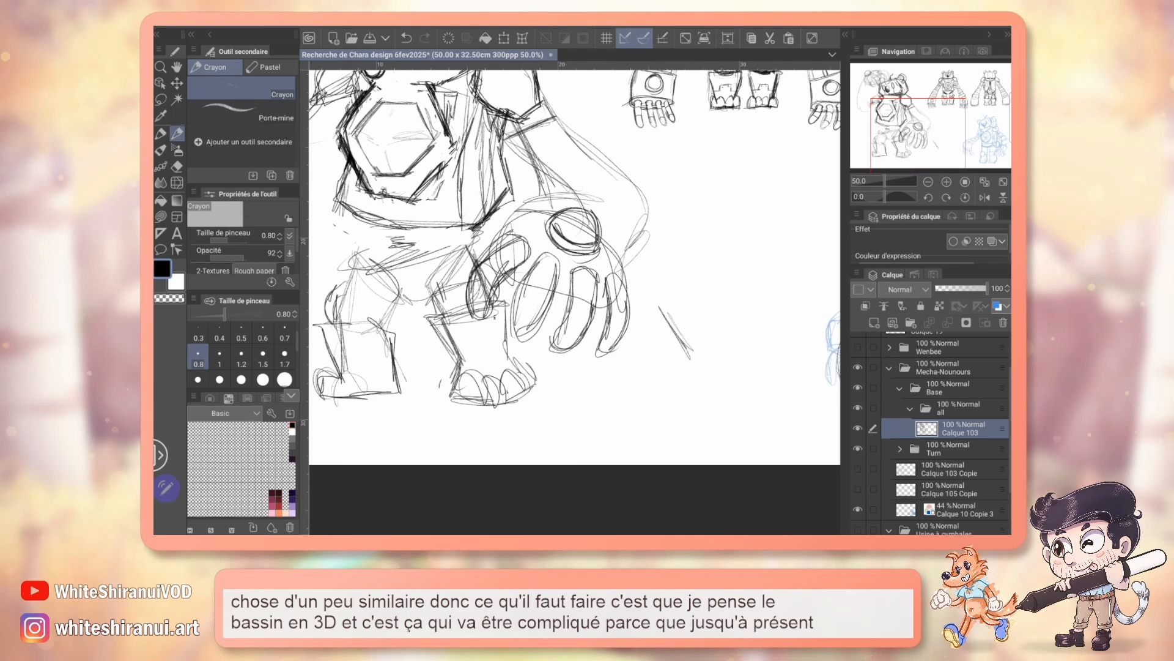
{"action": "mouse_move", "coordinate": [661, 301]}
{"action": "left_mouse_down"}
{"action": "mouse_move", "coordinate": [760, 299]}
{"action": "mouse_move", "coordinate": [726, 345]}
{"action": "left_mouse_up"}
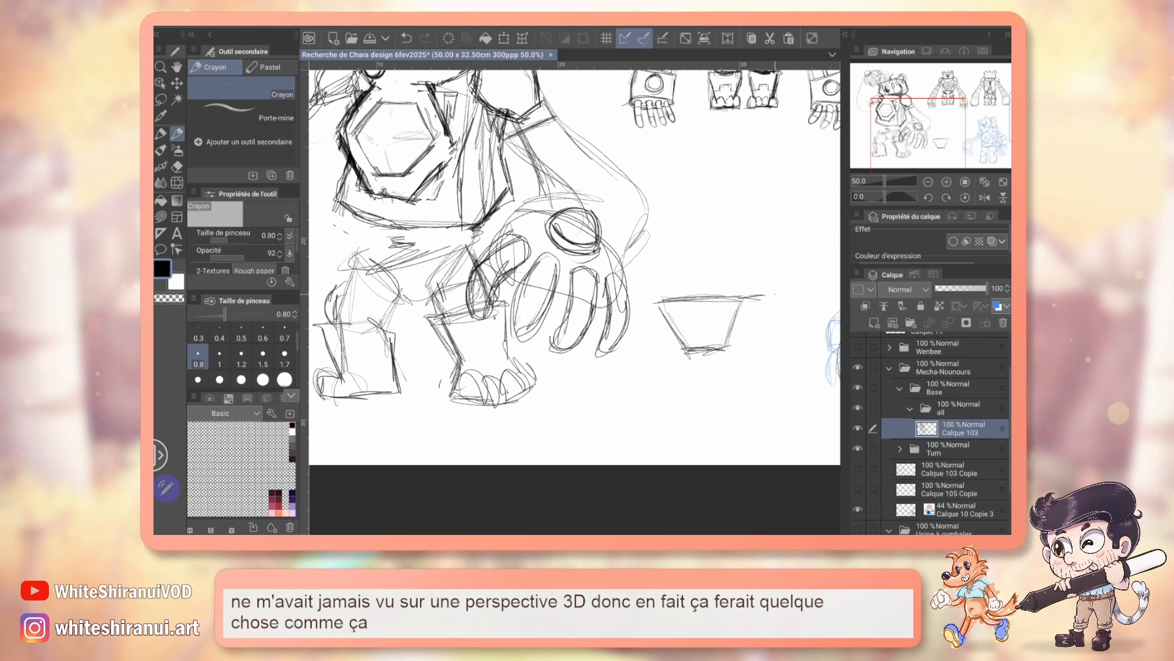
{"action": "left_click_drag", "start_coordinate": [761, 331], "coordinate": [757, 342]}
Step: Add a side face with a round hip joint to the pelvis study, and replace the trial leg segments with straight leg lines
{"action": "mouse_move", "coordinate": [728, 348]}
{"action": "left_mouse_down"}
{"action": "mouse_move", "coordinate": [761, 343]}
{"action": "mouse_move", "coordinate": [760, 311]}
{"action": "left_mouse_up"}
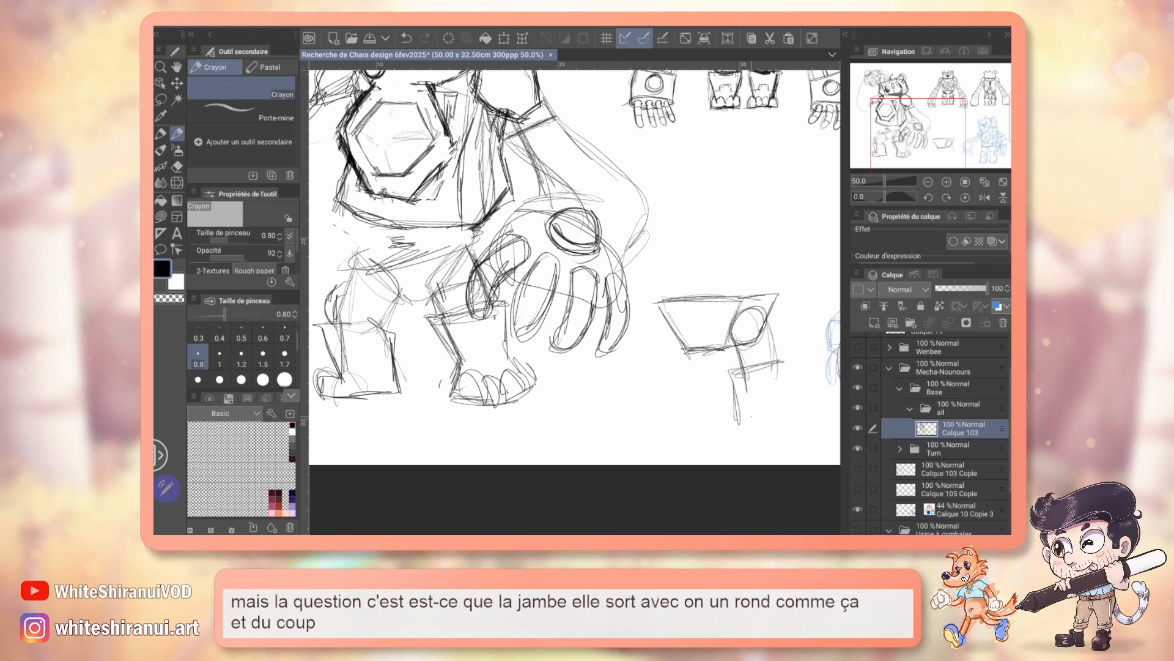
{"action": "key", "text": "ctrl+z"}
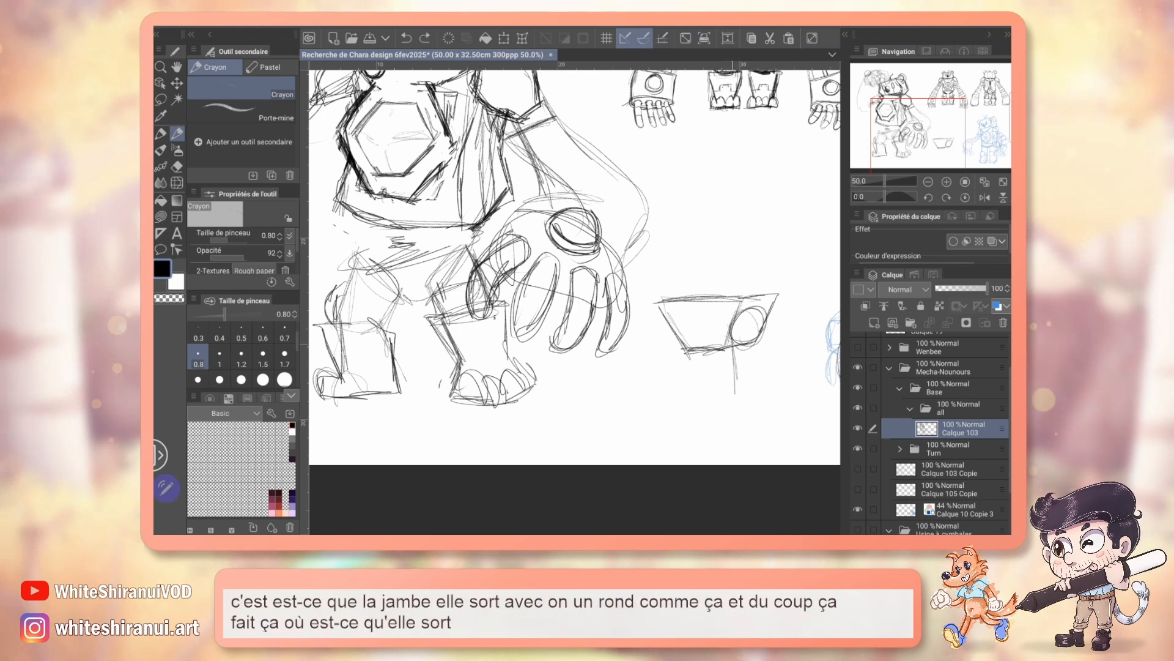
{"action": "left_click_drag", "start_coordinate": [766, 333], "coordinate": [763, 379]}
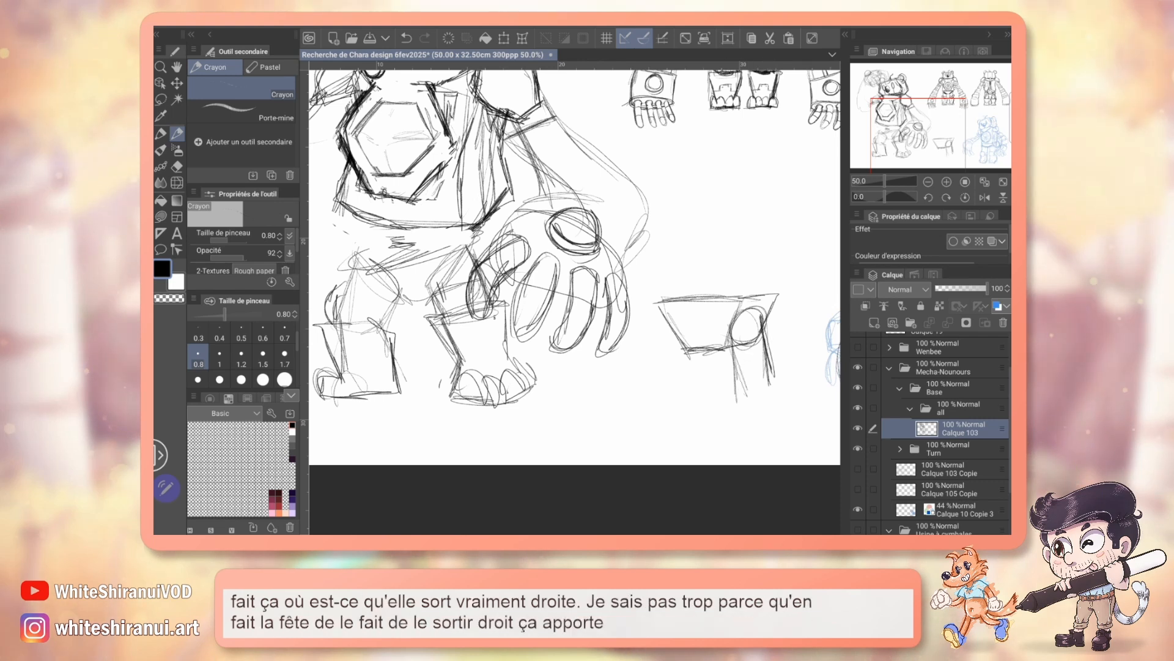
Step: Lasso the outer fingers of the raised scratching hand, move them closer to the others and deselect them
{"action": "left_click_drag", "start_coordinate": [550, 244], "coordinate": [696, 430]}
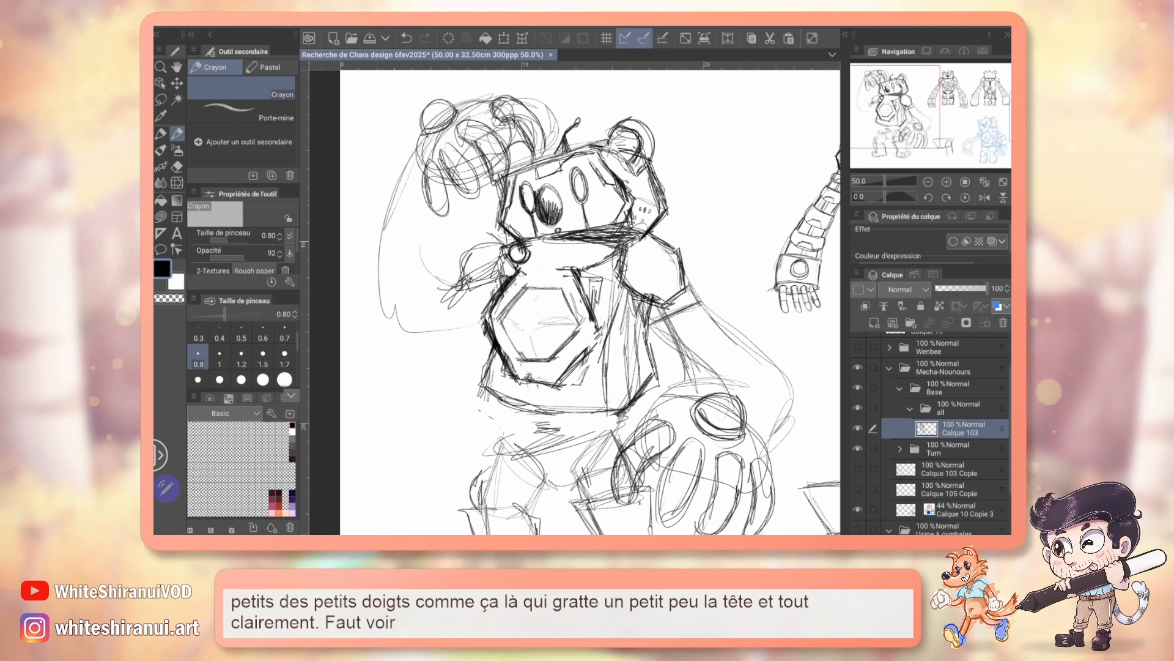
{"action": "key", "text": "m"}
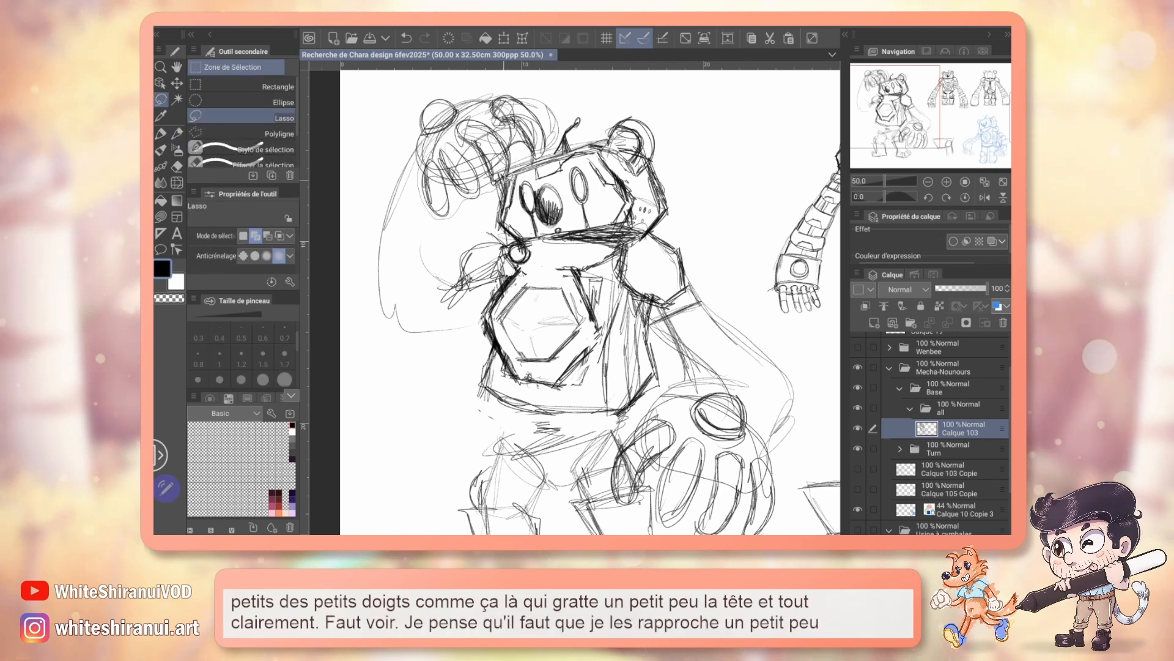
{"action": "left_click_drag", "start_coordinate": [436, 151], "coordinate": [507, 154]}
{"action": "key", "text": "k"}
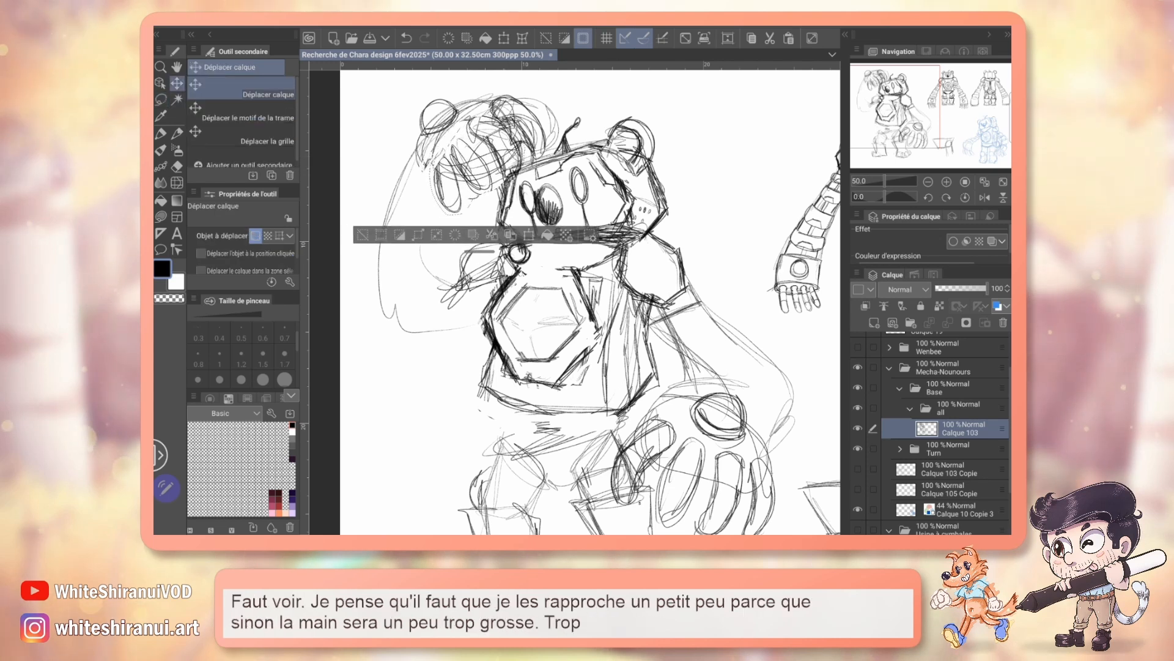
{"action": "key", "text": "ctrl+d"}
{"action": "key", "text": "e"}
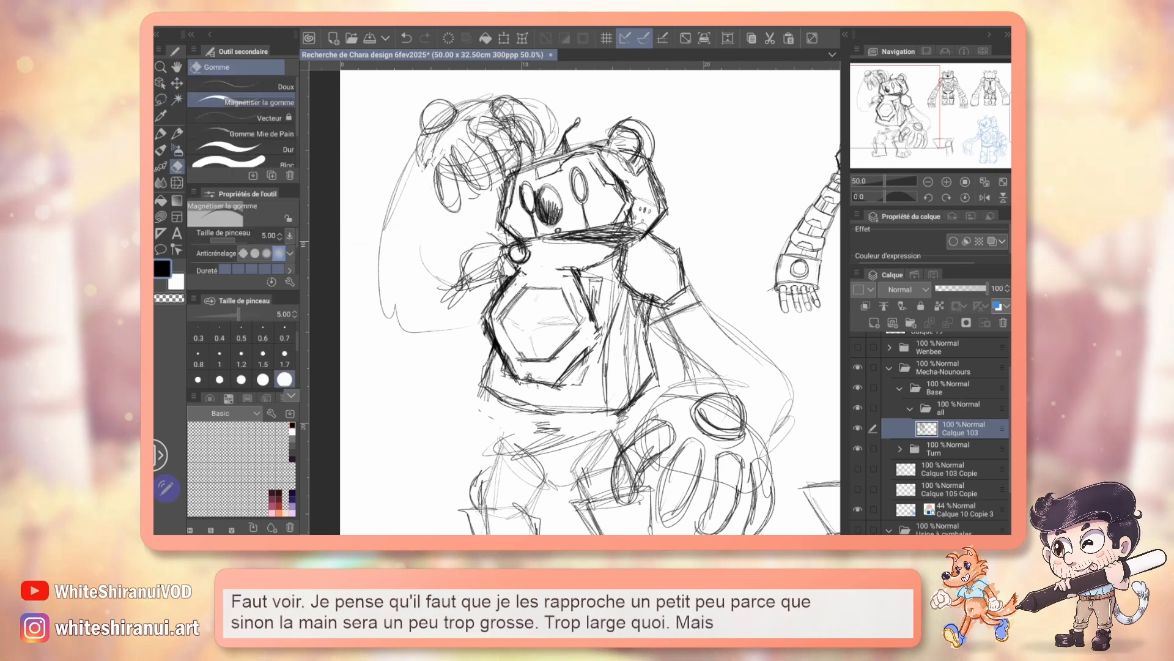
Step: Erase the overlapping lines between the raised hand's fingers and the head, and clean up the lowered hand's thumb
{"action": "mouse_move", "coordinate": [460, 152]}
{"action": "left_mouse_down"}
{"action": "mouse_move", "coordinate": [475, 177]}
{"action": "mouse_move", "coordinate": [510, 162]}
{"action": "left_mouse_up"}
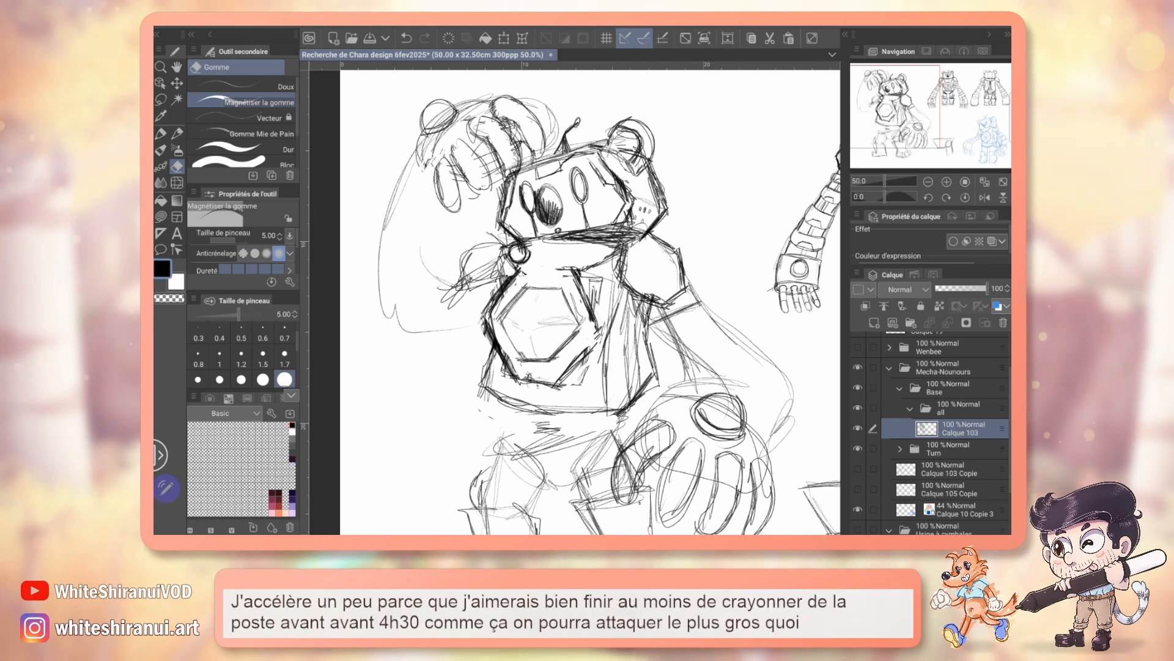
{"action": "left_click_drag", "start_coordinate": [587, 330], "coordinate": [560, 267]}
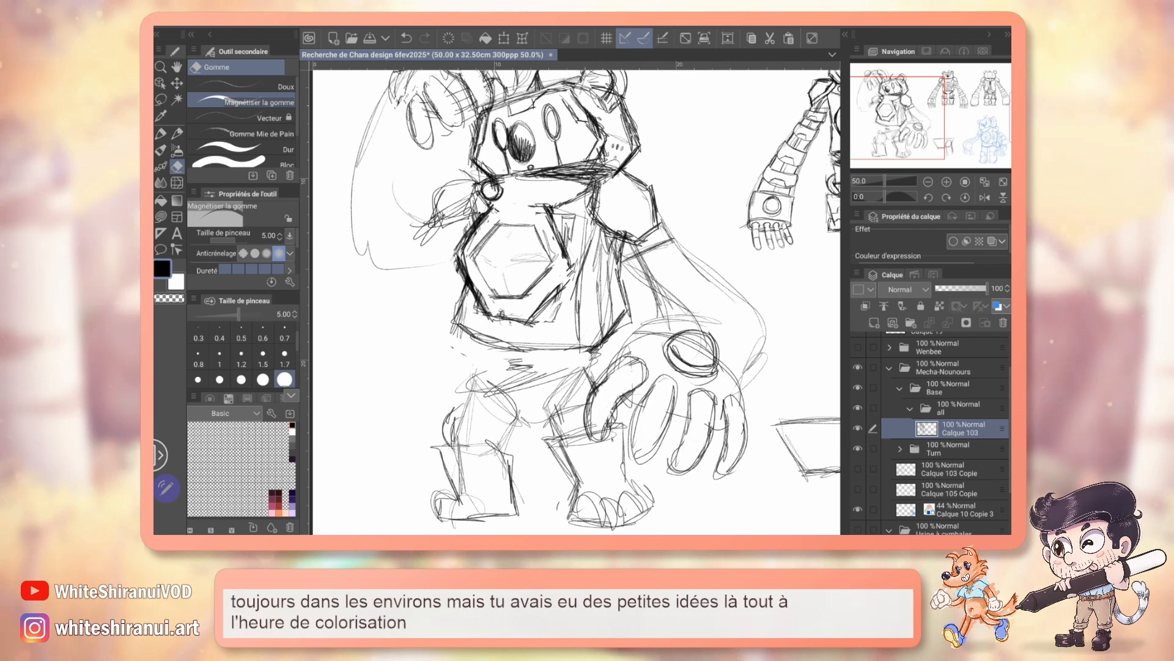
{"action": "key", "text": "p"}
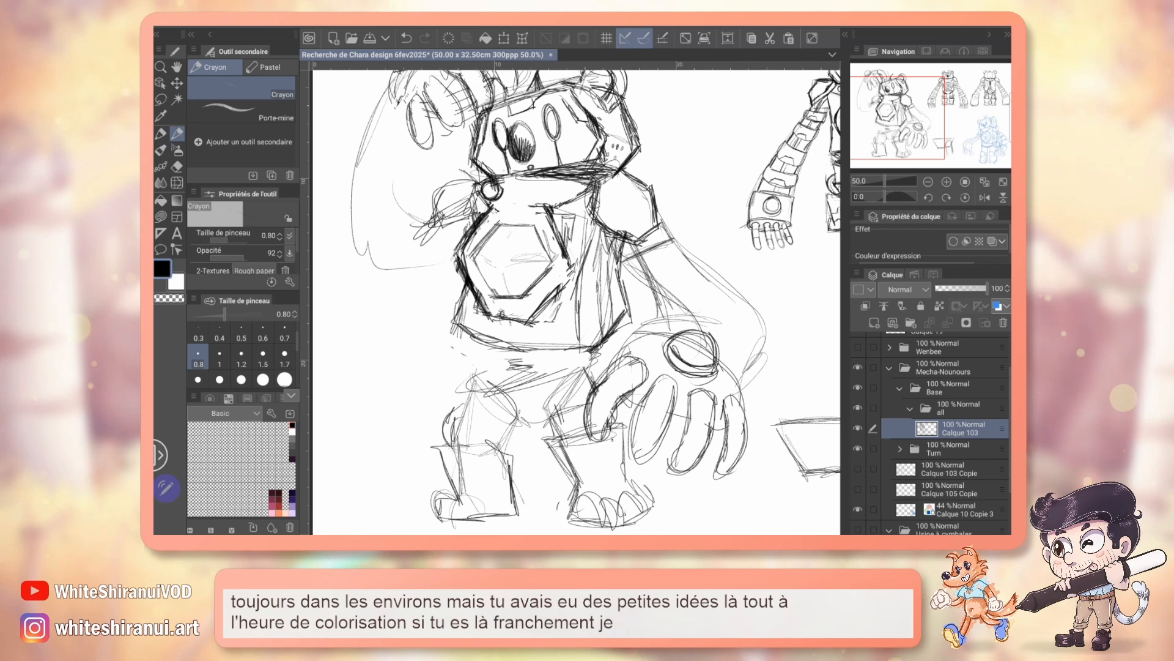
{"action": "left_click_drag", "start_coordinate": [585, 334], "coordinate": [567, 272]}
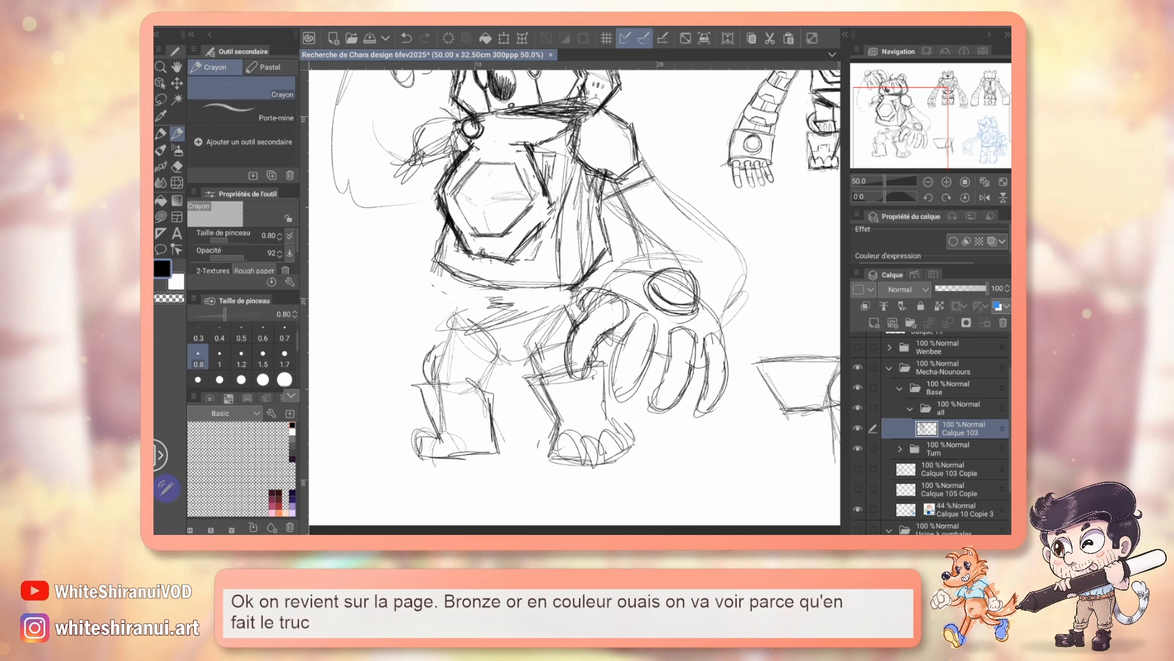
Step: Show the Wenbee layer group to examine the finished character sheet's colours, and hide it again
{"action": "left_click_drag", "start_coordinate": [575, 257], "coordinate": [576, 366]}
{"action": "left_click", "coordinate": [928, 181]}
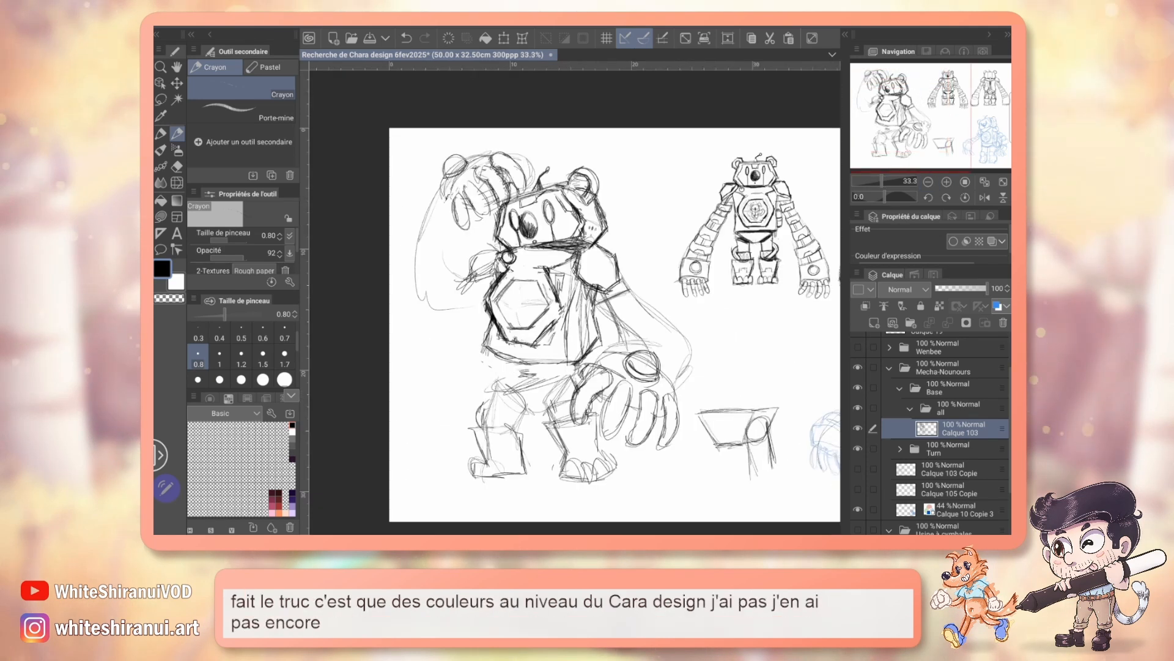
{"action": "left_click_drag", "start_coordinate": [587, 318], "coordinate": [521, 279]}
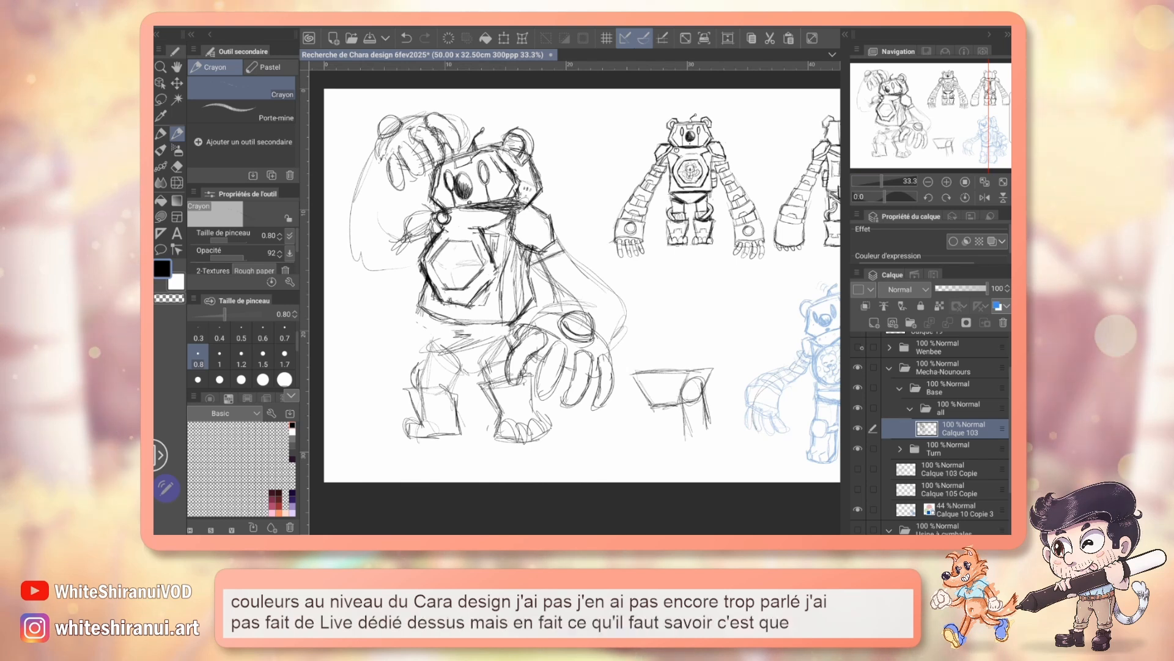
{"action": "left_click", "coordinate": [861, 347]}
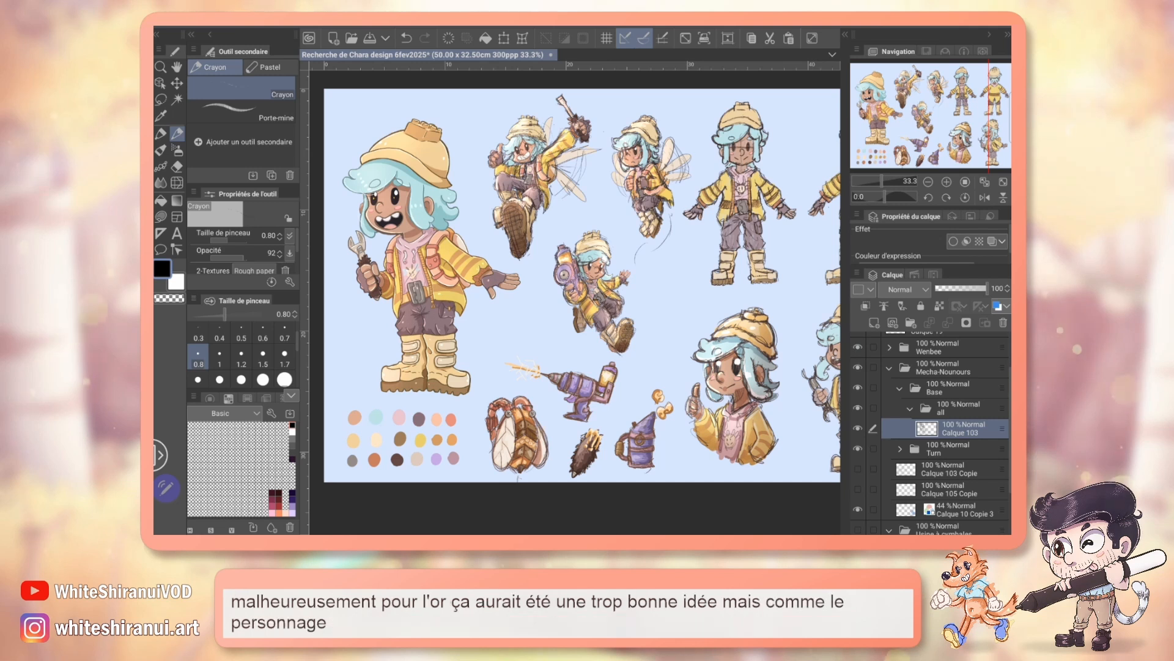
{"action": "left_click", "coordinate": [858, 348]}
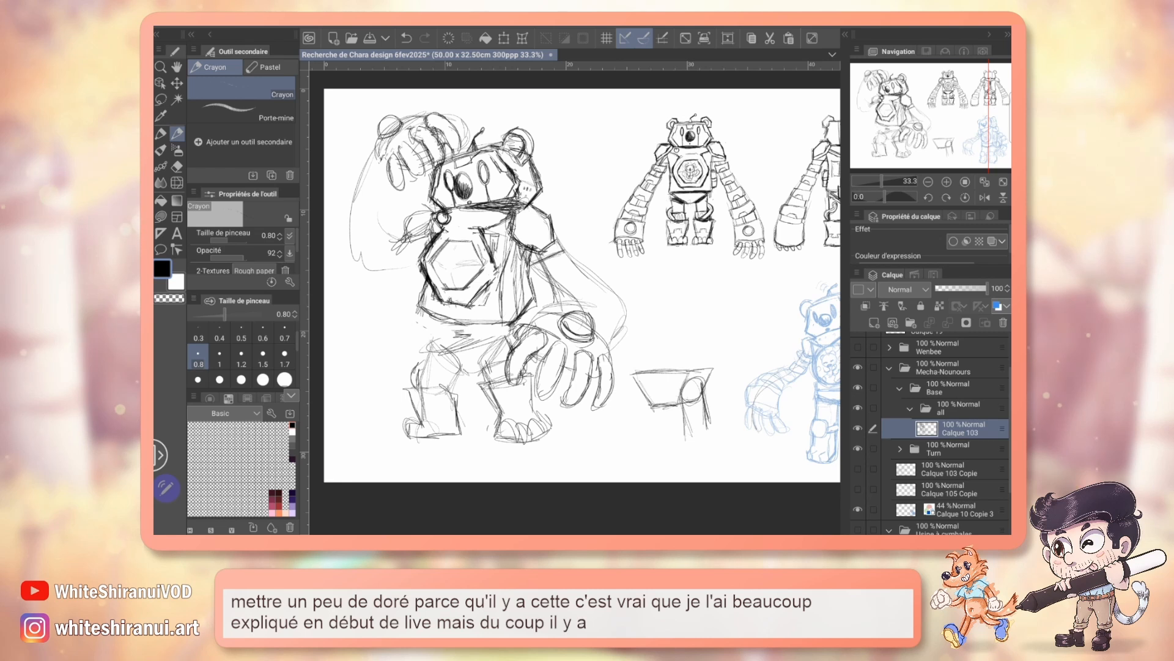
{"action": "left_click", "coordinate": [858, 348]}
{"action": "left_click_drag", "start_coordinate": [575, 306], "coordinate": [541, 247]}
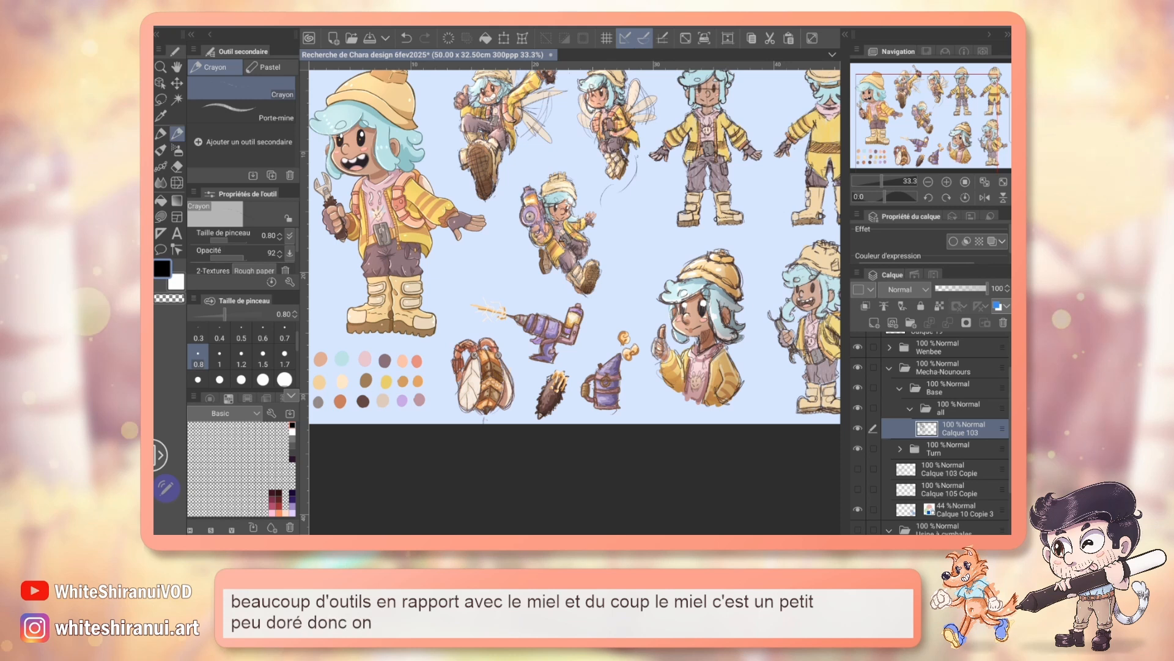
{"action": "left_click", "coordinate": [858, 347]}
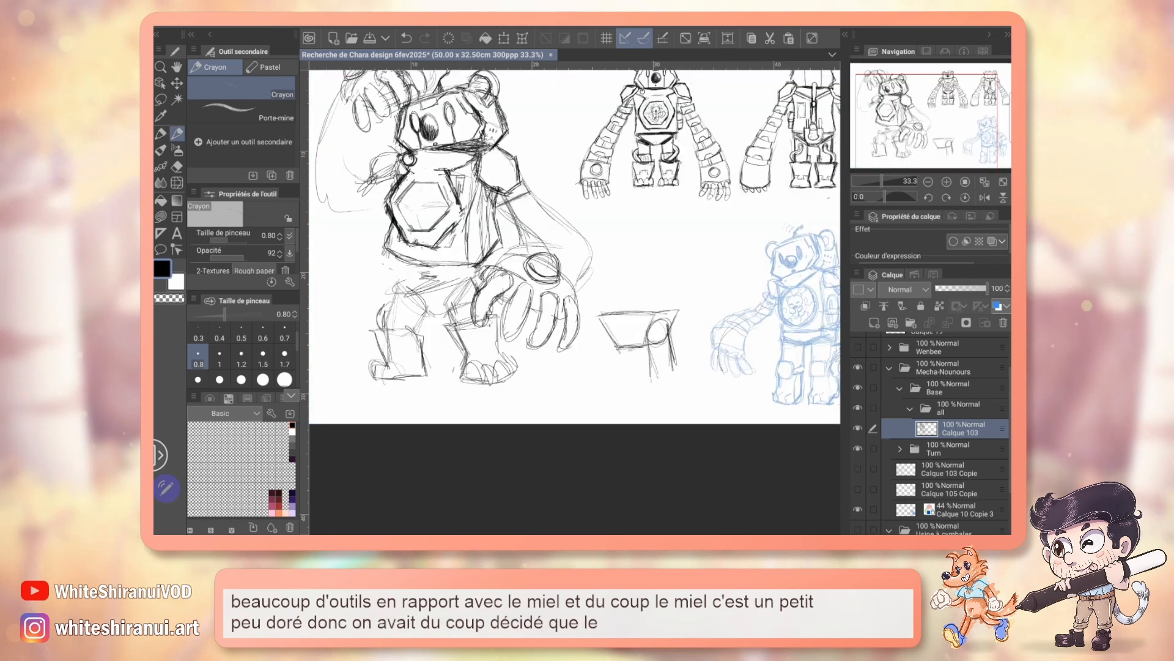
Step: Clean up and redraw the raised arm's short upper segment beside the chest with a firmer, angular outline
{"action": "left_click_drag", "start_coordinate": [551, 263], "coordinate": [581, 299]}
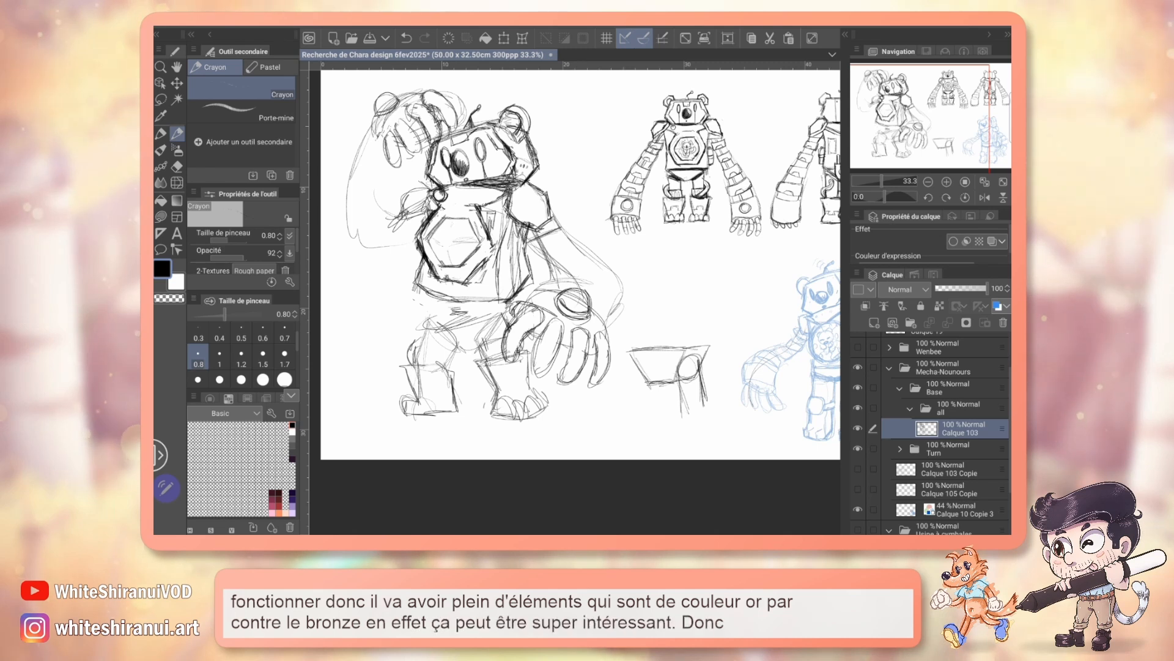
{"action": "left_click", "coordinate": [947, 181]}
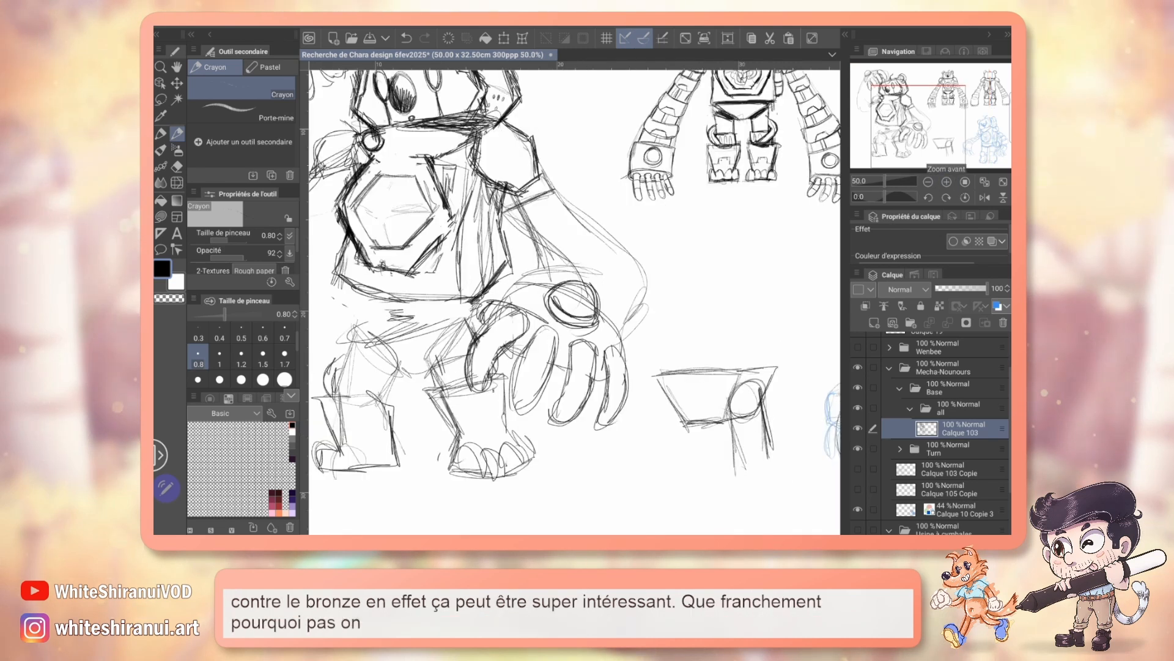
{"action": "left_click", "coordinate": [911, 118]}
{"action": "left_click_drag", "start_coordinate": [911, 118], "coordinate": [906, 113]}
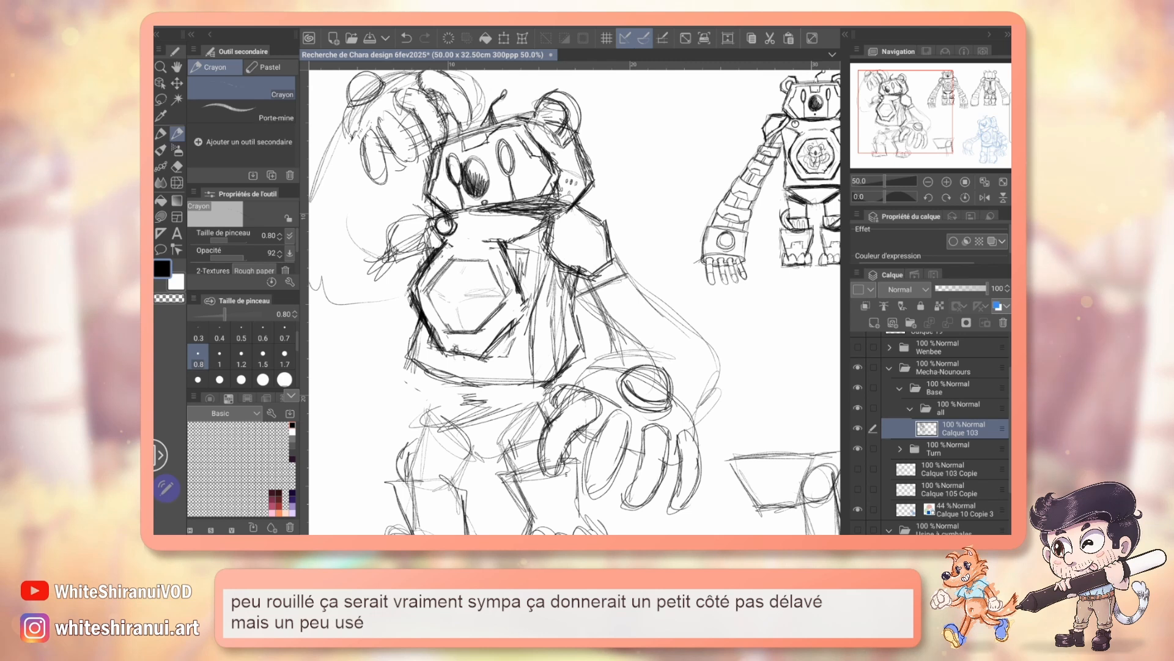
{"action": "left_click_drag", "start_coordinate": [575, 300], "coordinate": [625, 313]}
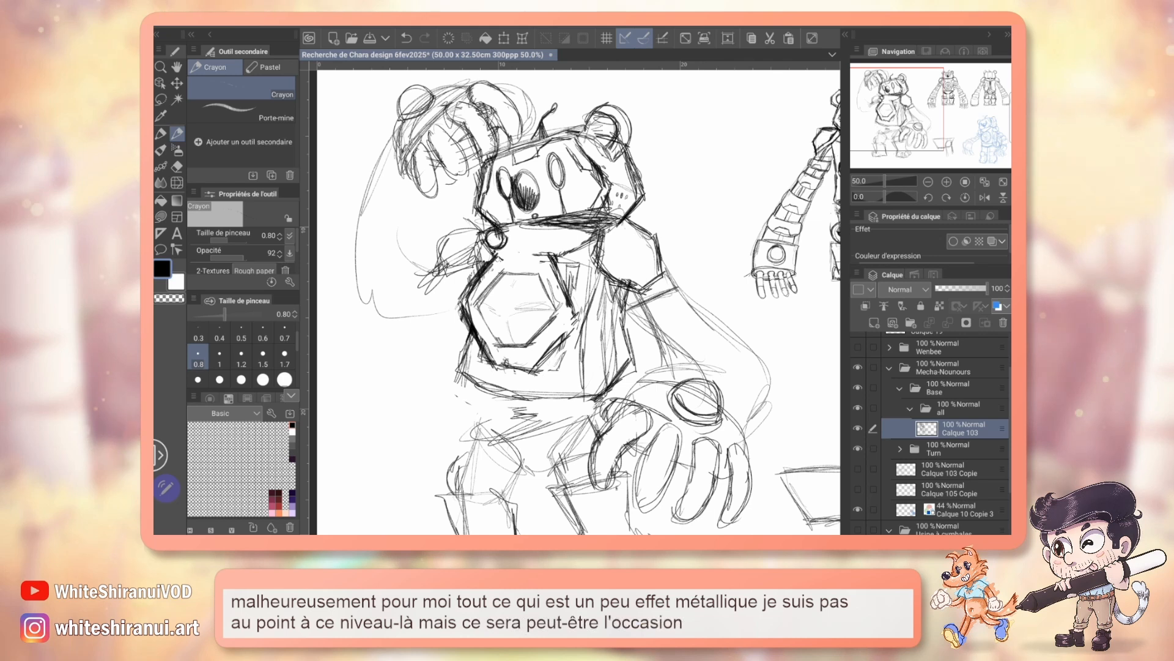
{"action": "key", "text": "e"}
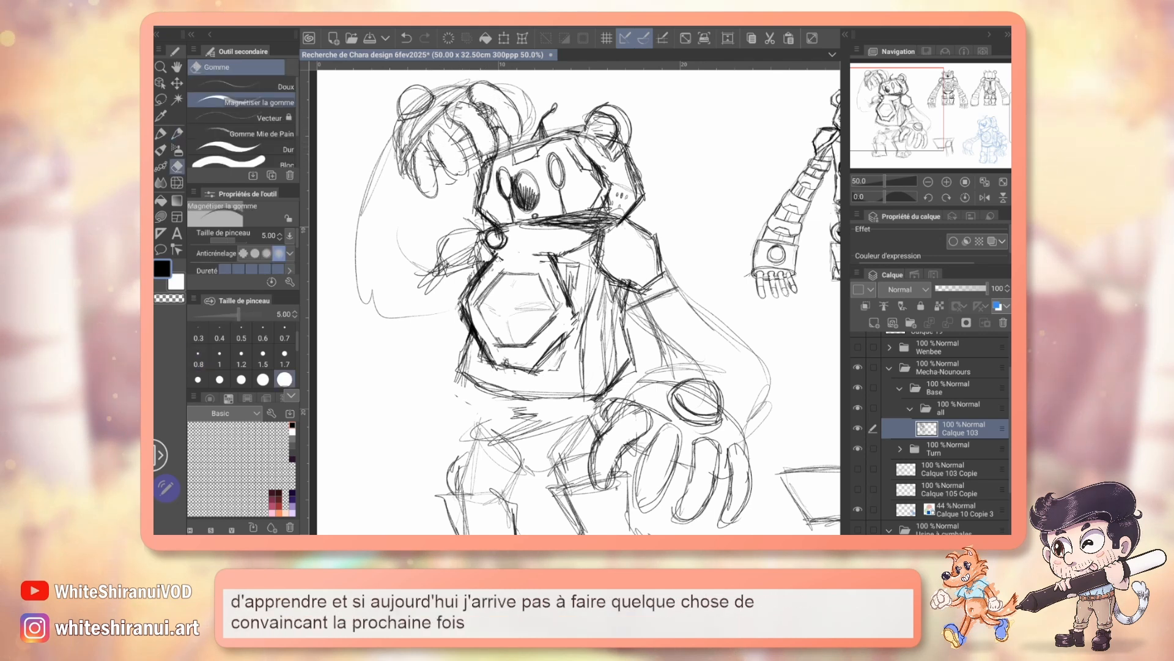
{"action": "key", "text": "p"}
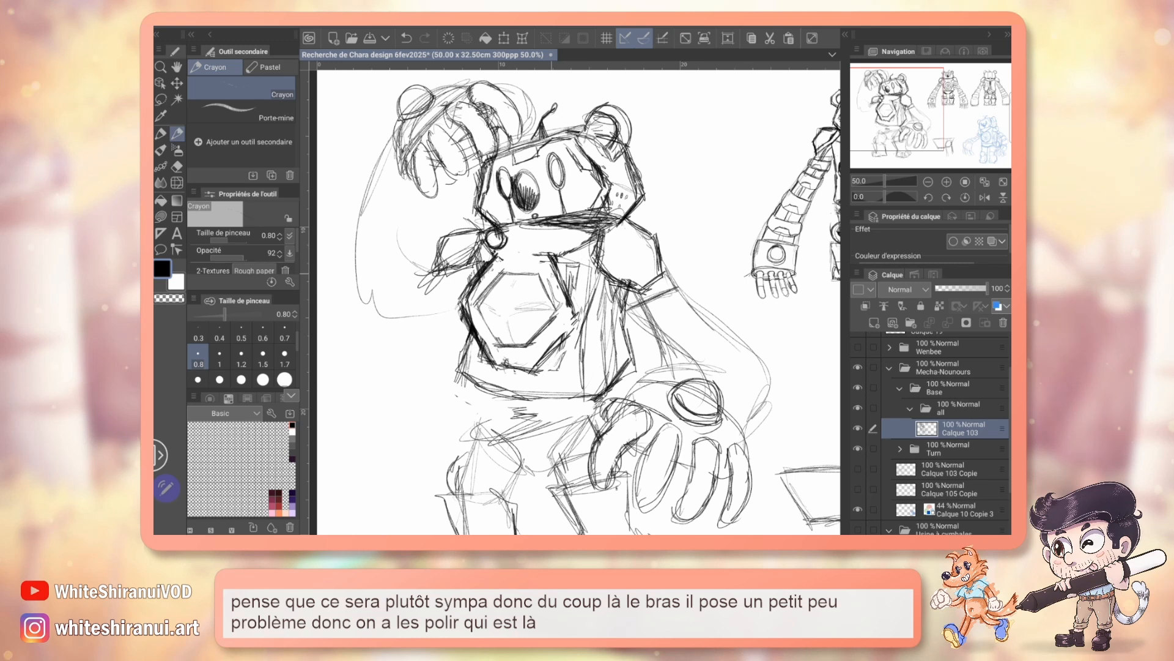
Step: Sketch the banded segments of the lowered arm from shoulder to wrist, and erase the construction lines around the hand's round joint
{"action": "left_click_drag", "start_coordinate": [578, 302], "coordinate": [556, 298]}
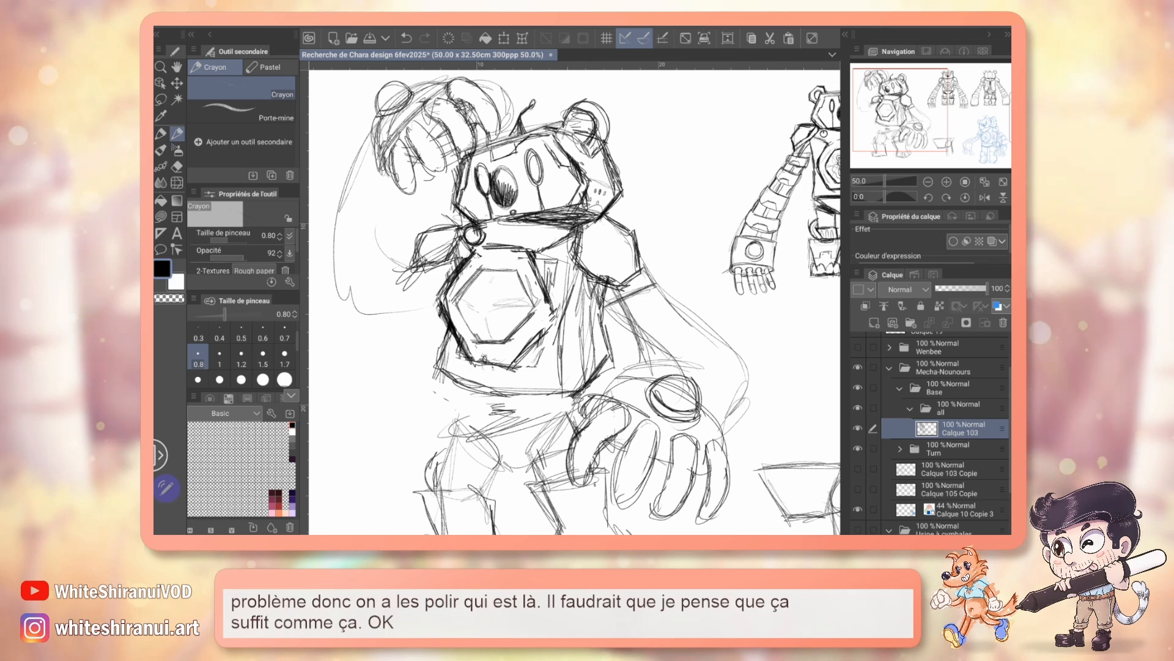
{"action": "mouse_move", "coordinate": [639, 319]}
{"action": "left_mouse_down"}
{"action": "mouse_move", "coordinate": [603, 268]}
{"action": "mouse_move", "coordinate": [664, 281]}
{"action": "left_mouse_up"}
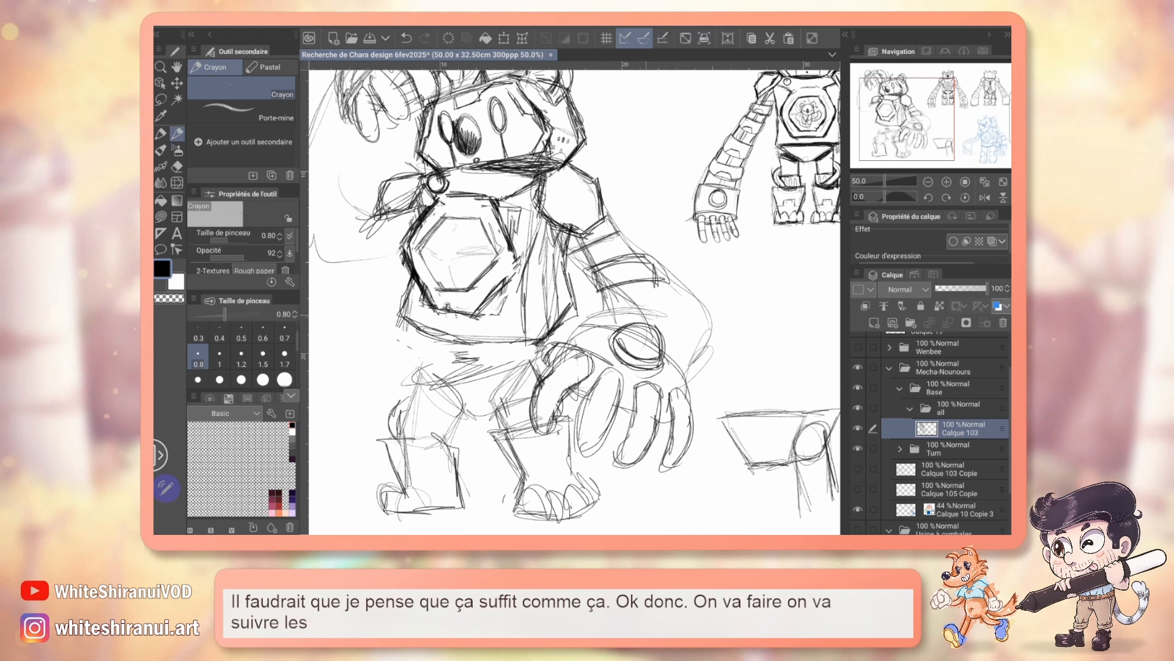
{"action": "key", "text": "ctrl+z"}
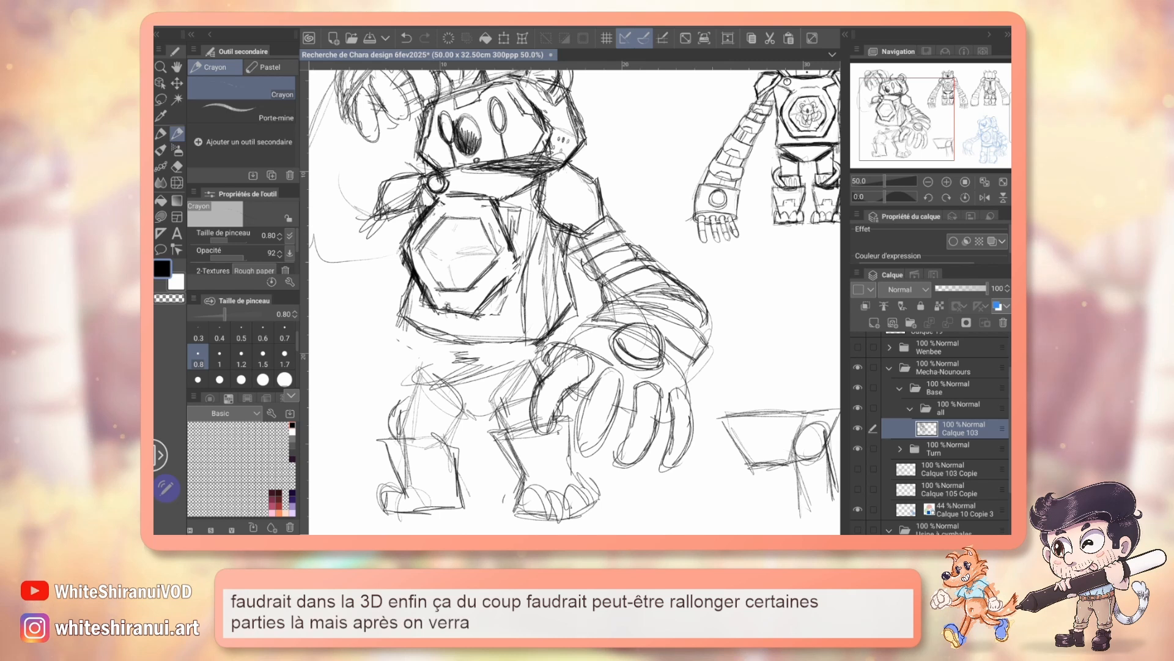
{"action": "key", "text": "e"}
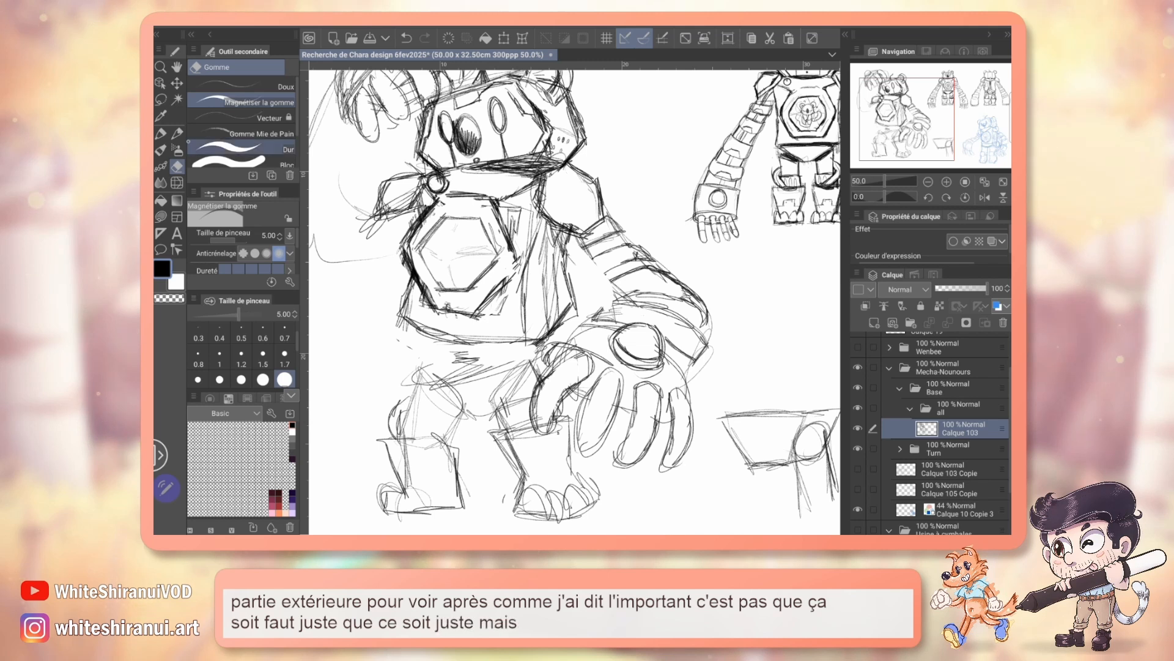
{"action": "key", "text": "p"}
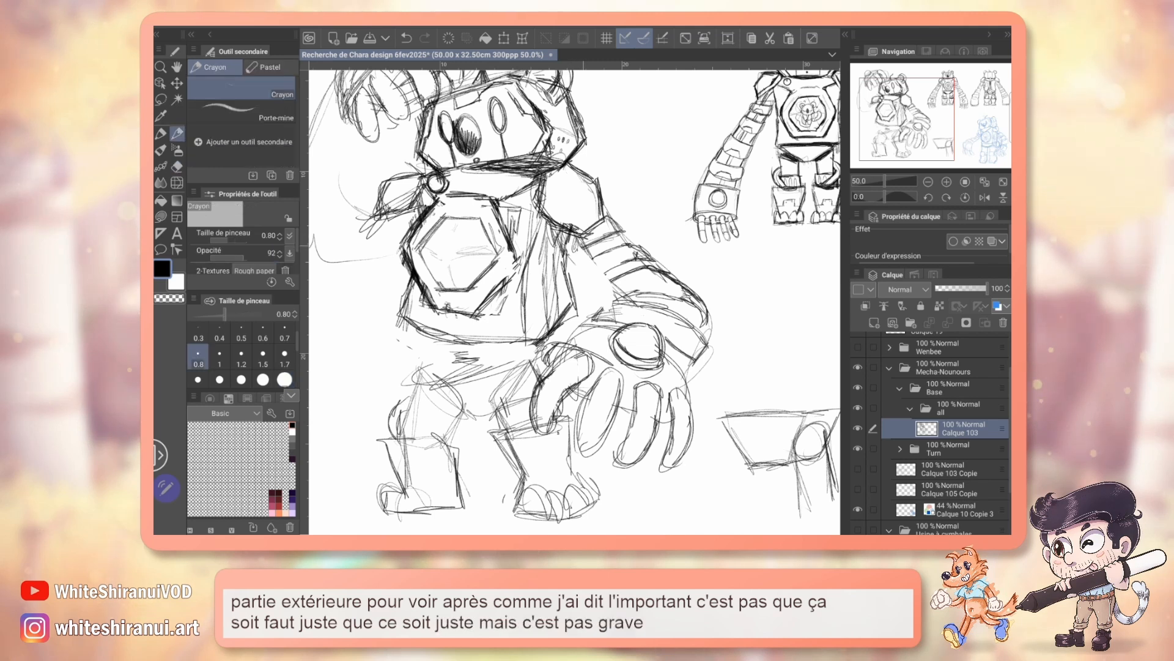
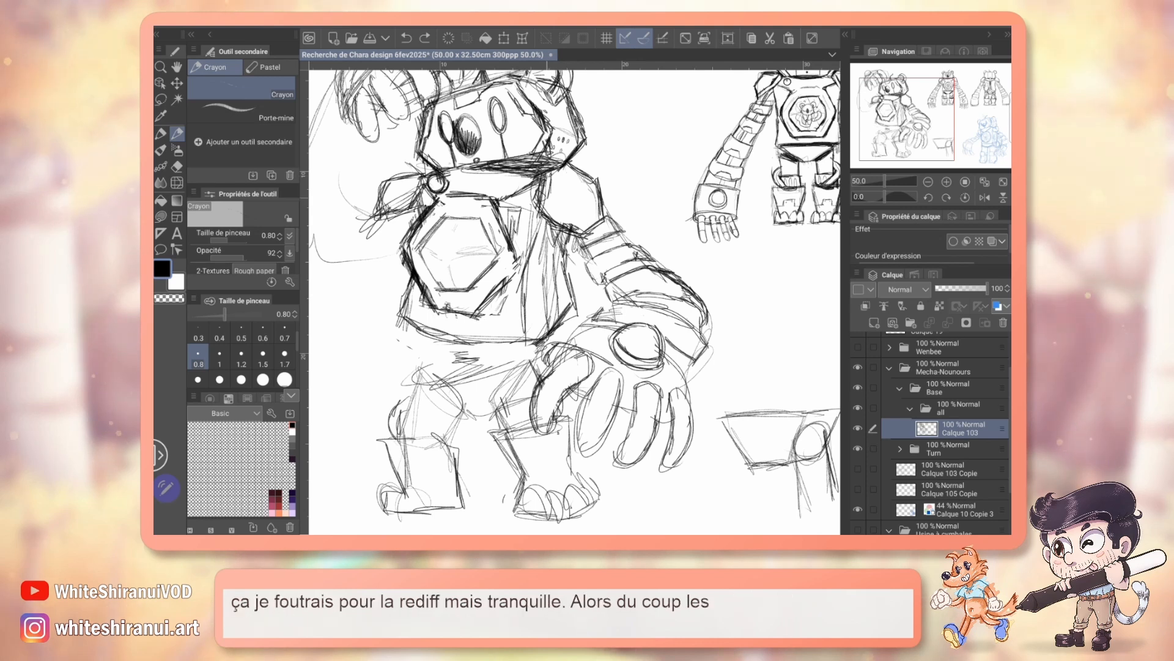
Step: Sketch the pelvis as a firmer, tapered angular block under the torso, using the mecha bear's front view as reference
{"action": "mouse_move", "coordinate": [734, 244]}
{"action": "left_mouse_down"}
{"action": "mouse_move", "coordinate": [710, 310]}
{"action": "mouse_move", "coordinate": [532, 359]}
{"action": "mouse_move", "coordinate": [398, 365]}
{"action": "mouse_move", "coordinate": [618, 244]}
{"action": "left_mouse_up"}
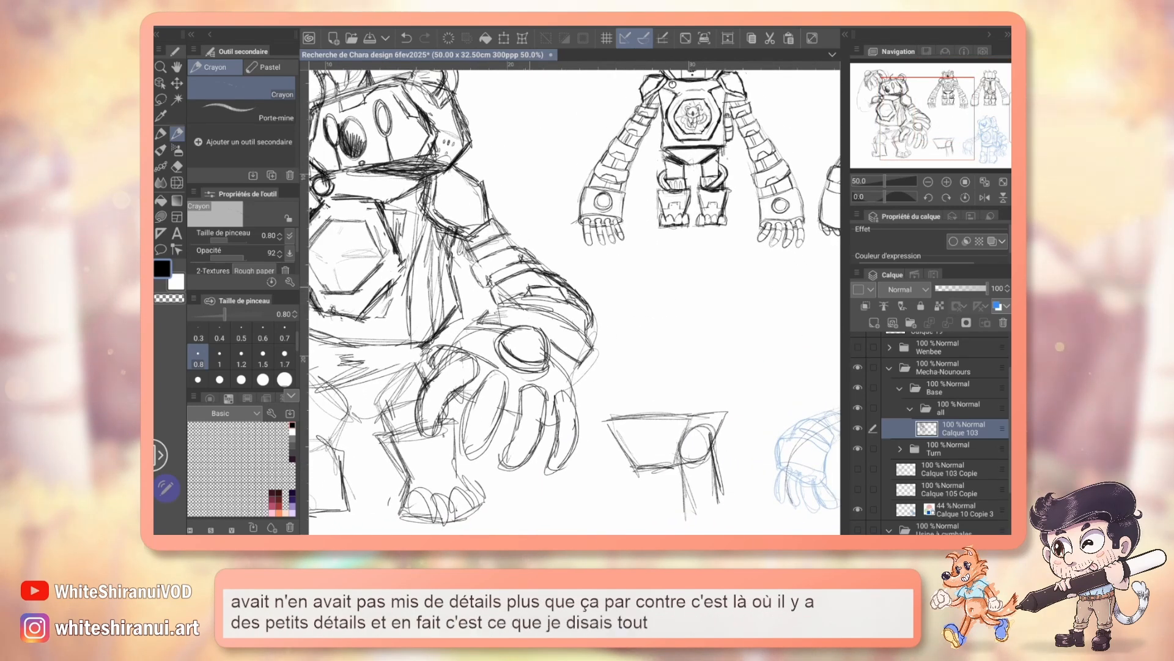
{"action": "left_click_drag", "start_coordinate": [618, 244], "coordinate": [556, 288]}
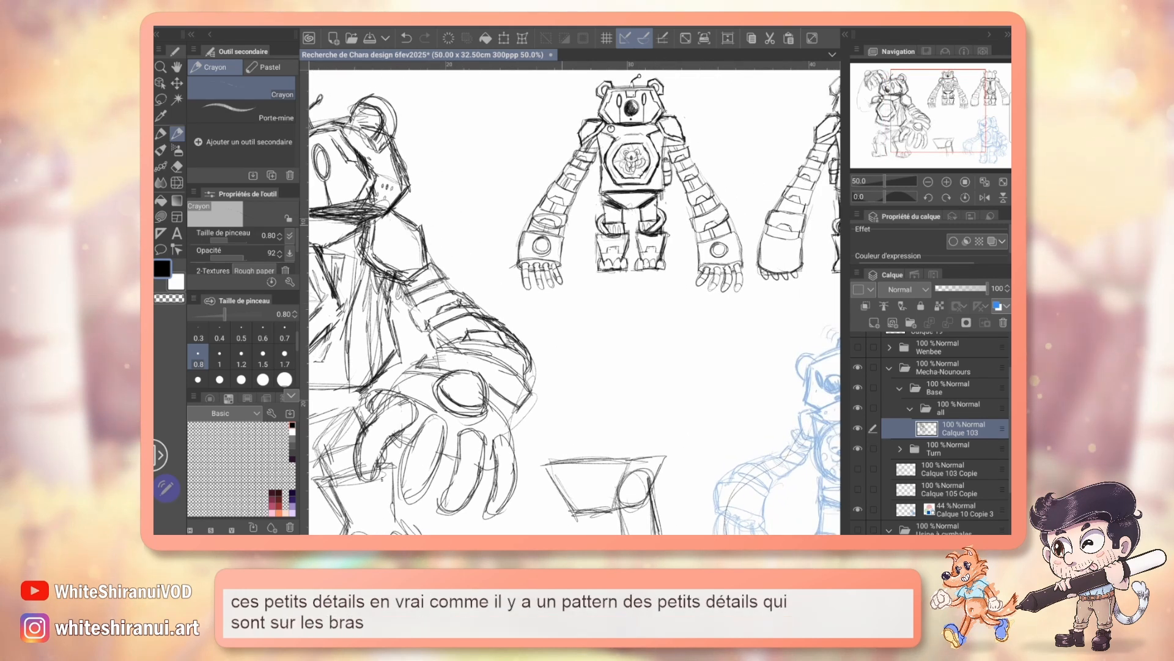
{"action": "left_click_drag", "start_coordinate": [575, 300], "coordinate": [657, 255]}
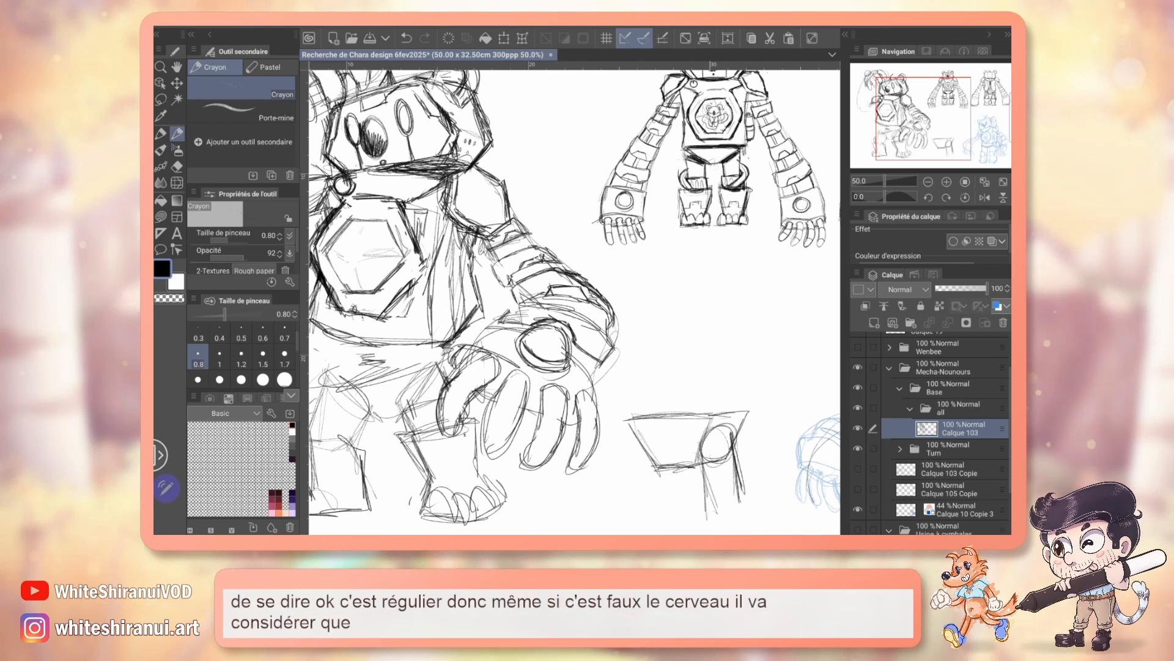
{"action": "mouse_move", "coordinate": [575, 302]}
{"action": "left_mouse_down"}
{"action": "mouse_move", "coordinate": [618, 349]}
{"action": "mouse_move", "coordinate": [670, 315]}
{"action": "left_mouse_up"}
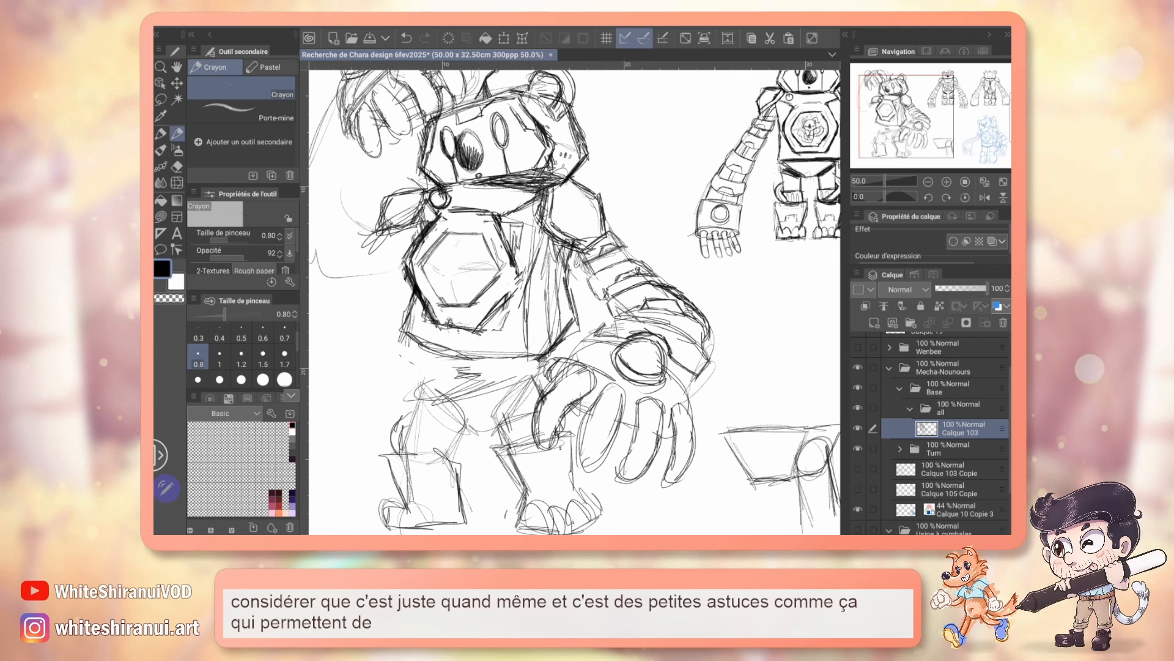
{"action": "mouse_move", "coordinate": [913, 116]}
{"action": "left_mouse_down"}
{"action": "mouse_move", "coordinate": [964, 109]}
{"action": "mouse_move", "coordinate": [924, 119]}
{"action": "left_mouse_up"}
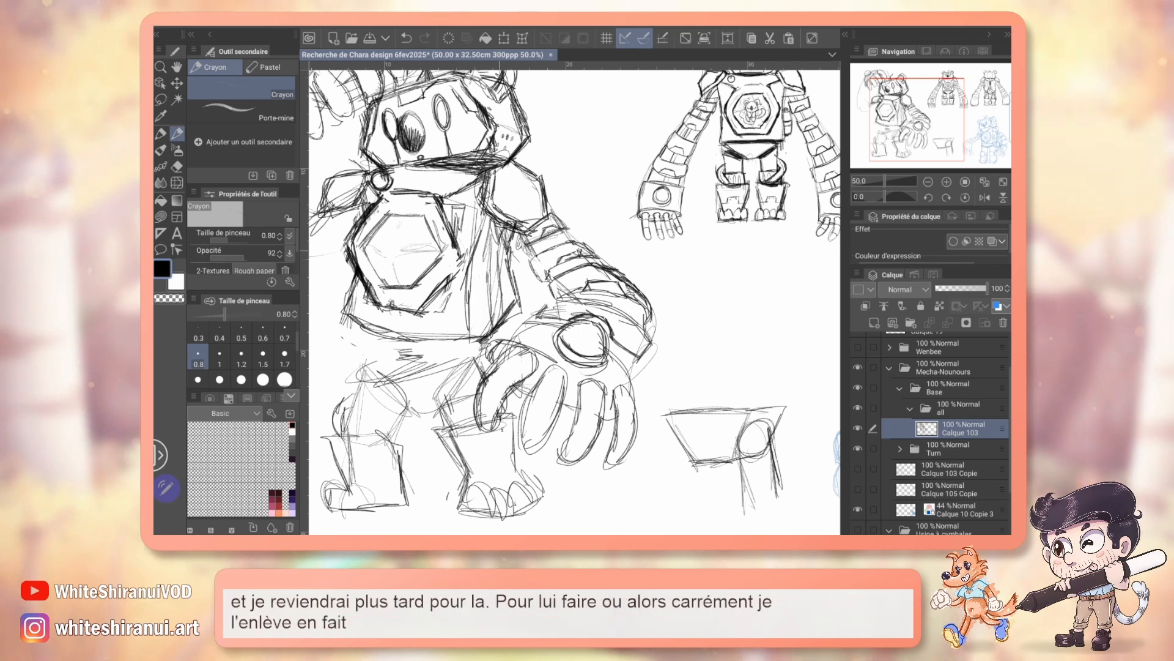
{"action": "left_click_drag", "start_coordinate": [483, 330], "coordinate": [473, 287]}
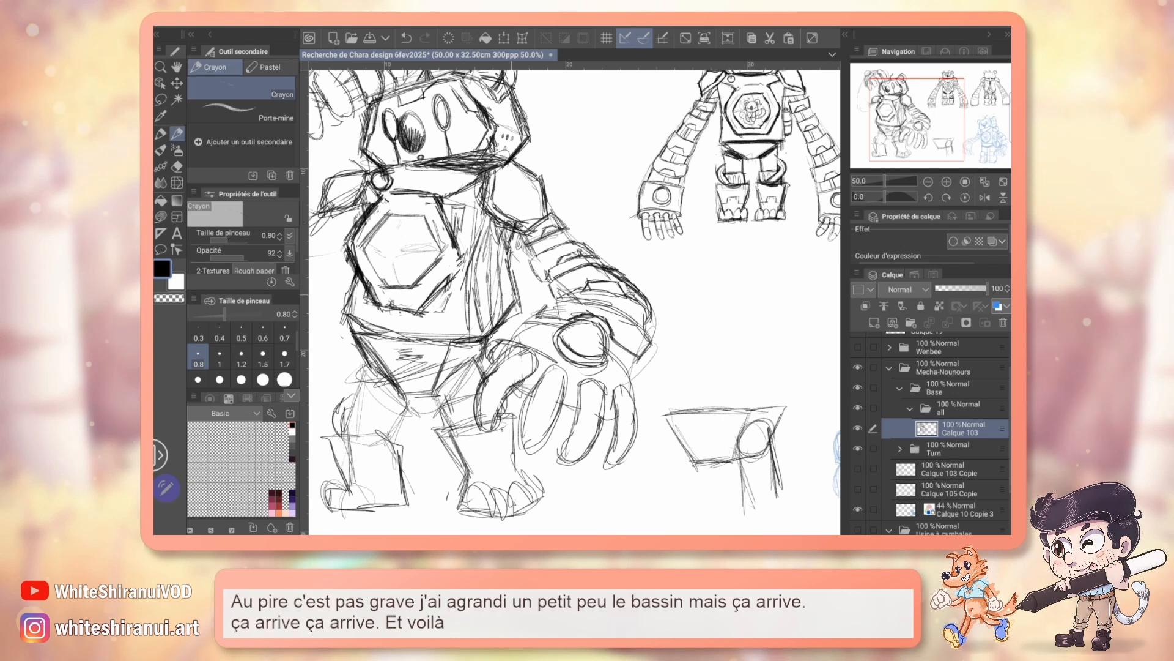
Step: Firm up the leg joint and blocky shins, erase the stray torso and pelvis lines, and redraw the hexagonal chest plate's outline
{"action": "mouse_move", "coordinate": [709, 269]}
{"action": "left_mouse_down"}
{"action": "mouse_move", "coordinate": [372, 350]}
{"action": "mouse_move", "coordinate": [435, 336]}
{"action": "mouse_move", "coordinate": [591, 344]}
{"action": "mouse_move", "coordinate": [631, 213]}
{"action": "mouse_move", "coordinate": [759, 225]}
{"action": "left_mouse_up"}
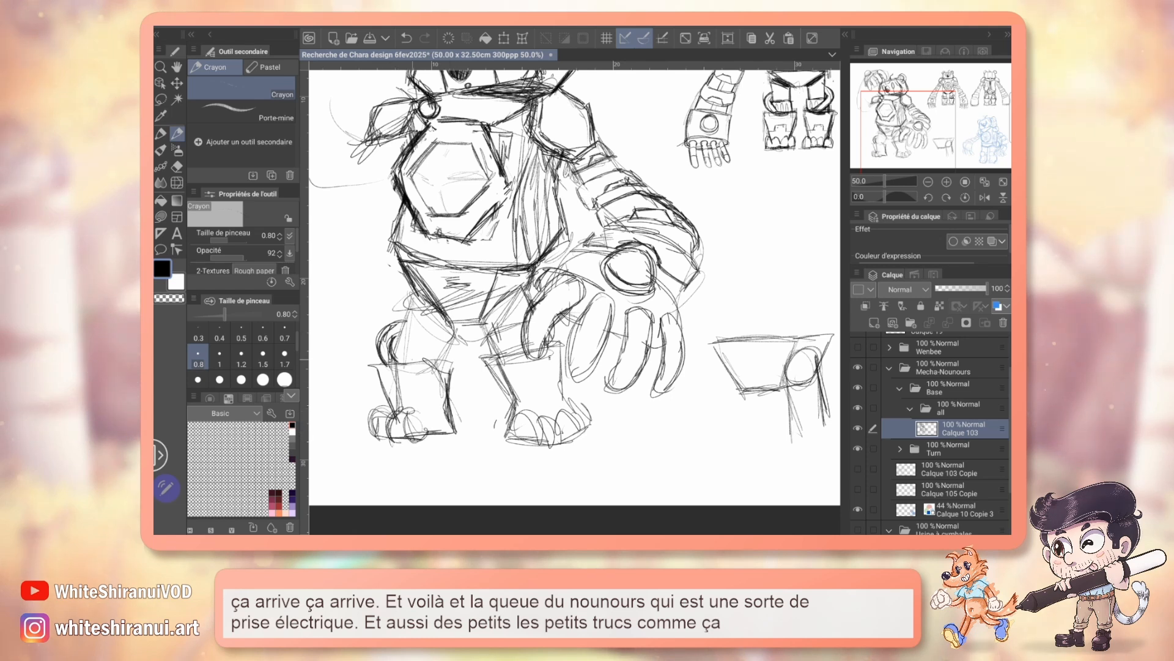
{"action": "left_click_drag", "start_coordinate": [551, 269], "coordinate": [598, 334]}
{"action": "key", "text": "e"}
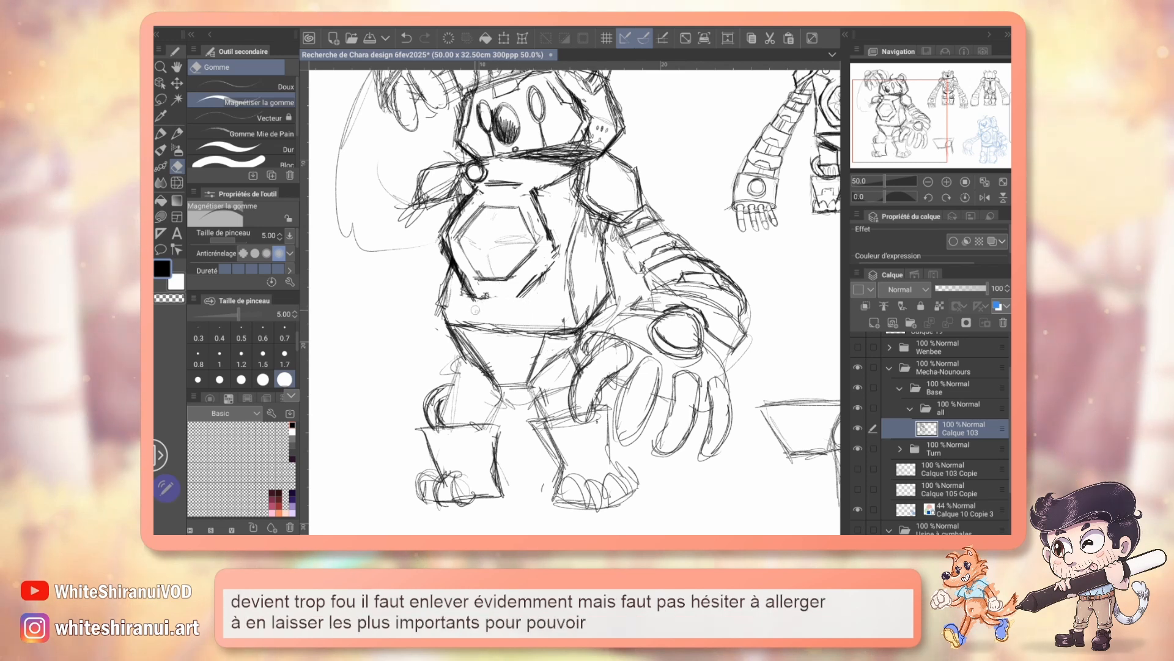
{"action": "key", "text": "p"}
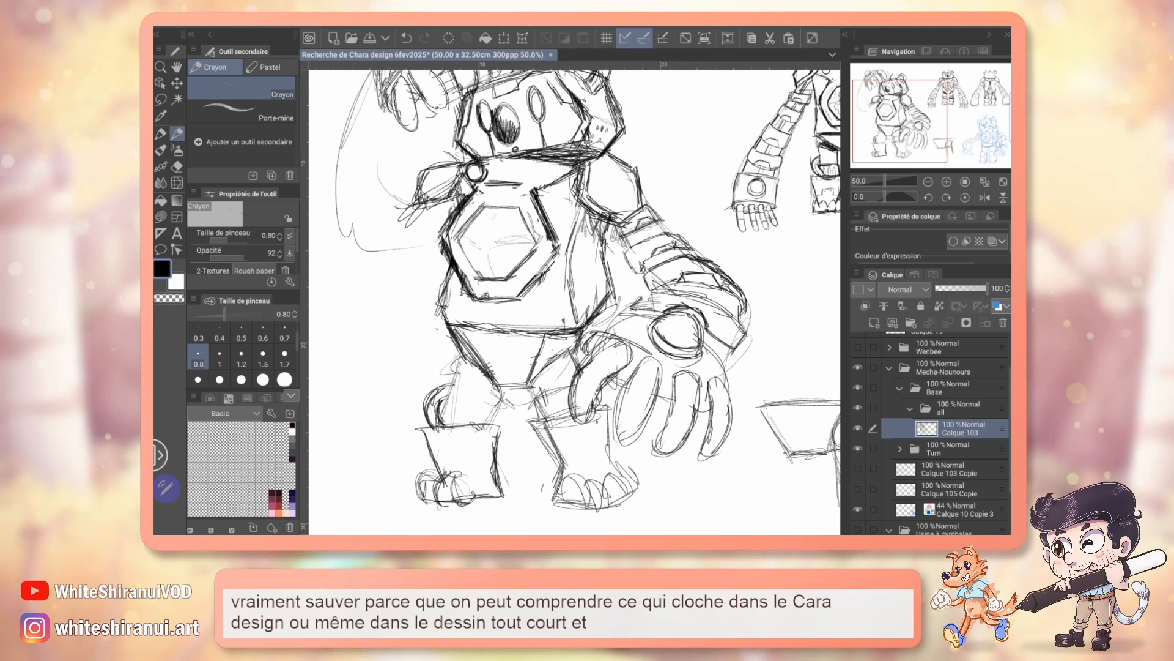
Step: Compare the gap below the chest plate on the front view and the pose using red marker strokes, and undo the mark
{"action": "mouse_move", "coordinate": [672, 294]}
{"action": "left_mouse_down"}
{"action": "mouse_move", "coordinate": [514, 302]}
{"action": "mouse_move", "coordinate": [508, 327]}
{"action": "mouse_move", "coordinate": [476, 347]}
{"action": "left_mouse_up"}
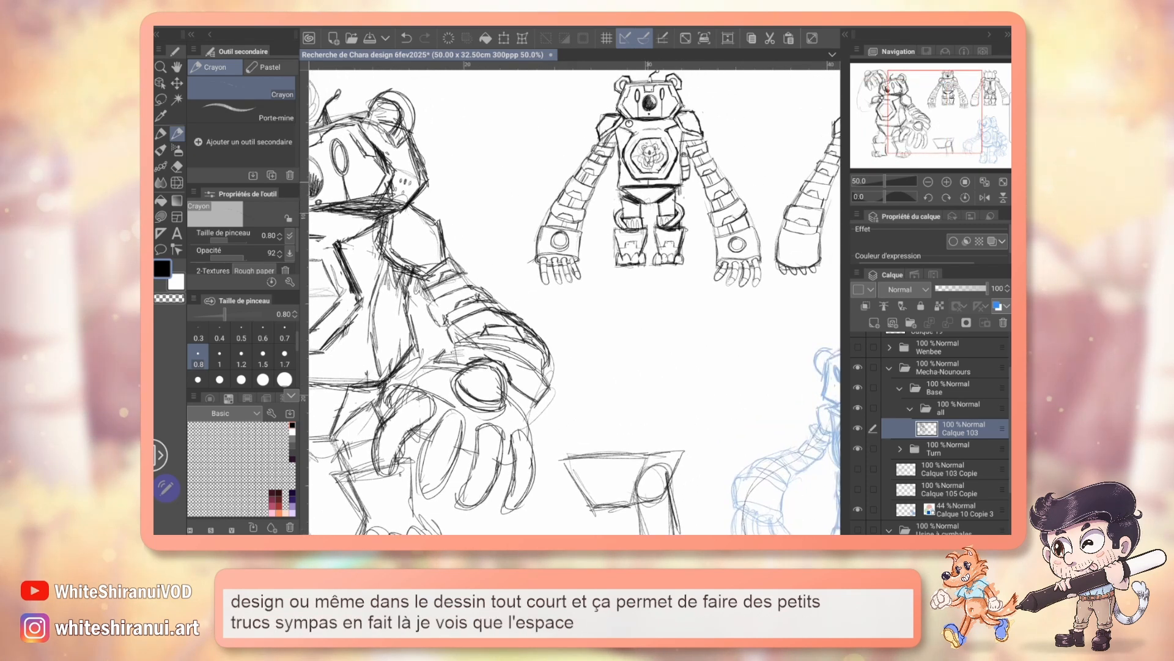
{"action": "left_click", "coordinate": [279, 506]}
{"action": "left_click", "coordinate": [160, 133]}
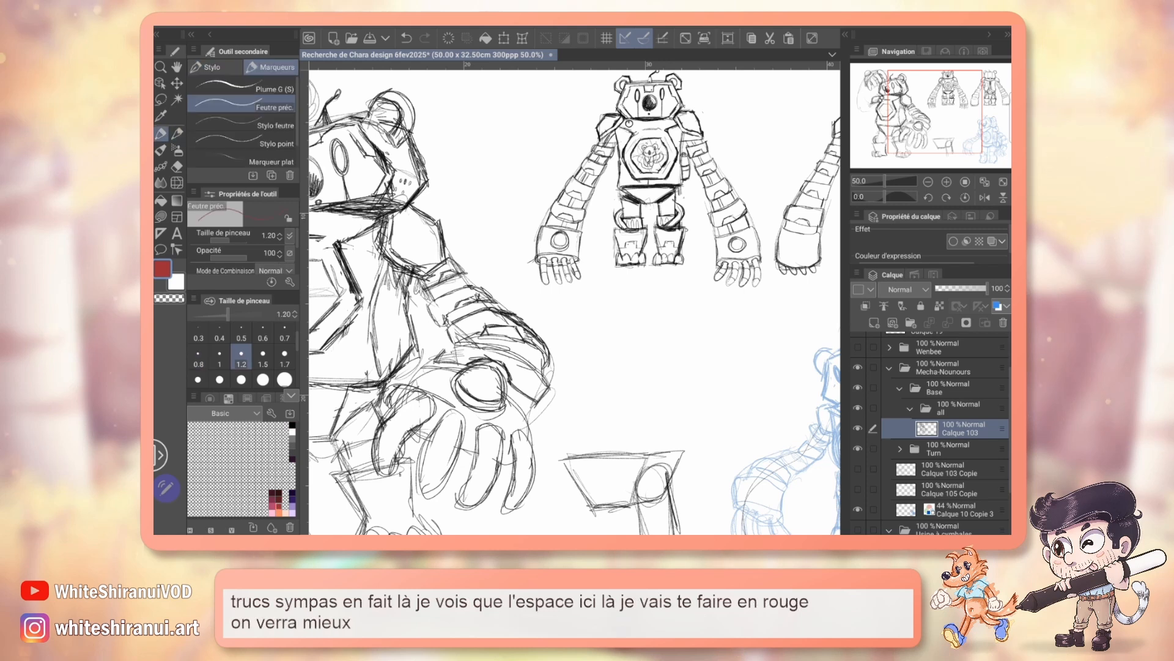
{"action": "left_click_drag", "start_coordinate": [651, 180], "coordinate": [648, 186]}
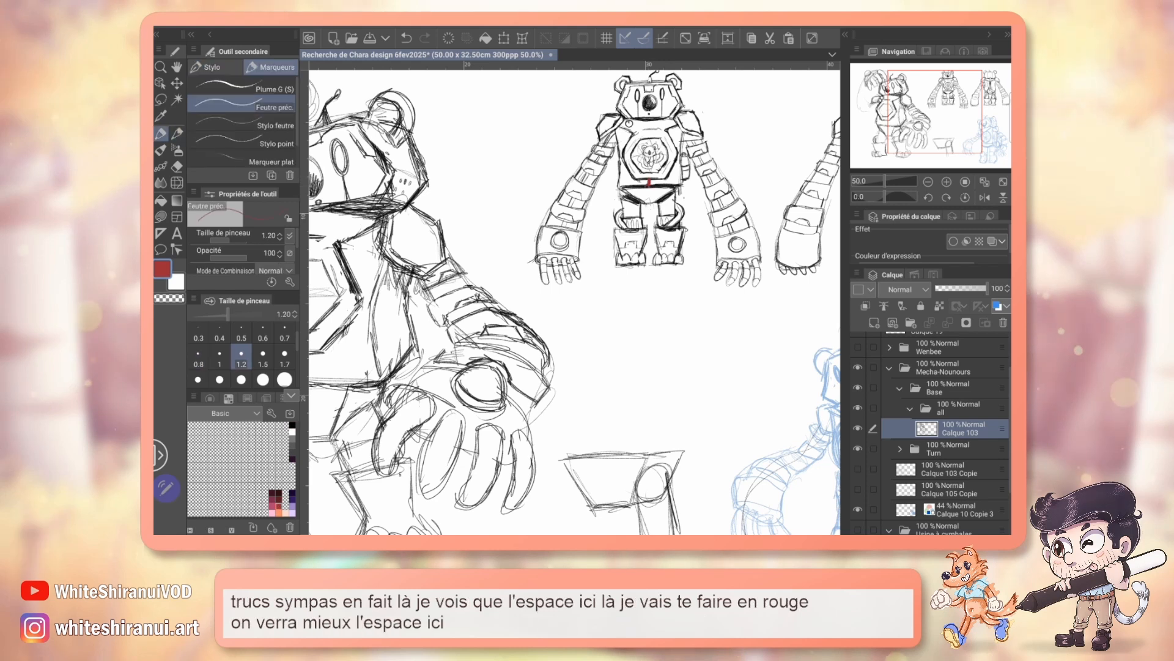
{"action": "left_click_drag", "start_coordinate": [526, 324], "coordinate": [719, 279]}
{"action": "left_click_drag", "start_coordinate": [494, 308], "coordinate": [494, 337]}
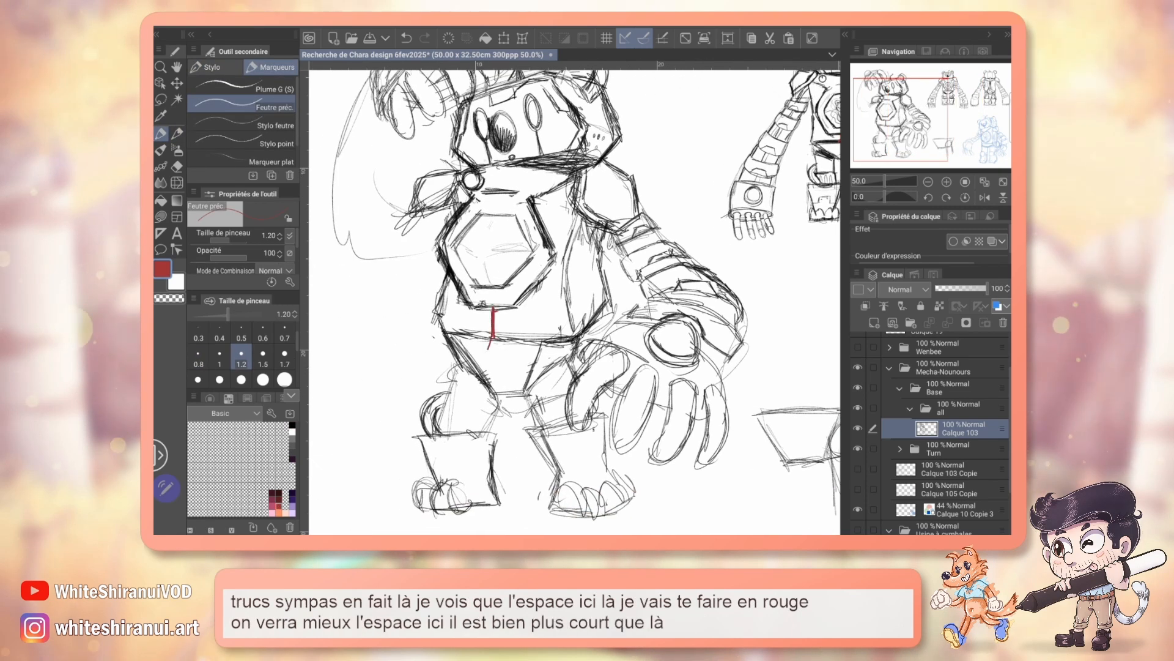
{"action": "key", "text": "ctrl+z"}
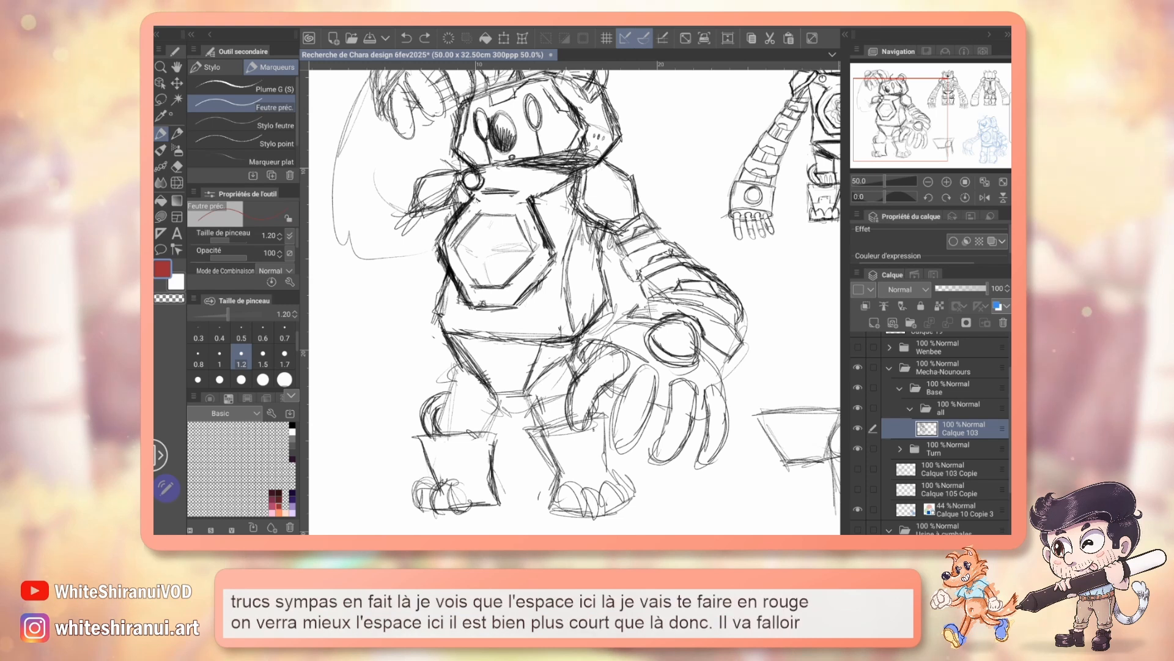
Step: Lasso the hexagonal chest plate, enlarge it slightly on the torso, and clear the selection
{"action": "key", "text": "m"}
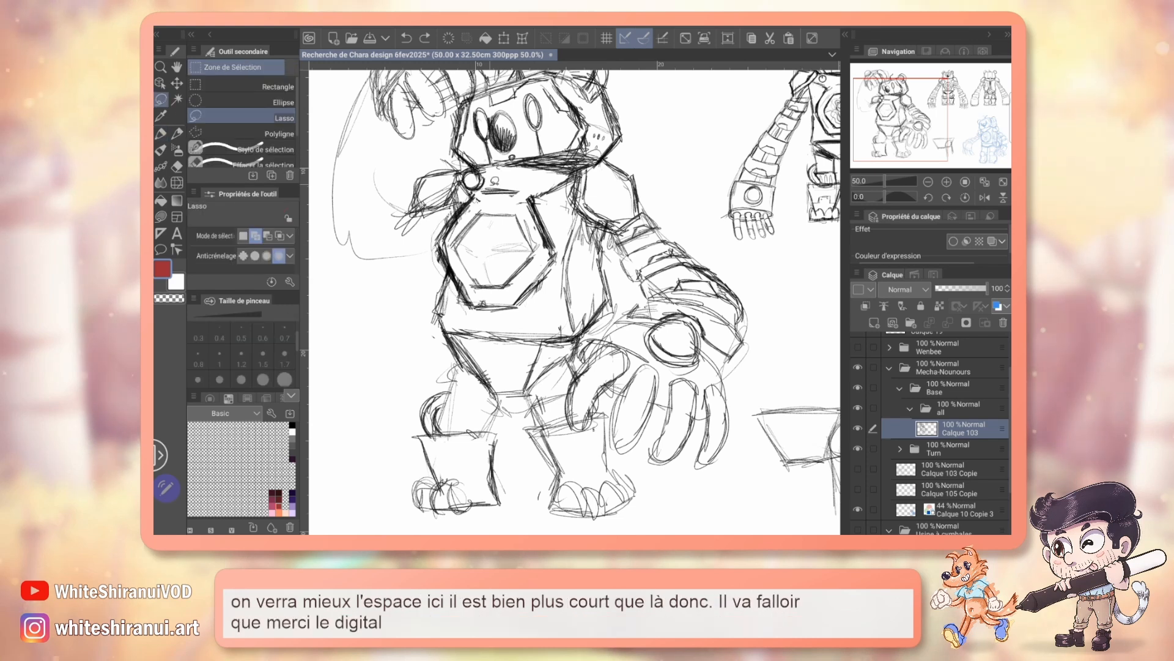
{"action": "left_click_drag", "start_coordinate": [538, 298], "coordinate": [416, 340]}
{"action": "key", "text": "ctrl+t"}
{"action": "left_click_drag", "start_coordinate": [488, 263], "coordinate": [495, 264]}
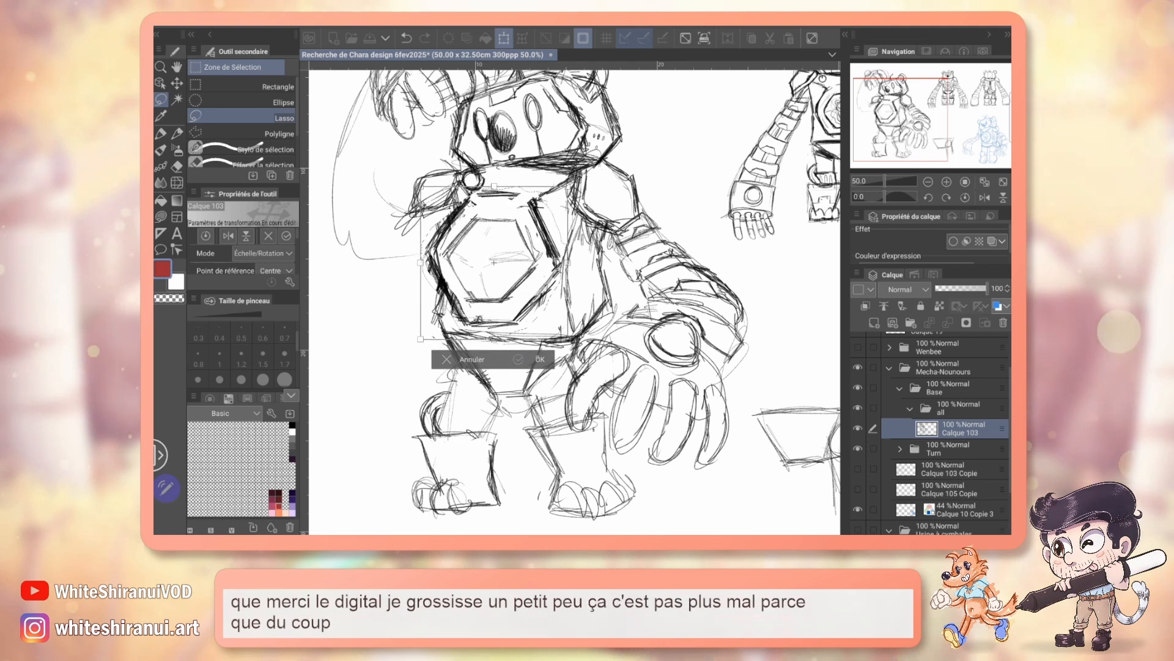
{"action": "key", "text": "Return"}
{"action": "mouse_move", "coordinate": [575, 300]}
{"action": "left_mouse_down"}
{"action": "mouse_move", "coordinate": [518, 311]}
{"action": "mouse_move", "coordinate": [396, 187]}
{"action": "mouse_move", "coordinate": [352, 367]}
{"action": "mouse_move", "coordinate": [637, 335]}
{"action": "left_mouse_up"}
{"action": "key", "text": "ctrl+d"}
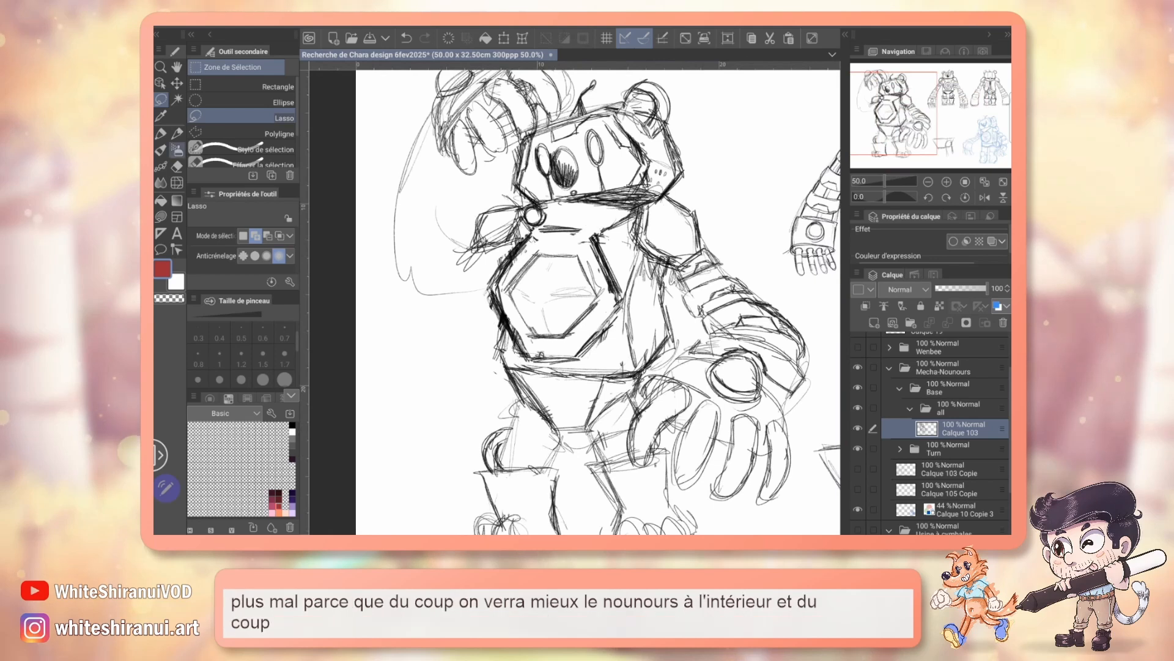
Step: Erase the chest plate's outer edge facing the raised arm and redraw a narrower rim and bolder inner hexagon in black
{"action": "key", "text": "e"}
{"action": "mouse_move", "coordinate": [525, 239]}
{"action": "left_mouse_down"}
{"action": "mouse_move", "coordinate": [495, 286]}
{"action": "mouse_move", "coordinate": [510, 337]}
{"action": "left_mouse_up"}
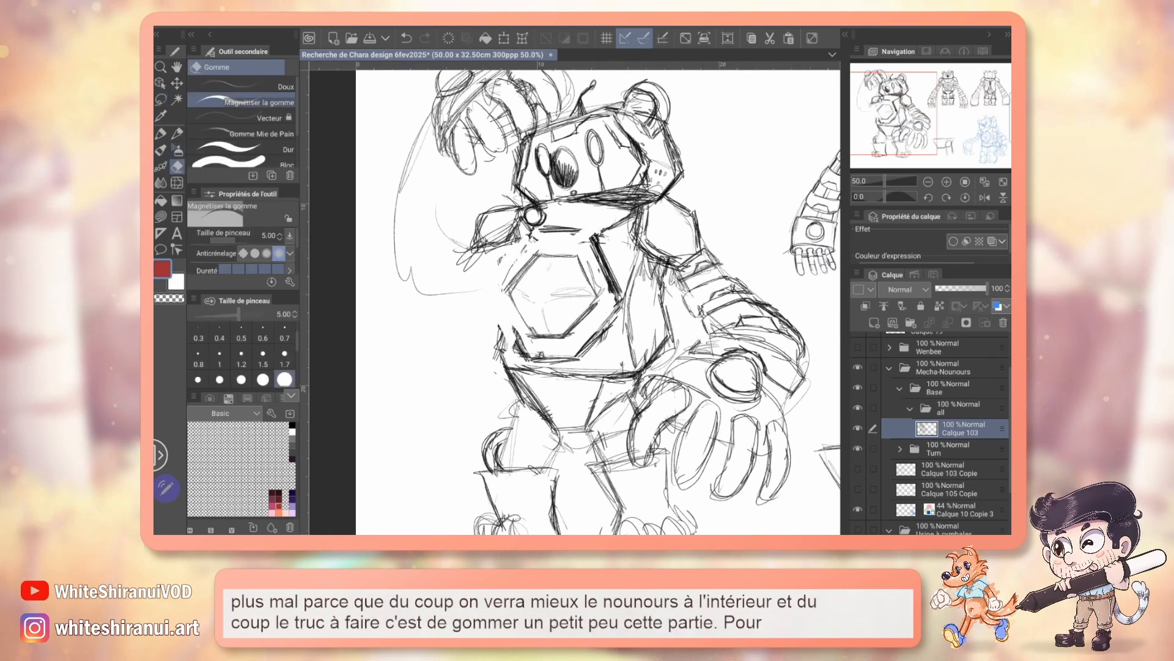
{"action": "key", "text": "p"}
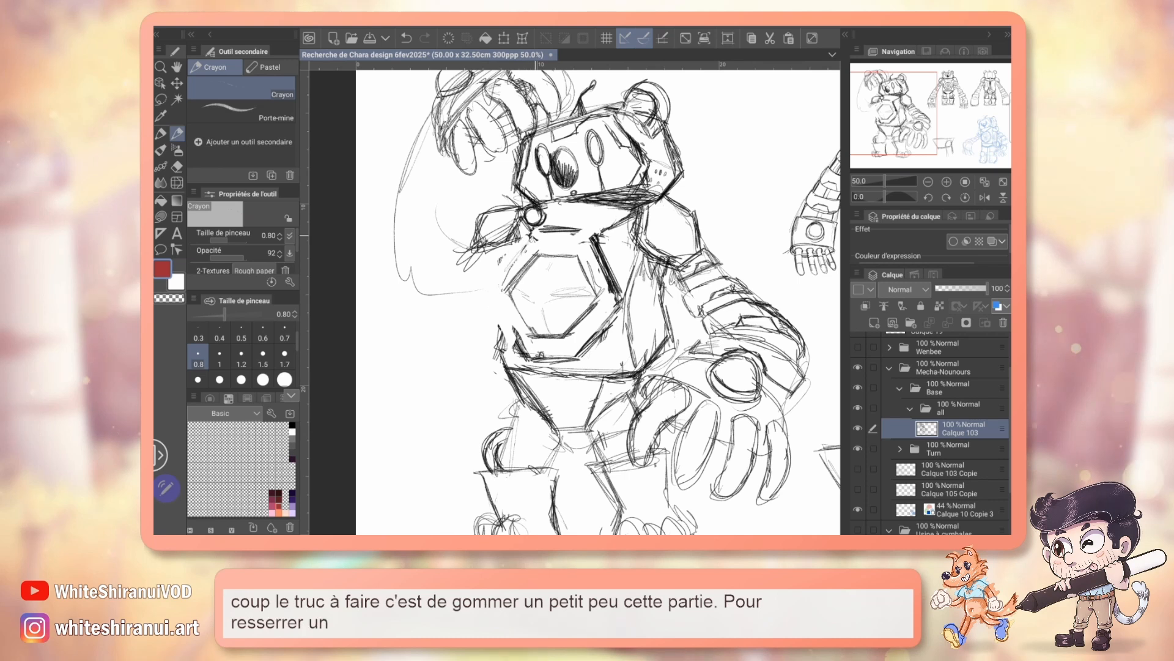
{"action": "mouse_move", "coordinate": [533, 235]}
{"action": "left_mouse_down"}
{"action": "mouse_move", "coordinate": [501, 262]}
{"action": "mouse_move", "coordinate": [496, 285]}
{"action": "left_mouse_up"}
{"action": "key", "text": "ctrl+z"}
{"action": "left_click", "coordinate": [292, 425]}
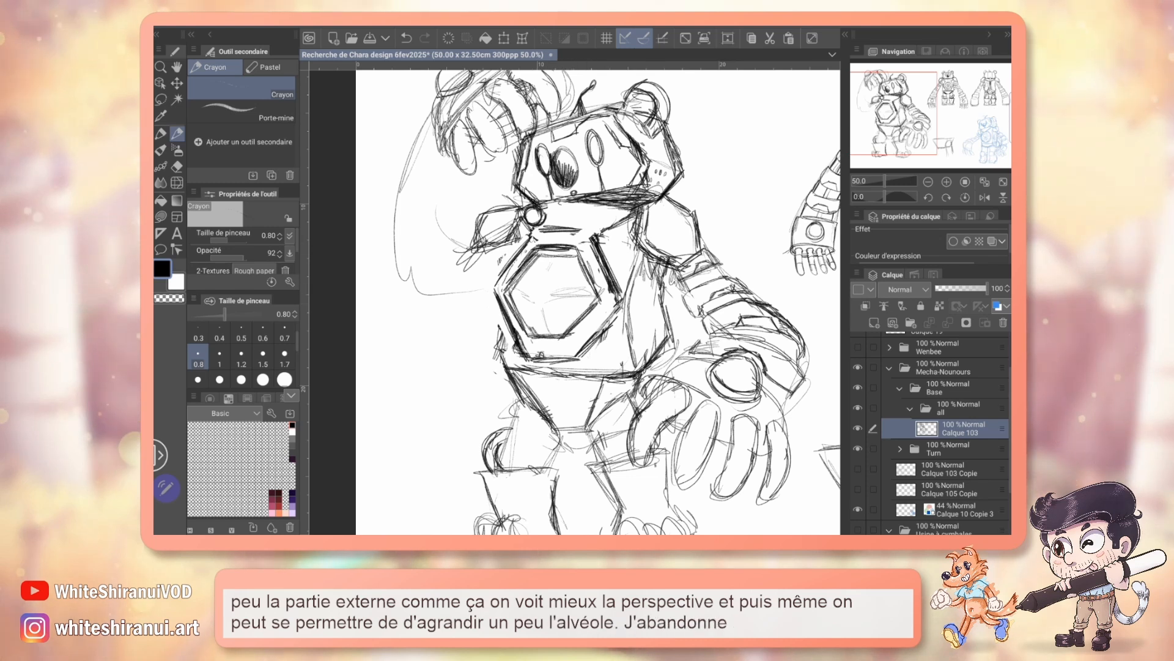
{"action": "key", "text": "e"}
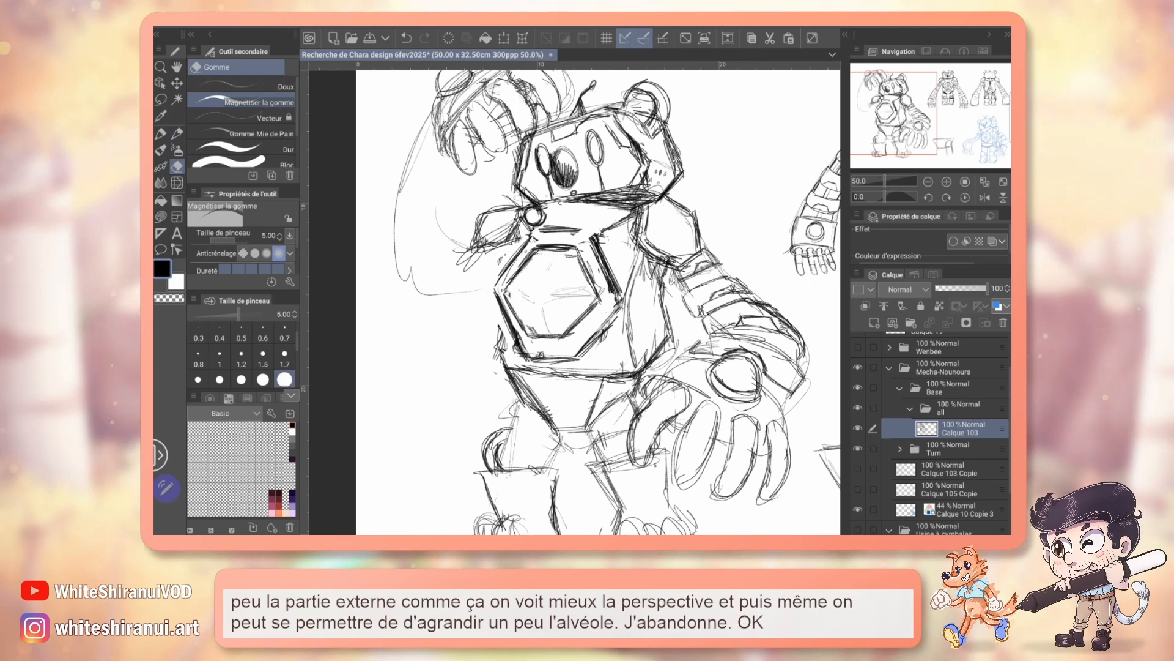
{"action": "key", "text": "p"}
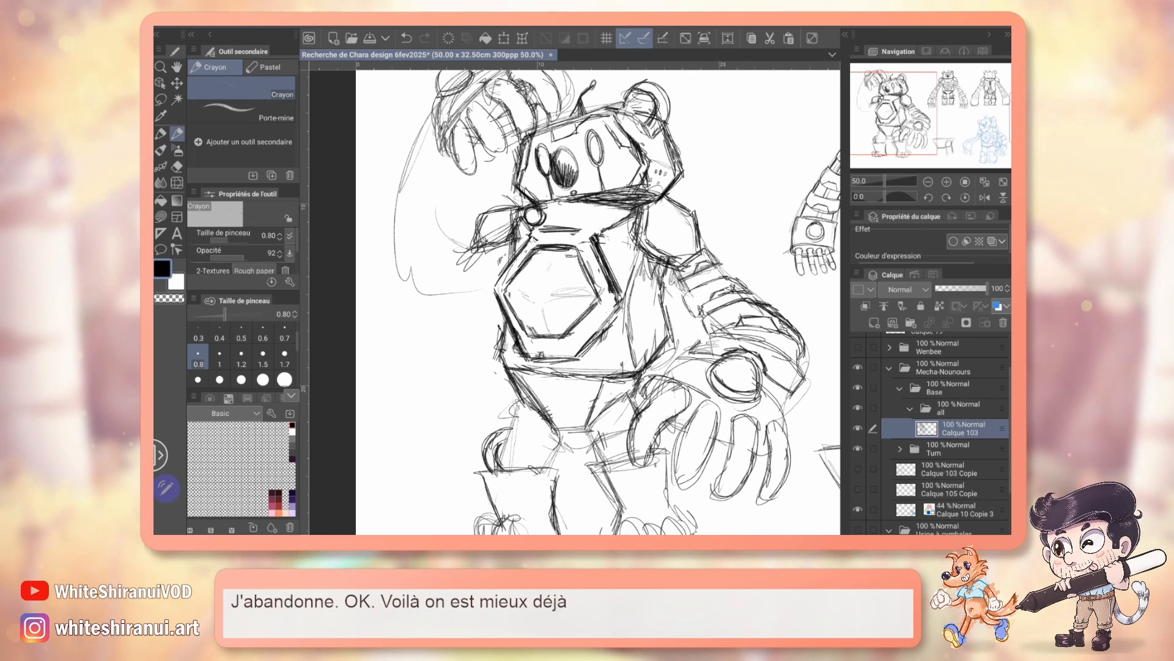
Step: Darken and band the lowered hand's fingers and sketch rounded parts behind the shoulder with a 1.2 pencil, and save the drawing
{"action": "left_click_drag", "start_coordinate": [575, 302], "coordinate": [545, 262]}
{"action": "left_click", "coordinate": [241, 357]}
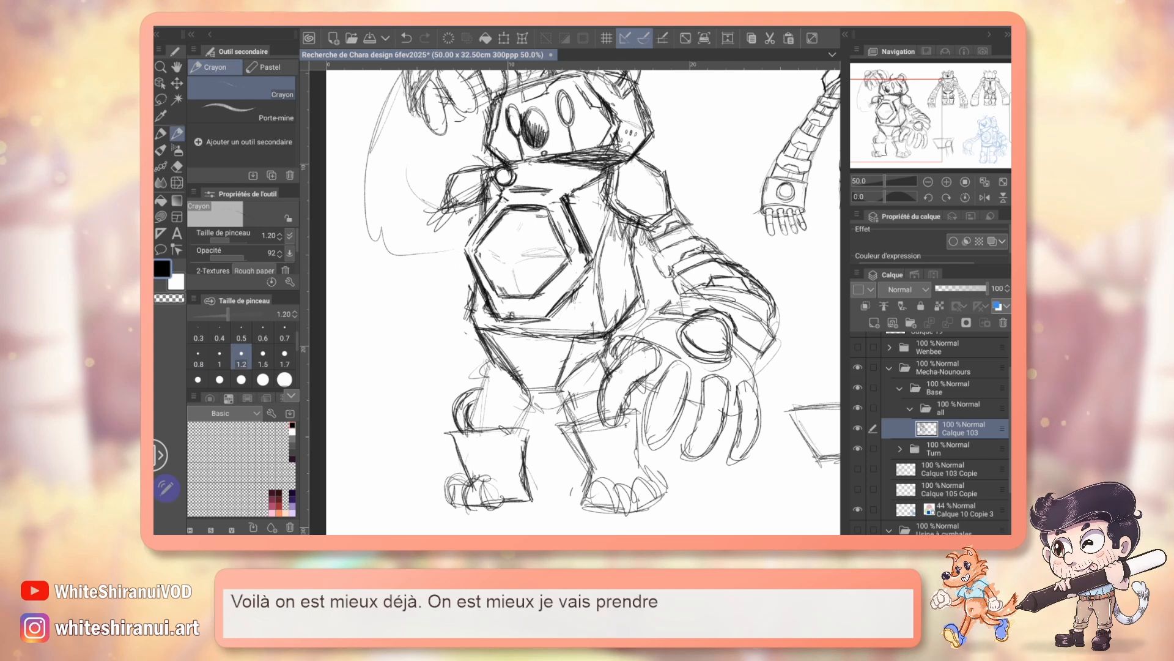
{"action": "mouse_move", "coordinate": [639, 349]}
{"action": "left_mouse_down"}
{"action": "mouse_move", "coordinate": [599, 398]}
{"action": "mouse_move", "coordinate": [614, 425]}
{"action": "left_mouse_up"}
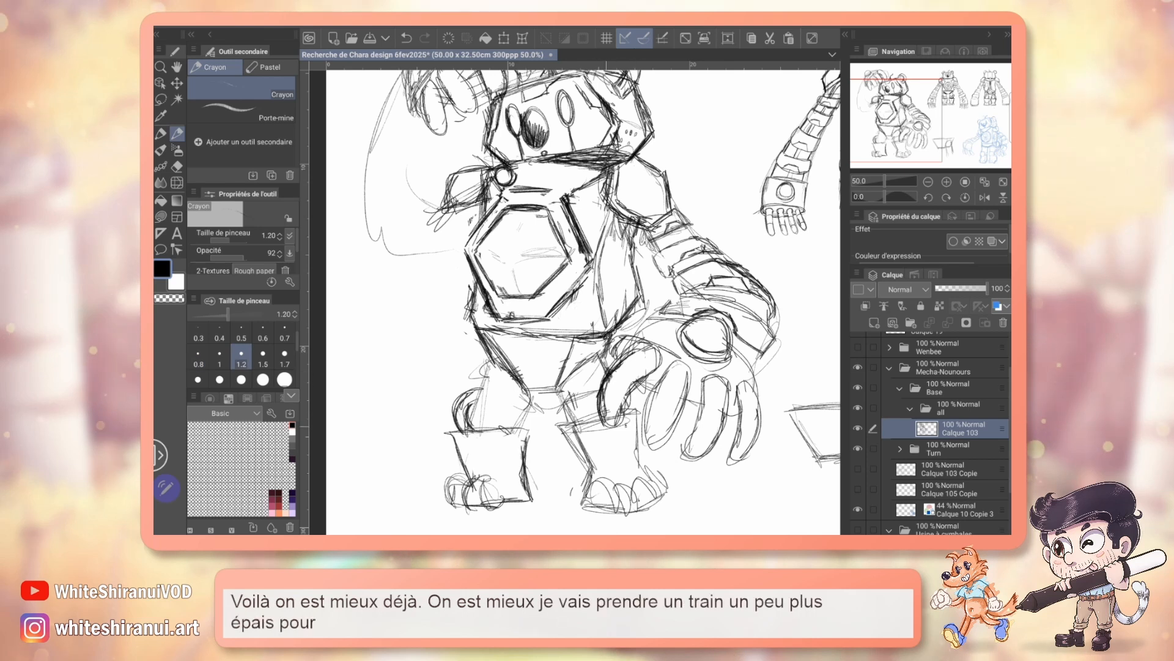
{"action": "mouse_move", "coordinate": [633, 350]}
{"action": "left_mouse_down"}
{"action": "mouse_move", "coordinate": [654, 367]}
{"action": "mouse_move", "coordinate": [628, 396]}
{"action": "mouse_move", "coordinate": [652, 448]}
{"action": "left_mouse_up"}
{"action": "left_click_drag", "start_coordinate": [686, 370], "coordinate": [659, 445]}
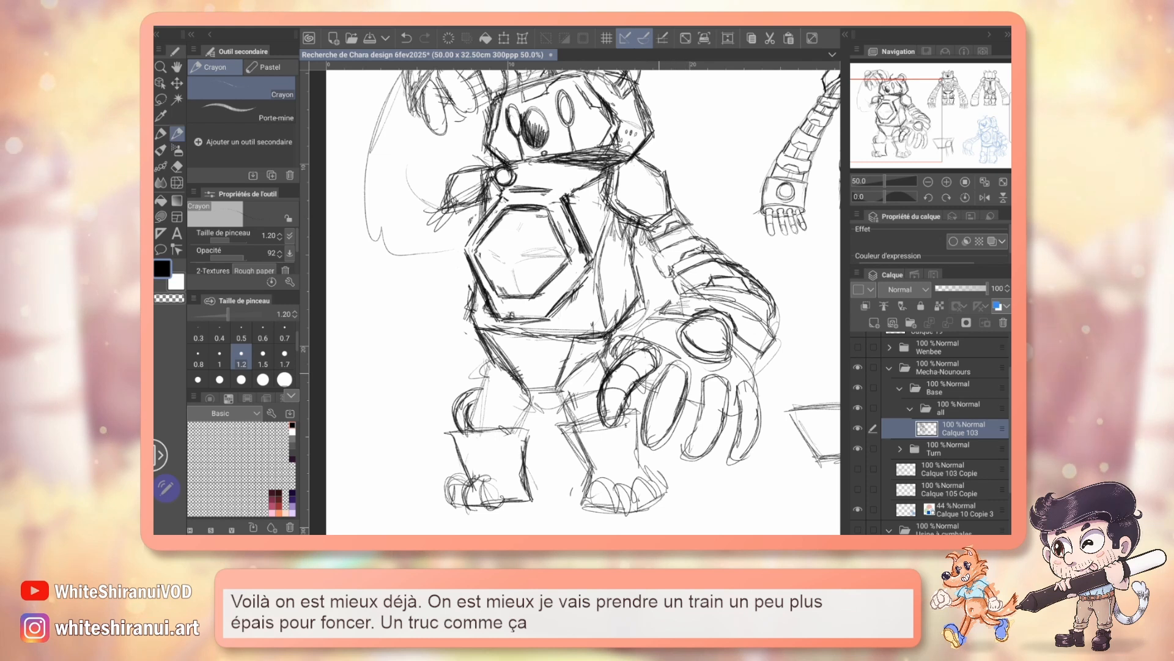
{"action": "mouse_move", "coordinate": [656, 388]}
{"action": "left_mouse_down"}
{"action": "mouse_move", "coordinate": [682, 396]}
{"action": "mouse_move", "coordinate": [673, 422]}
{"action": "left_mouse_up"}
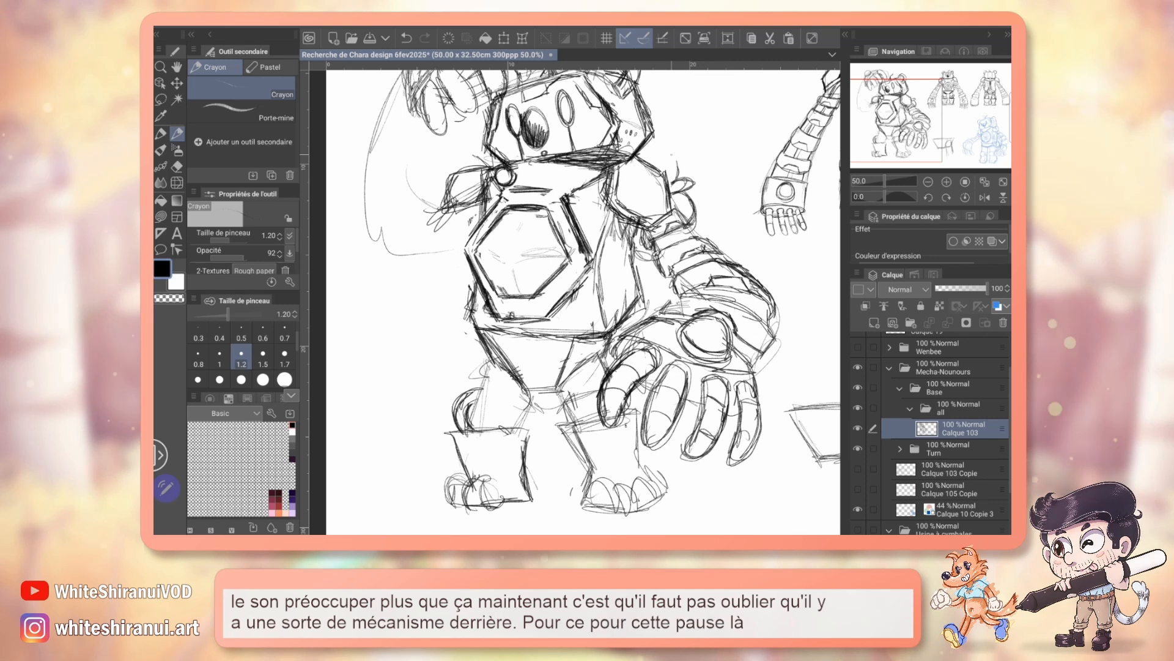
{"action": "key", "text": "ctrl+s"}
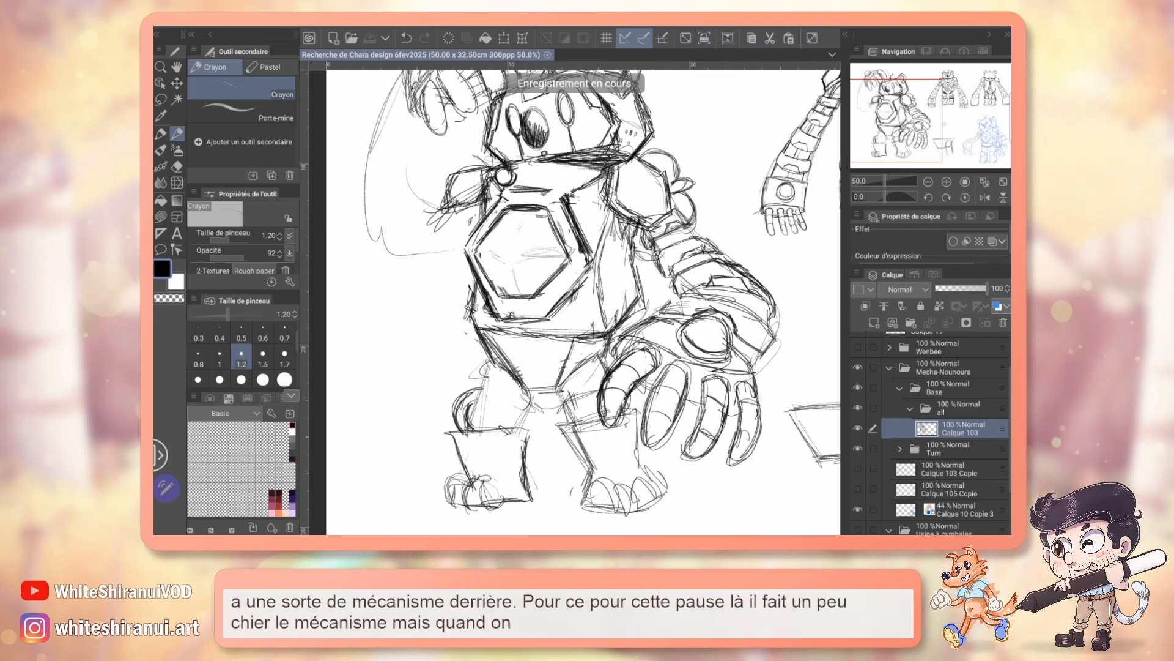
Step: Sketch the raised arm's overlapping curved segments from elbow to hand with the pencil size at 0.8
{"action": "mouse_move", "coordinate": [932, 133]}
{"action": "left_mouse_down"}
{"action": "mouse_move", "coordinate": [945, 121]}
{"action": "mouse_move", "coordinate": [993, 123]}
{"action": "mouse_move", "coordinate": [949, 133]}
{"action": "mouse_move", "coordinate": [926, 123]}
{"action": "left_mouse_up"}
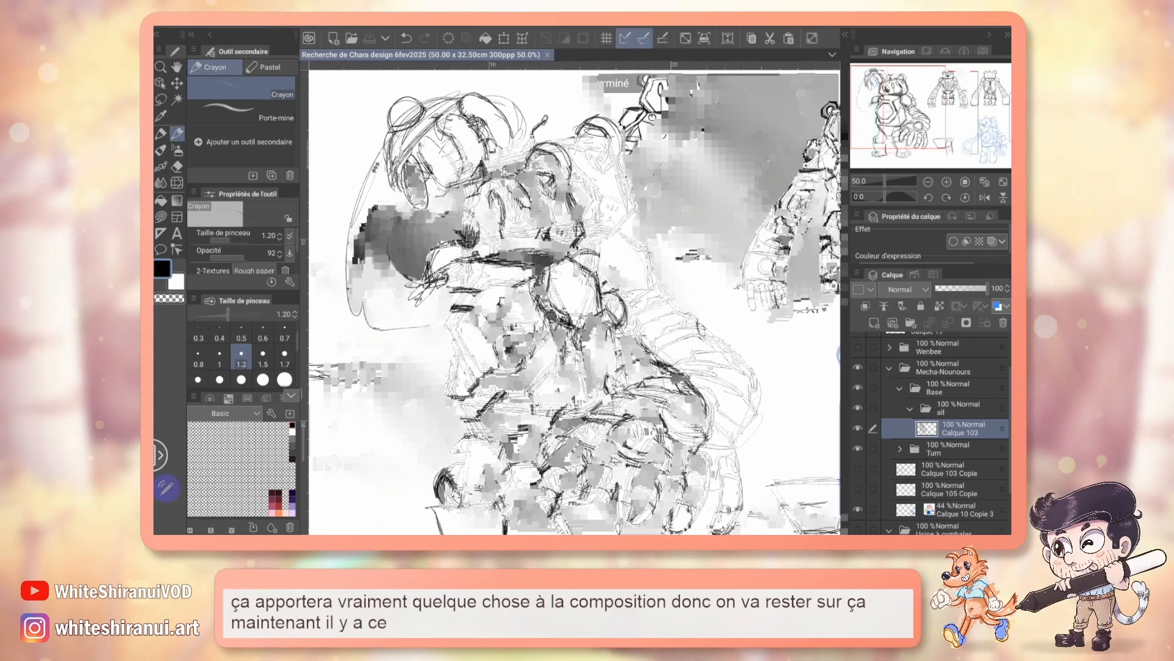
{"action": "left_click", "coordinate": [198, 357]}
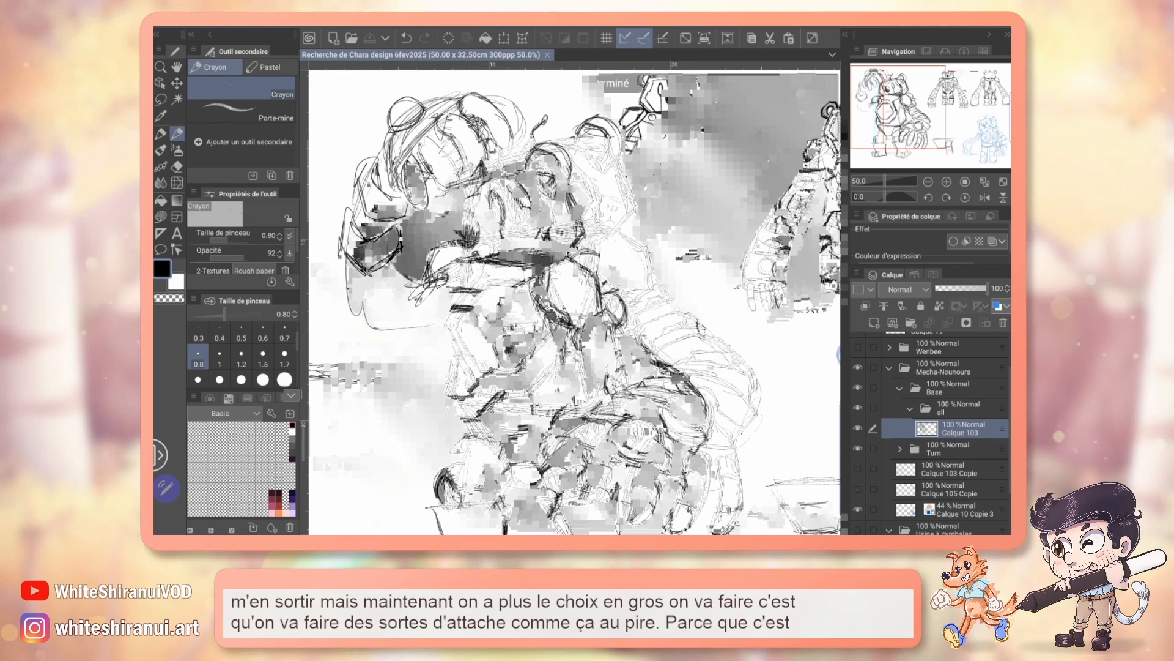
{"action": "left_click_drag", "start_coordinate": [716, 294], "coordinate": [430, 309]}
{"action": "left_click_drag", "start_coordinate": [612, 312], "coordinate": [505, 282]}
{"action": "mouse_move", "coordinate": [343, 299]}
{"action": "left_mouse_down"}
{"action": "mouse_move", "coordinate": [564, 307]}
{"action": "mouse_move", "coordinate": [814, 292]}
{"action": "left_mouse_up"}
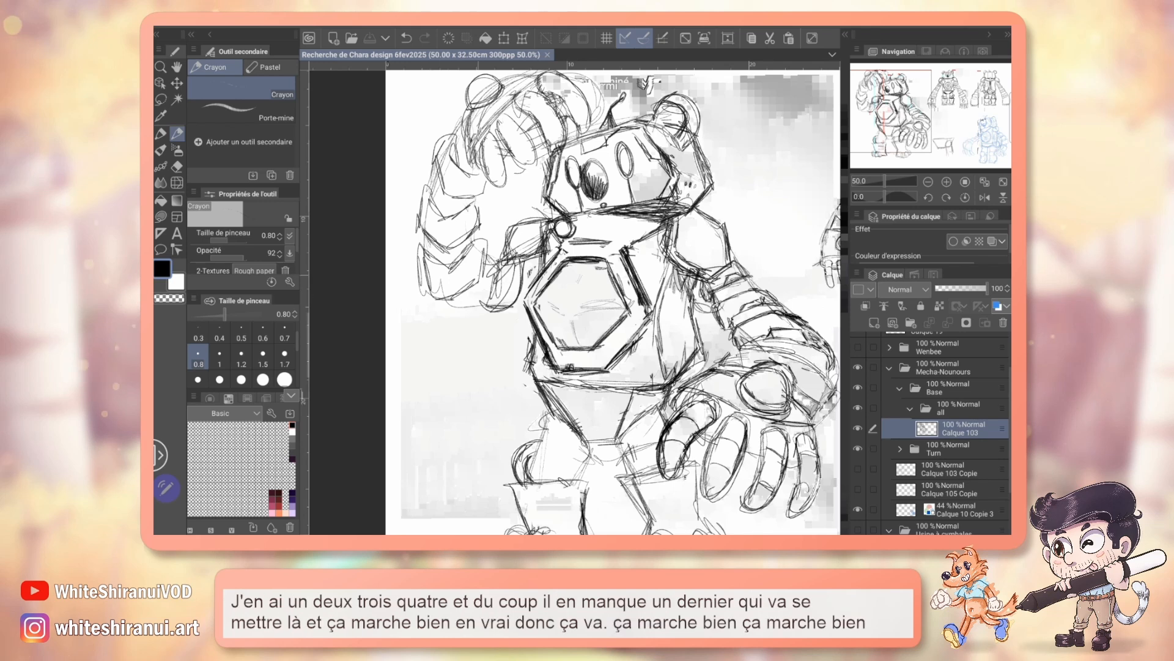
Step: Darken the raised hand's outline and fingers and add bands to the fingers with the pencil size at 1.2
{"action": "left_click_drag", "start_coordinate": [606, 276], "coordinate": [562, 343]}
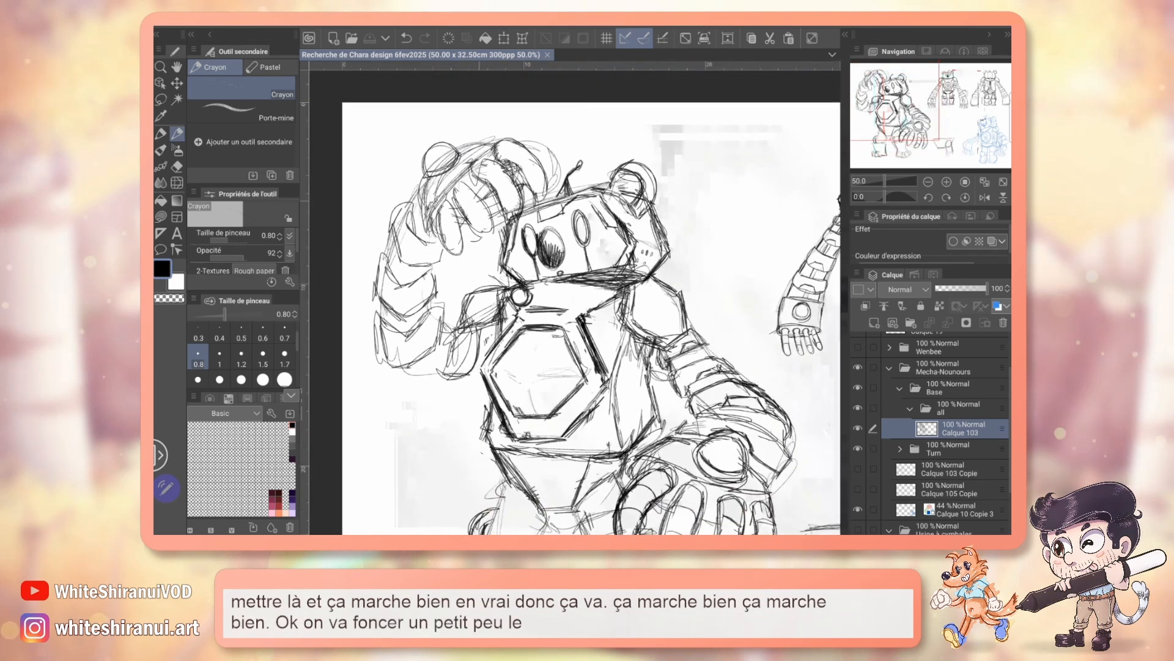
{"action": "left_click", "coordinate": [241, 356]}
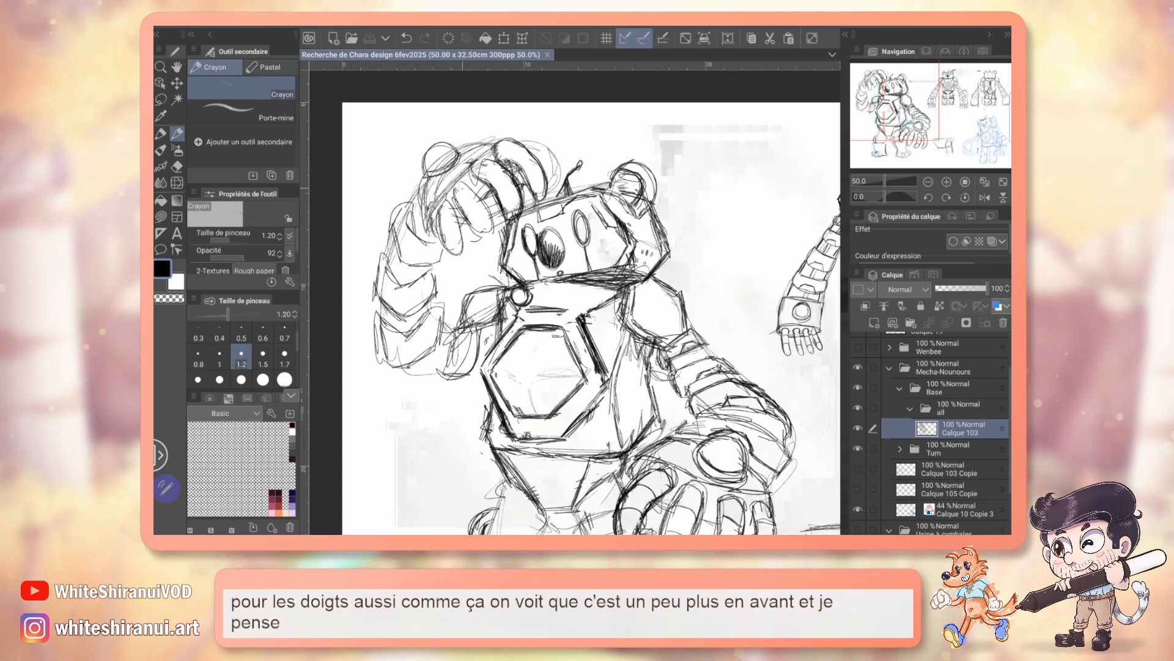
{"action": "left_click_drag", "start_coordinate": [463, 202], "coordinate": [482, 234]}
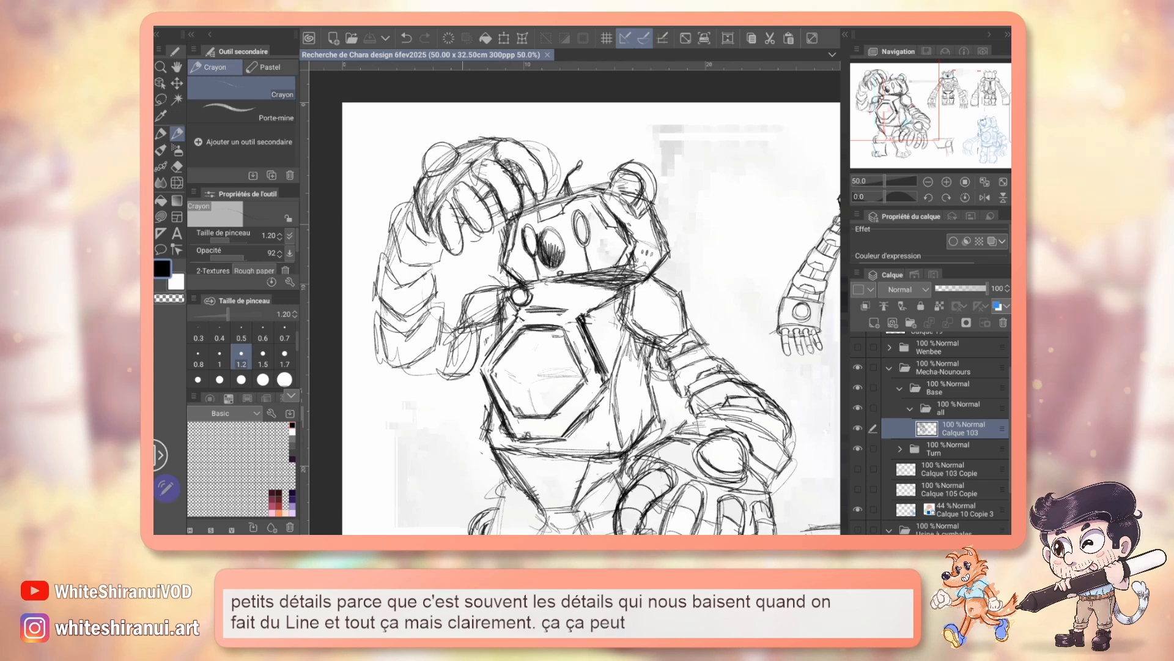
{"action": "left_click_drag", "start_coordinate": [612, 367], "coordinate": [550, 275]}
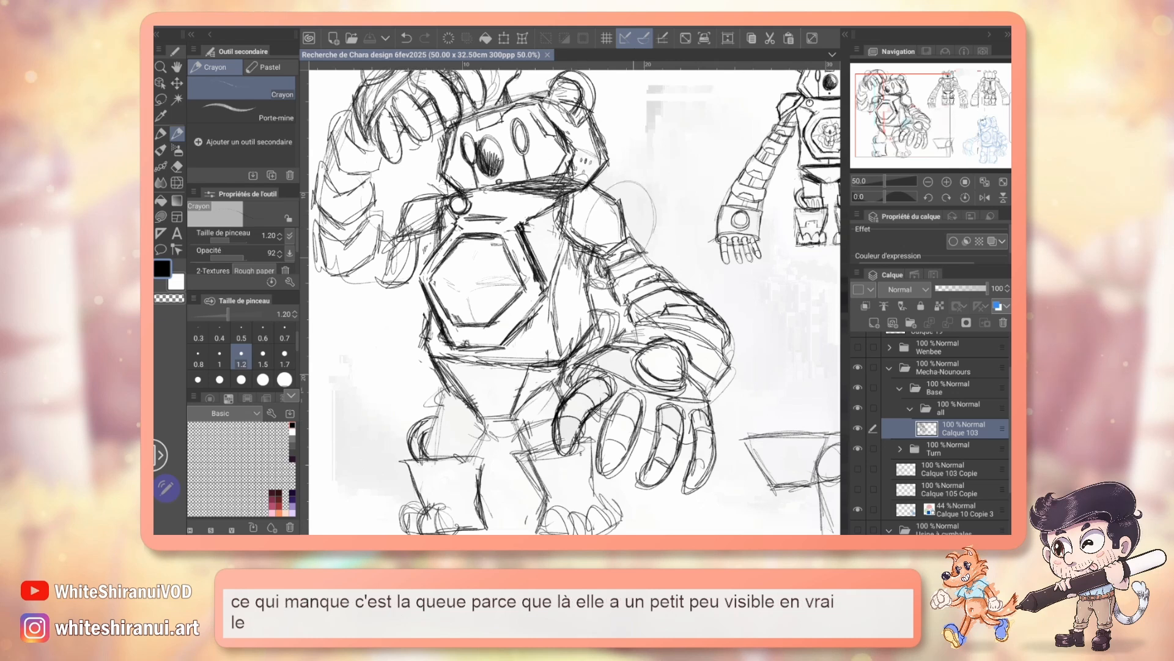
{"action": "left_click_drag", "start_coordinate": [733, 318], "coordinate": [408, 287]}
{"action": "left_click_drag", "start_coordinate": [367, 343], "coordinate": [820, 255]}
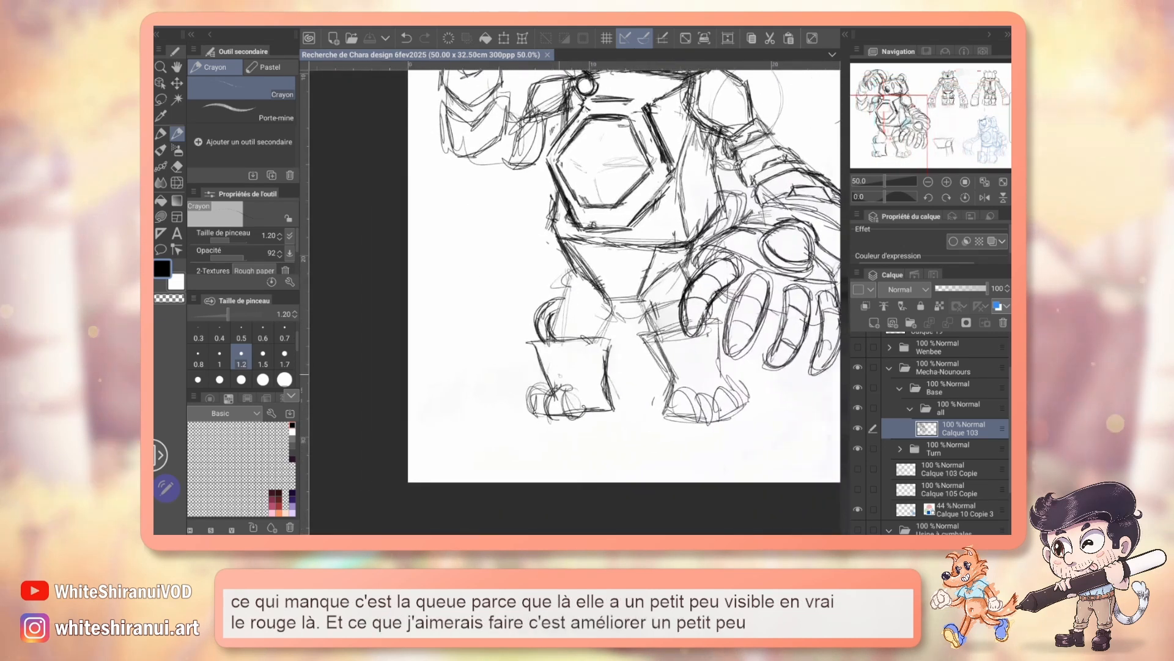
{"action": "left_click_drag", "start_coordinate": [648, 257], "coordinate": [540, 285]}
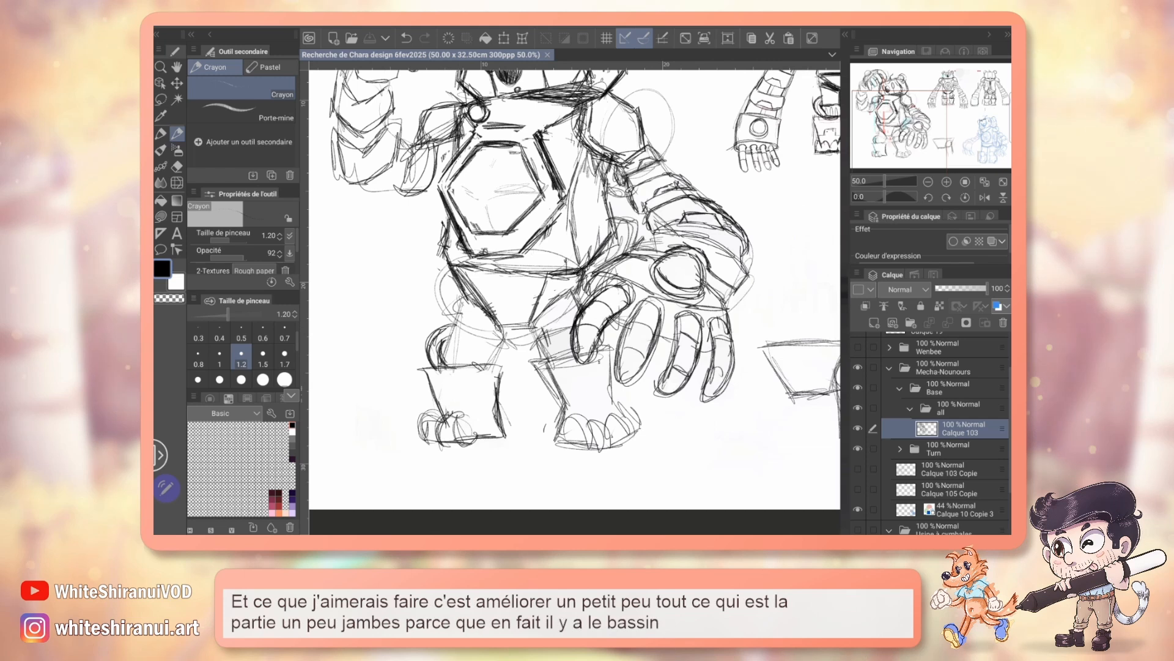
{"action": "left_click_drag", "start_coordinate": [587, 275], "coordinate": [514, 312]}
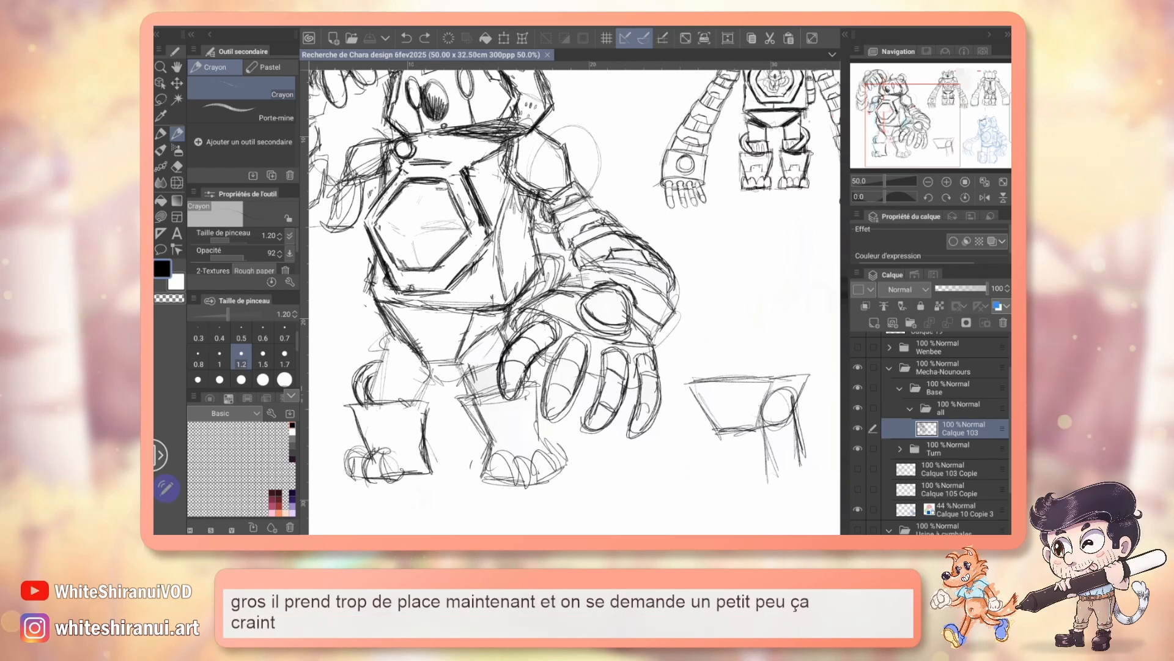
{"action": "key", "text": "m"}
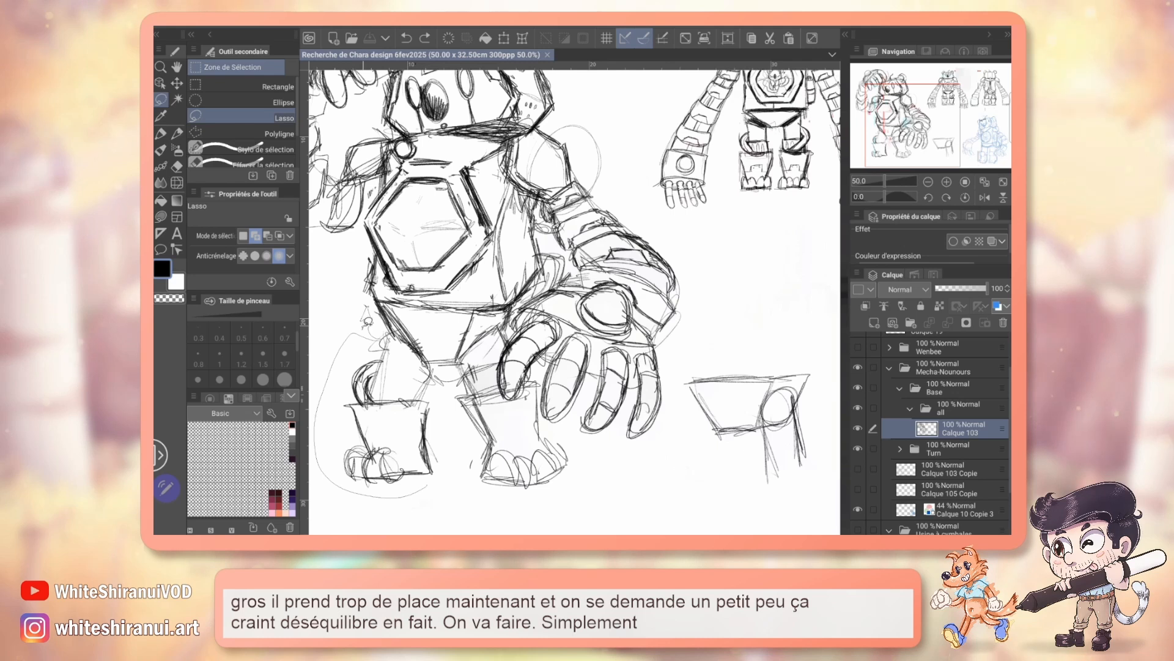
{"action": "left_click_drag", "start_coordinate": [367, 321], "coordinate": [366, 318]}
{"action": "key", "text": "Delete"}
{"action": "key", "text": "ctrl+d"}
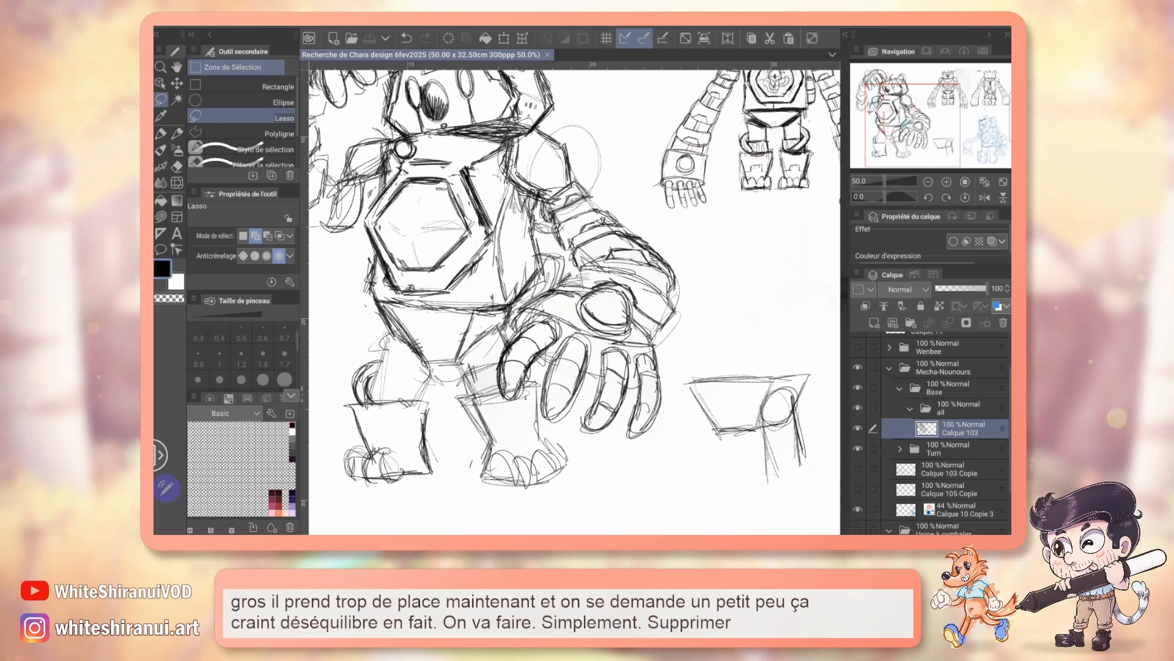
Step: Erase the upper part of the pelvis below the torso, then lasso the legs with the remaining pelvis and move them up toward the torso
{"action": "key", "text": "e"}
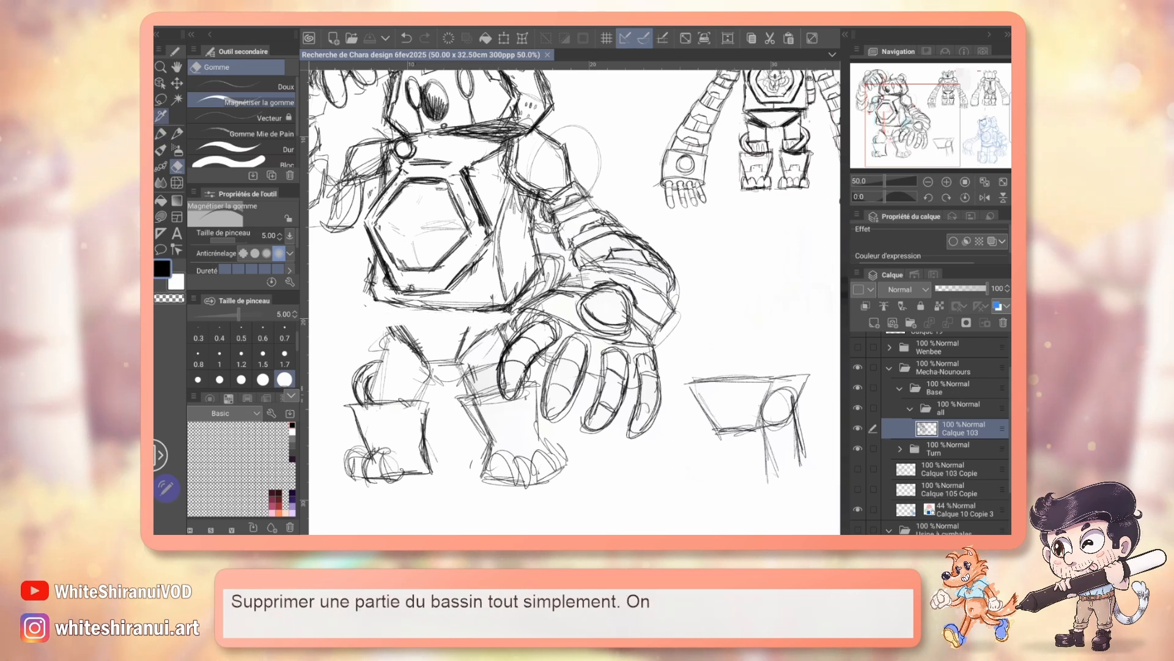
{"action": "key", "text": "m"}
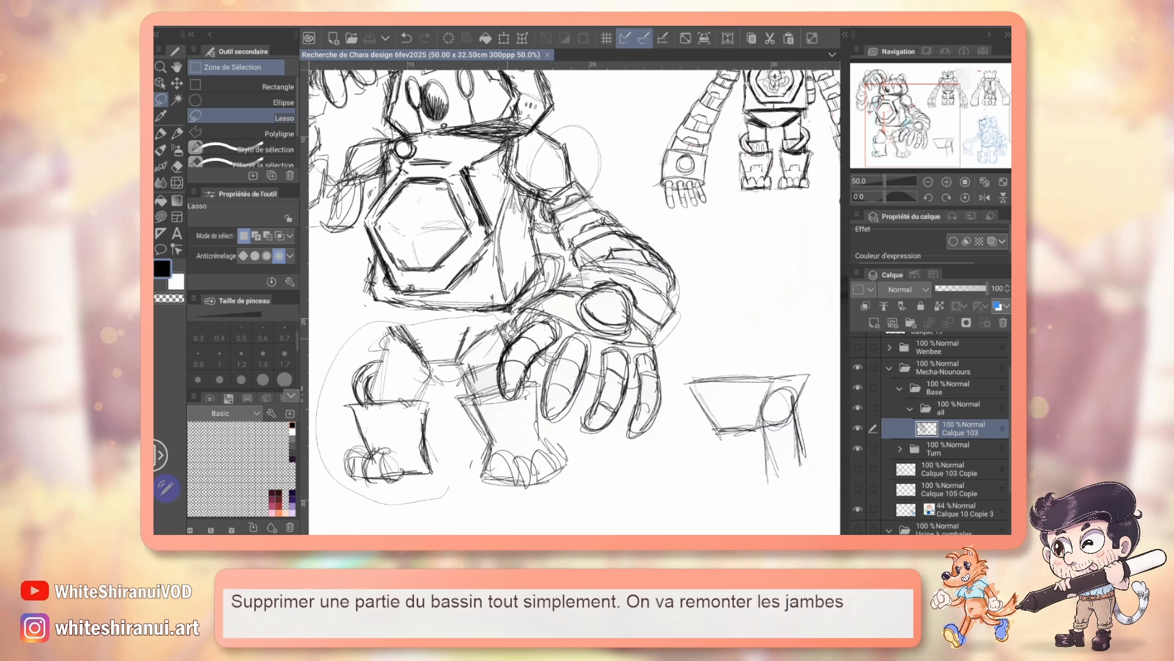
{"action": "mouse_move", "coordinate": [450, 489]}
{"action": "left_mouse_down"}
{"action": "mouse_move", "coordinate": [569, 439]}
{"action": "mouse_move", "coordinate": [449, 483]}
{"action": "left_mouse_up"}
{"action": "key", "text": "k"}
{"action": "left_click_drag", "start_coordinate": [489, 444], "coordinate": [485, 427]}
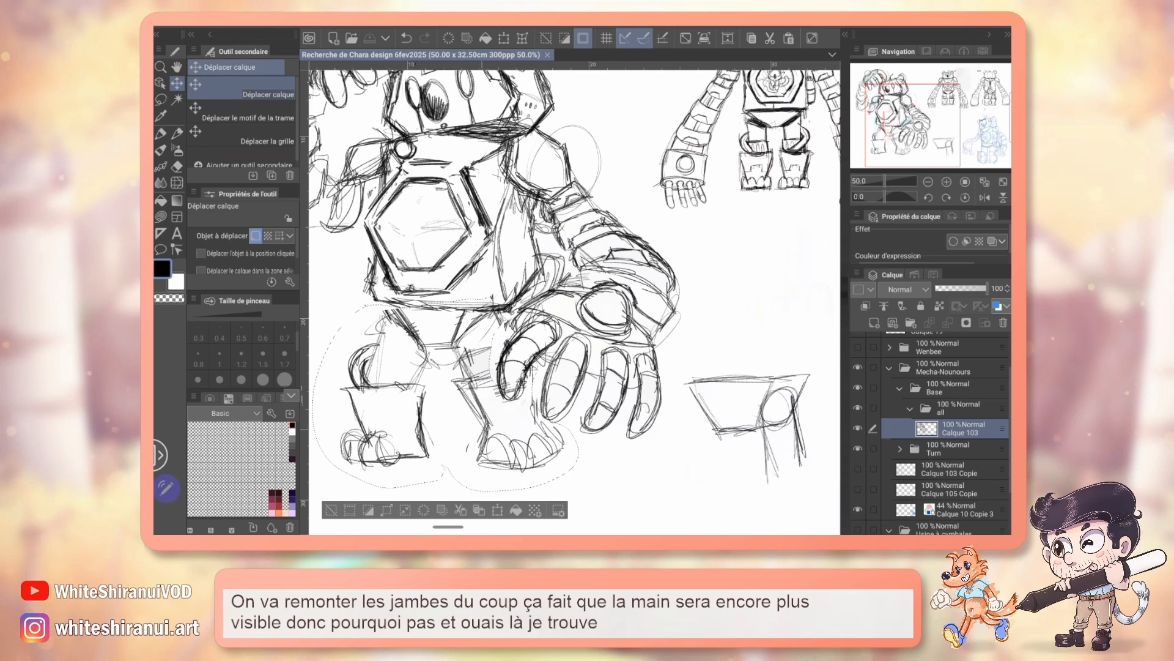
Step: Mark the torso's side edges in red with the 1.2 marker on the front view of the design sheet, and undo the marks
{"action": "mouse_move", "coordinate": [670, 275]}
{"action": "left_mouse_down"}
{"action": "mouse_move", "coordinate": [597, 283]}
{"action": "mouse_move", "coordinate": [407, 354]}
{"action": "mouse_move", "coordinate": [583, 338]}
{"action": "mouse_move", "coordinate": [525, 358]}
{"action": "left_mouse_up"}
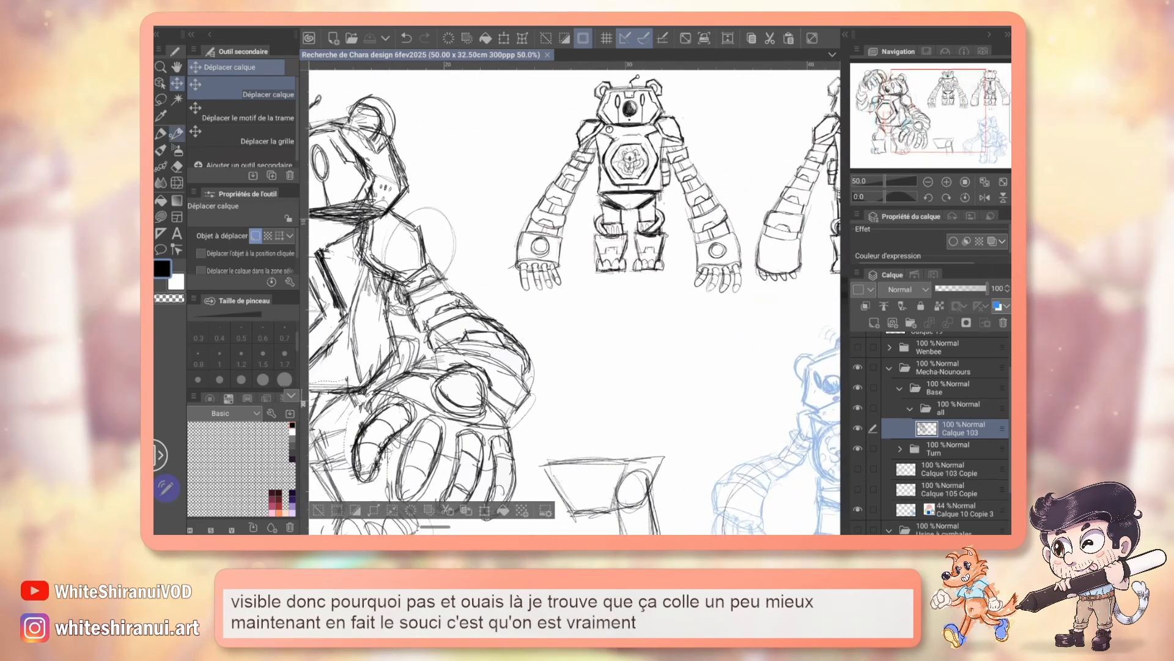
{"action": "key", "text": "p"}
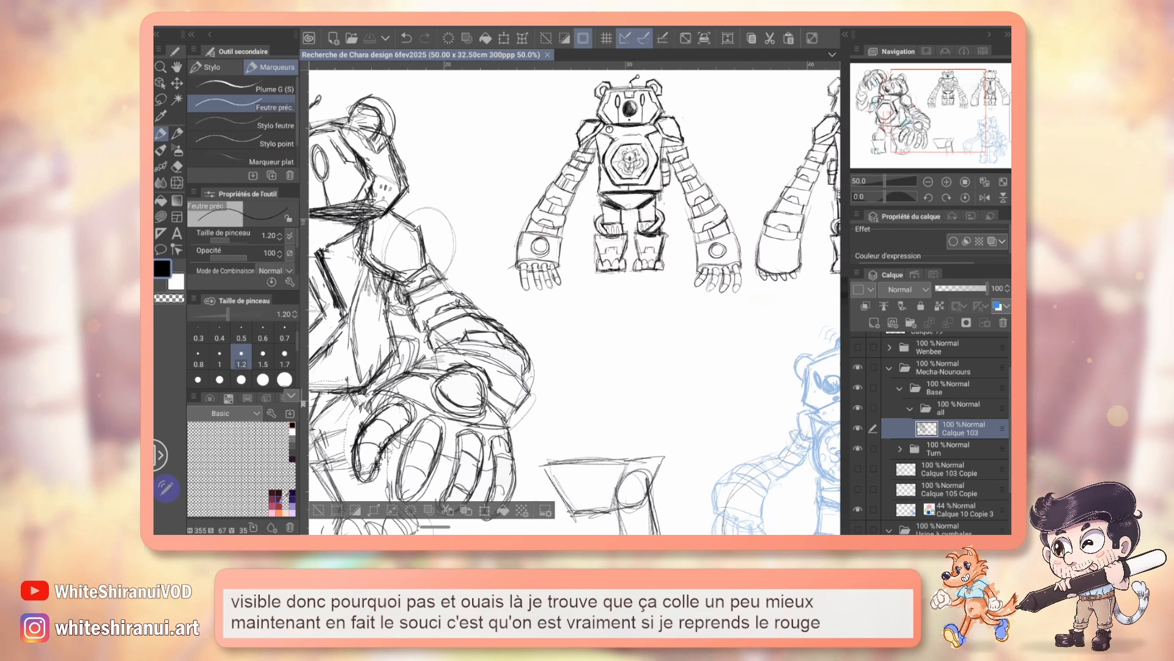
{"action": "left_click", "coordinate": [279, 506]}
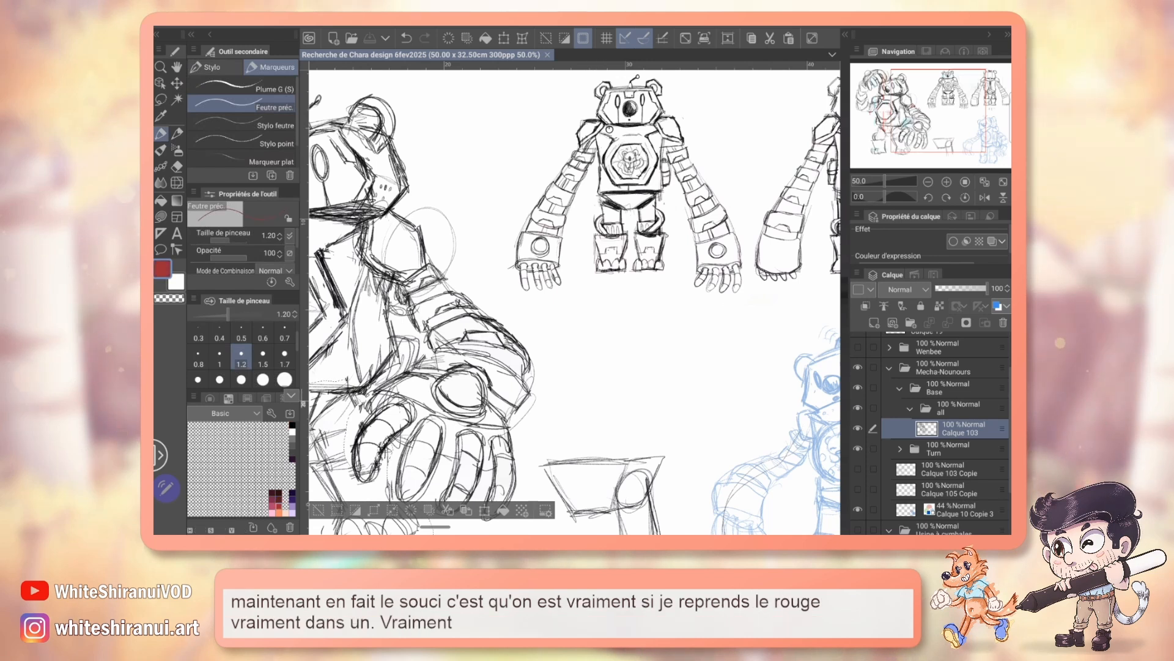
{"action": "key", "text": "ctrl+d"}
{"action": "left_click_drag", "start_coordinate": [599, 146], "coordinate": [603, 207]}
{"action": "left_click_drag", "start_coordinate": [661, 141], "coordinate": [659, 200]}
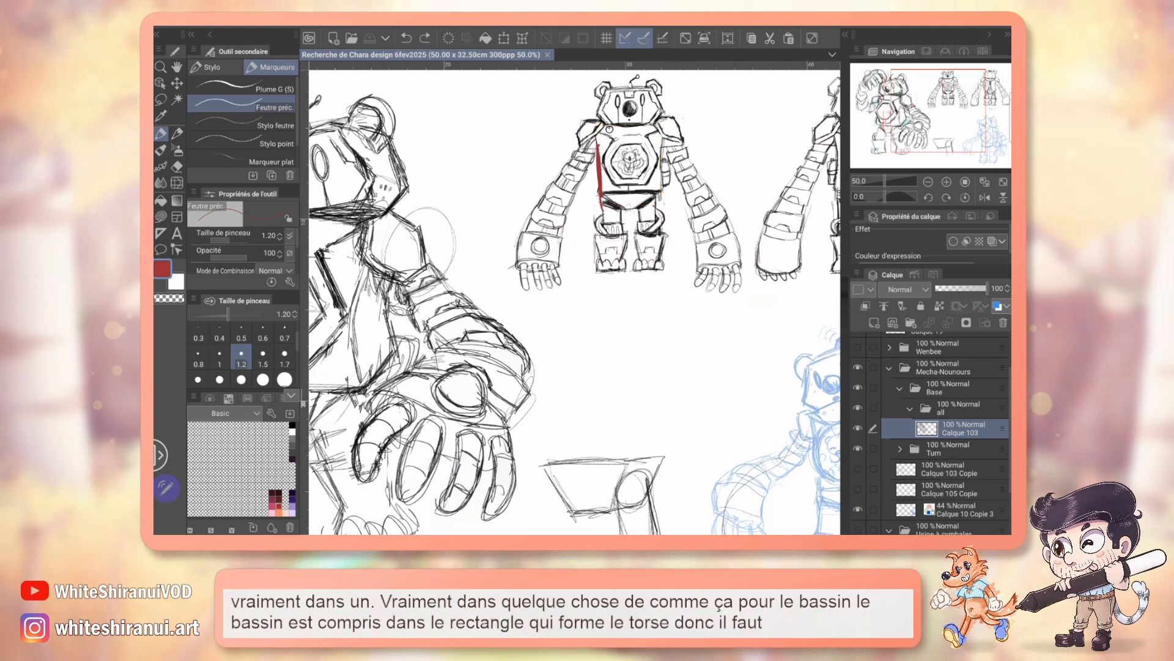
{"action": "key", "text": "ctrl+z"}
Step: Trace a red guide down the posed bear's torso sides and around the tapering pelvis, and undo it
{"action": "mouse_move", "coordinate": [526, 343]}
{"action": "left_mouse_down"}
{"action": "mouse_move", "coordinate": [578, 303]}
{"action": "mouse_move", "coordinate": [689, 256]}
{"action": "left_mouse_up"}
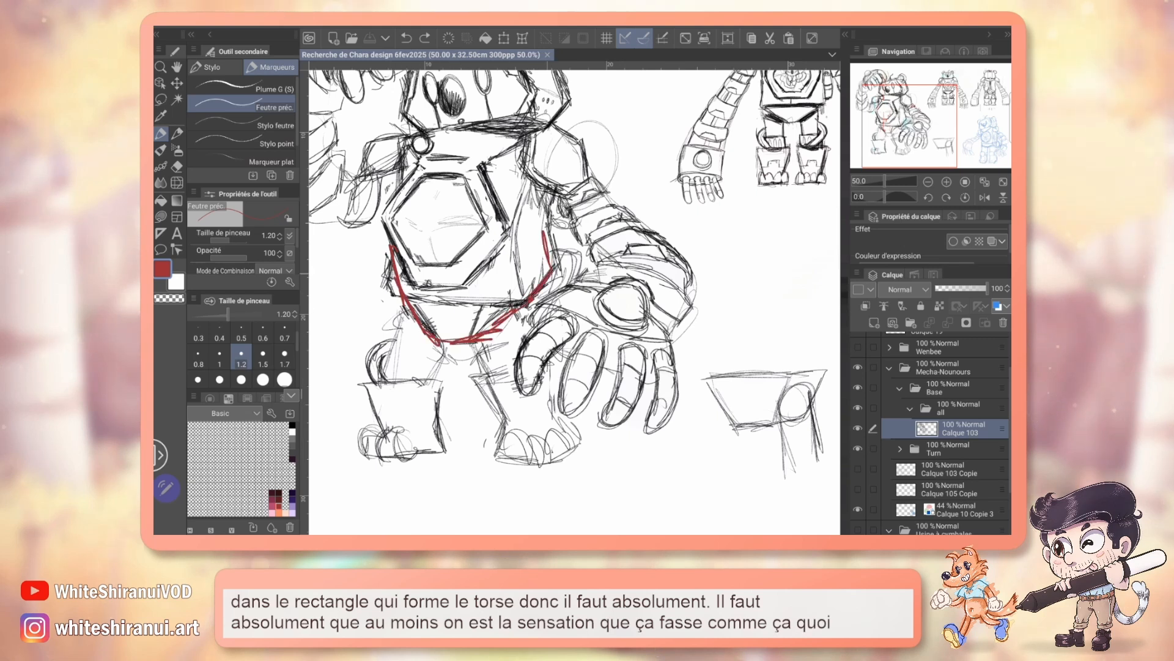
{"action": "left_click_drag", "start_coordinate": [542, 196], "coordinate": [550, 273]}
{"action": "left_click_drag", "start_coordinate": [431, 338], "coordinate": [491, 338]}
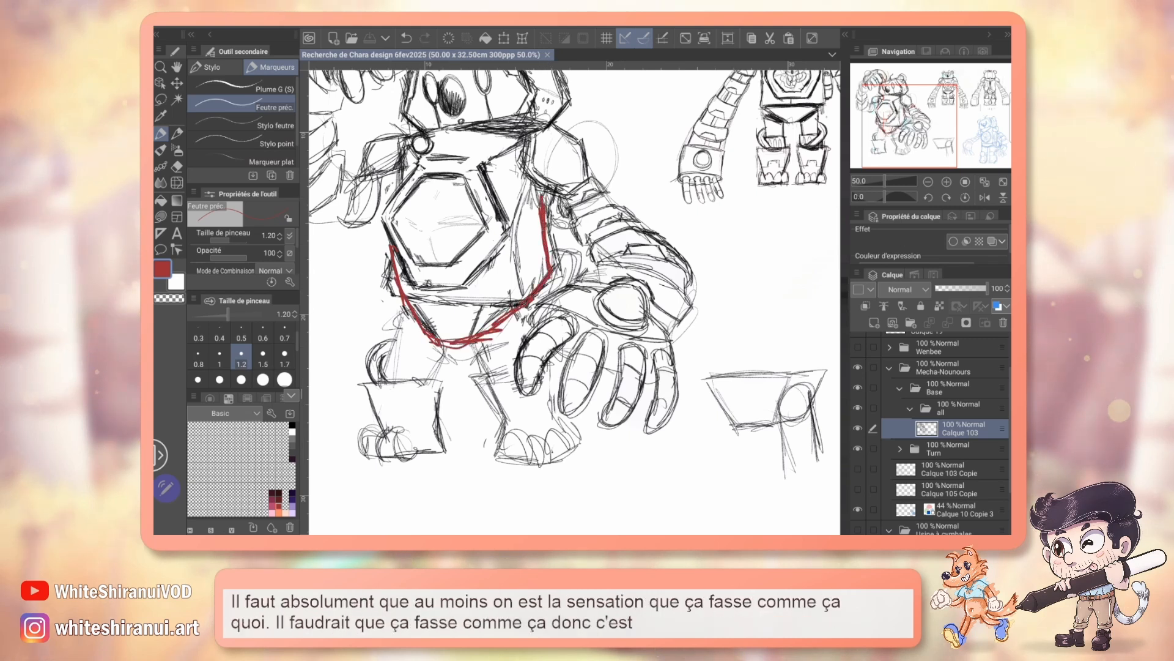
{"action": "key", "text": "ctrl+z"}
{"action": "key", "text": "ctrl+z"}
Step: Erase the torso's lower corner under the raised arm and redraw the torso's bottom edge higher with the black 1.2 pencil
{"action": "key", "text": "p"}
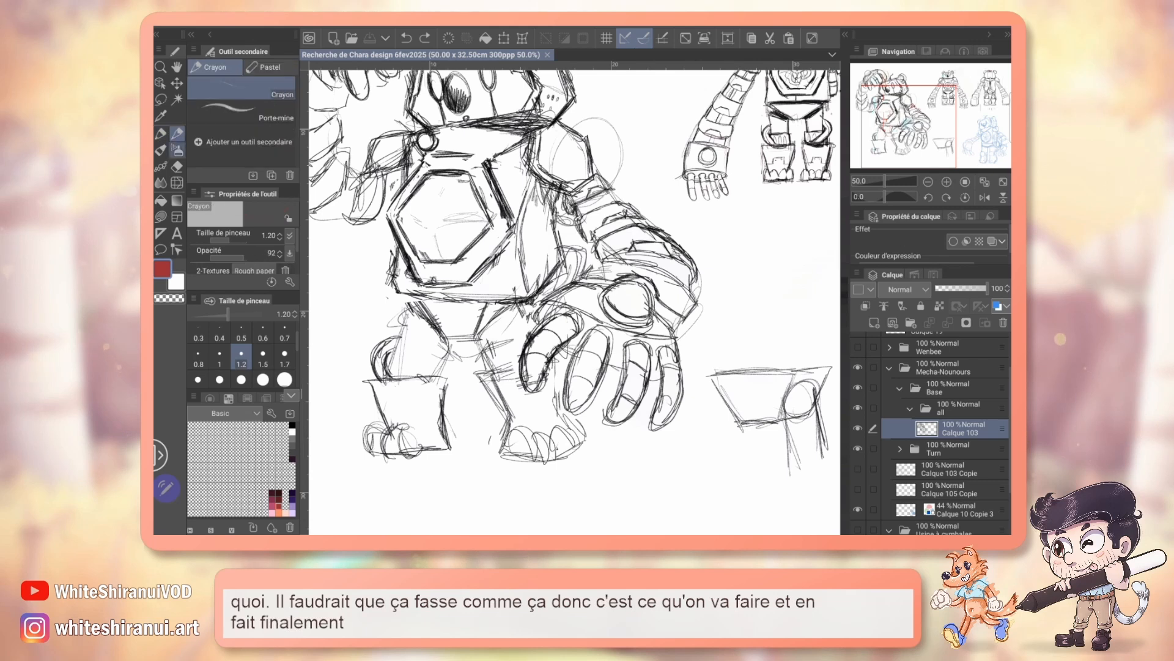
{"action": "left_click", "coordinate": [292, 425]}
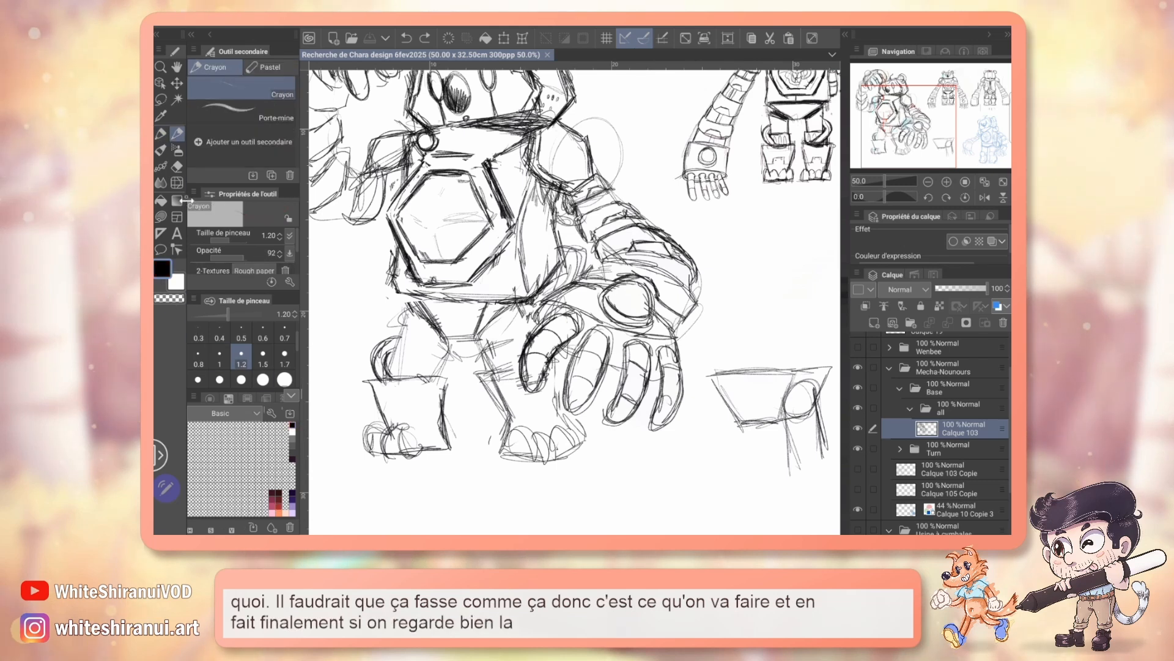
{"action": "key", "text": "e"}
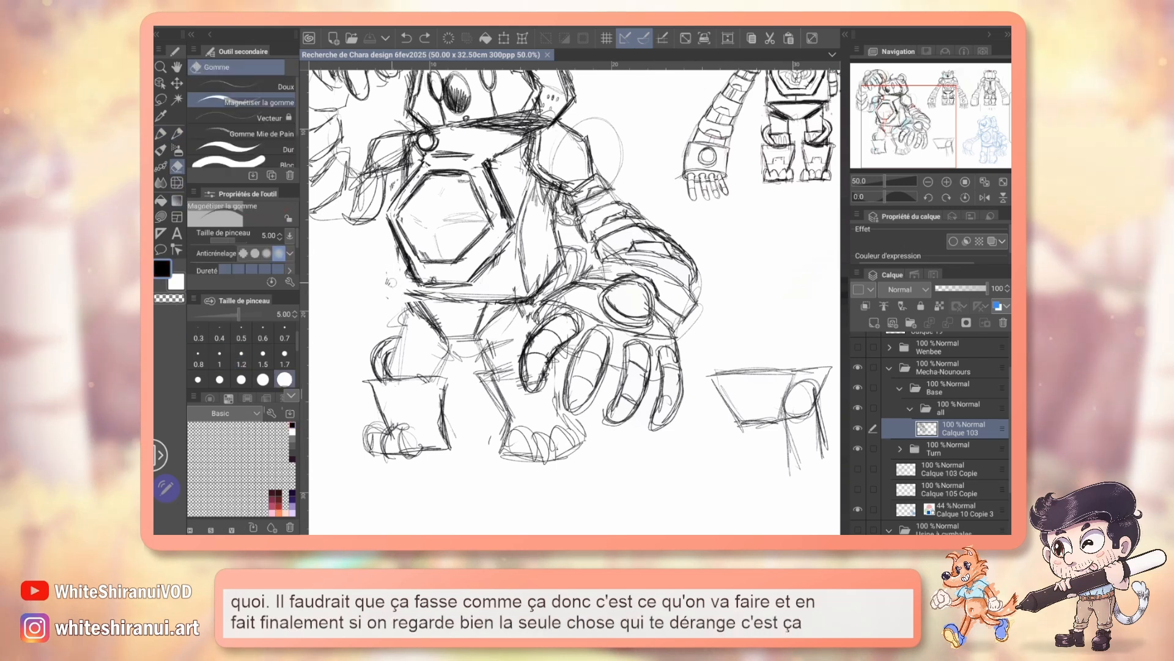
{"action": "left_click_drag", "start_coordinate": [389, 279], "coordinate": [398, 294]}
{"action": "key", "text": "p"}
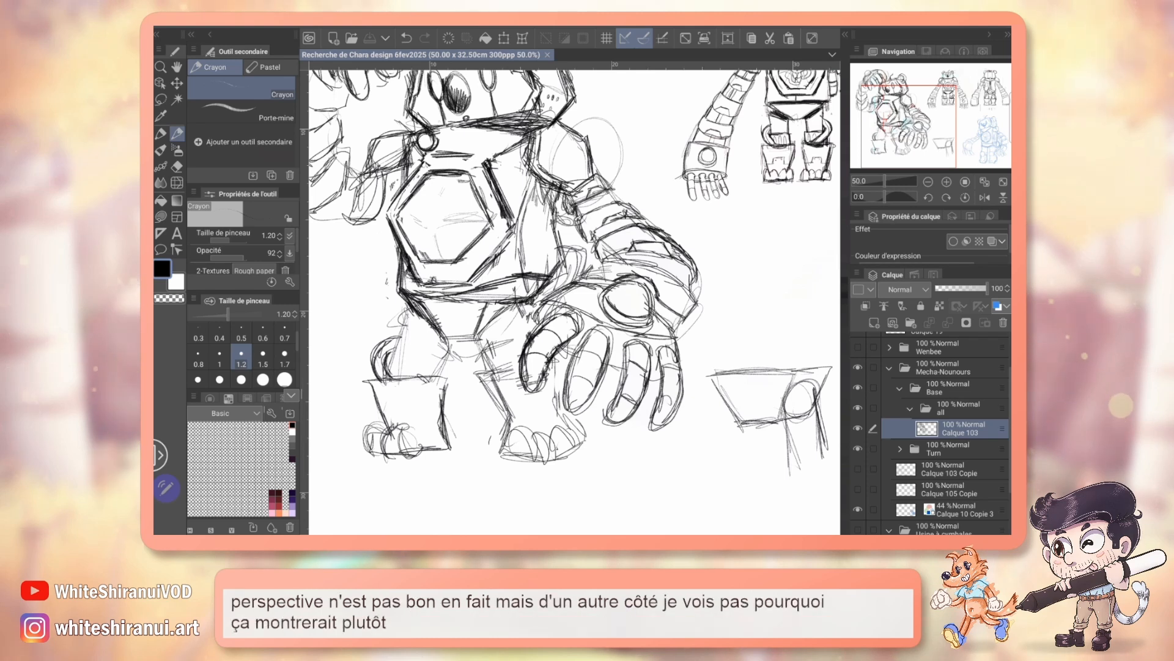
Step: Undo the last pencil strokes, redraw the pelvis as a bold tapering shape under the torso, and erase the stray lines around it
{"action": "key", "text": "ctrl+z"}
{"action": "key", "text": "ctrl+z"}
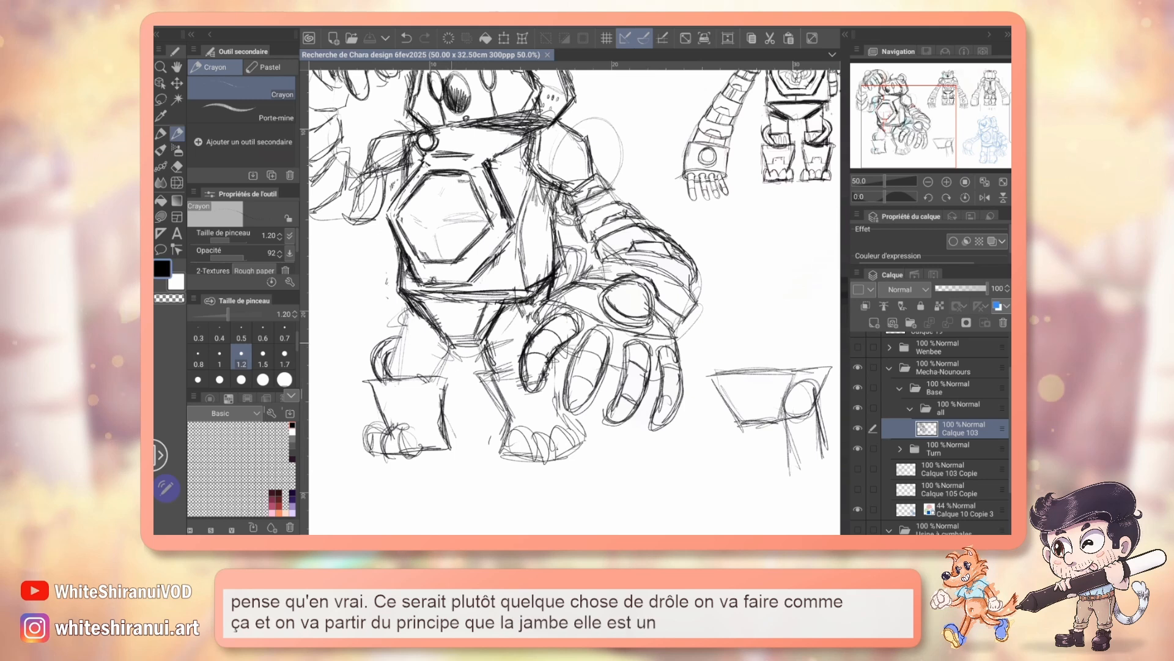
{"action": "key", "text": "e"}
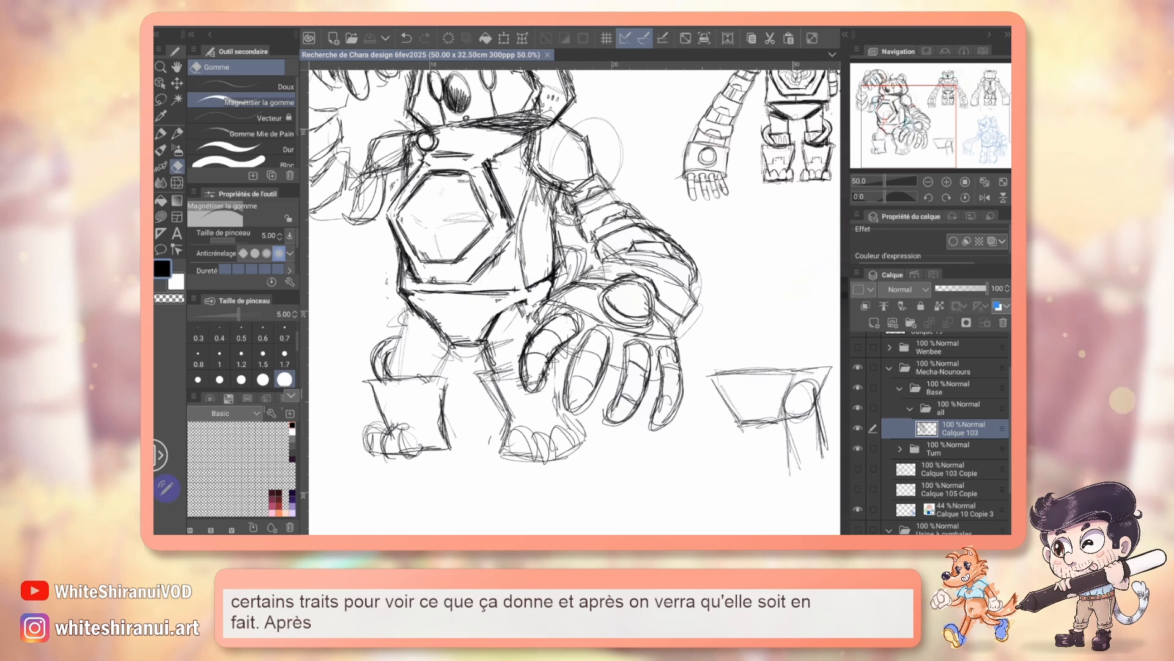
{"action": "mouse_move", "coordinate": [697, 226]}
{"action": "left_mouse_down"}
{"action": "mouse_move", "coordinate": [616, 294]}
{"action": "mouse_move", "coordinate": [454, 377]}
{"action": "mouse_move", "coordinate": [418, 347]}
{"action": "mouse_move", "coordinate": [719, 282]}
{"action": "left_mouse_up"}
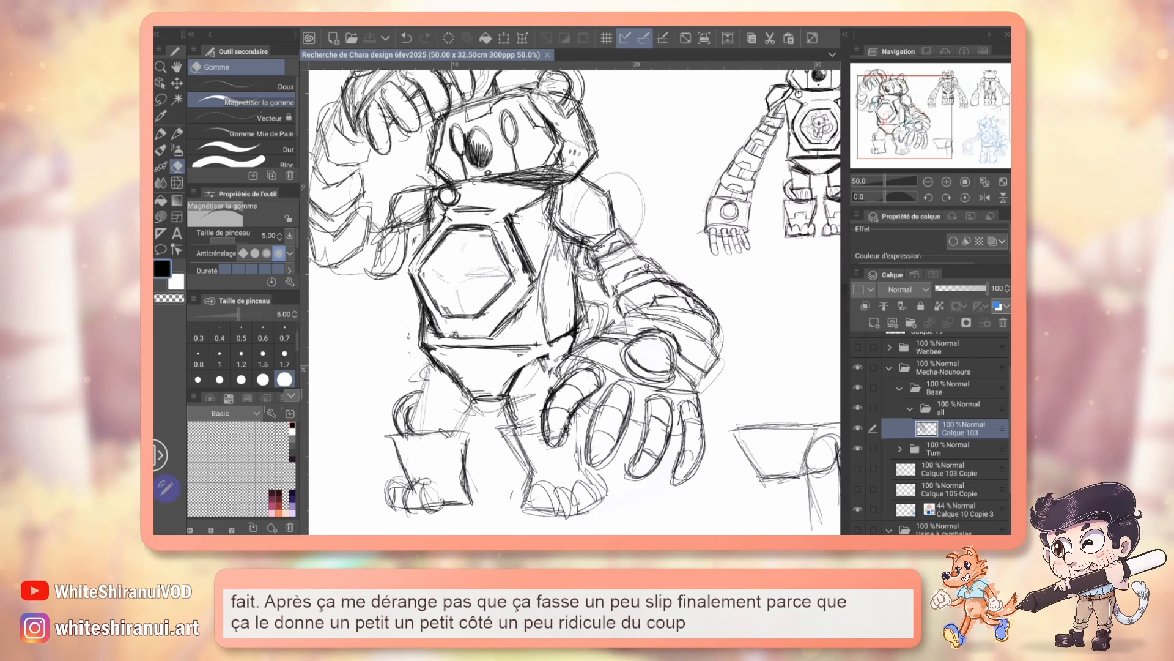
{"action": "mouse_move", "coordinate": [575, 302]}
{"action": "left_mouse_down"}
{"action": "mouse_move", "coordinate": [535, 317]}
{"action": "mouse_move", "coordinate": [537, 289]}
{"action": "mouse_move", "coordinate": [603, 255]}
{"action": "mouse_move", "coordinate": [602, 304]}
{"action": "mouse_move", "coordinate": [590, 269]}
{"action": "left_mouse_up"}
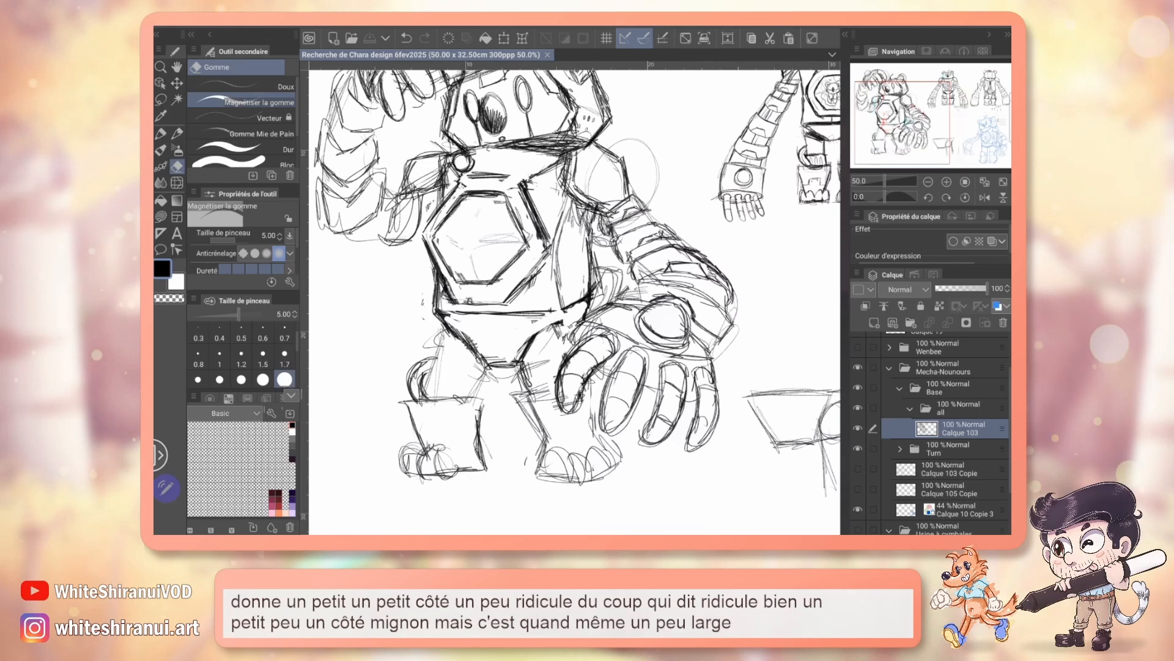
{"action": "key", "text": "m"}
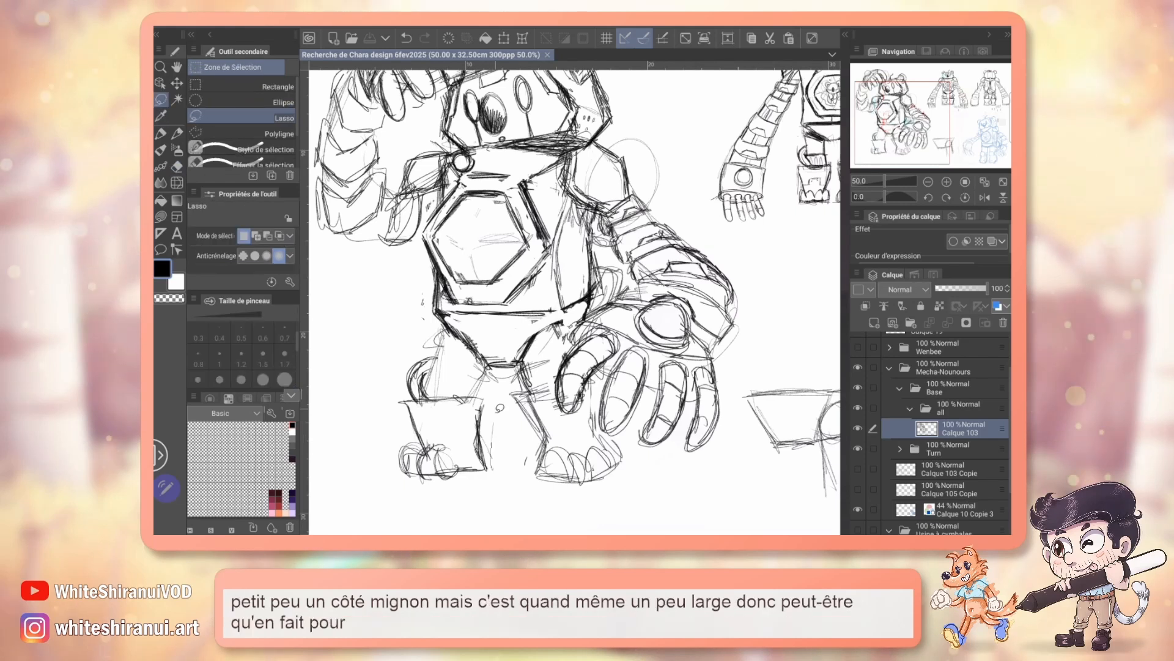
{"action": "left_click_drag", "start_coordinate": [392, 398], "coordinate": [387, 405]}
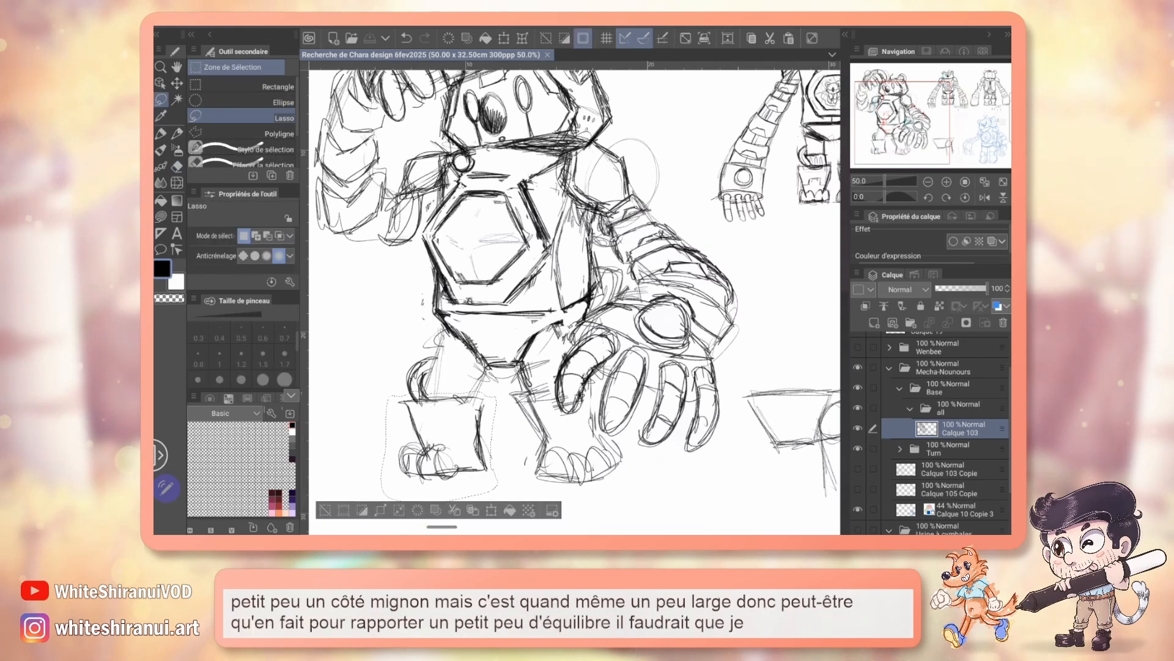
{"action": "left_click_drag", "start_coordinate": [575, 295], "coordinate": [575, 294]}
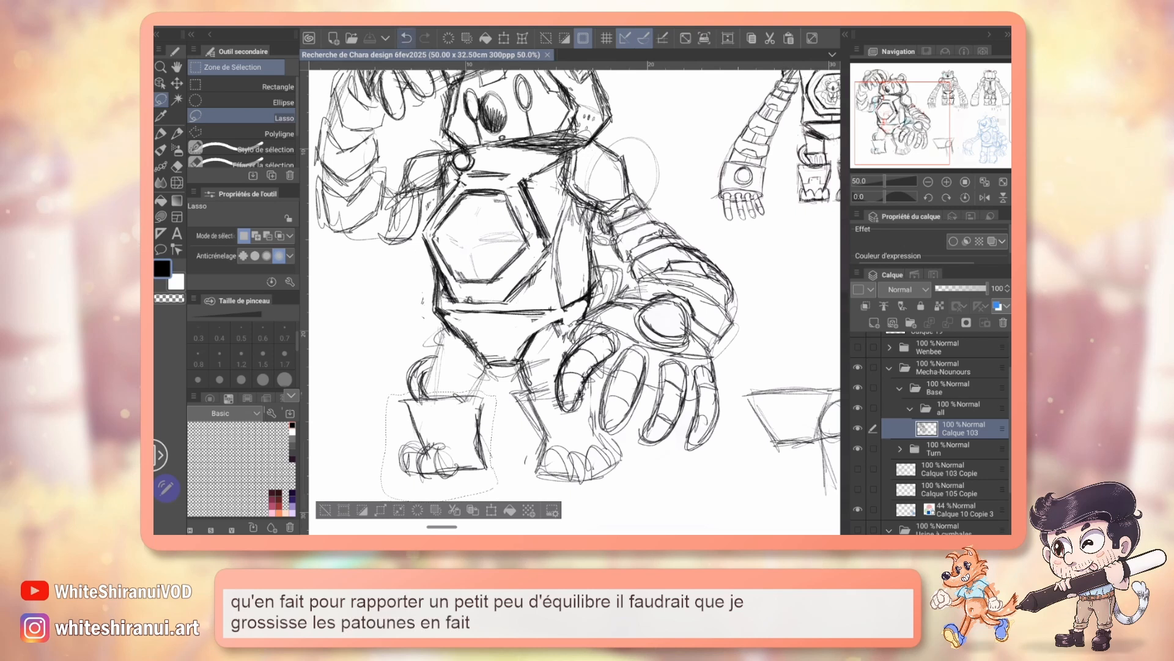
{"action": "key", "text": "ctrl+z"}
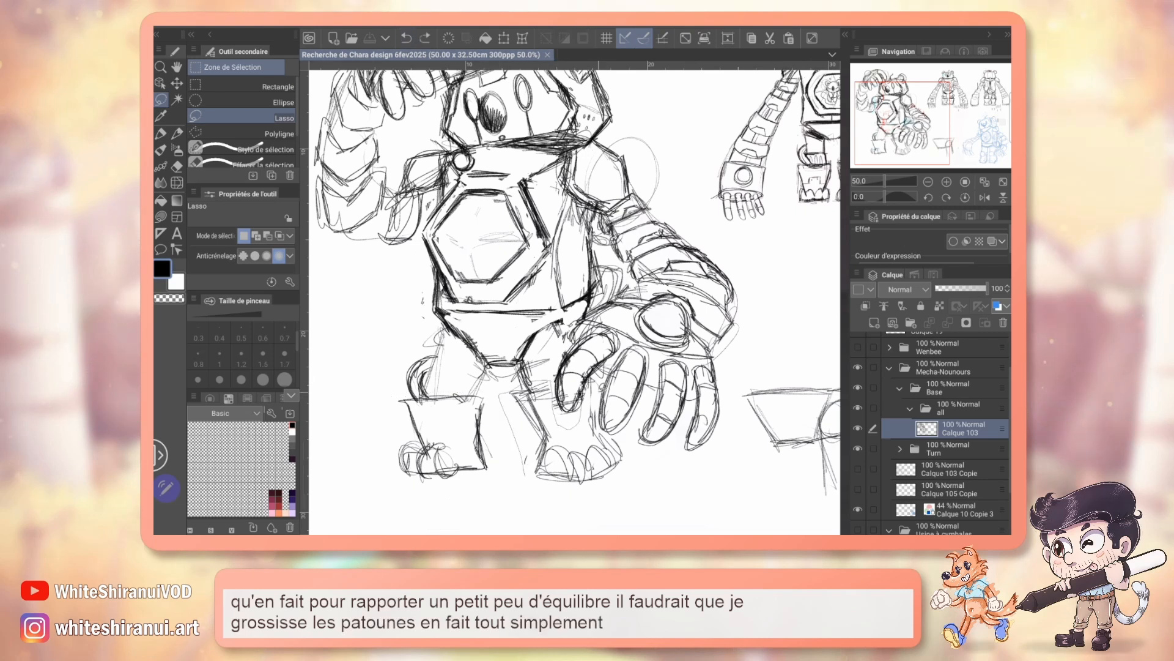
Step: Lasso both lower legs and feet together, scale them up slightly, and clear the selection
{"action": "mouse_move", "coordinate": [616, 493]}
{"action": "left_mouse_down"}
{"action": "mouse_move", "coordinate": [392, 480]}
{"action": "mouse_move", "coordinate": [465, 383]}
{"action": "mouse_move", "coordinate": [489, 395]}
{"action": "left_mouse_up"}
{"action": "key", "text": "ctrl+t"}
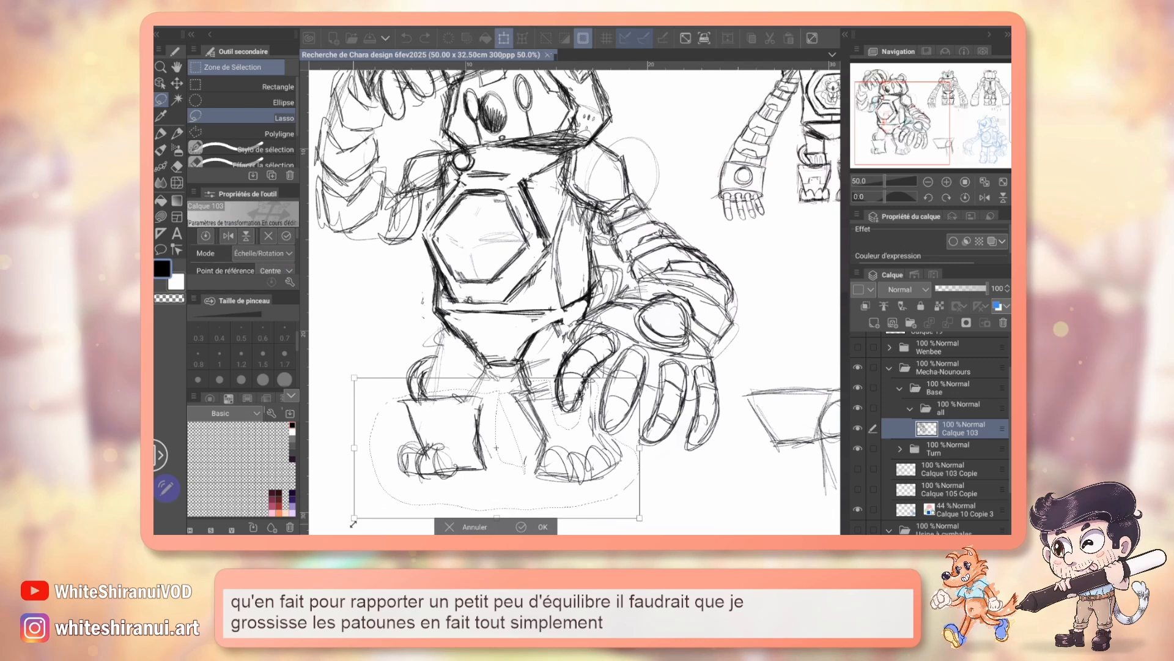
{"action": "left_click_drag", "start_coordinate": [353, 525], "coordinate": [351, 524]}
{"action": "left_click_drag", "start_coordinate": [615, 471], "coordinate": [610, 487]}
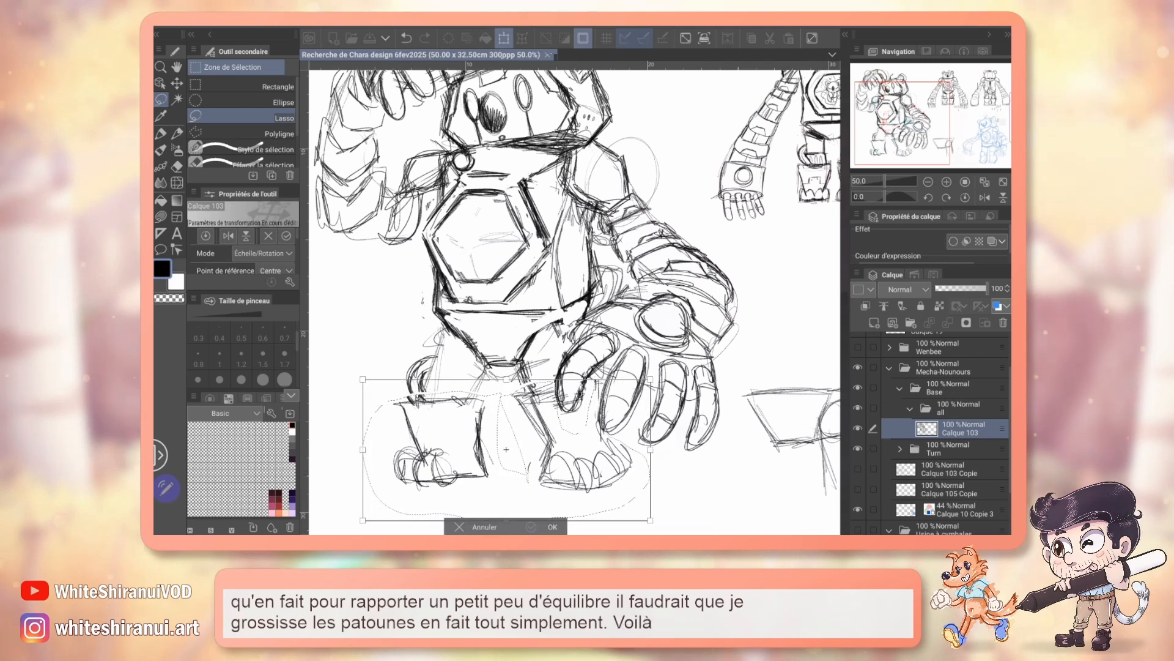
{"action": "key", "text": "Return"}
{"action": "key", "text": "ctrl+d"}
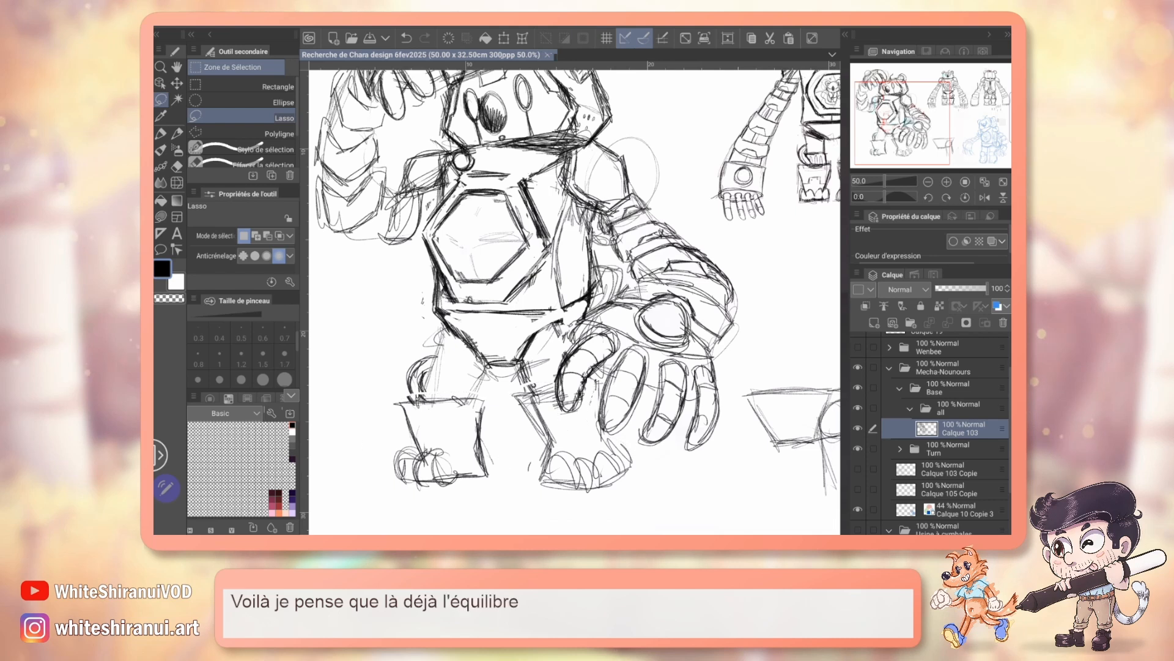
Step: Sketch a rectangular iron plate in black pencil above the lower leg on the raised-arm side
{"action": "left_click_drag", "start_coordinate": [575, 327], "coordinate": [564, 277]}
{"action": "key", "text": "p"}
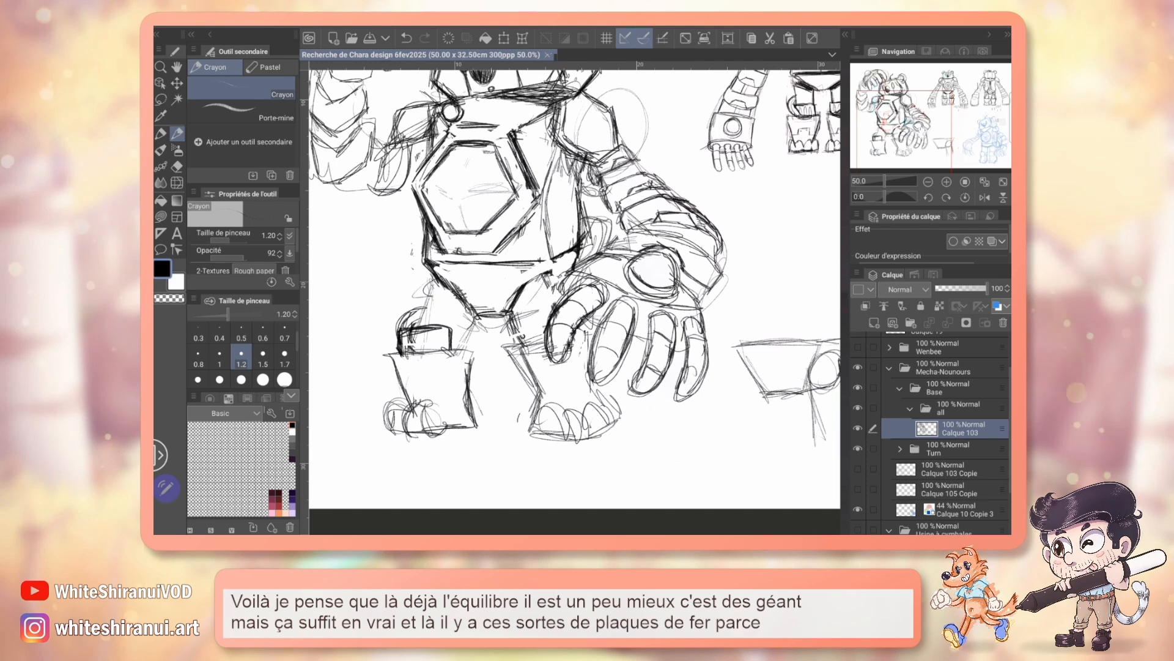
Step: Sketch a small leg diagram below the design sheet's front view, with a plate under the leg block, a ground line and an adjoining tilted block
{"action": "left_click_drag", "start_coordinate": [648, 284], "coordinate": [442, 289]}
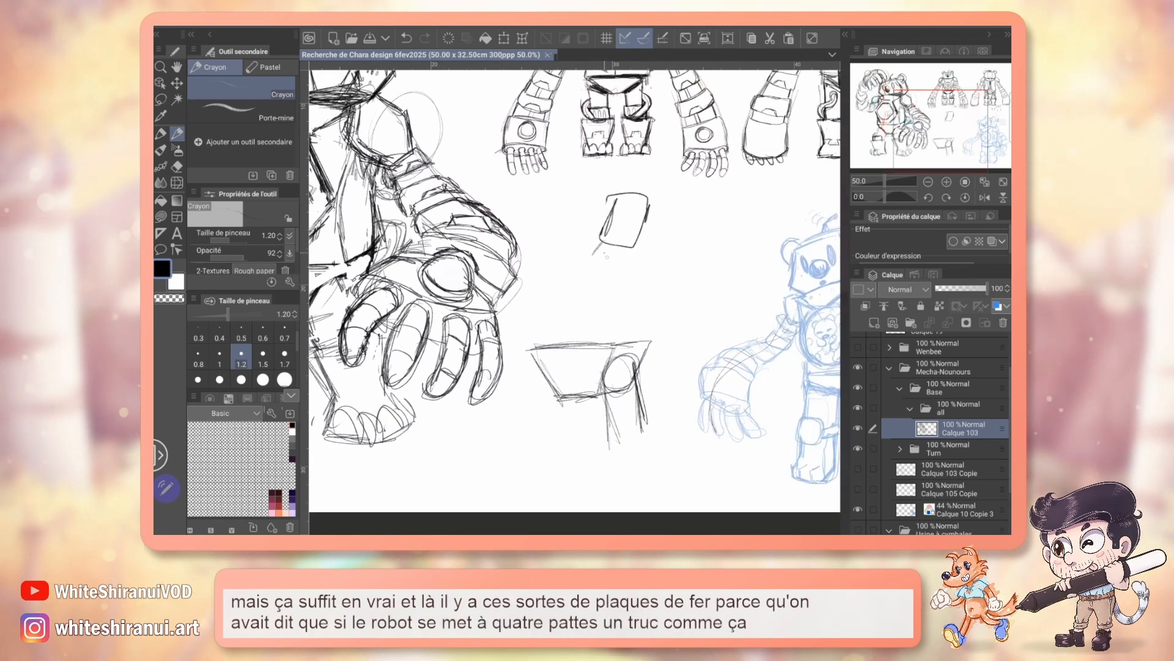
{"action": "mouse_move", "coordinate": [602, 245]}
{"action": "left_mouse_down"}
{"action": "mouse_move", "coordinate": [592, 265]}
{"action": "mouse_move", "coordinate": [626, 271]}
{"action": "left_mouse_up"}
{"action": "left_click_drag", "start_coordinate": [625, 271], "coordinate": [629, 250]}
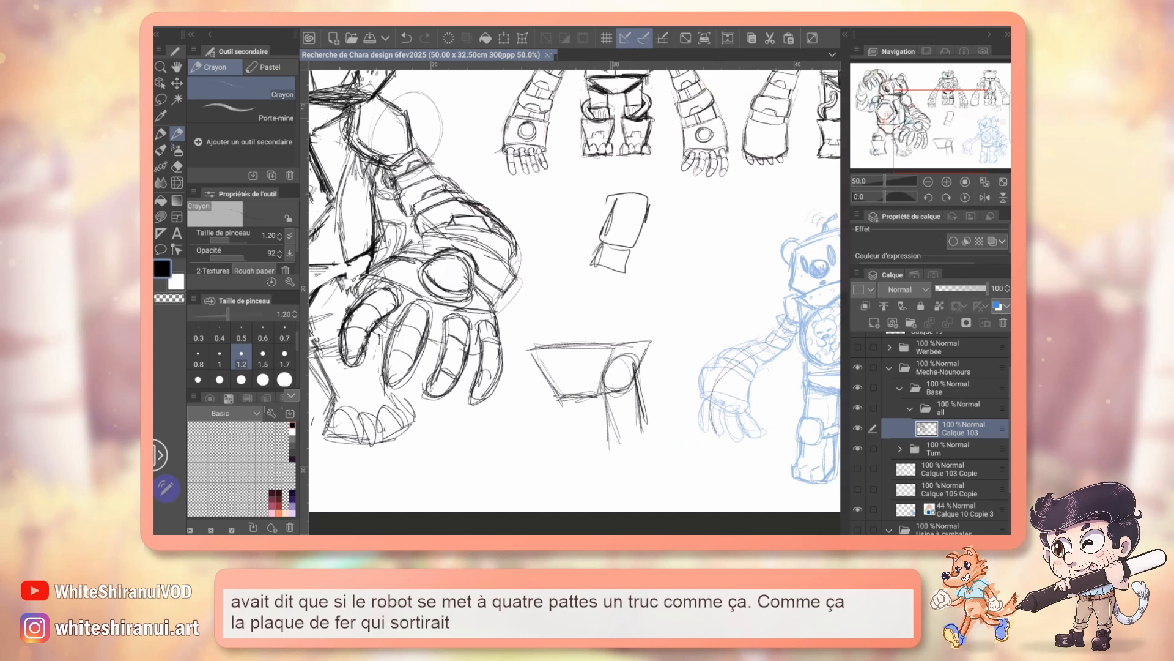
{"action": "key", "text": "ctrl+z"}
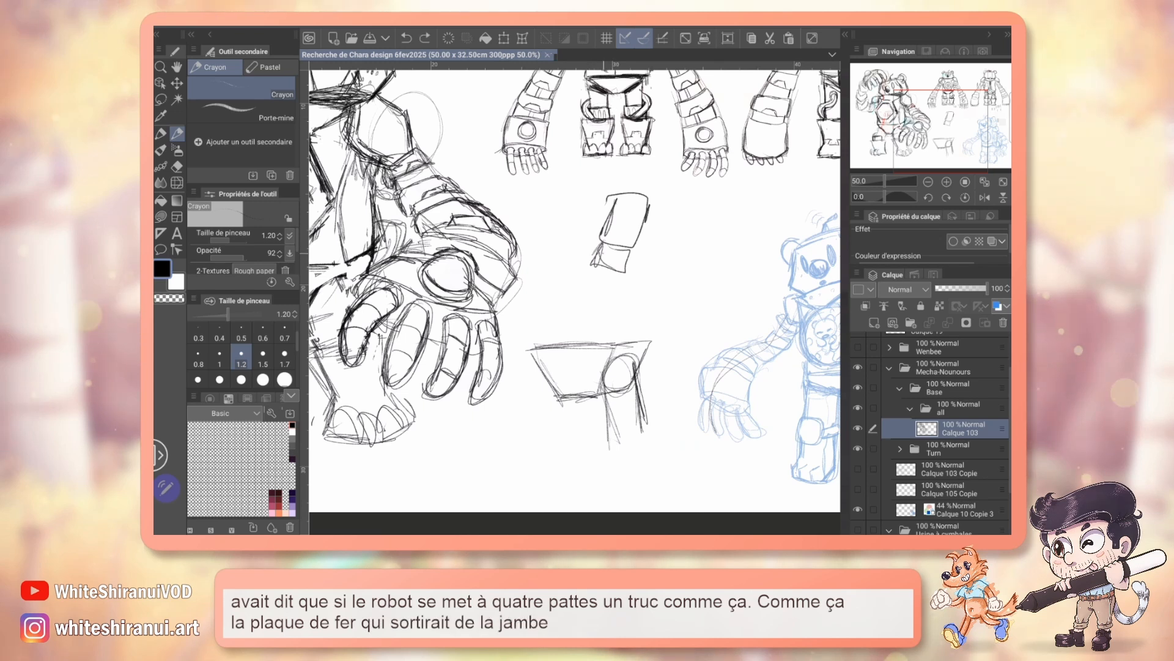
{"action": "mouse_move", "coordinate": [570, 273]}
{"action": "left_mouse_down"}
{"action": "mouse_move", "coordinate": [683, 276]}
{"action": "mouse_move", "coordinate": [671, 214]}
{"action": "left_mouse_up"}
{"action": "mouse_move", "coordinate": [671, 214]}
{"action": "left_mouse_down"}
{"action": "mouse_move", "coordinate": [727, 218]}
{"action": "mouse_move", "coordinate": [714, 265]}
{"action": "left_mouse_up"}
{"action": "left_click_drag", "start_coordinate": [646, 269], "coordinate": [715, 264]}
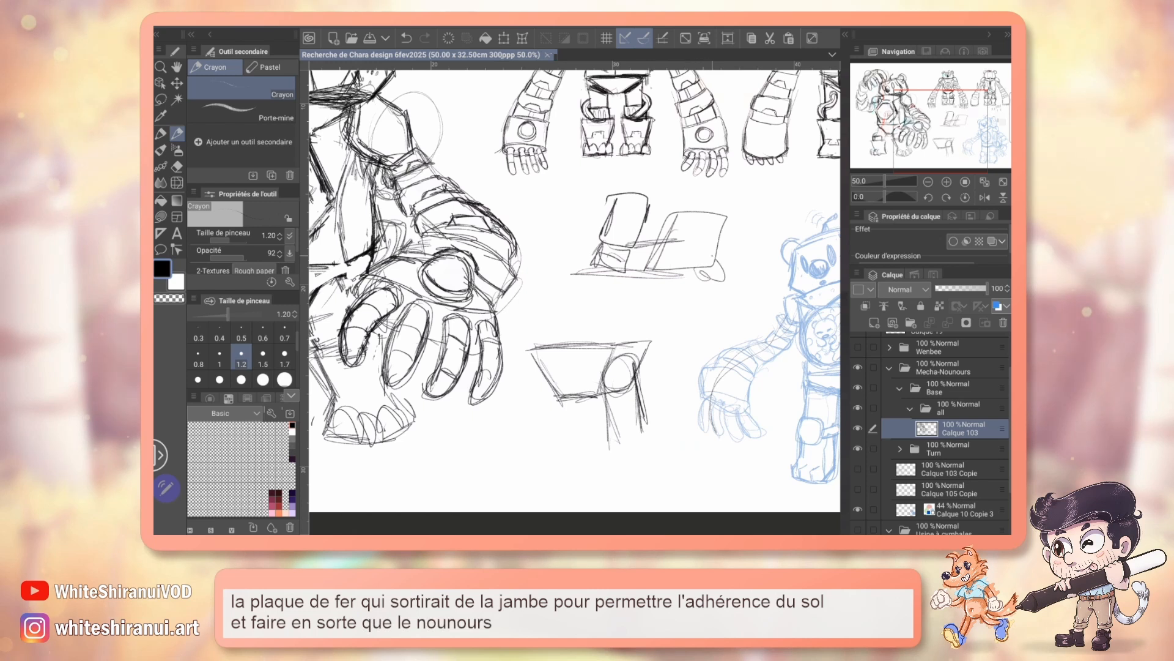
Step: Undo the strokes of the small leg diagram below the design sheet's front view
{"action": "key", "text": "ctrl+z"}
{"action": "key", "text": "ctrl+z"}
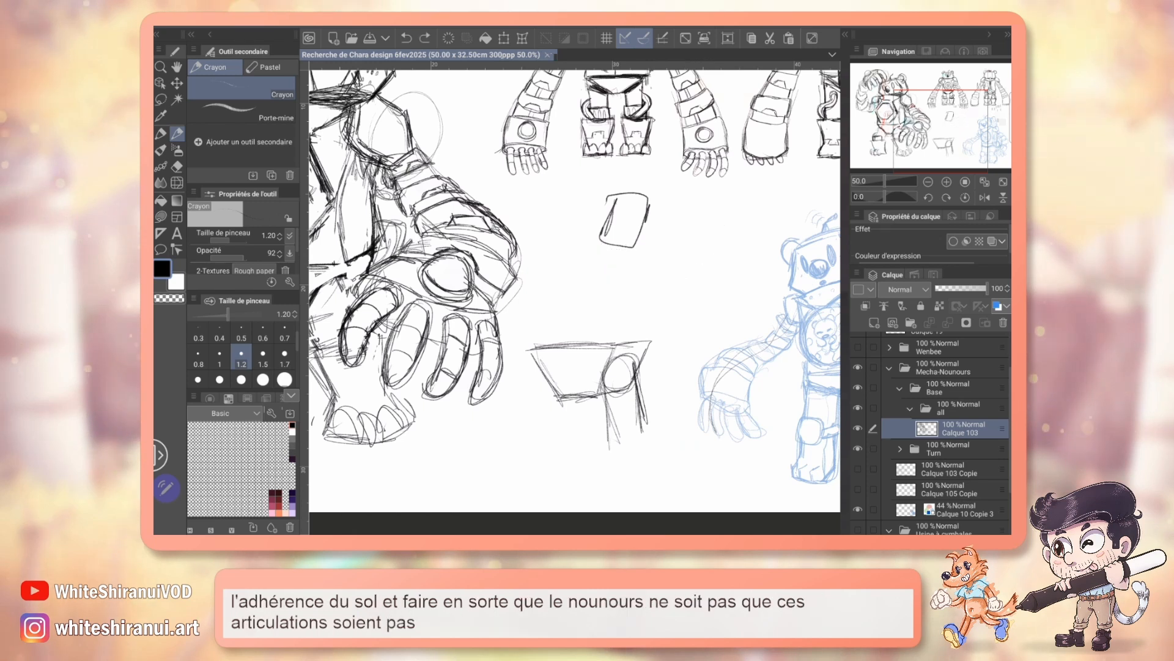
{"action": "key", "text": "ctrl+z"}
Step: Sketch the thighs joining the pelvis to the lower legs, and a stepped plate outline on the lower leg on the raised-arm side
{"action": "left_click_drag", "start_coordinate": [500, 314], "coordinate": [650, 267]}
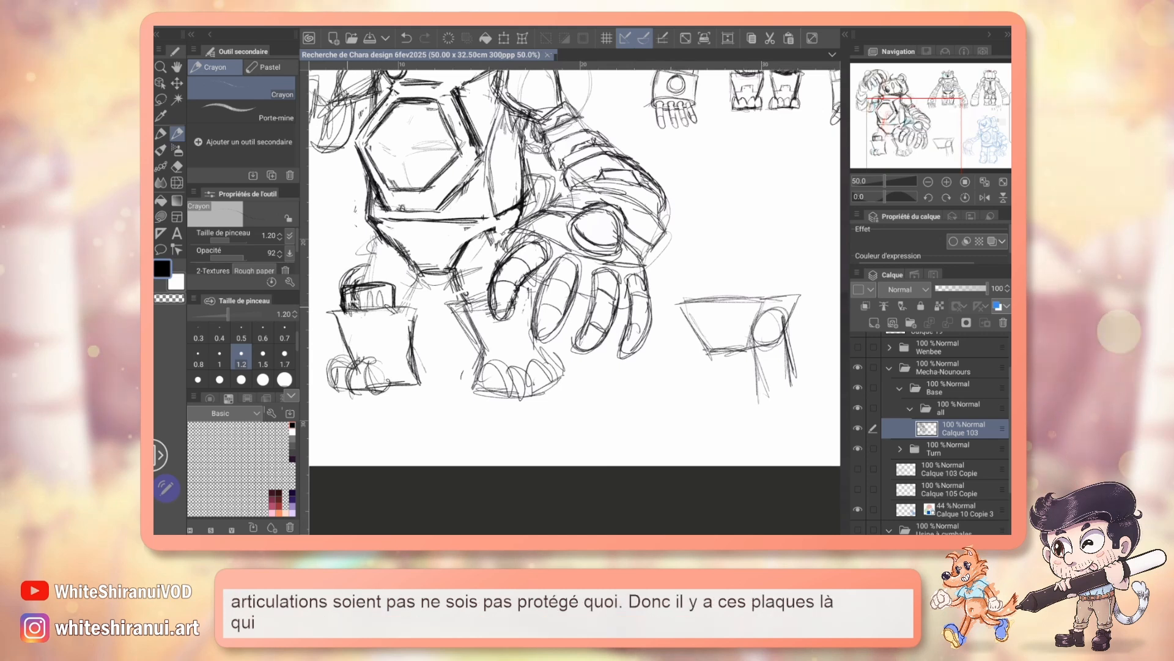
{"action": "mouse_move", "coordinate": [374, 306]}
{"action": "left_mouse_down"}
{"action": "mouse_move", "coordinate": [417, 305]}
{"action": "mouse_move", "coordinate": [367, 305]}
{"action": "left_mouse_up"}
{"action": "left_click_drag", "start_coordinate": [378, 290], "coordinate": [381, 304]}
{"action": "left_click_drag", "start_coordinate": [636, 268], "coordinate": [649, 314]}
{"action": "mouse_move", "coordinate": [366, 375]}
{"action": "left_mouse_down"}
{"action": "mouse_move", "coordinate": [369, 391]}
{"action": "mouse_move", "coordinate": [393, 372]}
{"action": "left_mouse_up"}
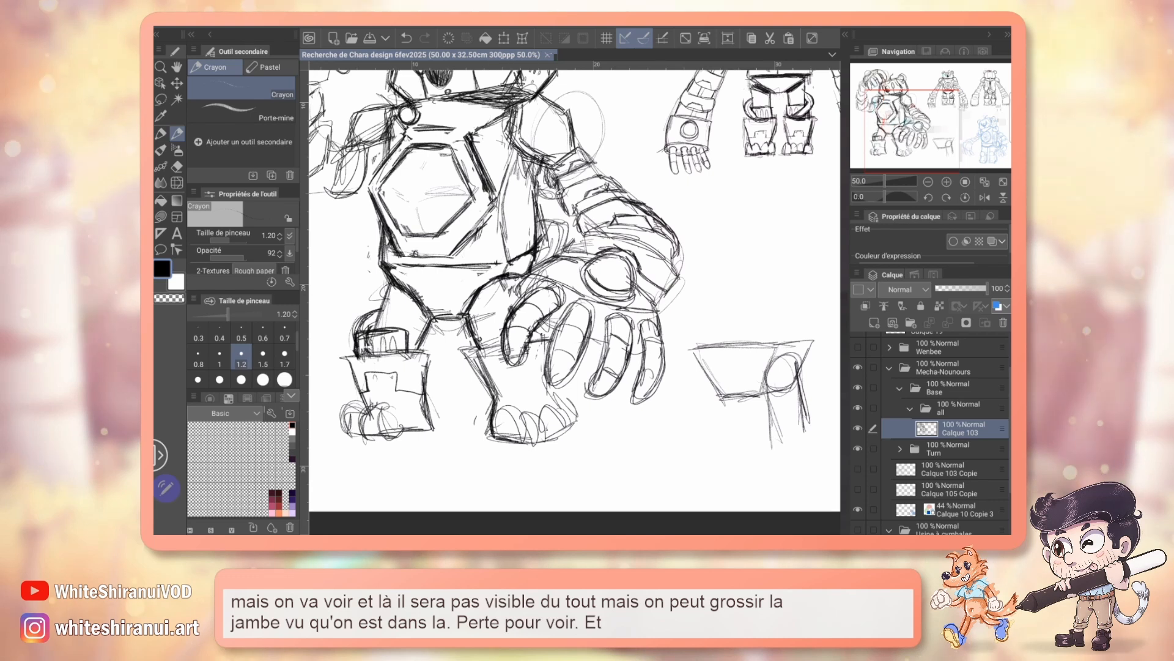
{"action": "mouse_move", "coordinate": [575, 291]}
{"action": "left_mouse_down"}
{"action": "mouse_move", "coordinate": [578, 368]}
{"action": "mouse_move", "coordinate": [624, 368]}
{"action": "left_mouse_up"}
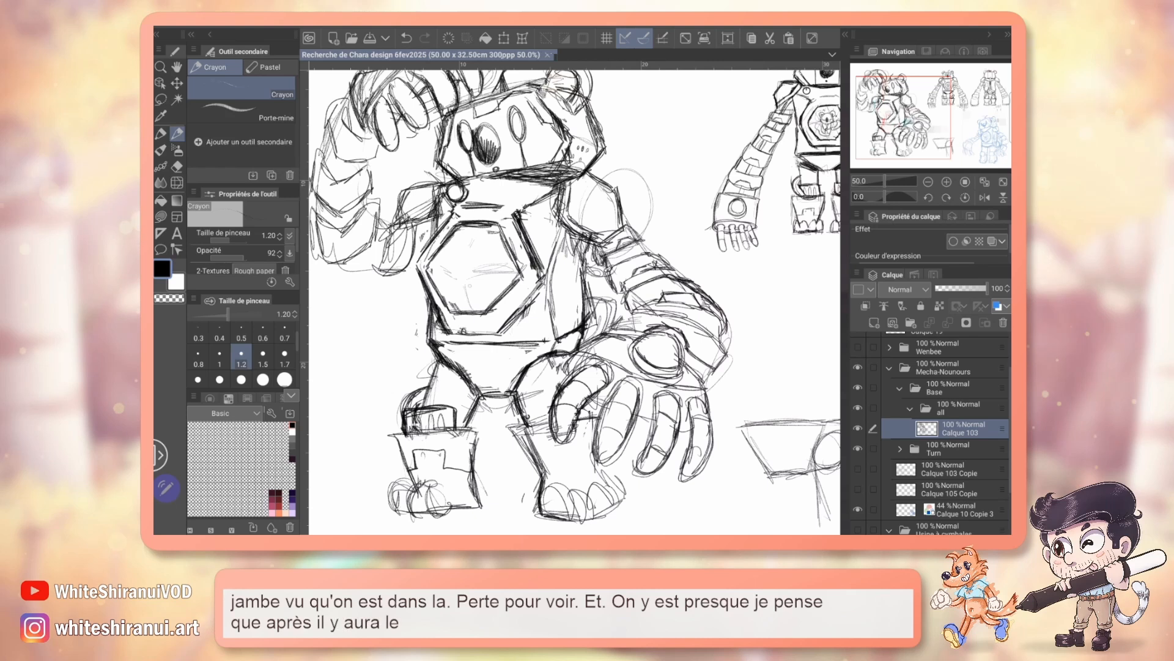
{"action": "mouse_move", "coordinate": [574, 290]}
{"action": "left_mouse_down"}
{"action": "mouse_move", "coordinate": [571, 307]}
{"action": "mouse_move", "coordinate": [509, 292]}
{"action": "left_mouse_up"}
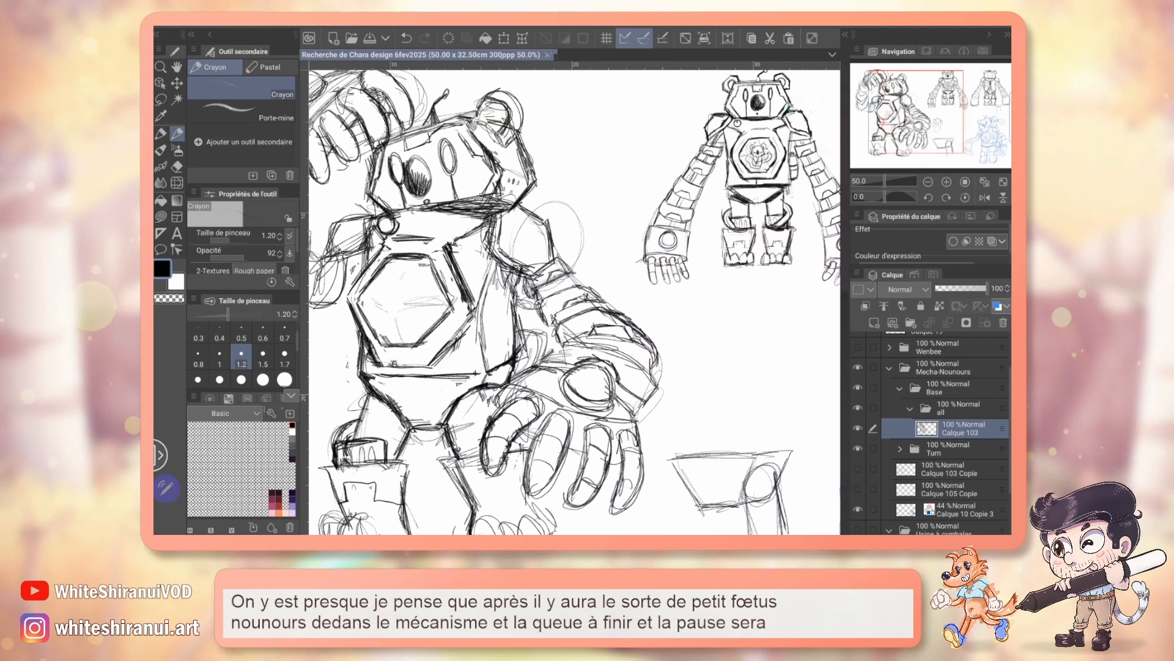
{"action": "mouse_move", "coordinate": [937, 123]}
{"action": "left_mouse_down"}
{"action": "mouse_move", "coordinate": [969, 126]}
{"action": "mouse_move", "coordinate": [1002, 157]}
{"action": "mouse_move", "coordinate": [987, 136]}
{"action": "mouse_move", "coordinate": [908, 114]}
{"action": "left_mouse_up"}
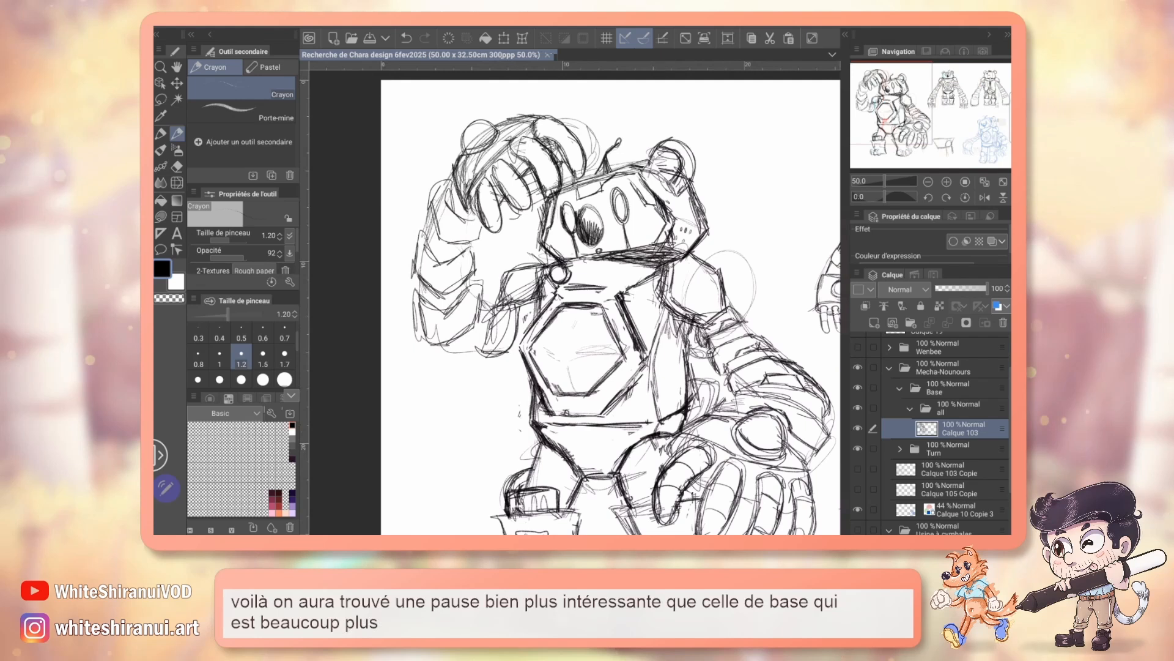
{"action": "left_click_drag", "start_coordinate": [912, 113], "coordinate": [960, 118]}
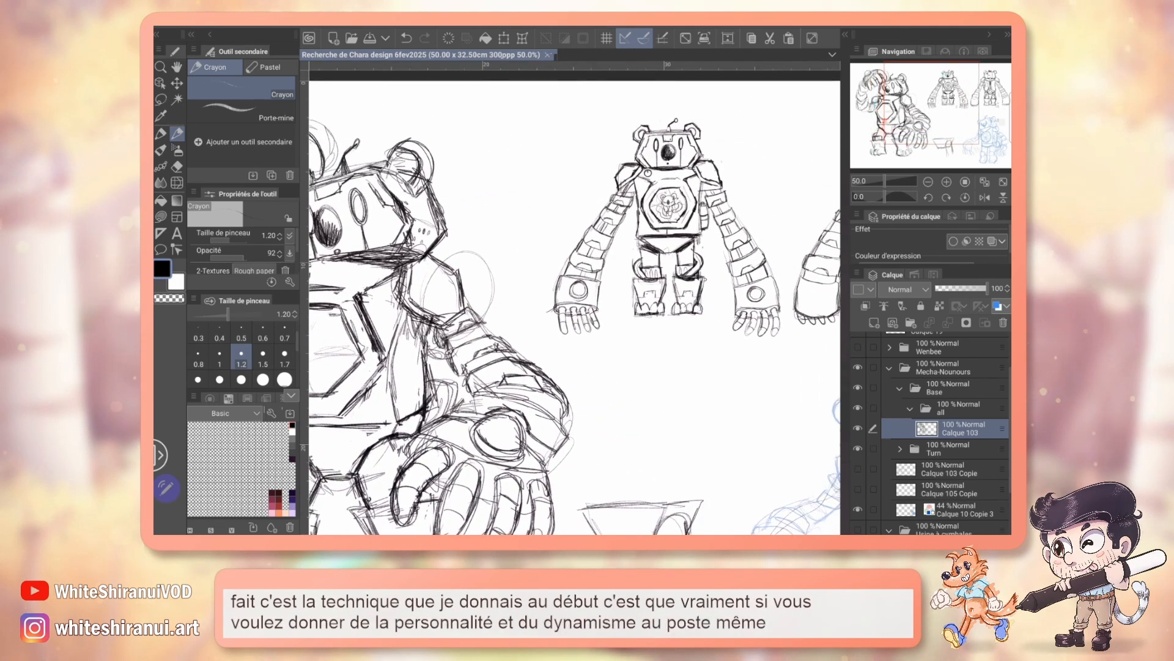
{"action": "mouse_move", "coordinate": [489, 367]}
{"action": "left_mouse_down"}
{"action": "mouse_move", "coordinate": [656, 246]}
{"action": "mouse_move", "coordinate": [662, 255]}
{"action": "mouse_move", "coordinate": [644, 261]}
{"action": "left_mouse_up"}
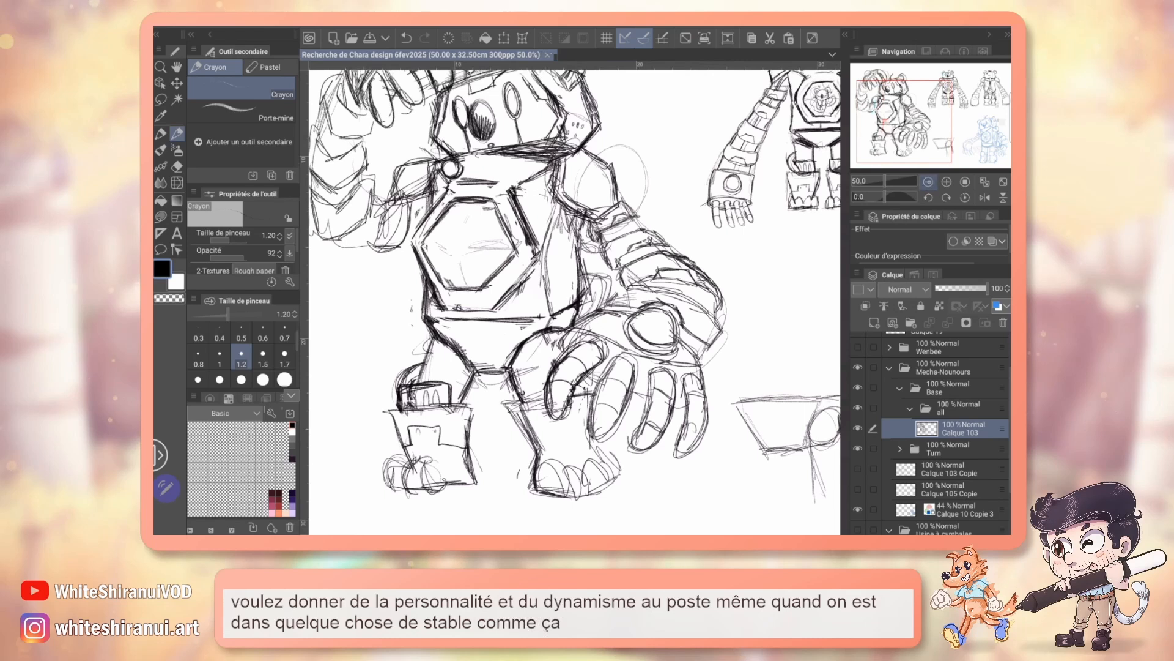
Step: With a red felt marker, draw a triangle from the bear's head to its feet and horizontal strokes beside the head, and undo them
{"action": "left_click", "coordinate": [928, 182]}
{"action": "left_click", "coordinate": [928, 181]}
{"action": "left_click", "coordinate": [947, 181]}
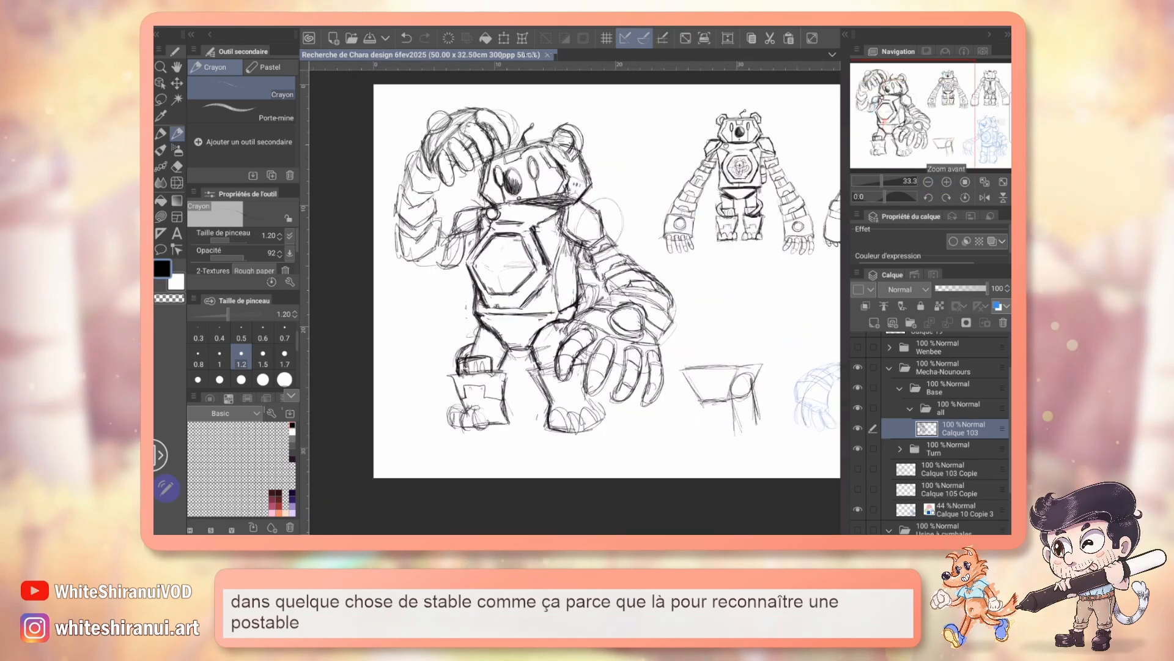
{"action": "key", "text": "p"}
{"action": "left_click", "coordinate": [279, 506]}
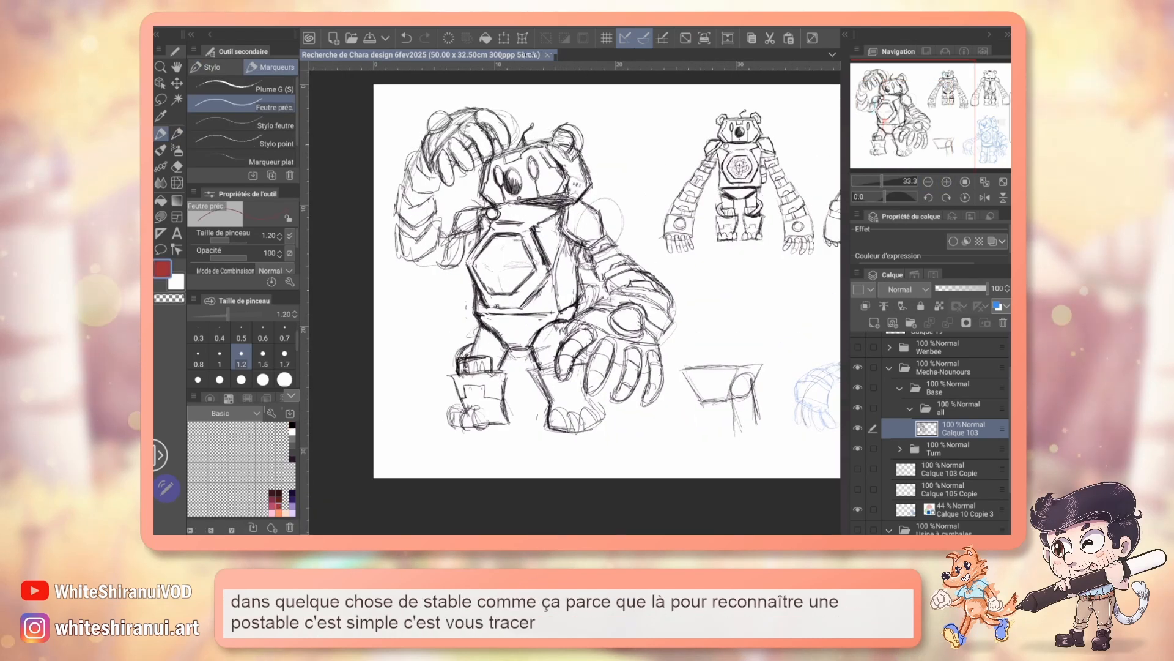
{"action": "mouse_move", "coordinate": [518, 166]}
{"action": "left_mouse_down"}
{"action": "mouse_move", "coordinate": [420, 428]}
{"action": "mouse_move", "coordinate": [596, 421]}
{"action": "mouse_move", "coordinate": [518, 166]}
{"action": "left_mouse_up"}
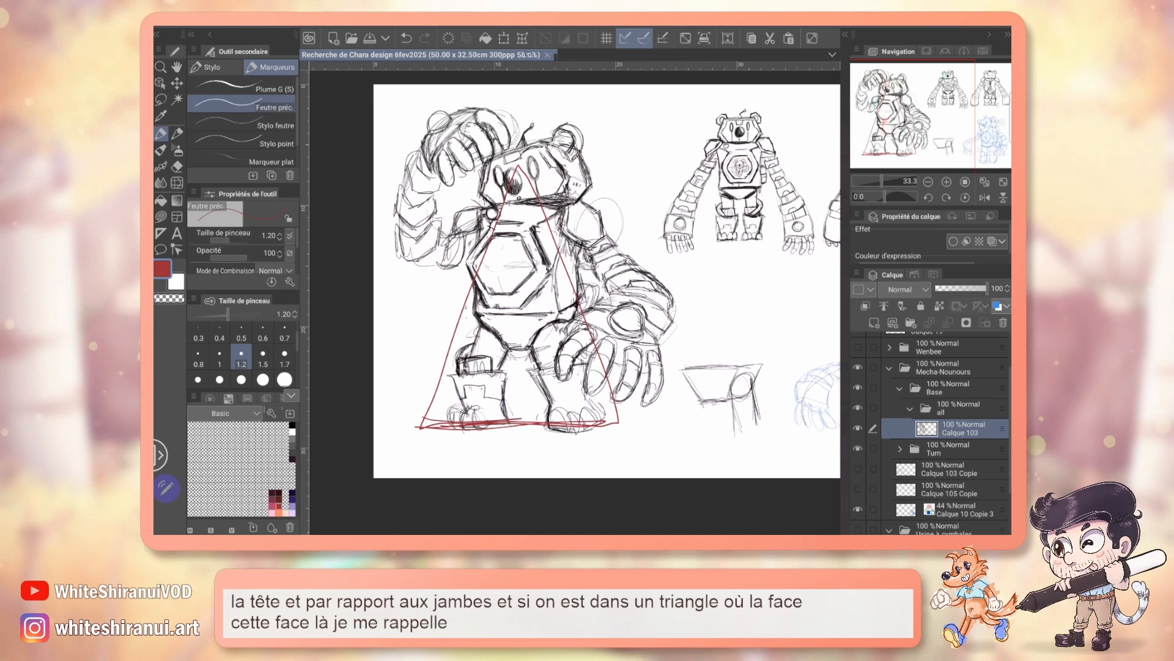
{"action": "key", "text": "ctrl+z"}
{"action": "left_click_drag", "start_coordinate": [604, 147], "coordinate": [685, 146]}
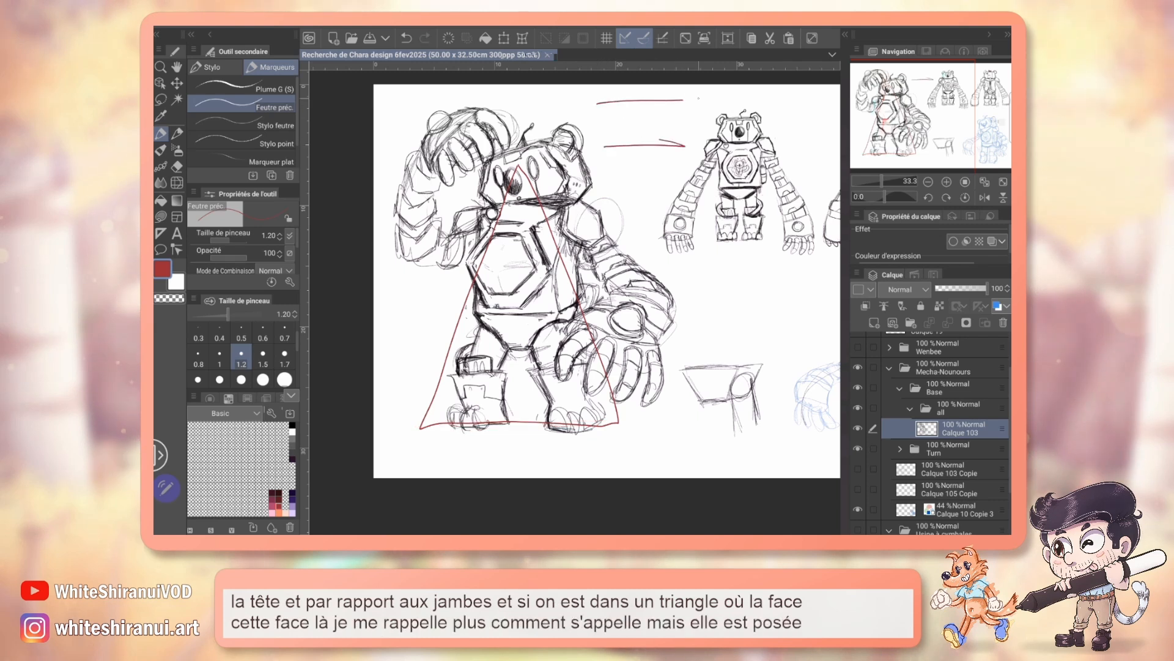
{"action": "key", "text": "ctrl+z"}
{"action": "key", "text": "ctrl+z"}
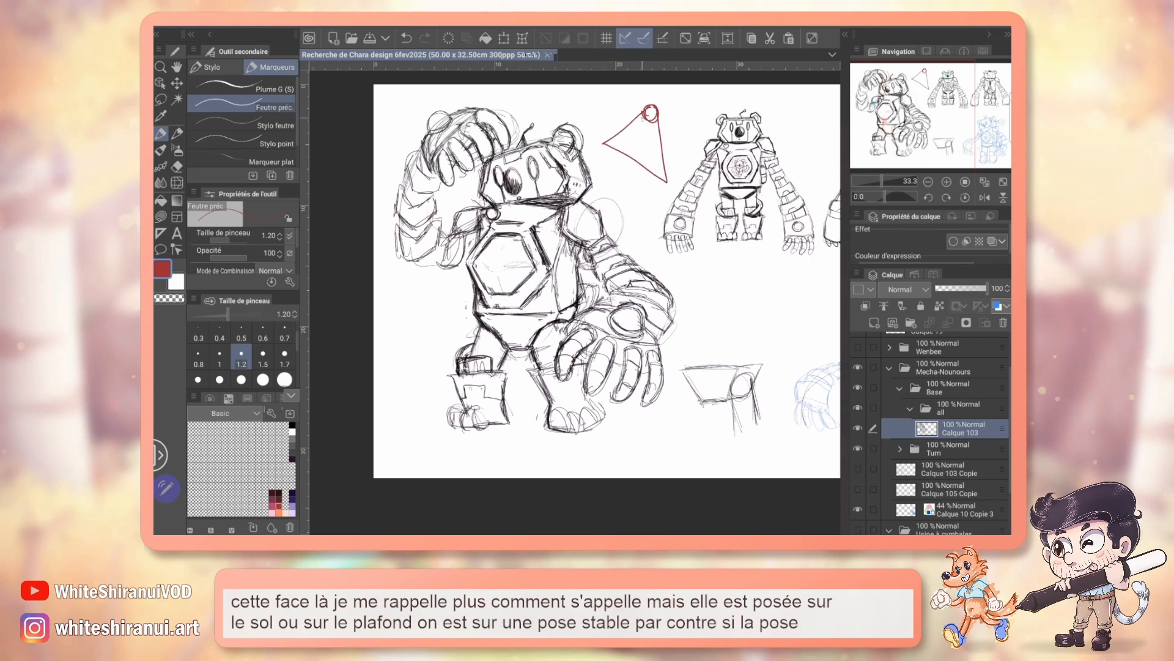
Step: Sketch a narrow body shape along a tilted red triangle with a circle at its tip, and undo the red demonstration sketch
{"action": "mouse_move", "coordinate": [642, 119]}
{"action": "left_mouse_down"}
{"action": "mouse_move", "coordinate": [611, 142]}
{"action": "mouse_move", "coordinate": [626, 136]}
{"action": "mouse_move", "coordinate": [659, 169]}
{"action": "left_mouse_up"}
{"action": "left_click_drag", "start_coordinate": [605, 132], "coordinate": [604, 130]}
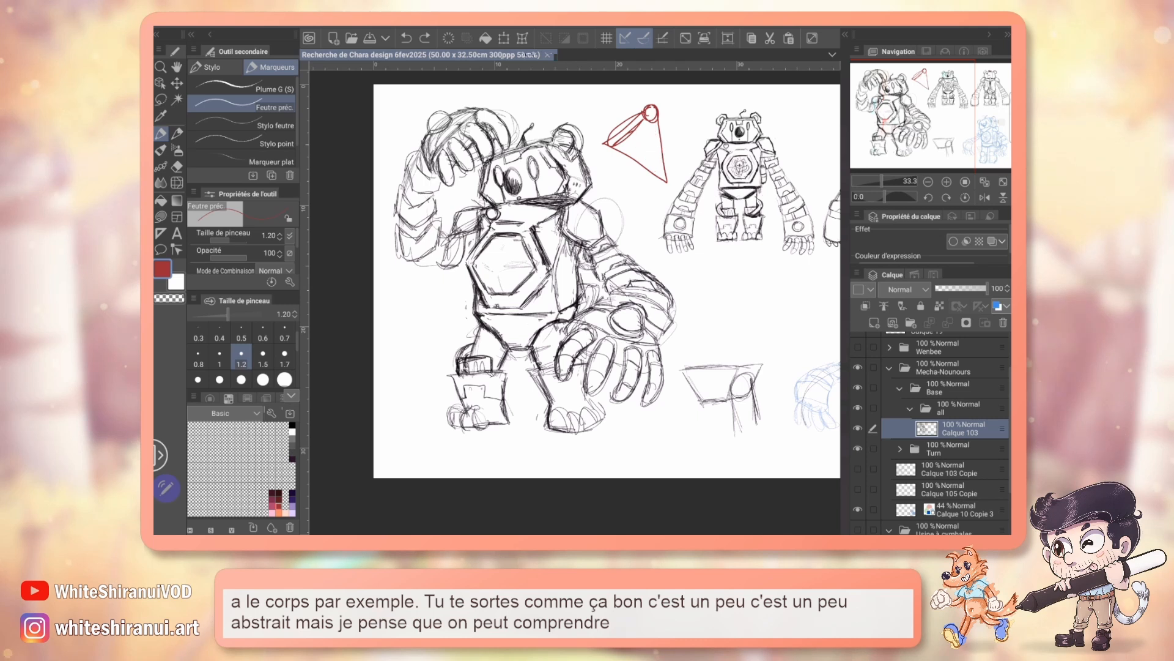
{"action": "key", "text": "ctrl+z"}
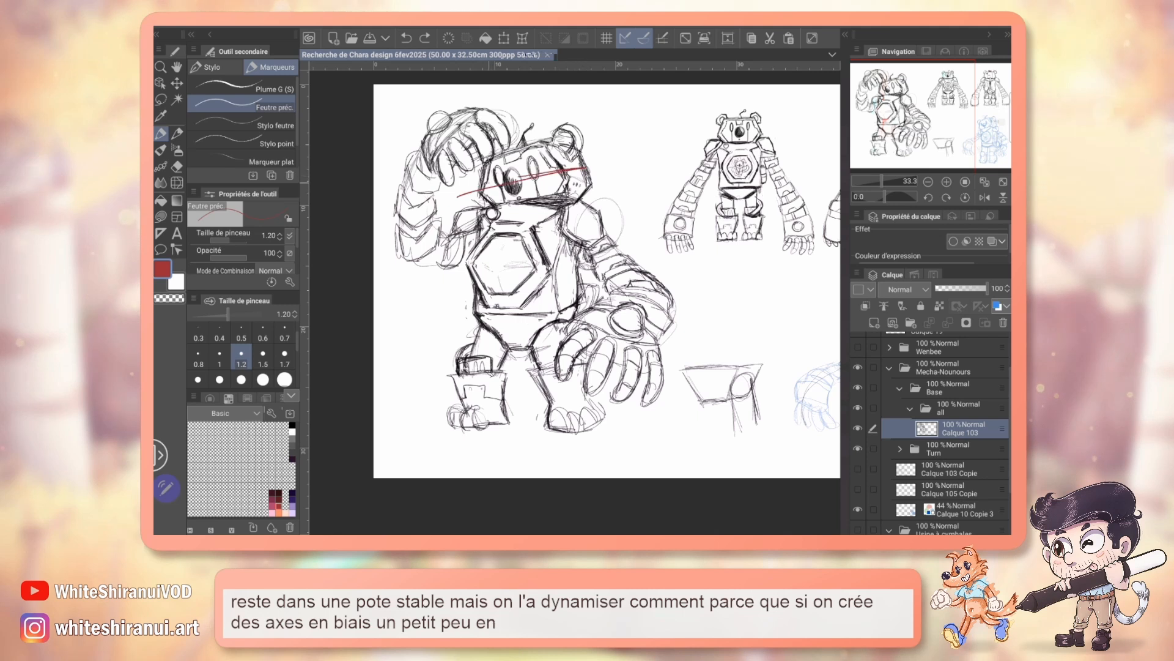
Step: Draw red axis lines across the bear's chest and pelvis, and four parallel slanted strokes between the pose and the front view
{"action": "left_click_drag", "start_coordinate": [451, 235], "coordinate": [575, 280]}
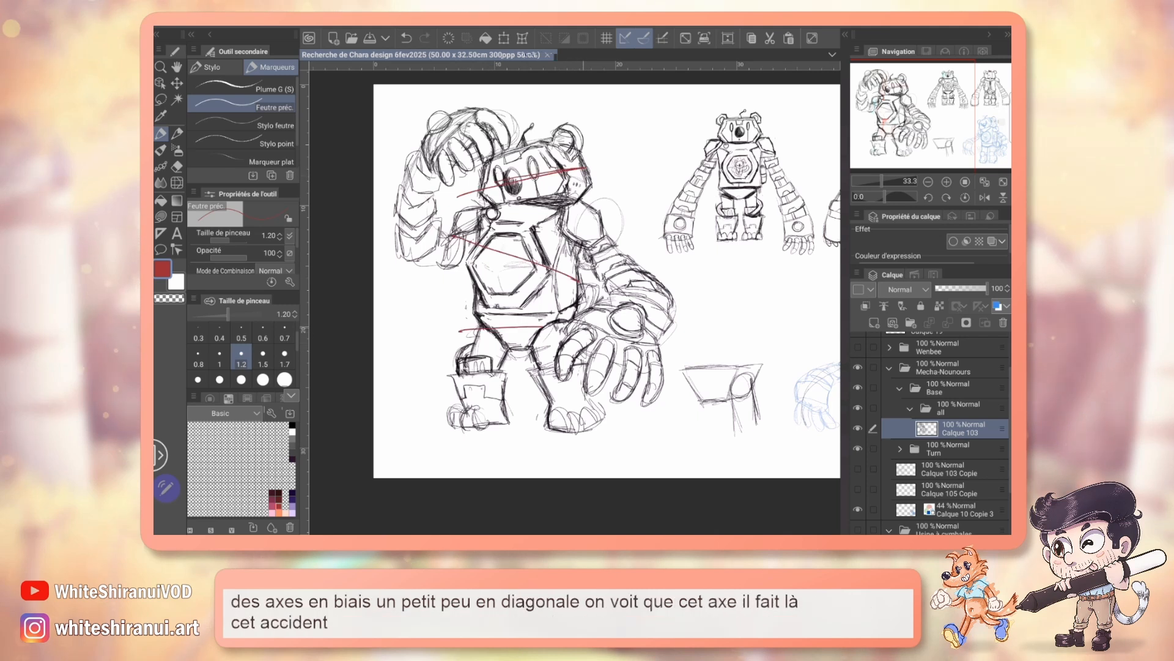
{"action": "left_click_drag", "start_coordinate": [459, 331], "coordinate": [589, 329]}
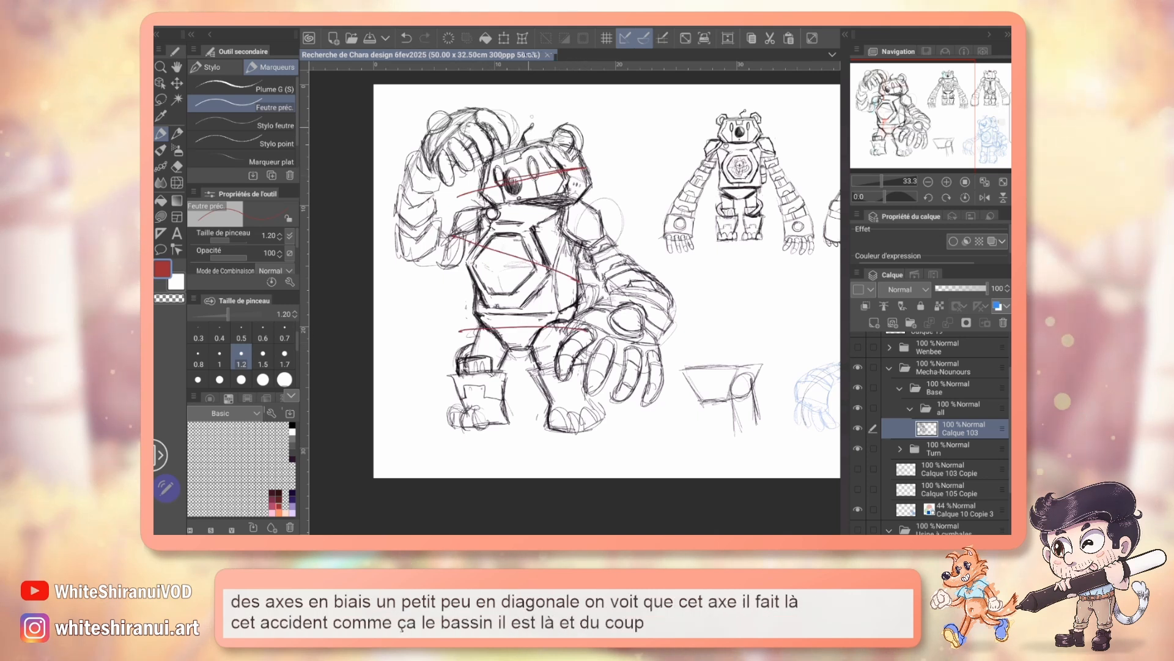
{"action": "left_click_drag", "start_coordinate": [613, 145], "coordinate": [682, 115]}
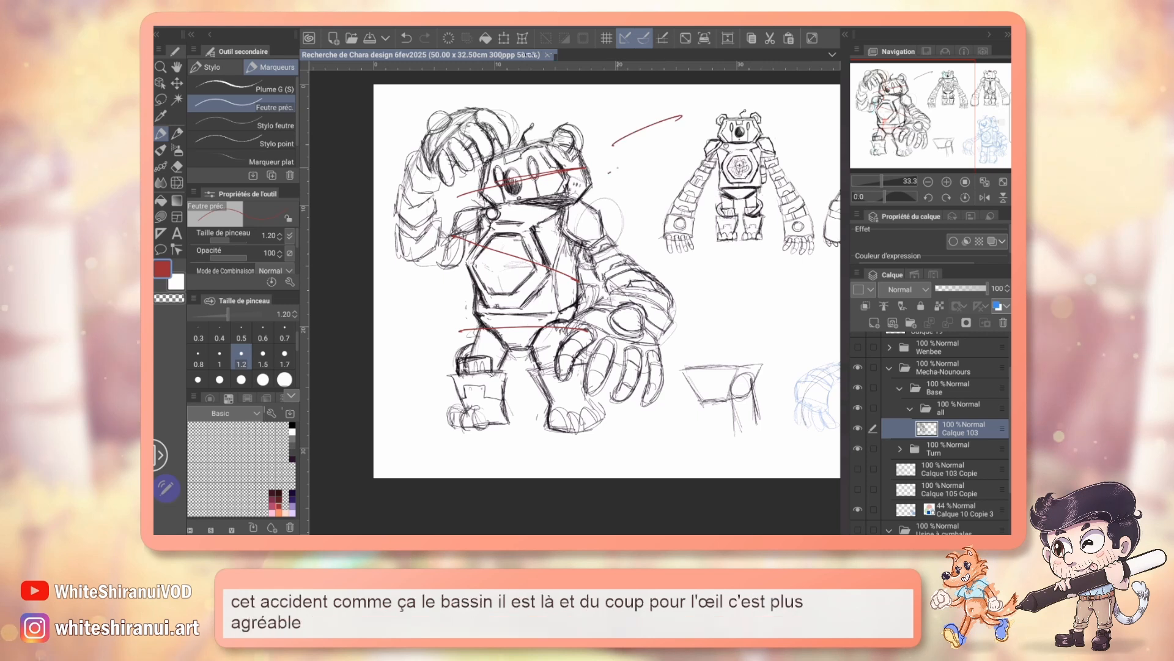
{"action": "mouse_move", "coordinate": [610, 173]}
{"action": "left_mouse_down"}
{"action": "mouse_move", "coordinate": [644, 181]}
{"action": "mouse_move", "coordinate": [696, 140]}
{"action": "left_mouse_up"}
{"action": "left_click_drag", "start_coordinate": [602, 199], "coordinate": [702, 159]}
{"action": "left_click_drag", "start_coordinate": [632, 215], "coordinate": [702, 185]}
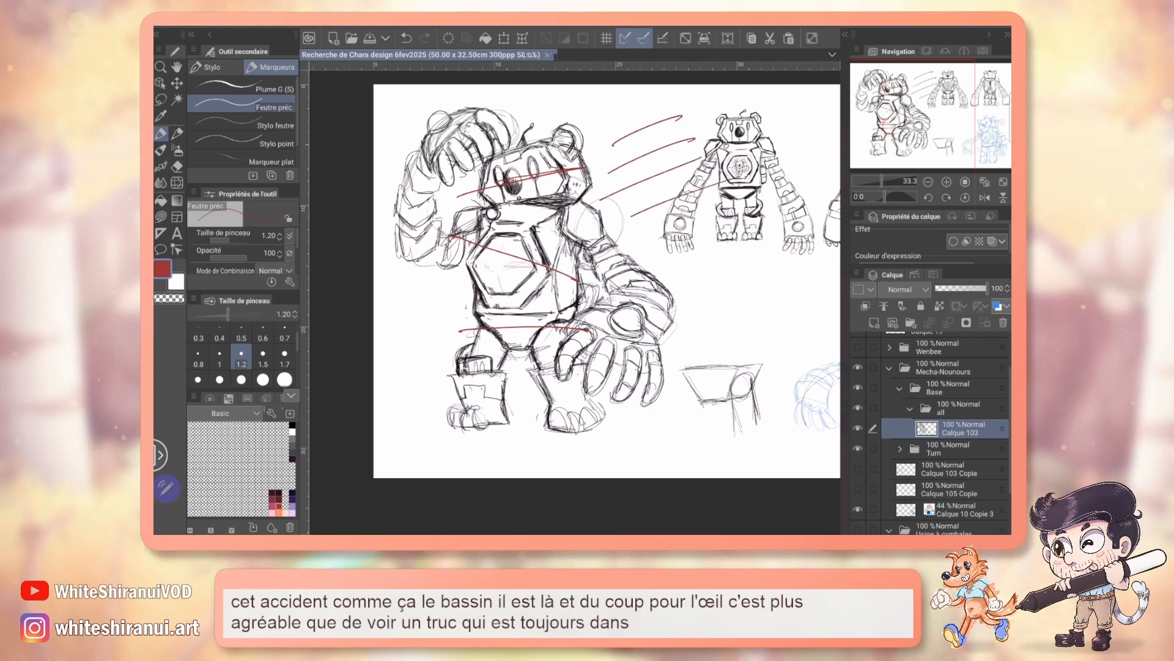
Step: Undo the slanted red strokes and the red axis lines over the bear
{"action": "key", "text": "ctrl+z"}
{"action": "key", "text": "ctrl+z"}
{"action": "key", "text": "ctrl+z"}
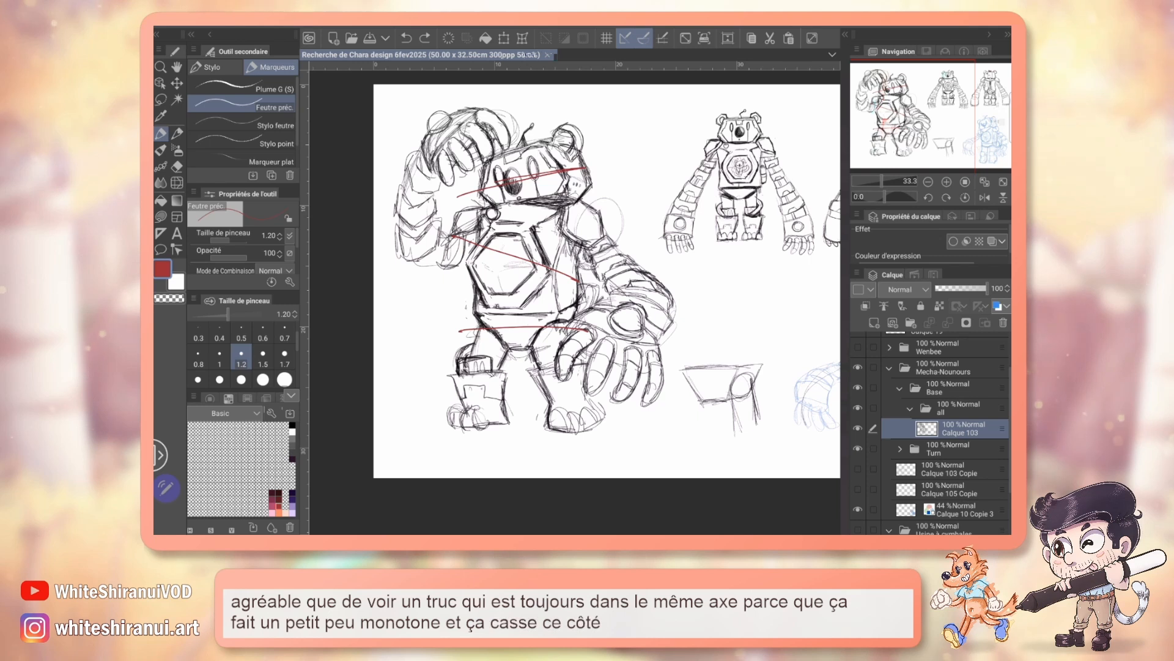
{"action": "key", "text": "ctrl+z"}
{"action": "key", "text": "ctrl+z"}
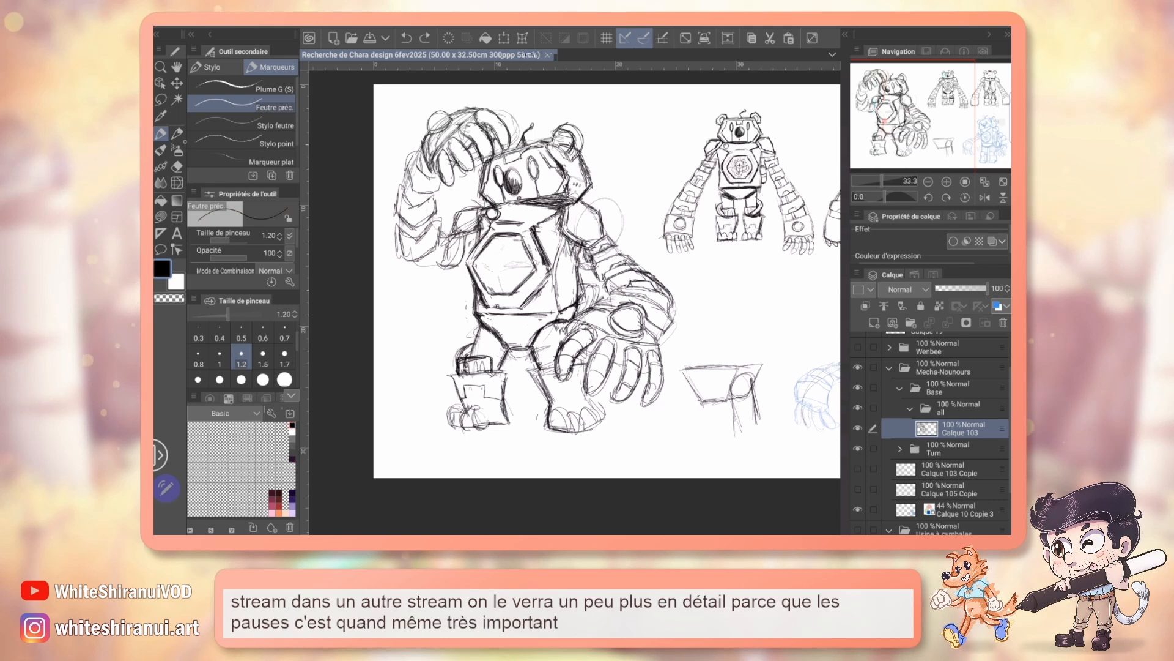
Step: Erase stray pencil lines around the shoulder of the raised arm
{"action": "key", "text": "p"}
{"action": "left_click", "coordinate": [946, 182]}
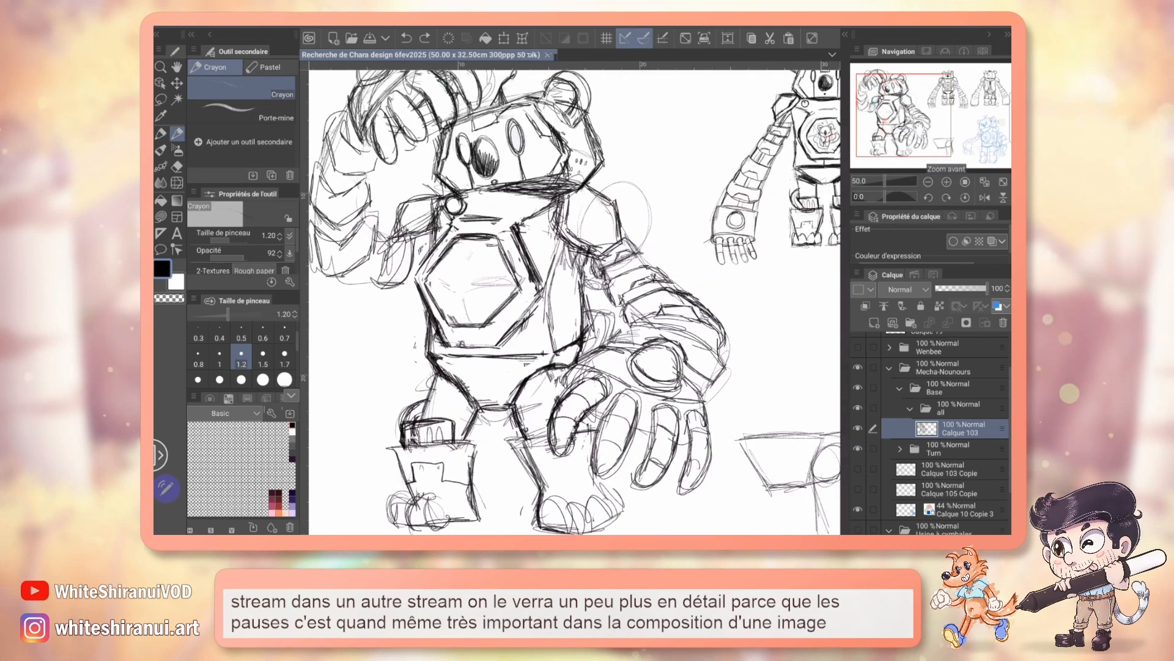
{"action": "left_click_drag", "start_coordinate": [575, 275], "coordinate": [581, 325]}
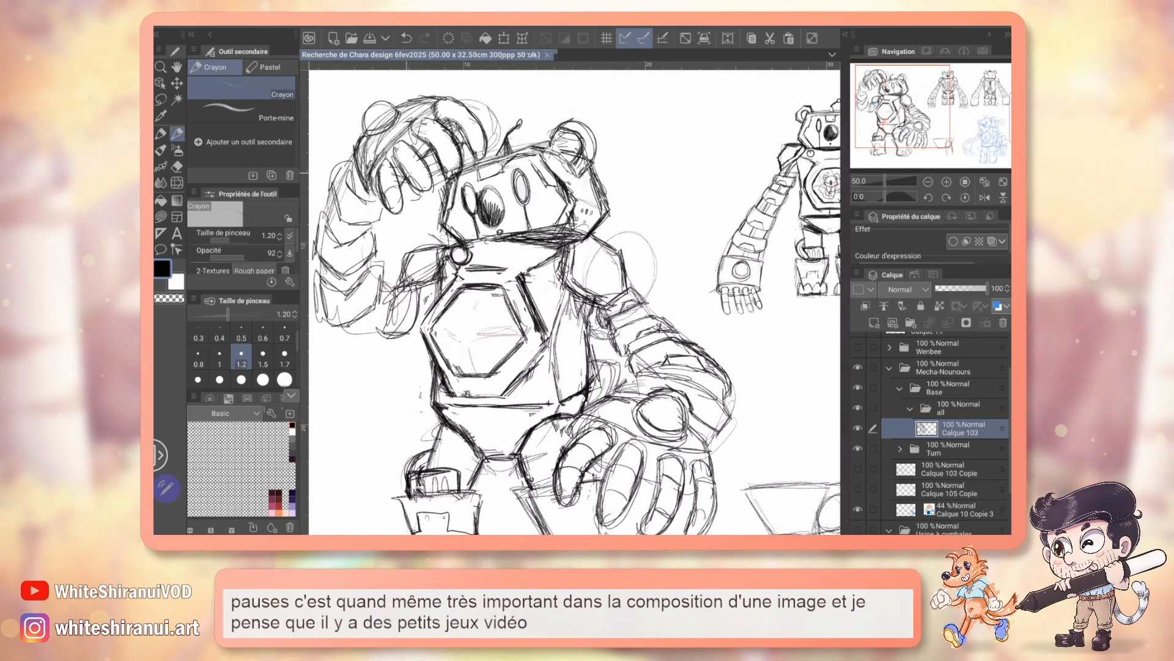
{"action": "left_click_drag", "start_coordinate": [406, 143], "coordinate": [415, 153]}
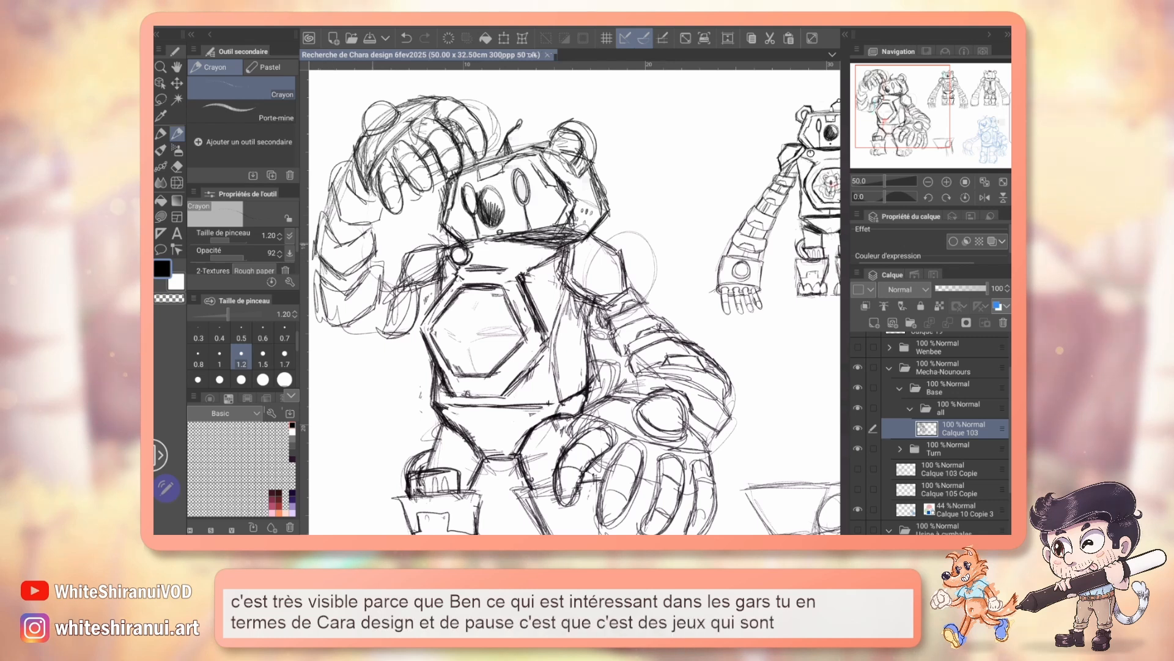
{"action": "mouse_move", "coordinate": [575, 302]}
{"action": "left_mouse_down"}
{"action": "mouse_move", "coordinate": [569, 287]}
{"action": "mouse_move", "coordinate": [595, 285]}
{"action": "left_mouse_up"}
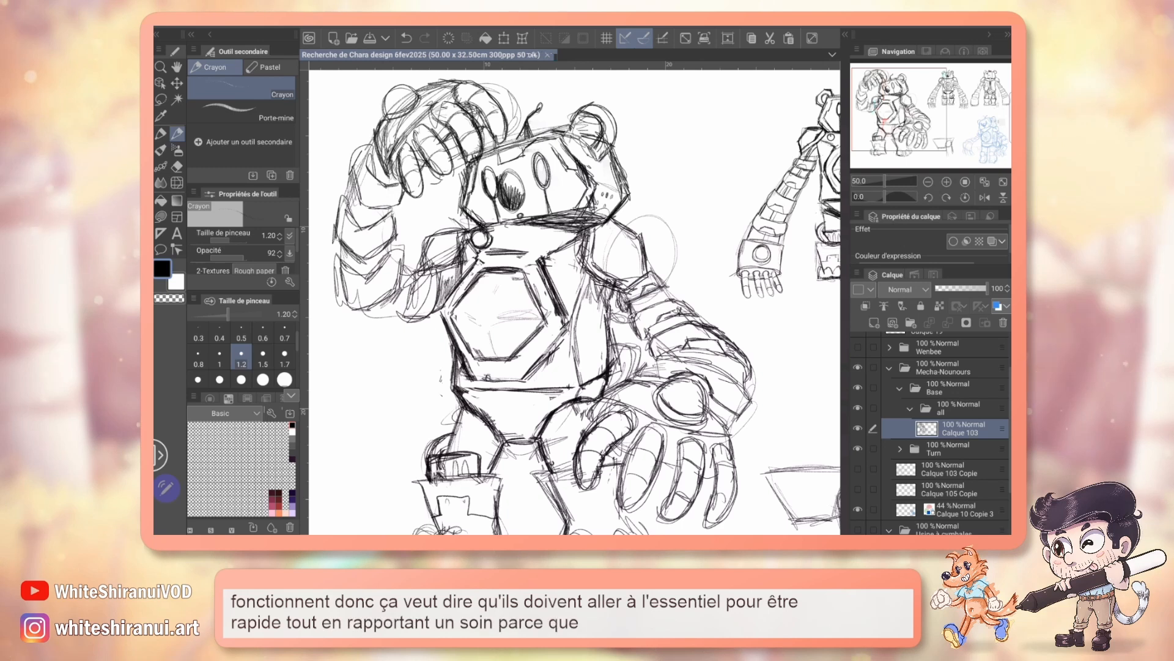
{"action": "left_click_drag", "start_coordinate": [575, 302], "coordinate": [552, 282]}
{"action": "left_click_drag", "start_coordinate": [575, 302], "coordinate": [579, 313]}
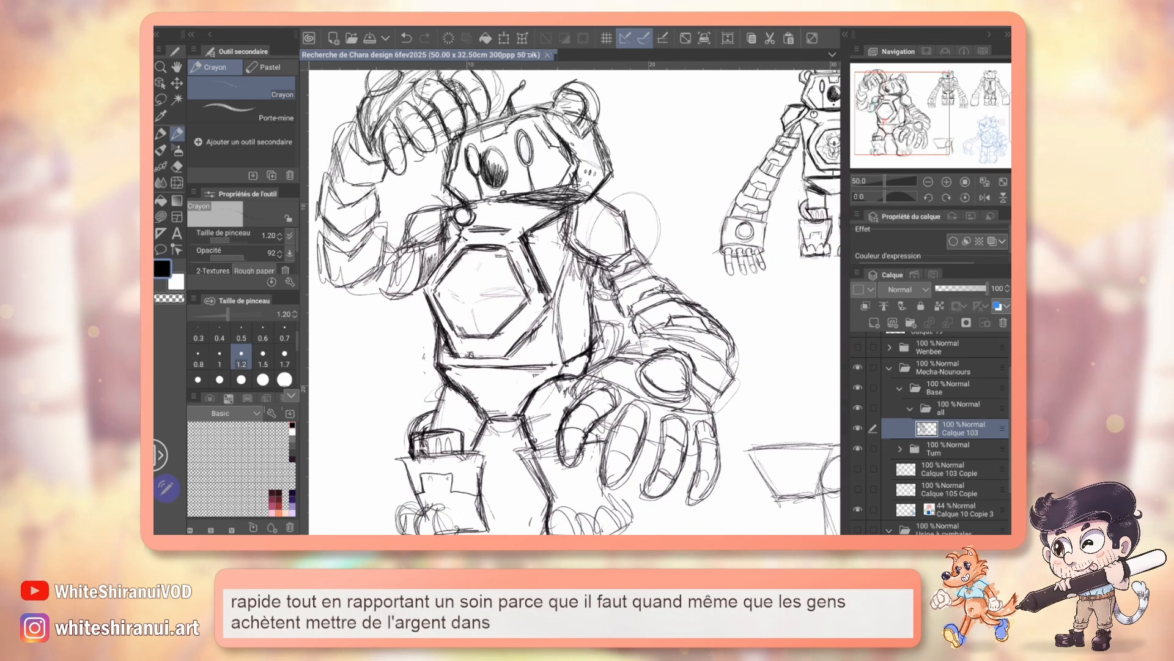
{"action": "key", "text": "e"}
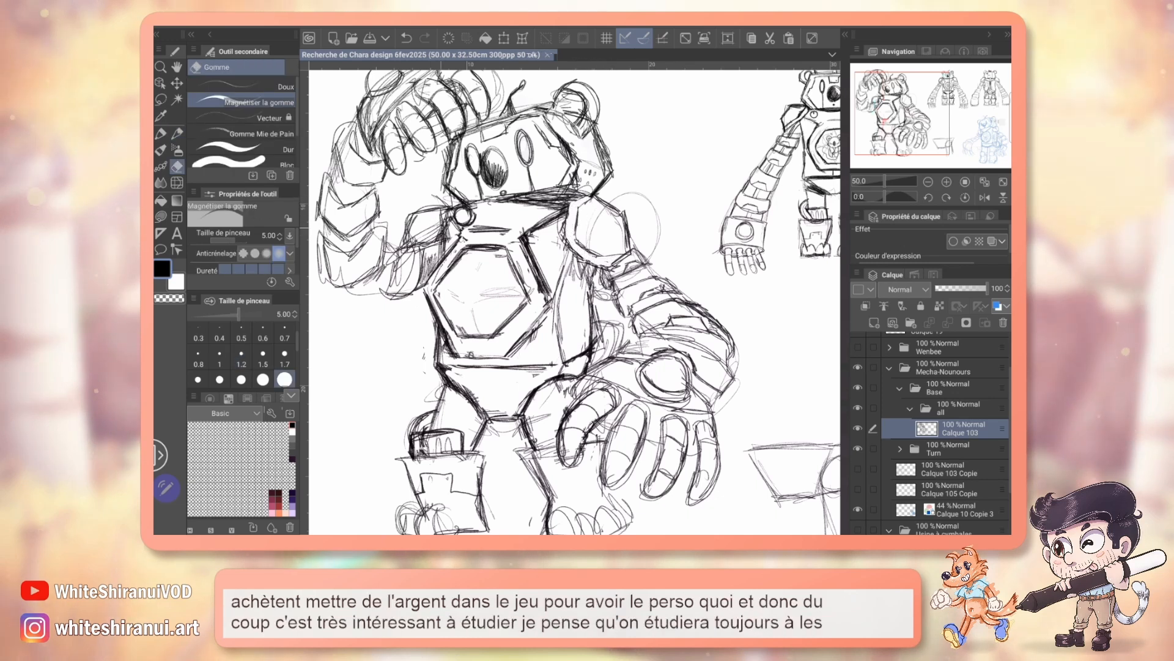
{"action": "left_click_drag", "start_coordinate": [421, 242], "coordinate": [449, 214]}
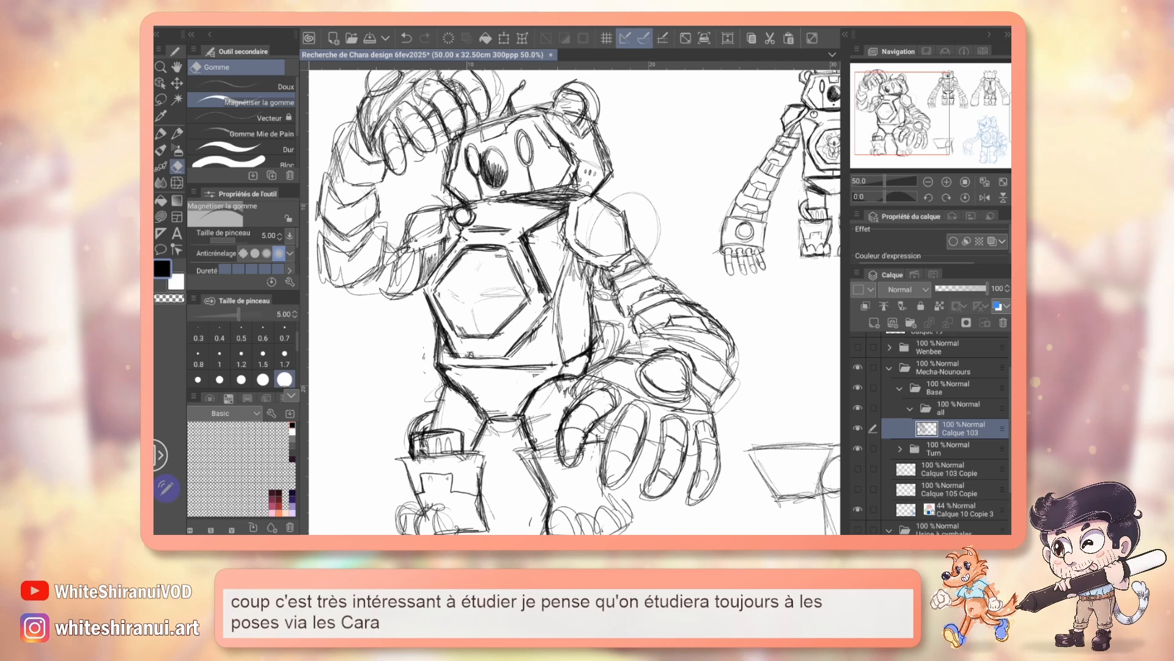
Step: Sketch the iron plate in black pencil above the lower leg on the lowered-hand side
{"action": "key", "text": "p"}
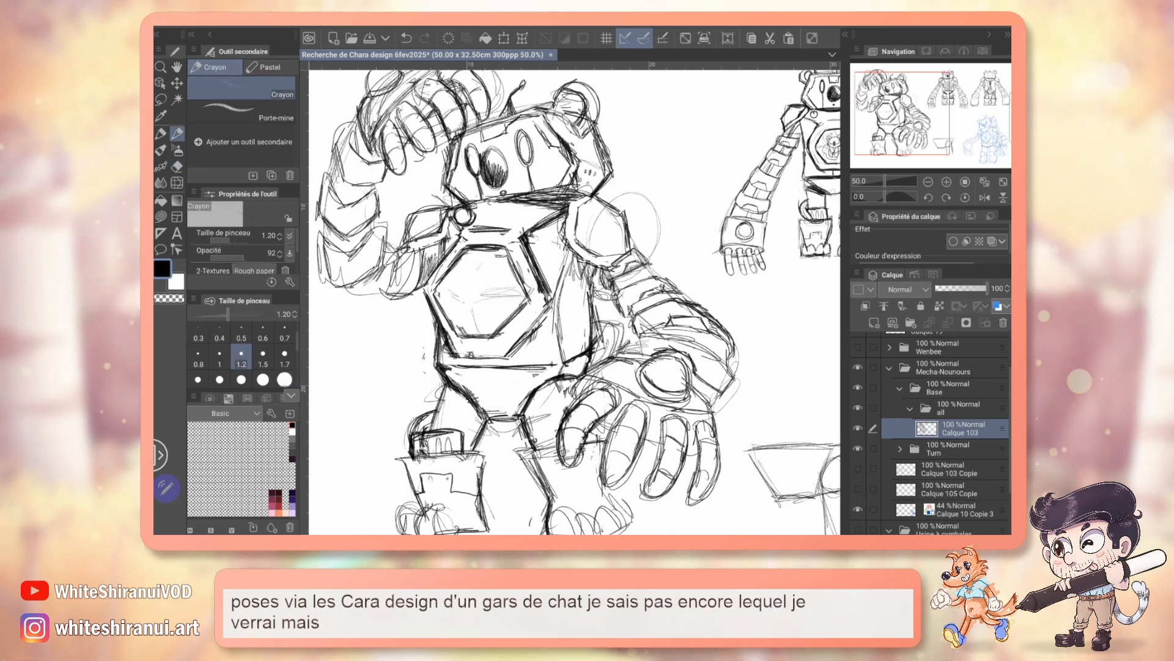
{"action": "left_click_drag", "start_coordinate": [551, 331], "coordinate": [586, 270]}
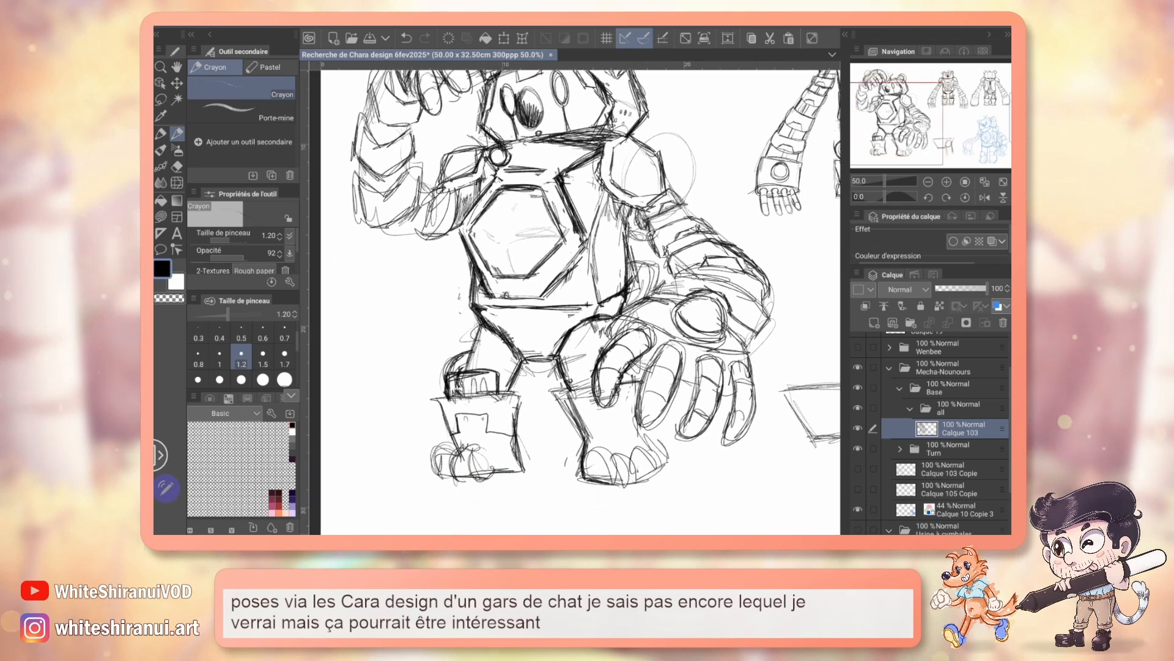
{"action": "left_click_drag", "start_coordinate": [591, 378], "coordinate": [573, 341]}
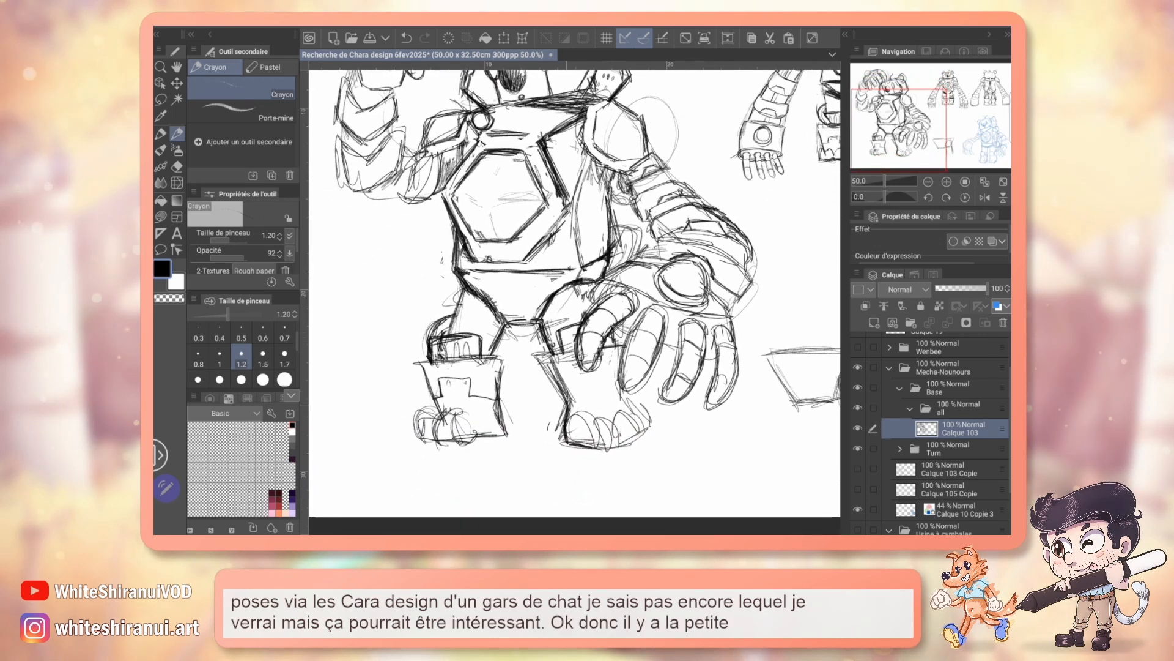
Step: Erase the toes of the foot on the lowered-hand side and redraw them as four rounded toes in black pencil
{"action": "key", "text": "e"}
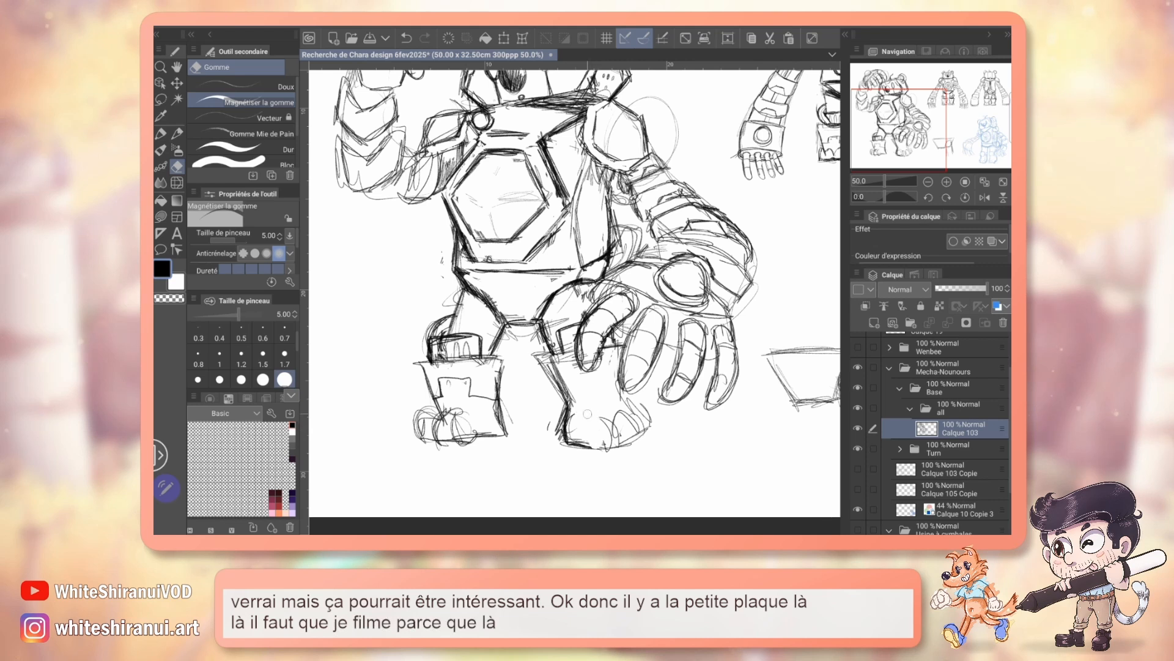
{"action": "left_click_drag", "start_coordinate": [728, 263], "coordinate": [411, 326]}
{"action": "left_click_drag", "start_coordinate": [453, 367], "coordinate": [783, 242]}
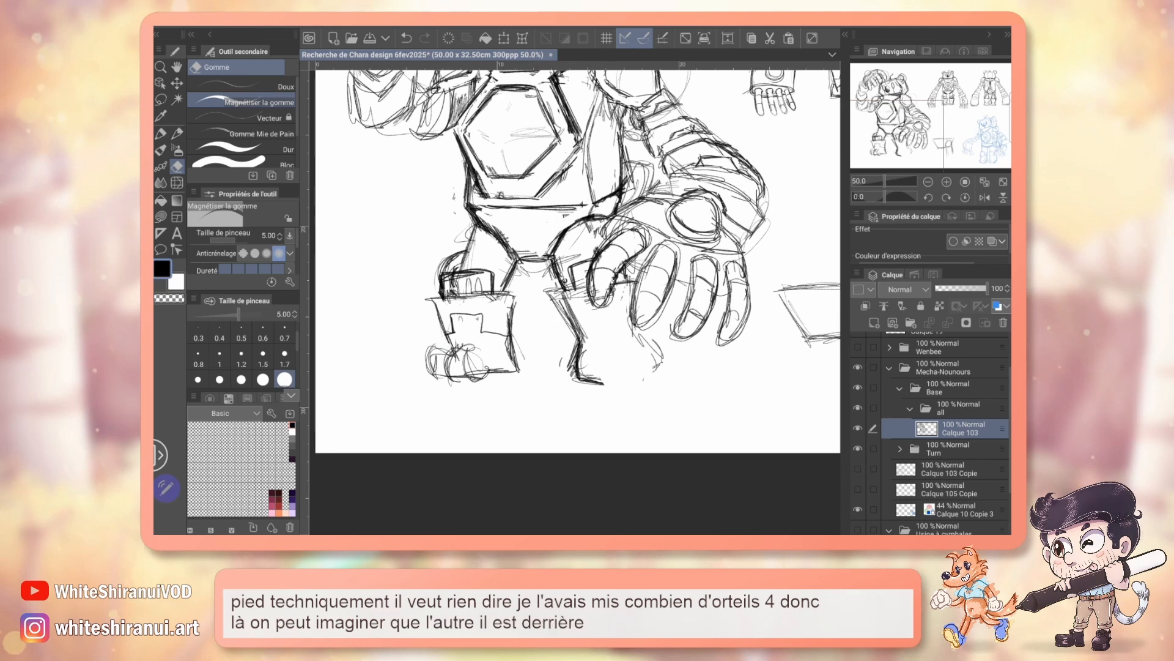
{"action": "key", "text": "p"}
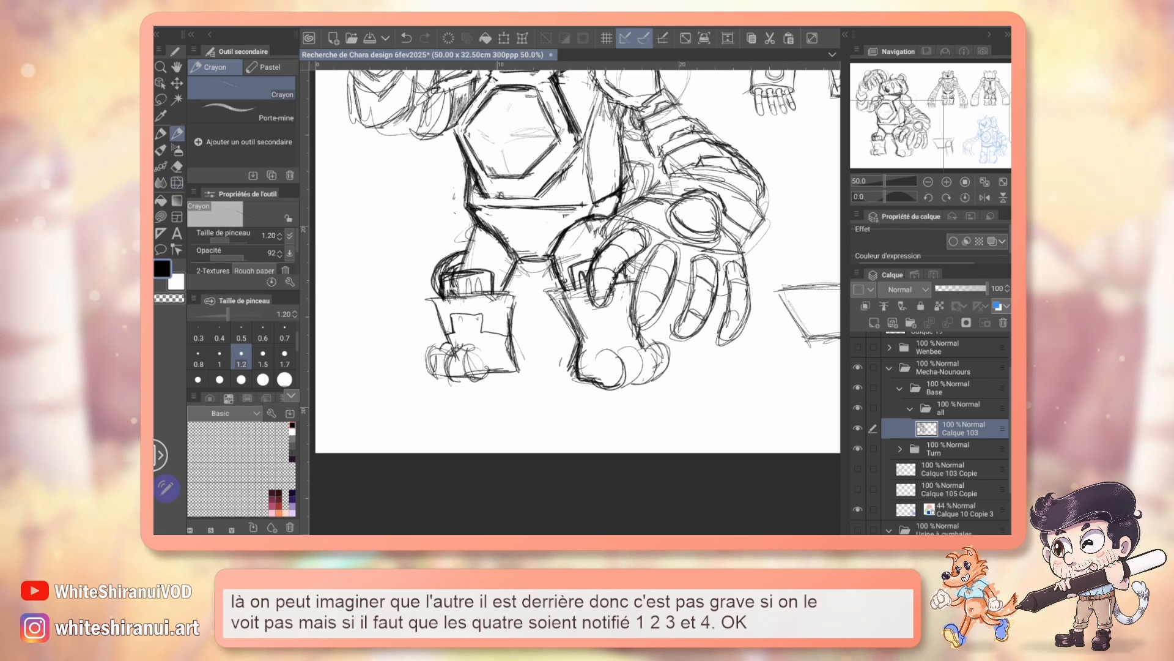
{"action": "key", "text": "e"}
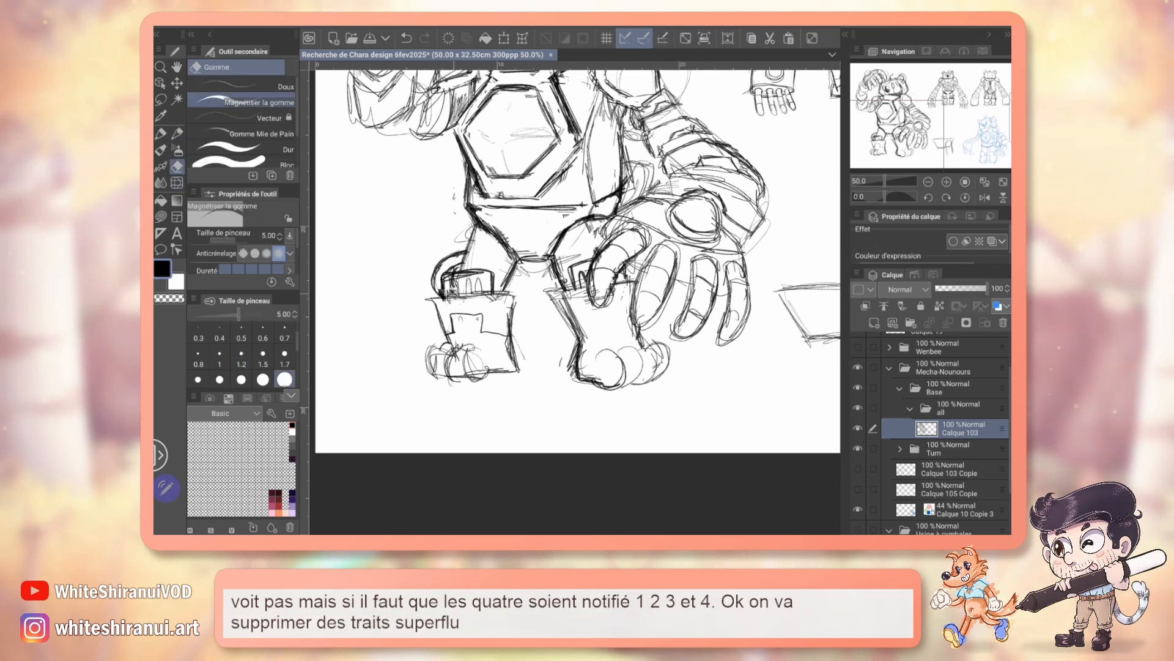
Step: Erase the superfluous lines on the foot on the lowered-hand side and redraw its toes in black pencil
{"action": "left_click_drag", "start_coordinate": [612, 244], "coordinate": [620, 285]}
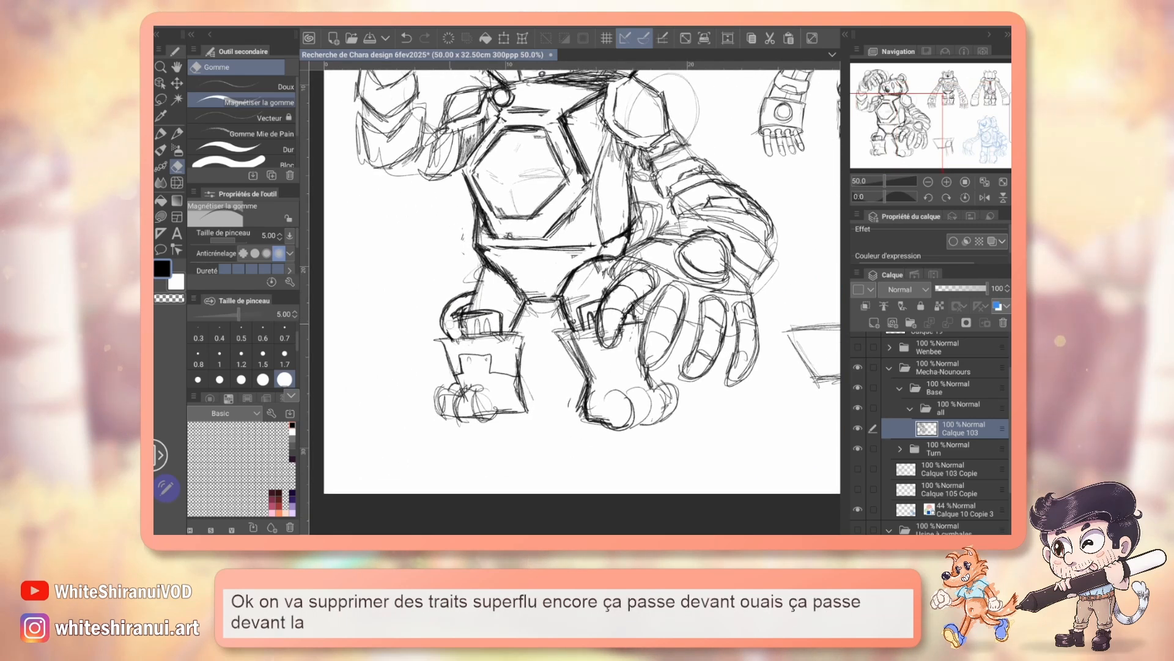
{"action": "key", "text": "p"}
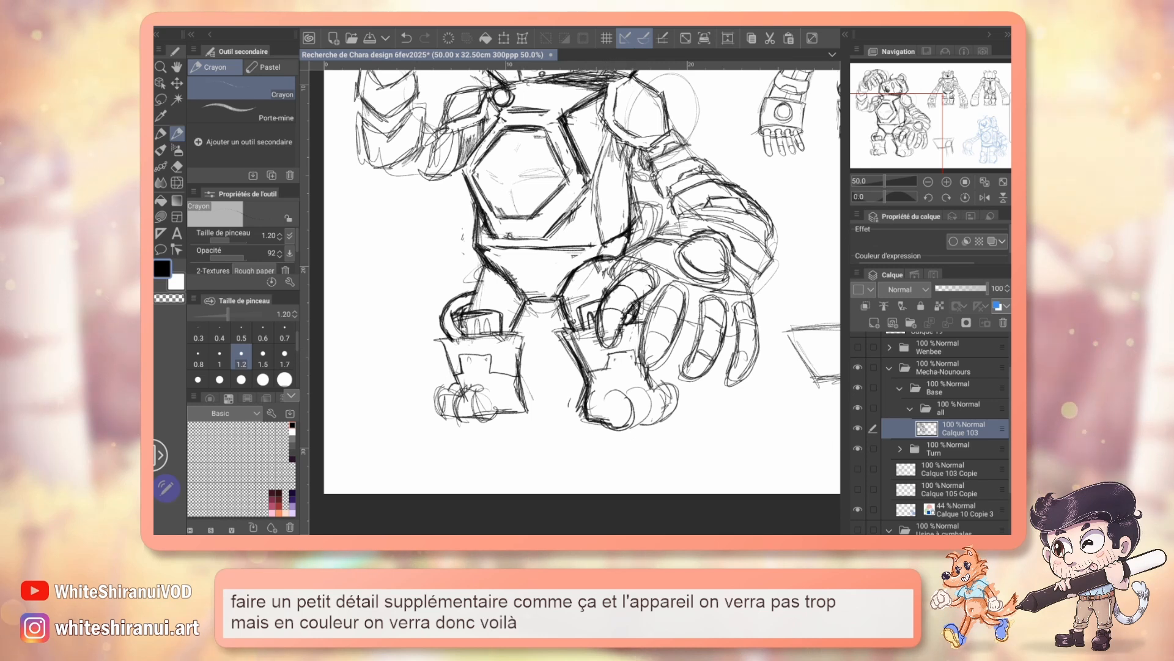
{"action": "key", "text": "e"}
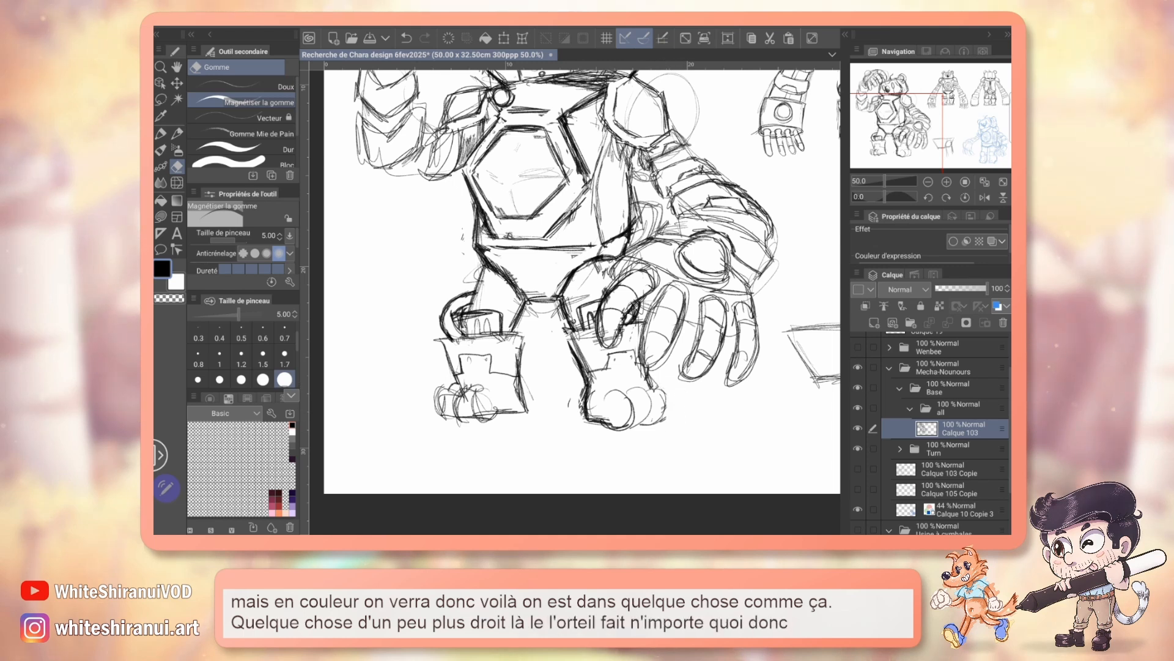
{"action": "key", "text": "p"}
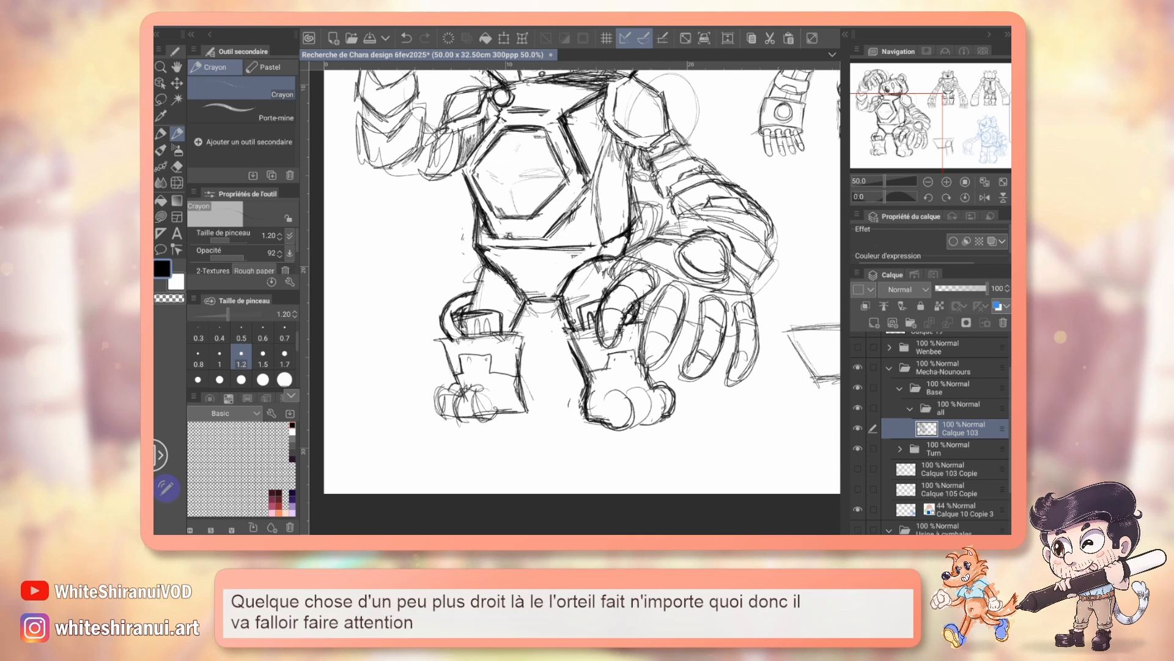
{"action": "mouse_move", "coordinate": [569, 257]}
{"action": "left_mouse_down"}
{"action": "mouse_move", "coordinate": [591, 401]}
{"action": "mouse_move", "coordinate": [587, 430]}
{"action": "mouse_move", "coordinate": [551, 434]}
{"action": "mouse_move", "coordinate": [489, 371]}
{"action": "mouse_move", "coordinate": [488, 339]}
{"action": "mouse_move", "coordinate": [461, 278]}
{"action": "mouse_move", "coordinate": [448, 277]}
{"action": "mouse_move", "coordinate": [495, 251]}
{"action": "left_mouse_up"}
{"action": "key", "text": "e"}
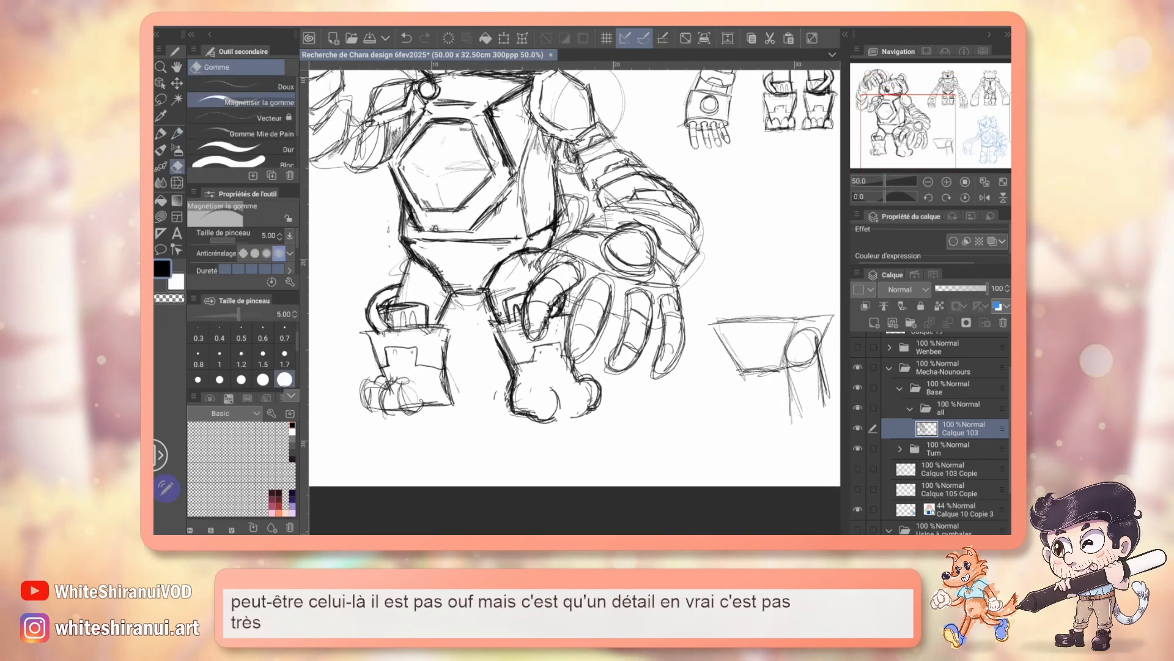
{"action": "key", "text": "p"}
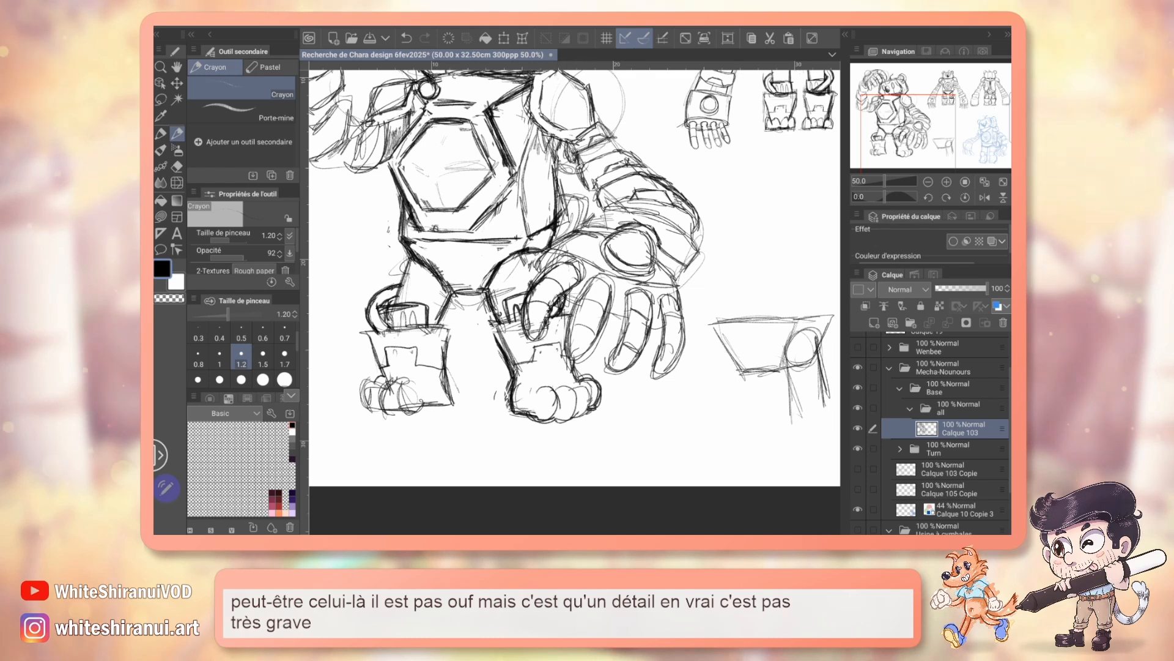
Step: Compare the head-scratching pose with the front and back views of the design sheet for missing details
{"action": "left_click_drag", "start_coordinate": [733, 257], "coordinate": [593, 332]}
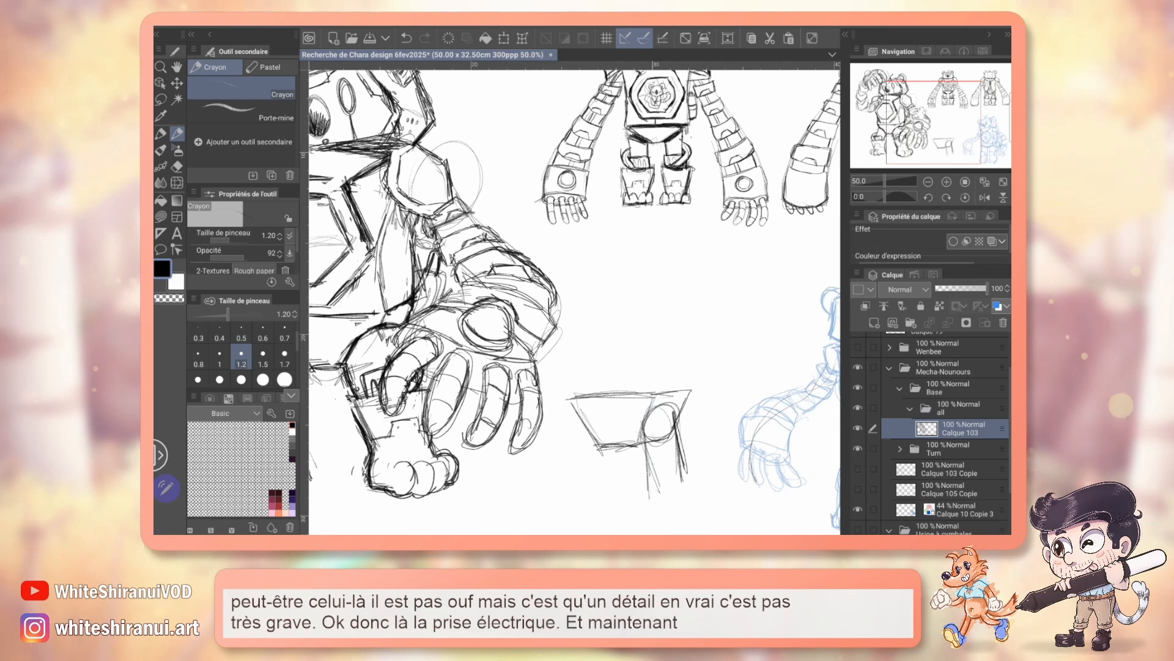
{"action": "mouse_move", "coordinate": [703, 293]}
{"action": "left_mouse_down"}
{"action": "mouse_move", "coordinate": [476, 345]}
{"action": "mouse_move", "coordinate": [553, 376]}
{"action": "mouse_move", "coordinate": [524, 259]}
{"action": "mouse_move", "coordinate": [751, 419]}
{"action": "mouse_move", "coordinate": [805, 427]}
{"action": "mouse_move", "coordinate": [794, 414]}
{"action": "mouse_move", "coordinate": [810, 400]}
{"action": "mouse_move", "coordinate": [821, 334]}
{"action": "mouse_move", "coordinate": [825, 343]}
{"action": "left_mouse_up"}
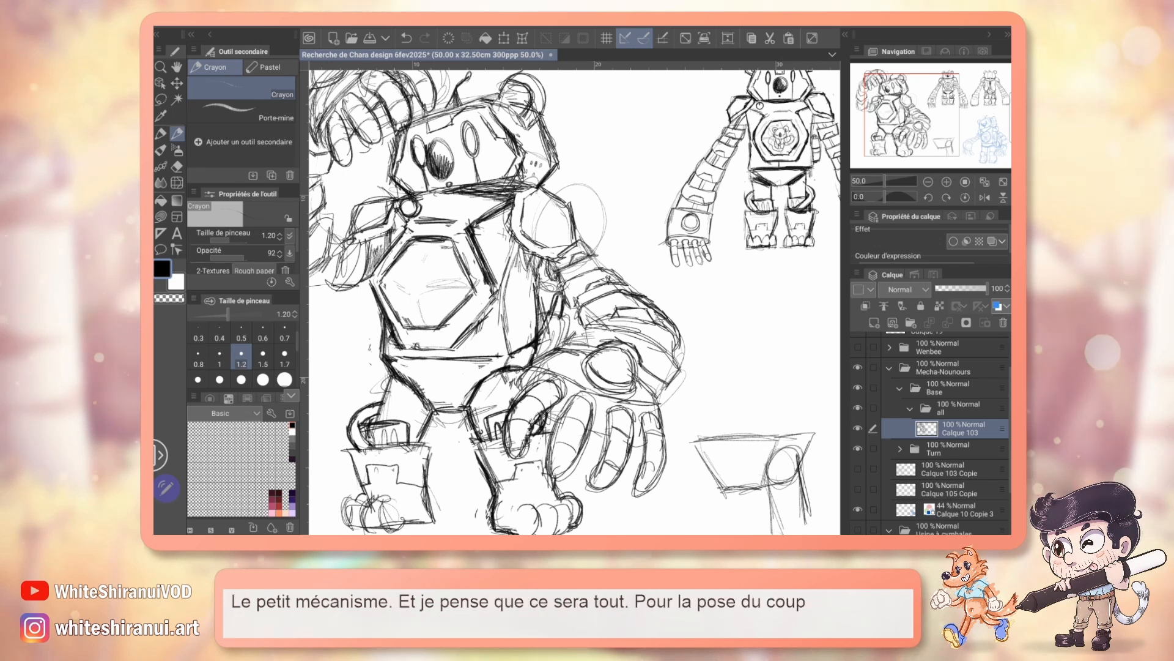
{"action": "left_click_drag", "start_coordinate": [575, 302], "coordinate": [552, 256]}
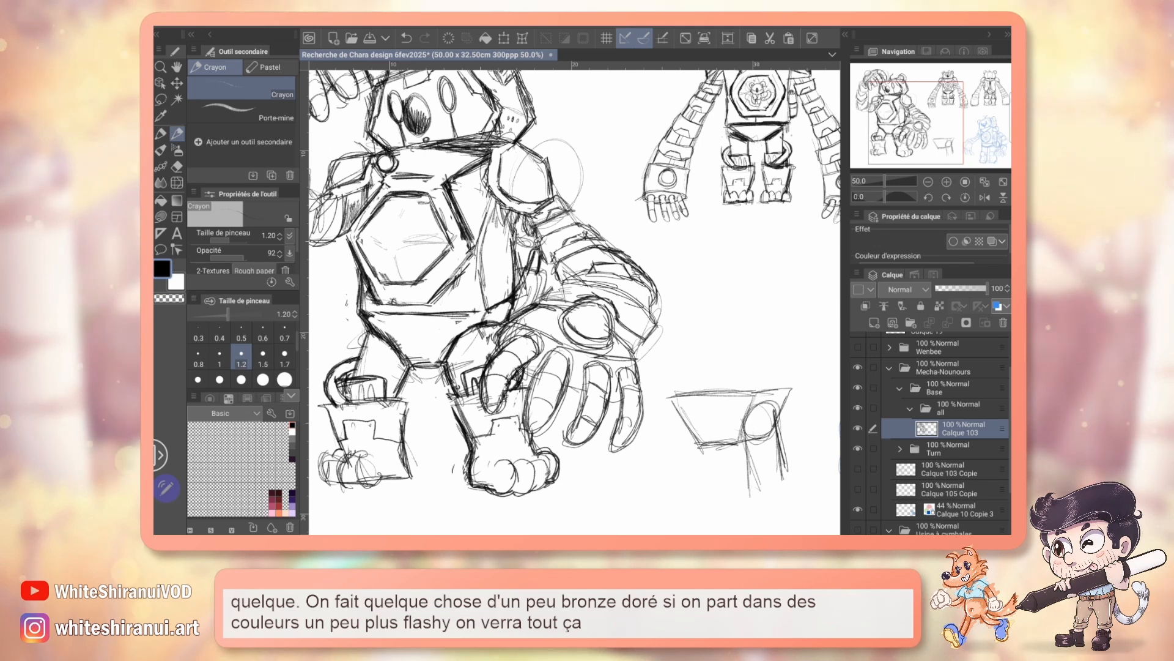
{"action": "left_click_drag", "start_coordinate": [575, 300], "coordinate": [587, 298]}
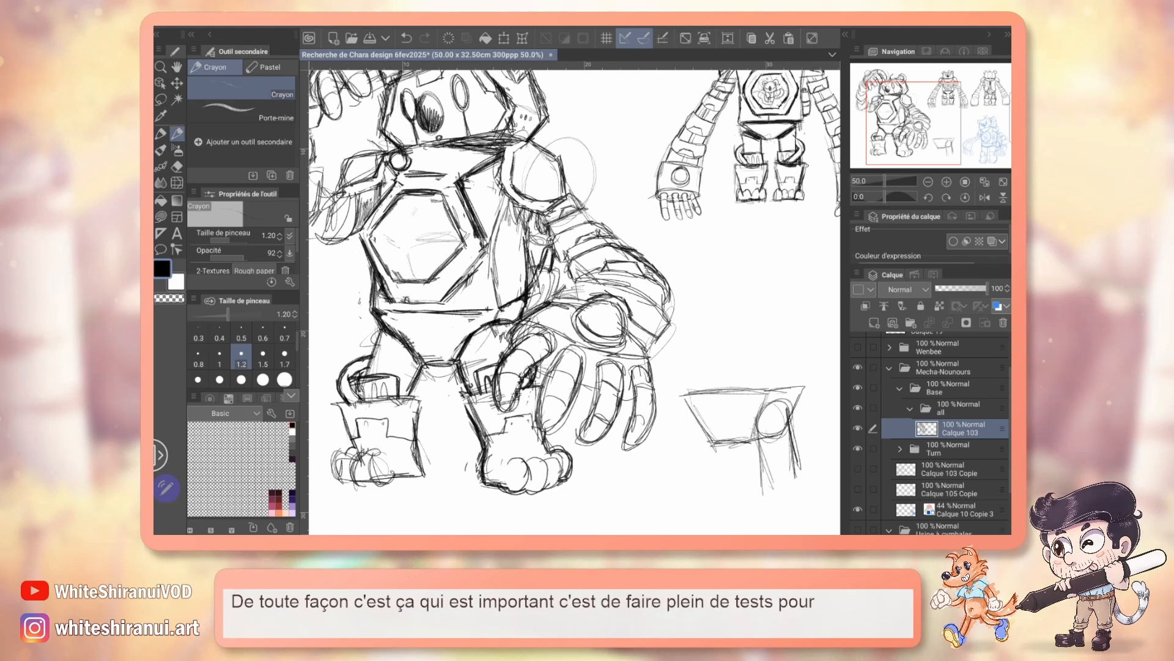
{"action": "left_click_drag", "start_coordinate": [575, 300], "coordinate": [701, 361]}
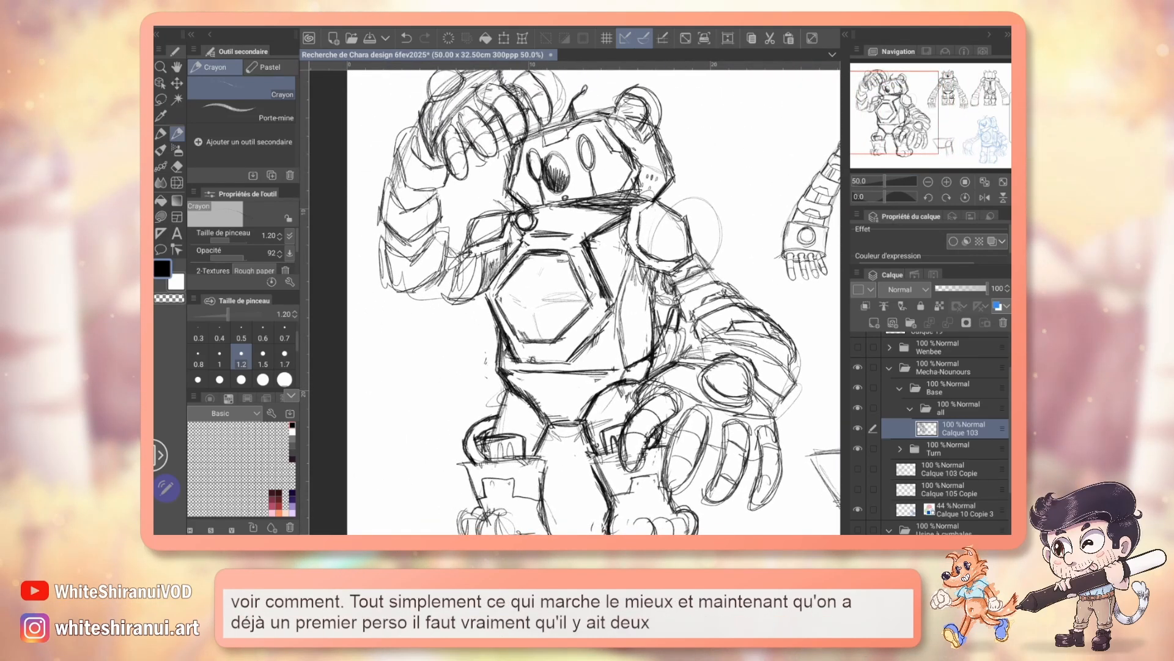
{"action": "left_click_drag", "start_coordinate": [575, 299], "coordinate": [516, 322]}
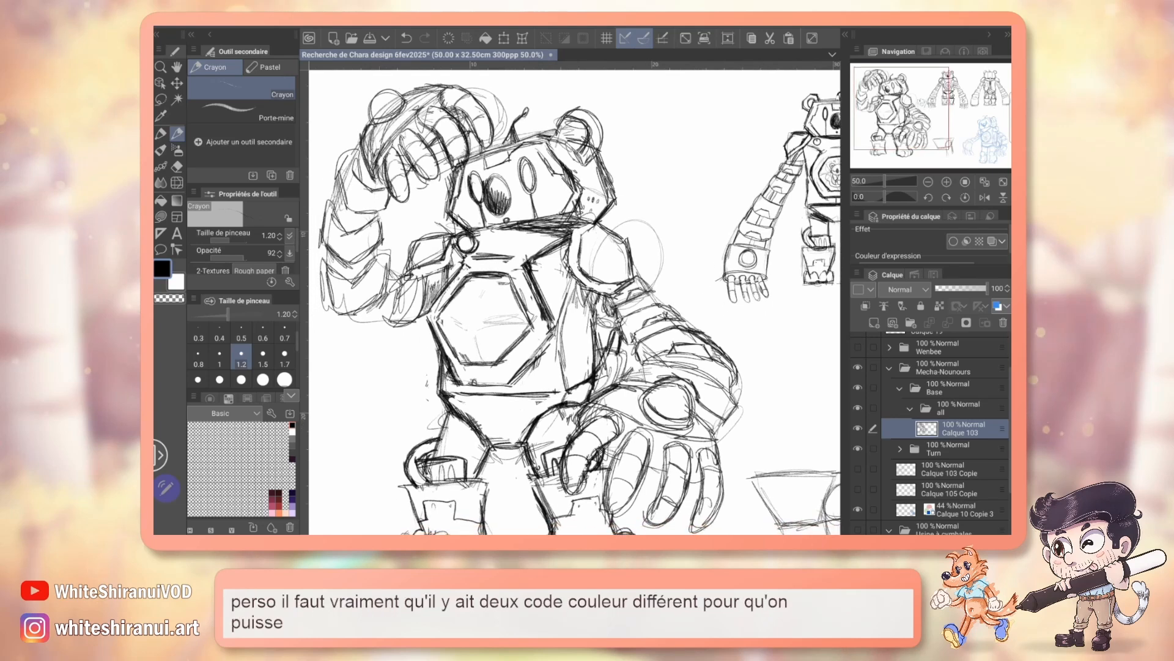
{"action": "mouse_move", "coordinate": [612, 330]}
{"action": "left_mouse_down"}
{"action": "mouse_move", "coordinate": [482, 276]}
{"action": "mouse_move", "coordinate": [614, 314]}
{"action": "mouse_move", "coordinate": [586, 289]}
{"action": "mouse_move", "coordinate": [558, 316]}
{"action": "mouse_move", "coordinate": [592, 302]}
{"action": "mouse_move", "coordinate": [358, 190]}
{"action": "mouse_move", "coordinate": [559, 313]}
{"action": "mouse_move", "coordinate": [587, 304]}
{"action": "mouse_move", "coordinate": [426, 312]}
{"action": "mouse_move", "coordinate": [416, 347]}
{"action": "mouse_move", "coordinate": [441, 350]}
{"action": "left_mouse_up"}
{"action": "mouse_move", "coordinate": [951, 110]}
{"action": "left_mouse_down"}
{"action": "mouse_move", "coordinate": [925, 135]}
{"action": "mouse_move", "coordinate": [973, 115]}
{"action": "left_mouse_up"}
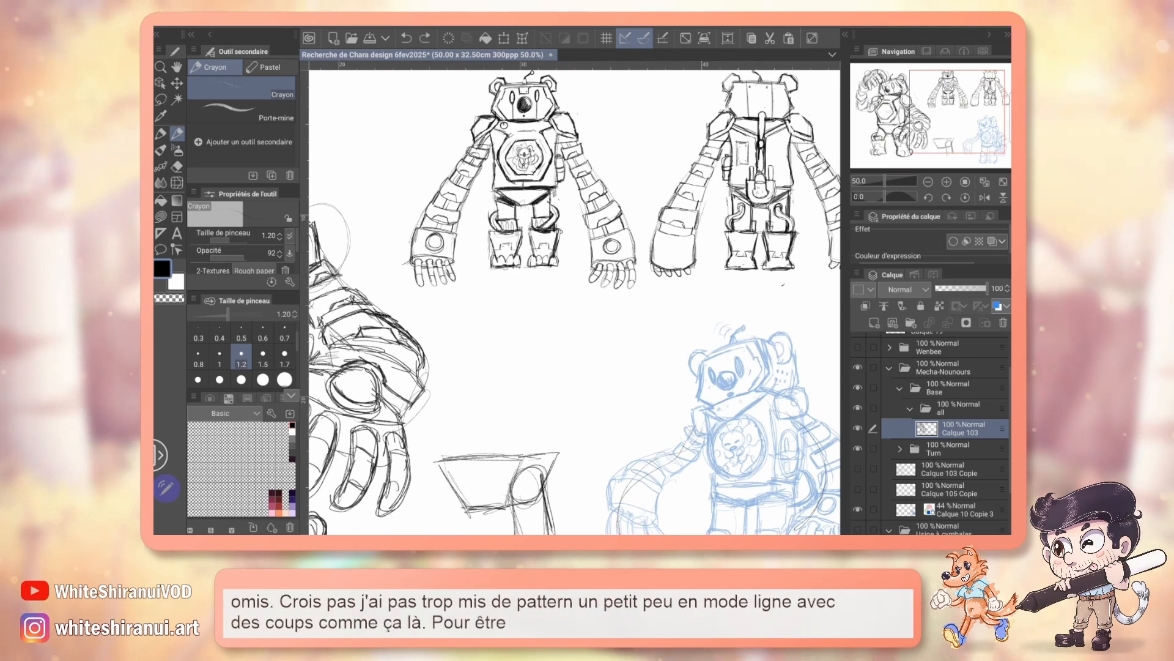
{"action": "left_click_drag", "start_coordinate": [974, 114], "coordinate": [908, 109]}
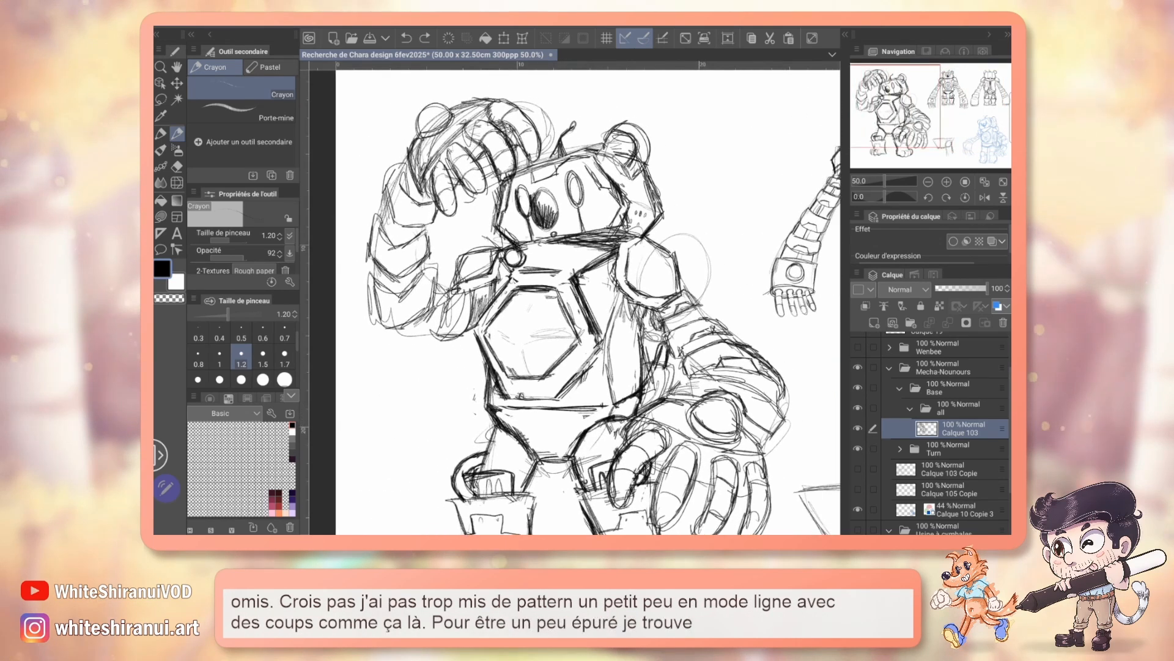
Step: Lasso the raised hand, rotate it slightly counterclockwise and shift it a little down and outward from the head
{"action": "key", "text": "m"}
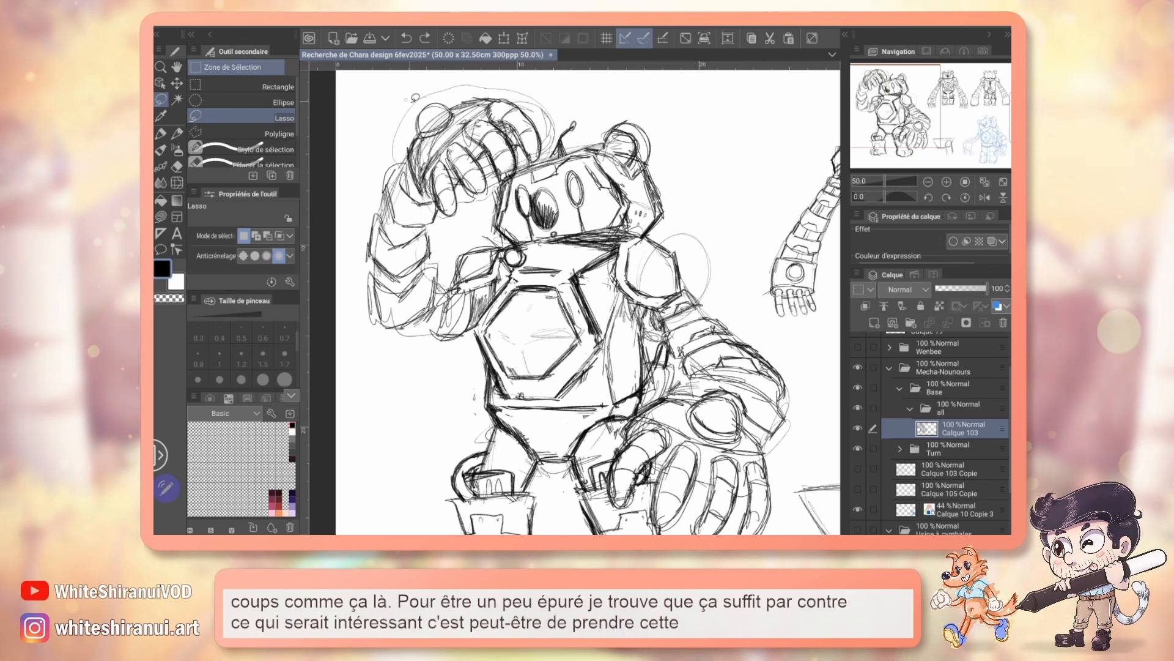
{"action": "left_click_drag", "start_coordinate": [416, 97], "coordinate": [411, 101]}
{"action": "key", "text": "ctrl+t"}
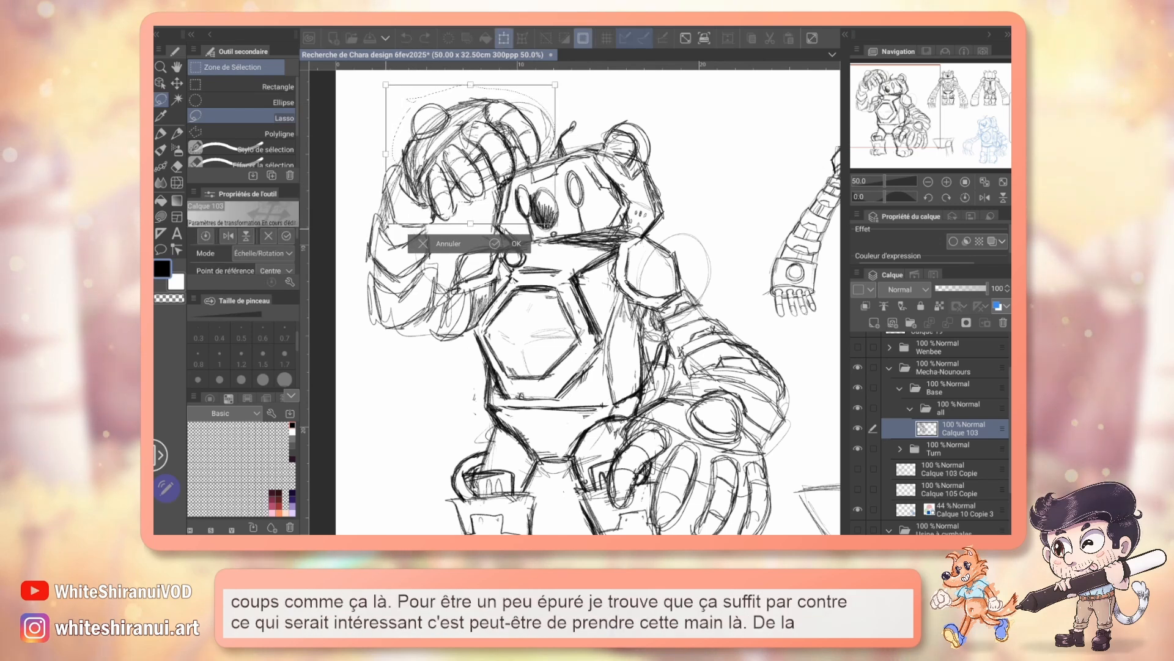
{"action": "left_click_drag", "start_coordinate": [386, 228], "coordinate": [396, 239]}
{"action": "left_click_drag", "start_coordinate": [490, 176], "coordinate": [485, 185]}
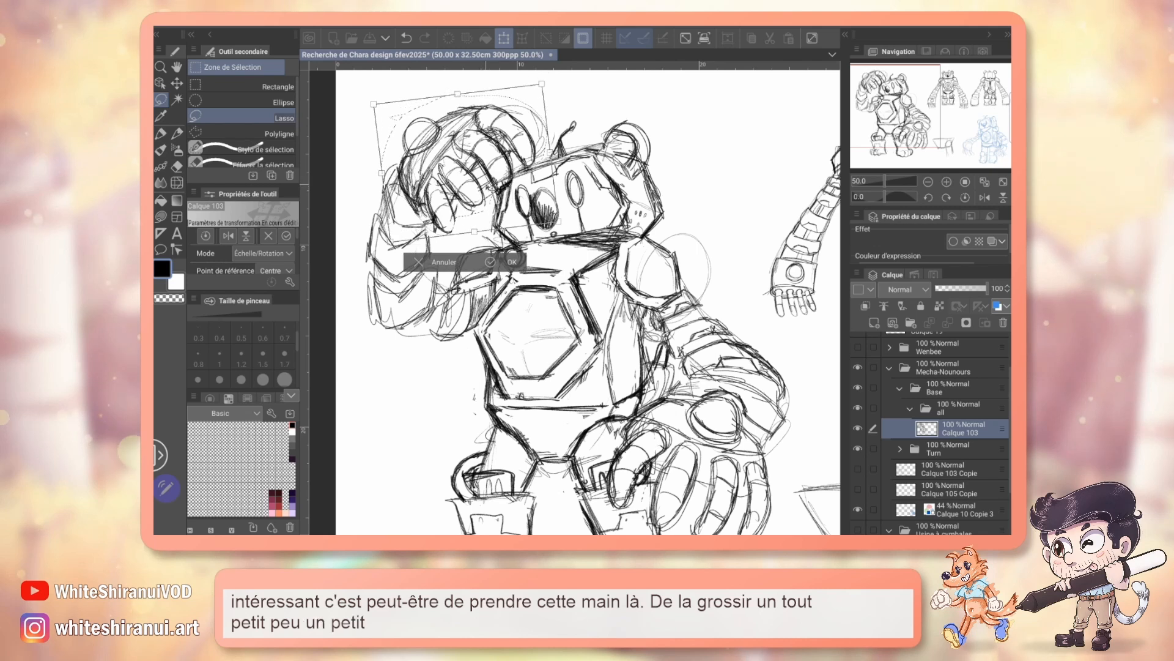
{"action": "key", "text": "Return"}
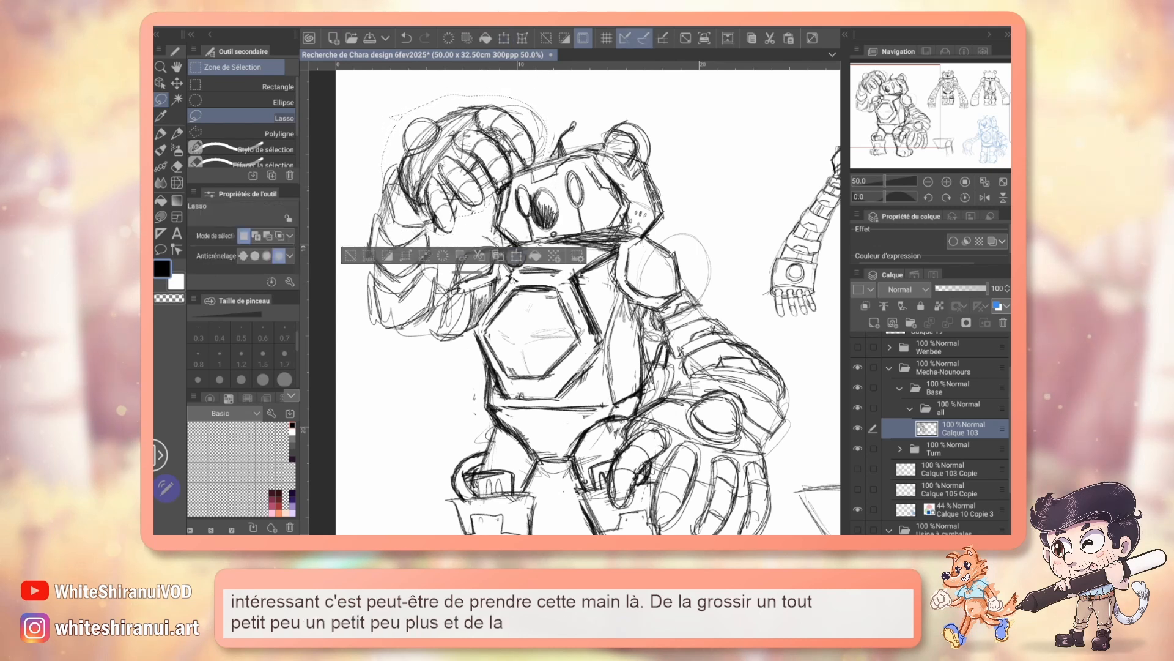
{"action": "key", "text": "ctrl+d"}
Step: Erase the stray lines around the raised hand and retouch the ear area behind it in black pencil
{"action": "key", "text": "e"}
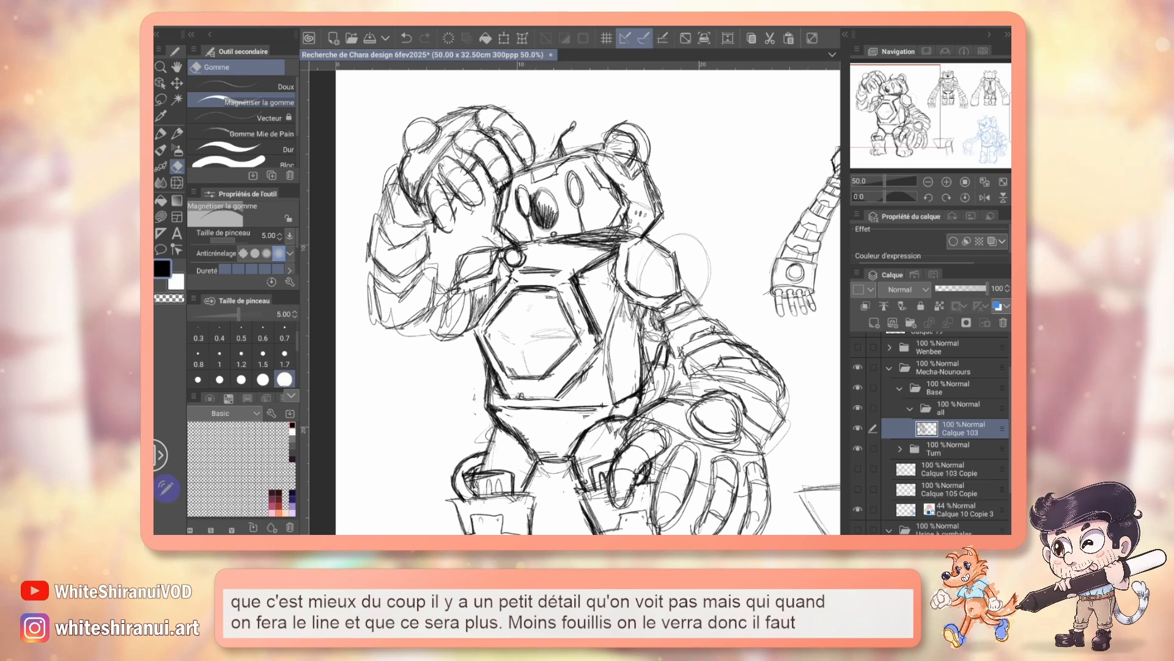
{"action": "key", "text": "p"}
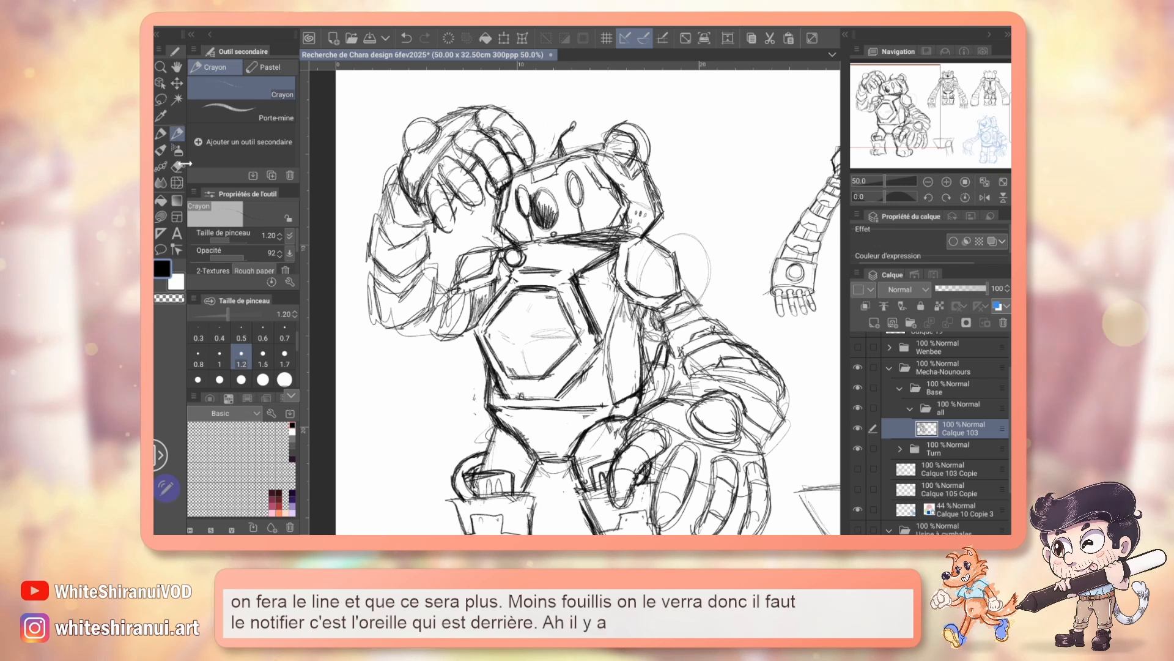
{"action": "key", "text": "e"}
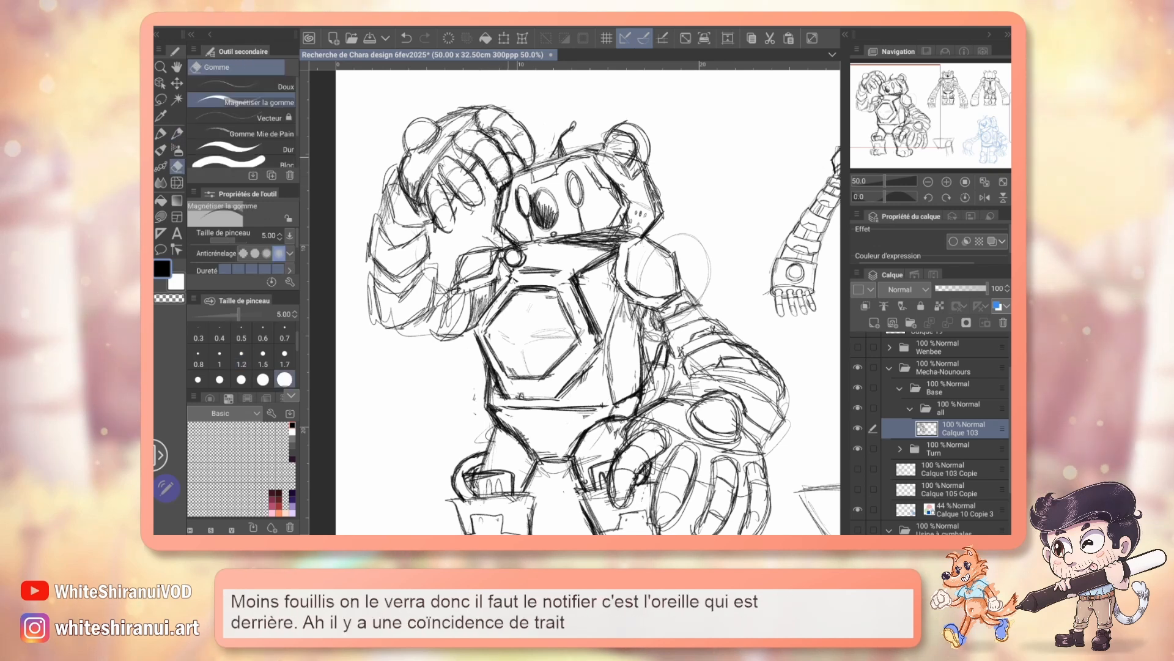
{"action": "key", "text": "p"}
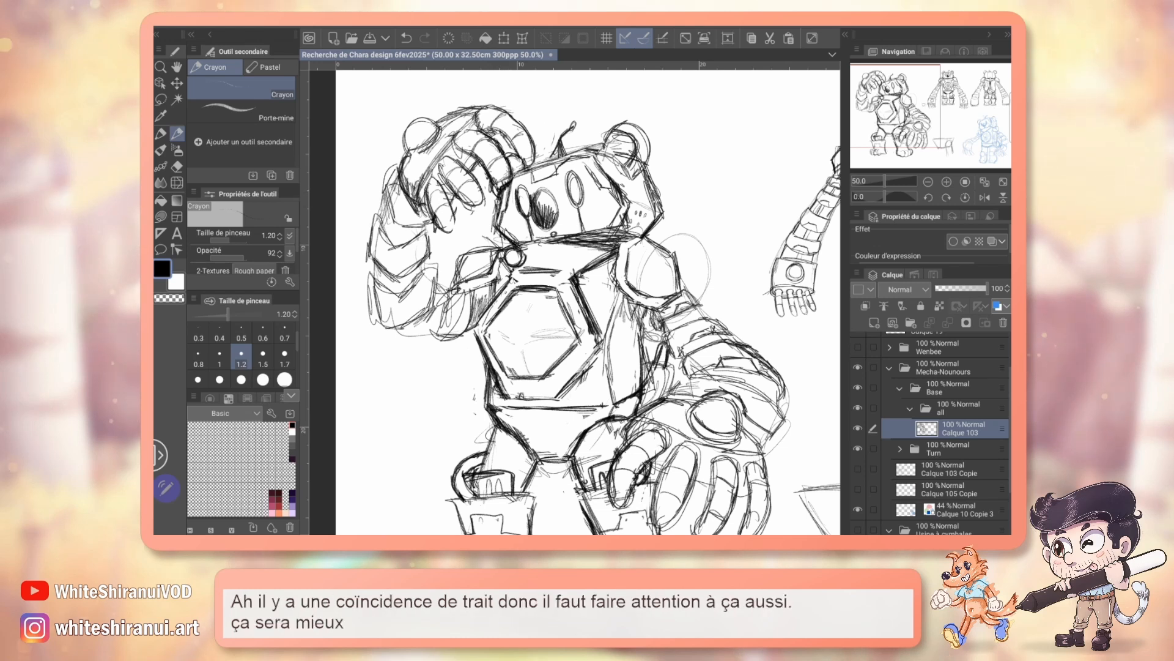
Step: Sketch the small sound pattern on the side of the bear's head in black pencil and save the file
{"action": "mouse_move", "coordinate": [575, 302]}
{"action": "left_mouse_down"}
{"action": "mouse_move", "coordinate": [527, 289]}
{"action": "mouse_move", "coordinate": [509, 258]}
{"action": "left_mouse_up"}
{"action": "mouse_move", "coordinate": [575, 287]}
{"action": "left_mouse_down"}
{"action": "mouse_move", "coordinate": [585, 273]}
{"action": "mouse_move", "coordinate": [642, 325]}
{"action": "mouse_move", "coordinate": [480, 436]}
{"action": "mouse_move", "coordinate": [310, 356]}
{"action": "mouse_move", "coordinate": [536, 359]}
{"action": "mouse_move", "coordinate": [542, 393]}
{"action": "left_mouse_up"}
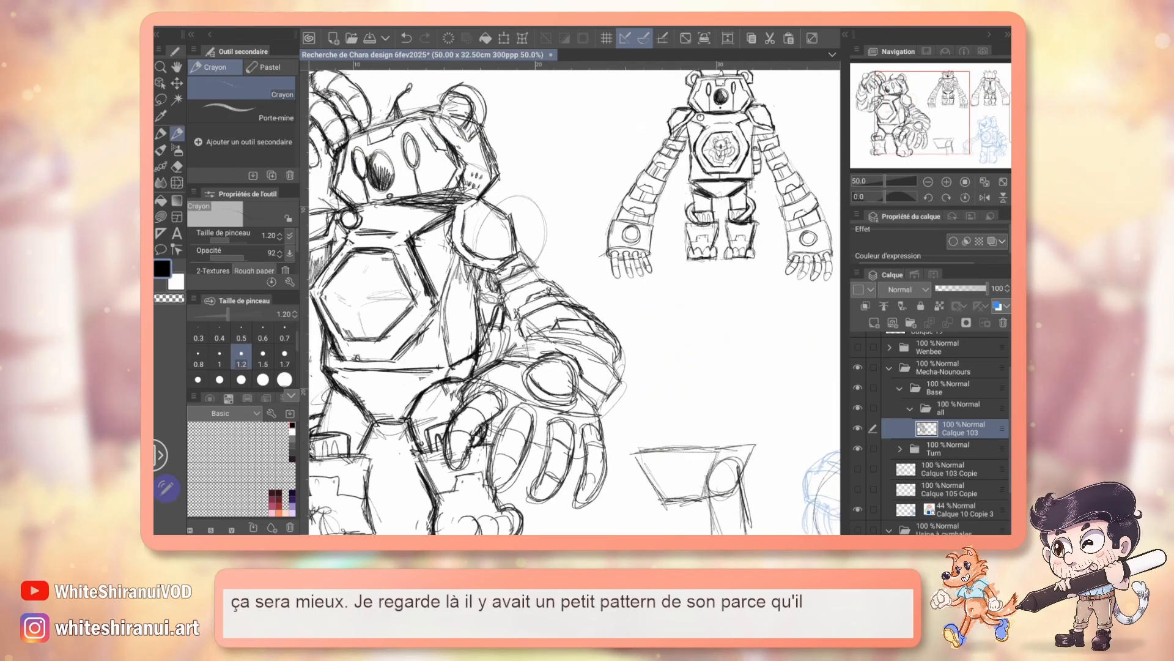
{"action": "mouse_move", "coordinate": [636, 367]}
{"action": "left_mouse_down"}
{"action": "mouse_move", "coordinate": [461, 341]}
{"action": "mouse_move", "coordinate": [410, 208]}
{"action": "mouse_move", "coordinate": [591, 233]}
{"action": "mouse_move", "coordinate": [628, 370]}
{"action": "mouse_move", "coordinate": [658, 369]}
{"action": "mouse_move", "coordinate": [658, 340]}
{"action": "left_mouse_up"}
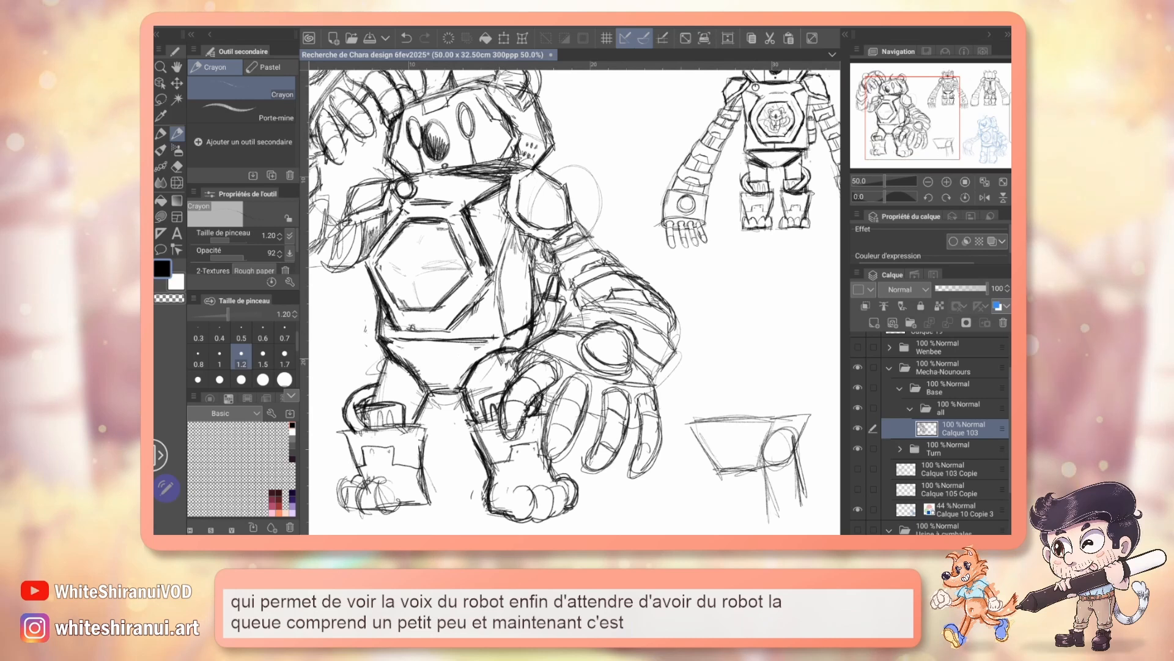
{"action": "key", "text": "ctrl+s"}
Step: Tint the pose sketch layer Calque 103 blue and lower its opacity to 60%
{"action": "mouse_move", "coordinate": [703, 269]}
{"action": "left_mouse_down"}
{"action": "mouse_move", "coordinate": [421, 339]}
{"action": "mouse_move", "coordinate": [762, 275]}
{"action": "left_mouse_up"}
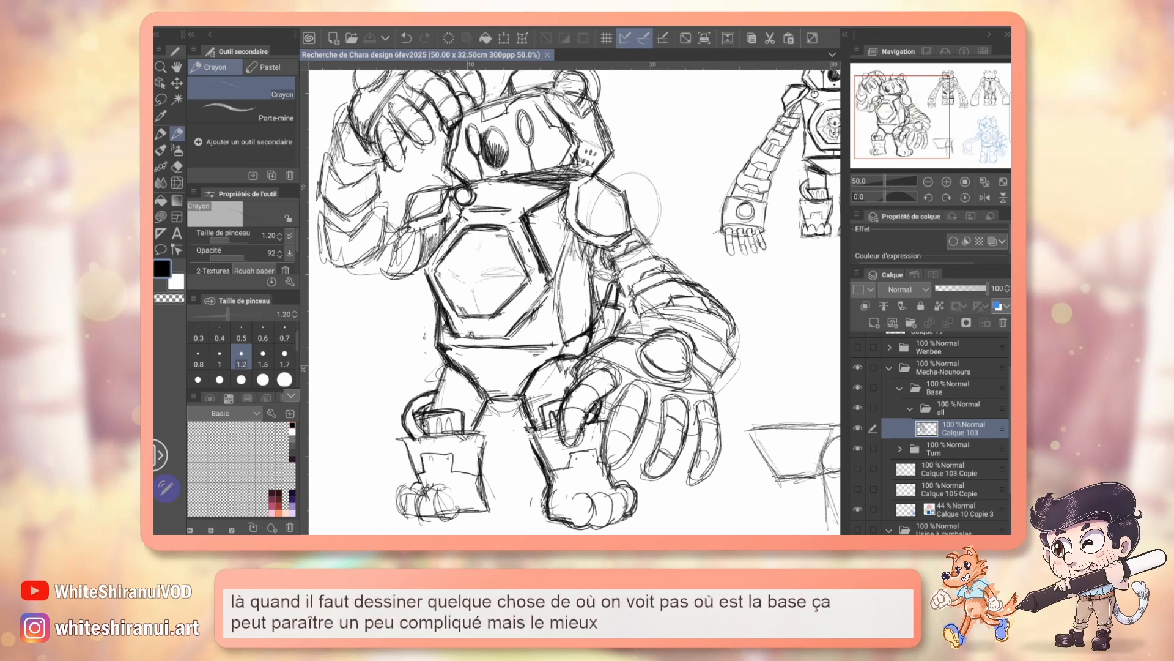
{"action": "left_click", "coordinate": [997, 306]}
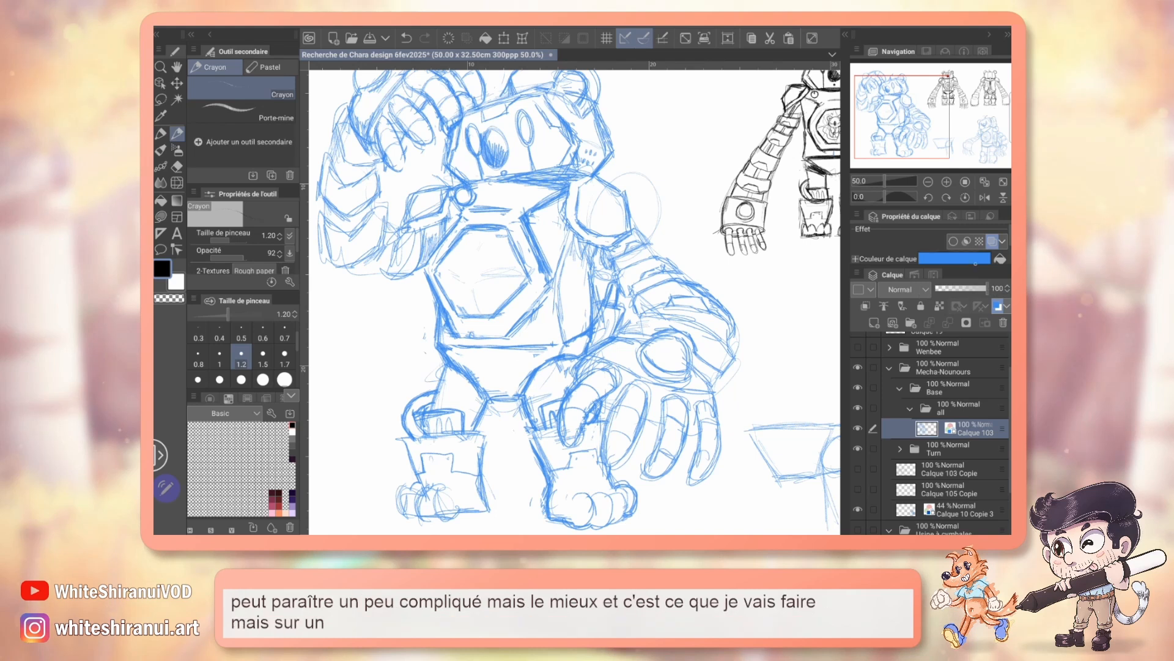
{"action": "left_click_drag", "start_coordinate": [987, 288], "coordinate": [969, 288]}
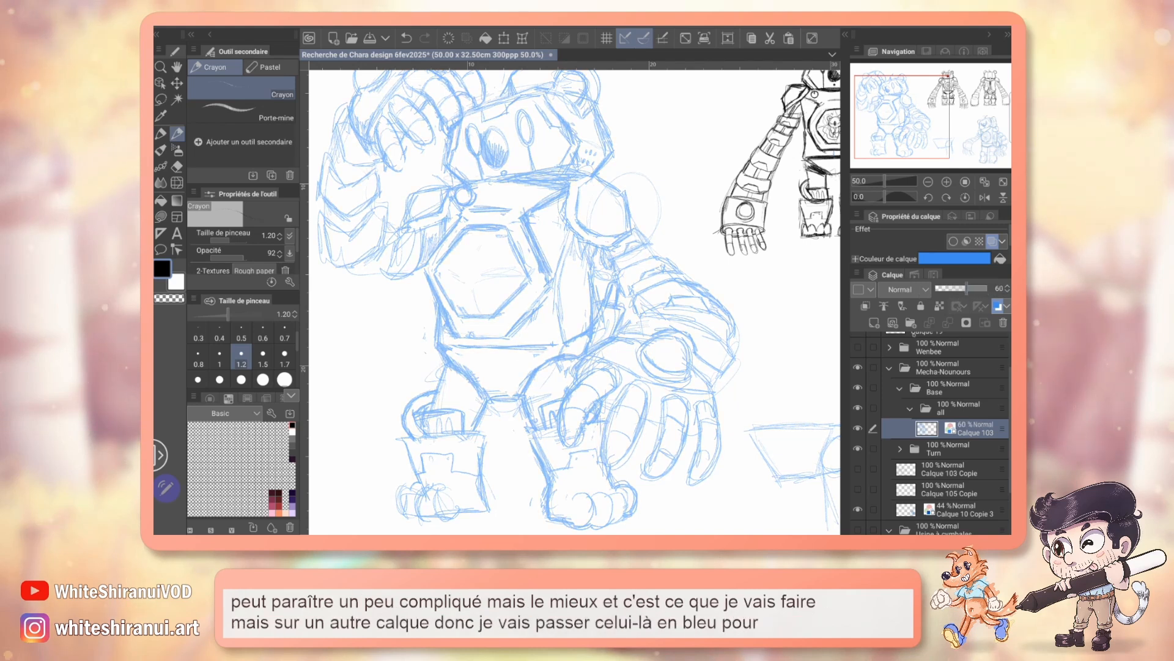
Step: Add a new layer above the blue sketch and draw the torso on it as a 3D construction box in black pencil
{"action": "left_click", "coordinate": [874, 322]}
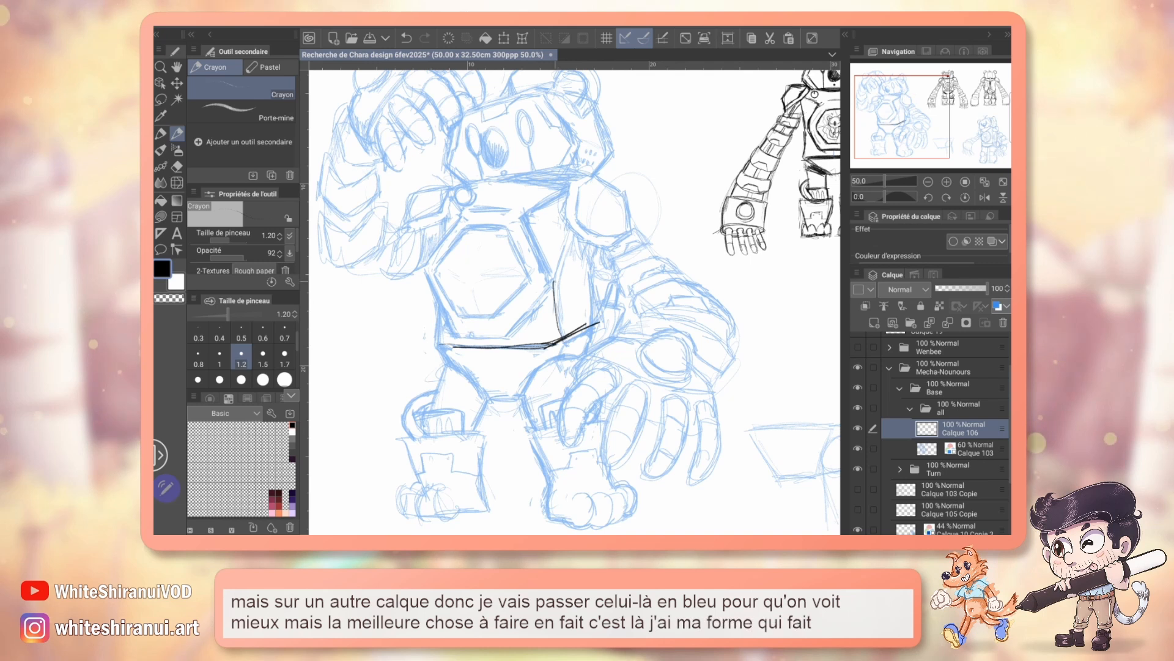
{"action": "left_click_drag", "start_coordinate": [579, 221], "coordinate": [599, 322]}
{"action": "mouse_move", "coordinate": [439, 208]}
{"action": "left_mouse_down"}
{"action": "mouse_move", "coordinate": [435, 343]}
{"action": "mouse_move", "coordinate": [501, 325]}
{"action": "left_mouse_up"}
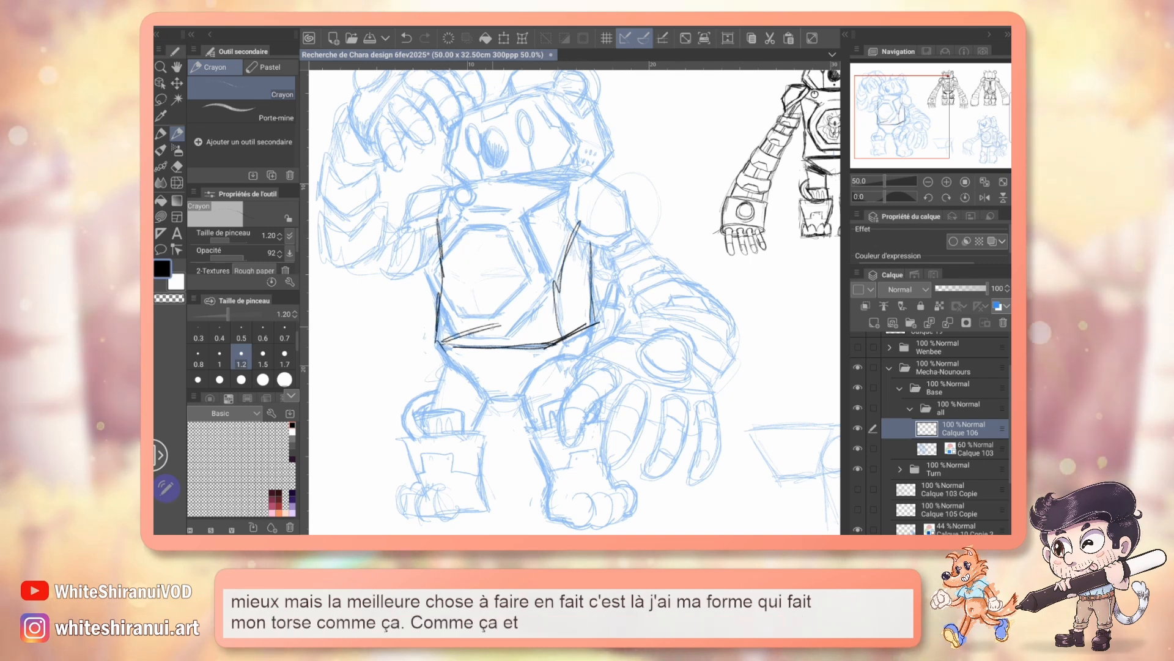
{"action": "left_click_drag", "start_coordinate": [590, 242], "coordinate": [592, 323]}
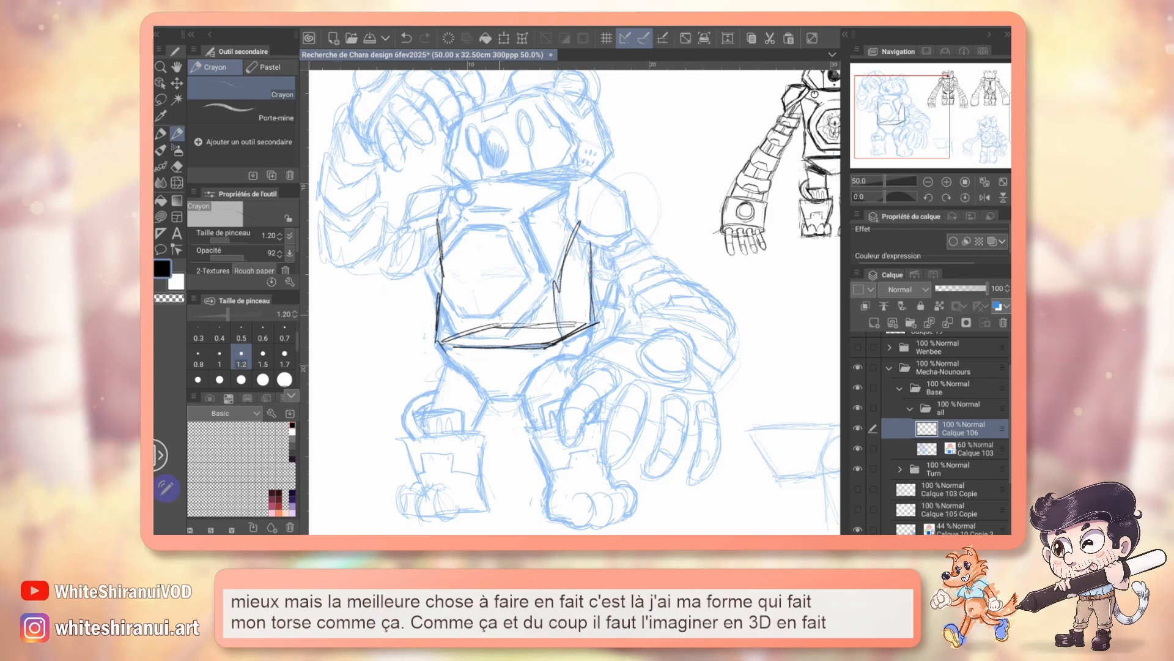
{"action": "left_click_drag", "start_coordinate": [490, 283], "coordinate": [496, 323]}
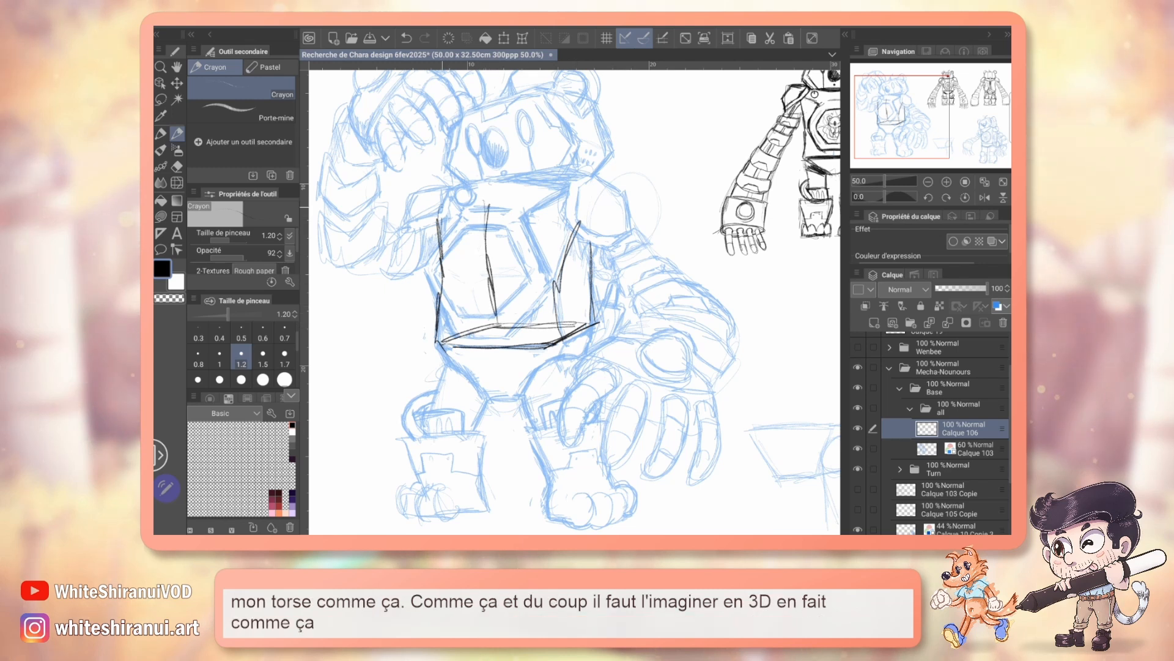
{"action": "left_click_drag", "start_coordinate": [435, 194], "coordinate": [528, 174]}
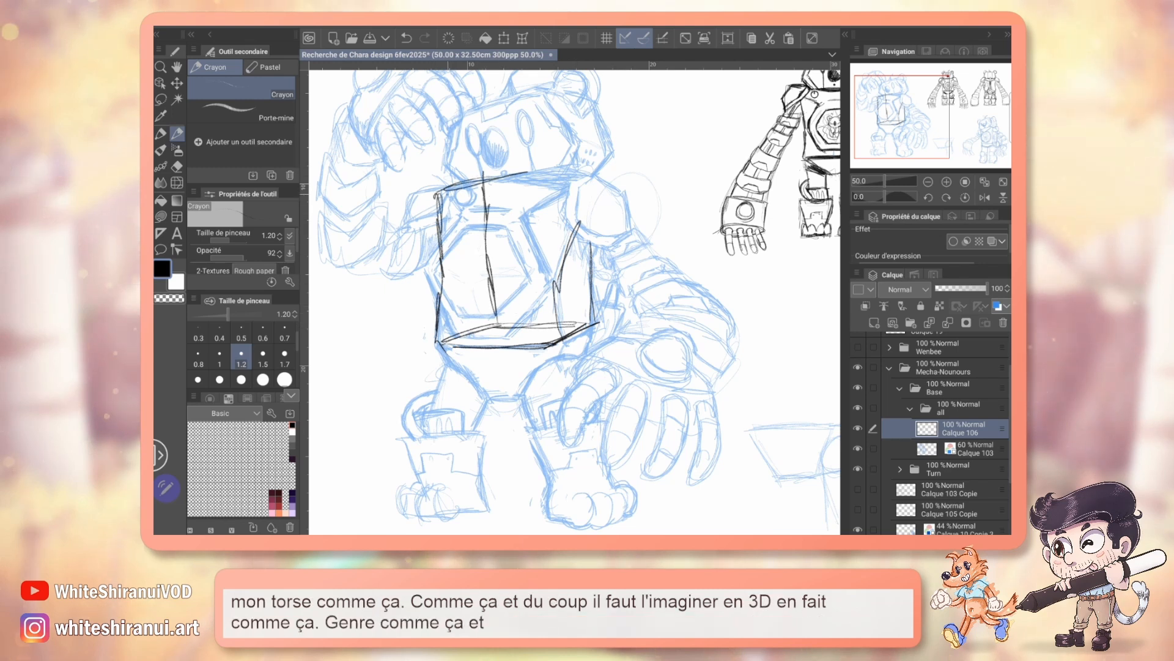
{"action": "left_click_drag", "start_coordinate": [436, 195], "coordinate": [483, 192]}
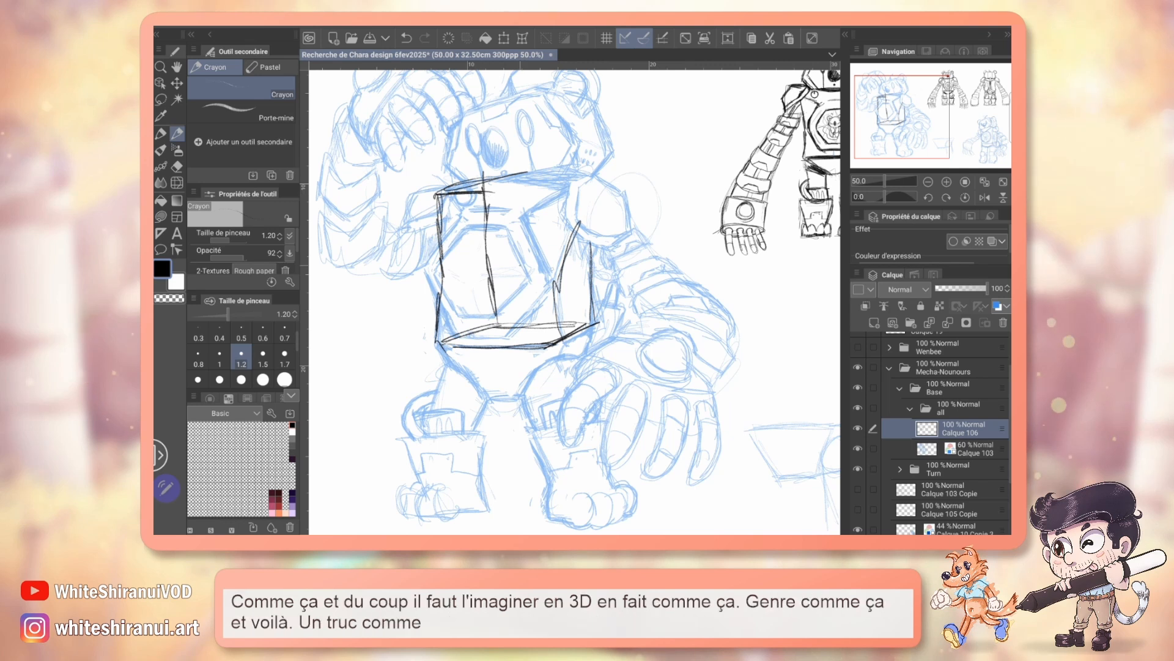
{"action": "mouse_move", "coordinate": [489, 182]}
{"action": "left_mouse_down"}
{"action": "mouse_move", "coordinate": [597, 167]}
{"action": "mouse_move", "coordinate": [562, 262]}
{"action": "left_mouse_up"}
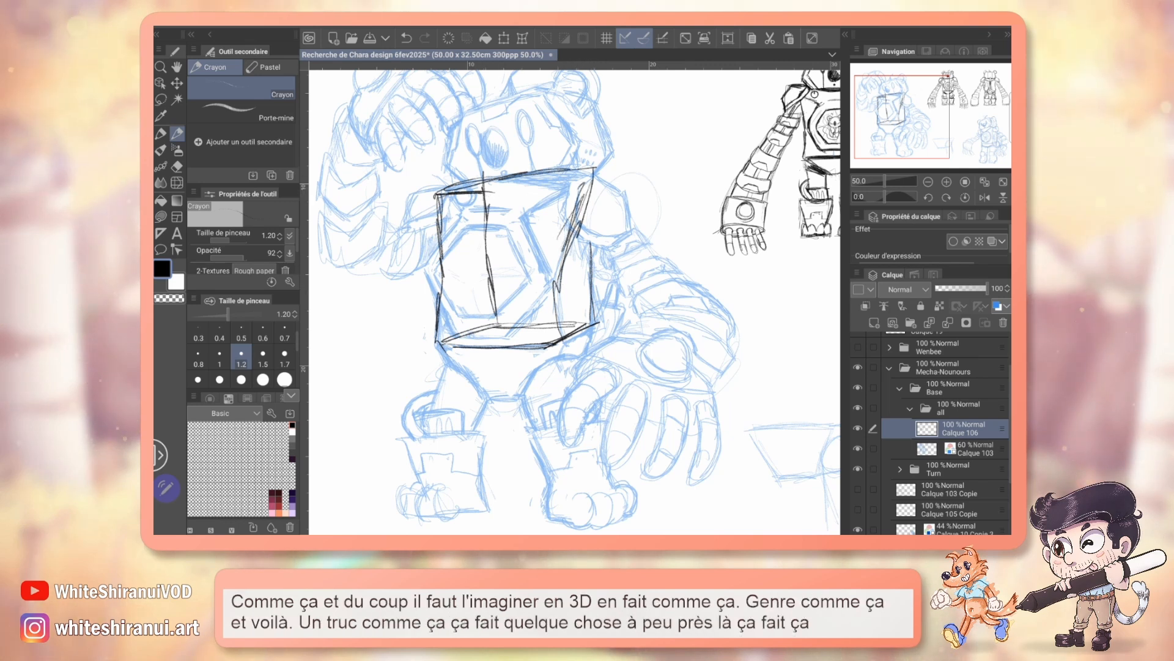
{"action": "left_click_drag", "start_coordinate": [608, 200], "coordinate": [590, 255]}
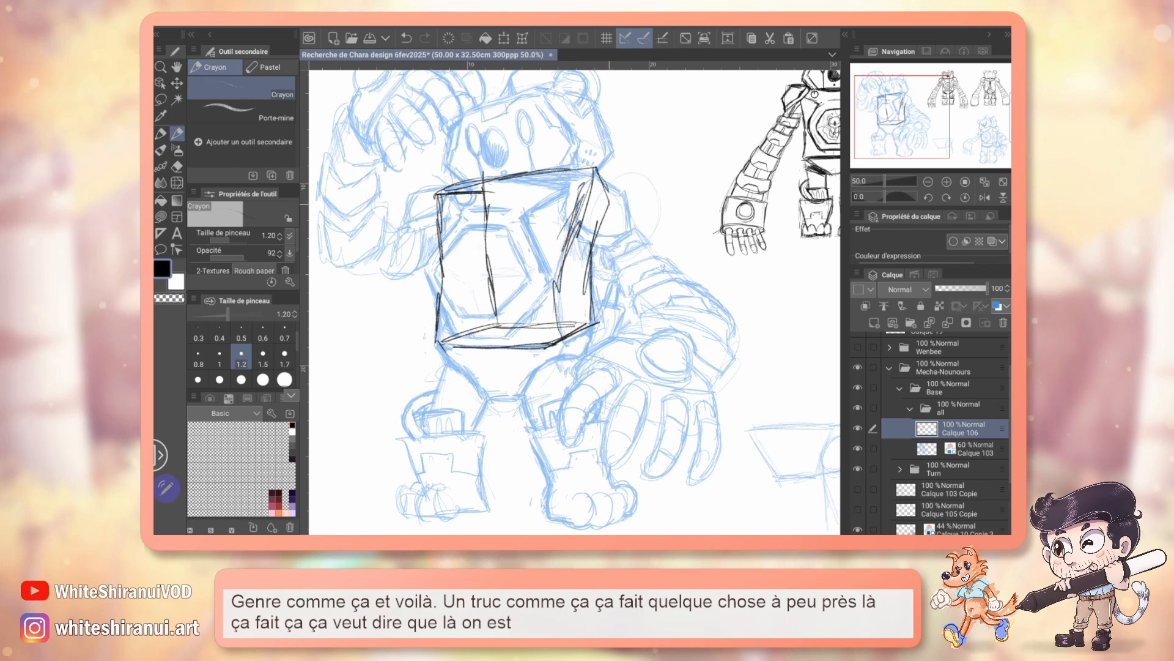
Step: Erase small gaps along the torso box's rear edges so its hidden lines read as dashed
{"action": "left_click_drag", "start_coordinate": [605, 200], "coordinate": [488, 208]}
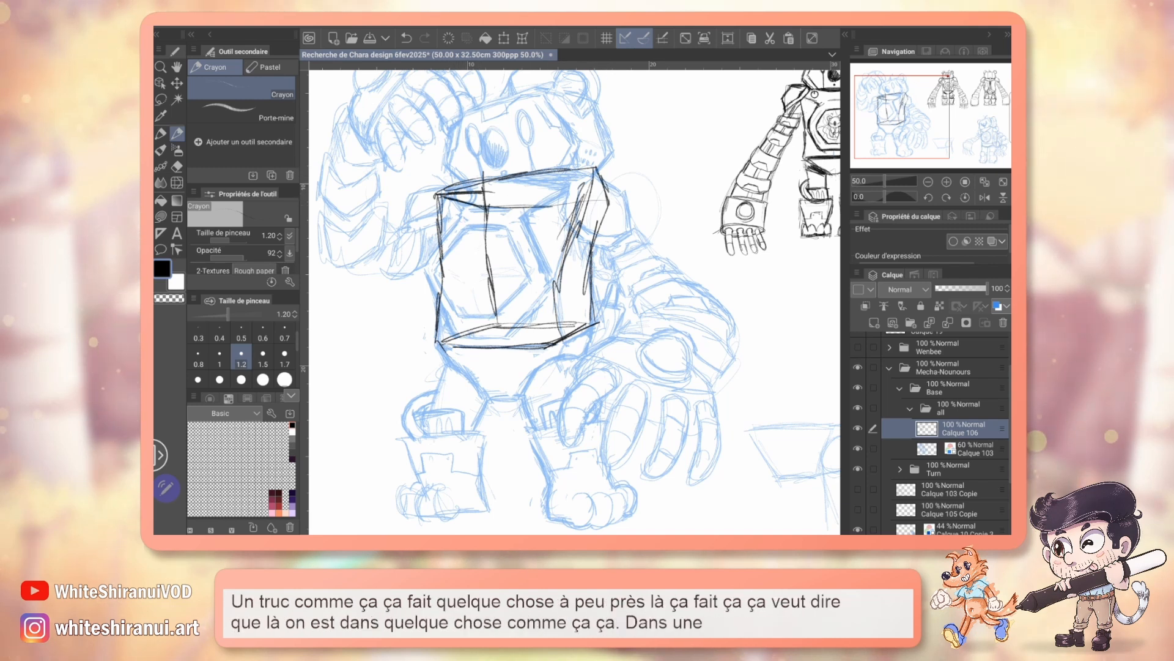
{"action": "key", "text": "e"}
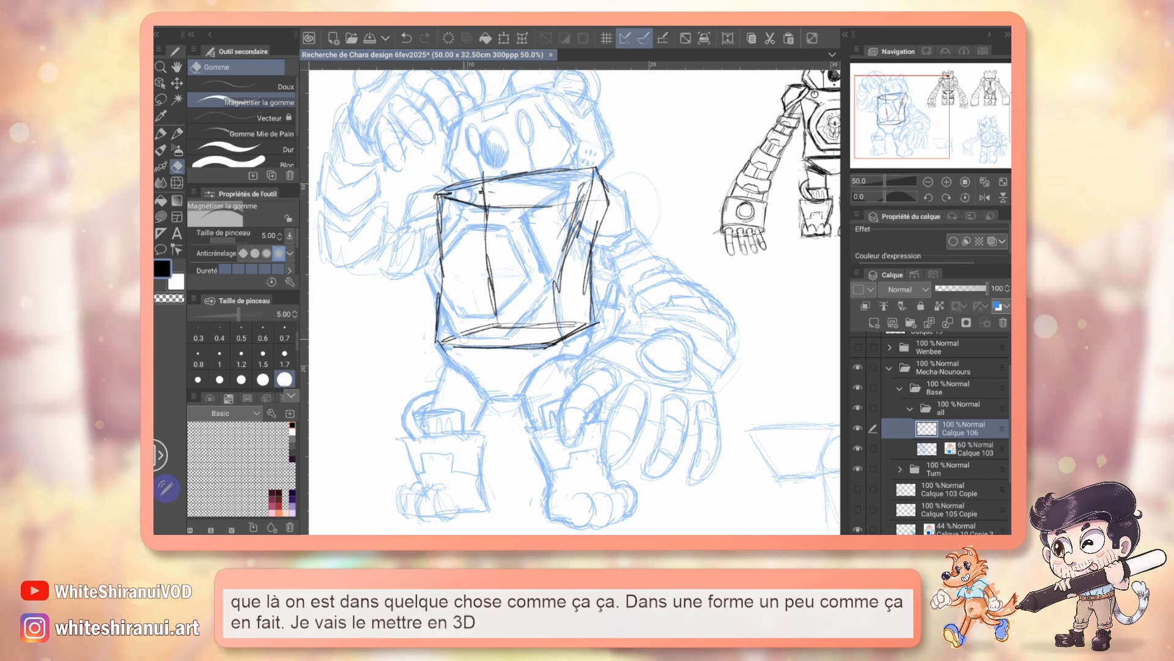
{"action": "left_click_drag", "start_coordinate": [486, 286], "coordinate": [496, 284]}
{"action": "left_click_drag", "start_coordinate": [485, 274], "coordinate": [496, 272]}
{"action": "left_click_drag", "start_coordinate": [483, 262], "coordinate": [496, 262]}
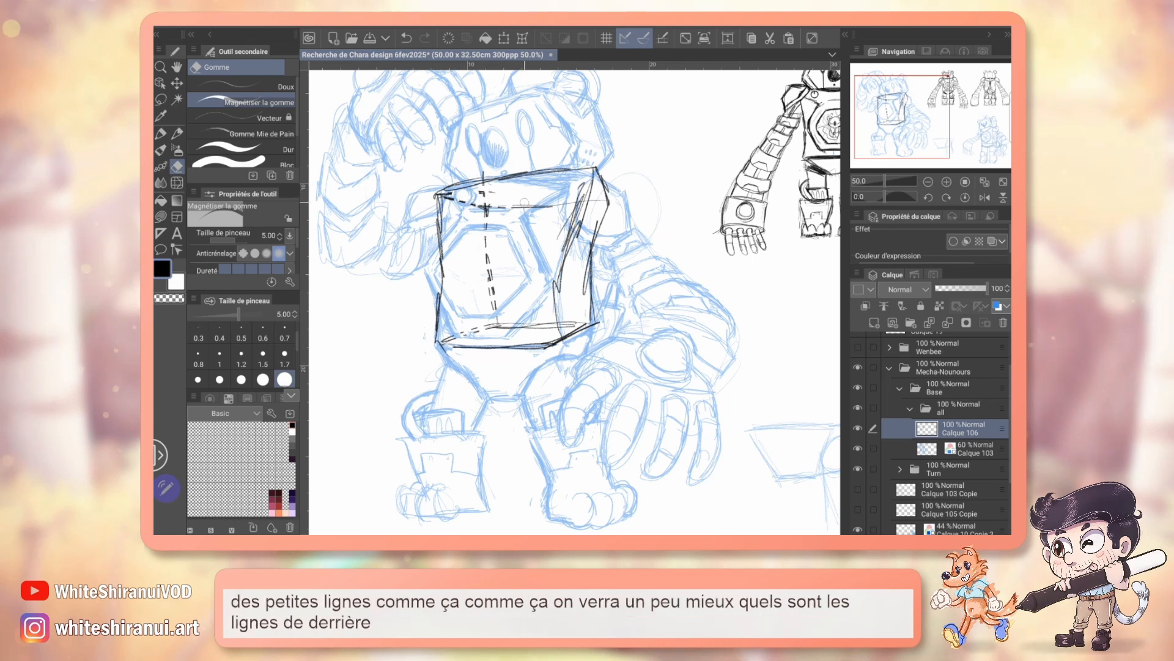
{"action": "left_click_drag", "start_coordinate": [520, 200], "coordinate": [521, 213]}
{"action": "left_click_drag", "start_coordinate": [534, 201], "coordinate": [548, 212]}
{"action": "left_click_drag", "start_coordinate": [560, 200], "coordinate": [561, 212]}
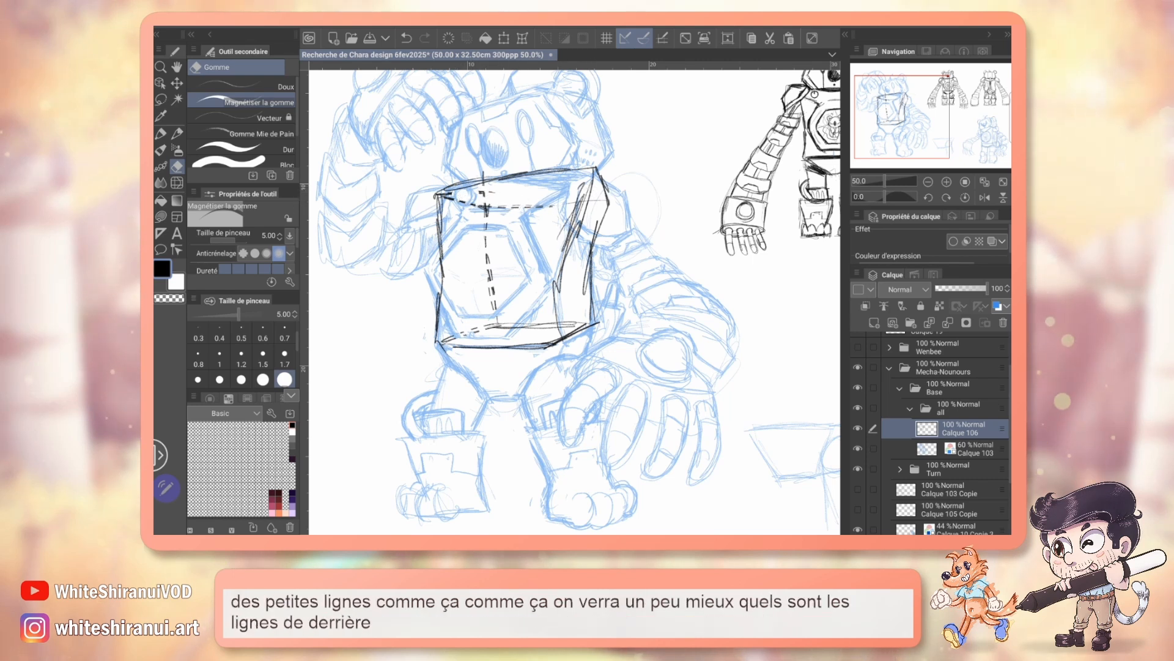
Step: Draw the wind-up key's shaft in black pencil as a thin cylinder running from the middle of the torso box out behind it
{"action": "key", "text": "p"}
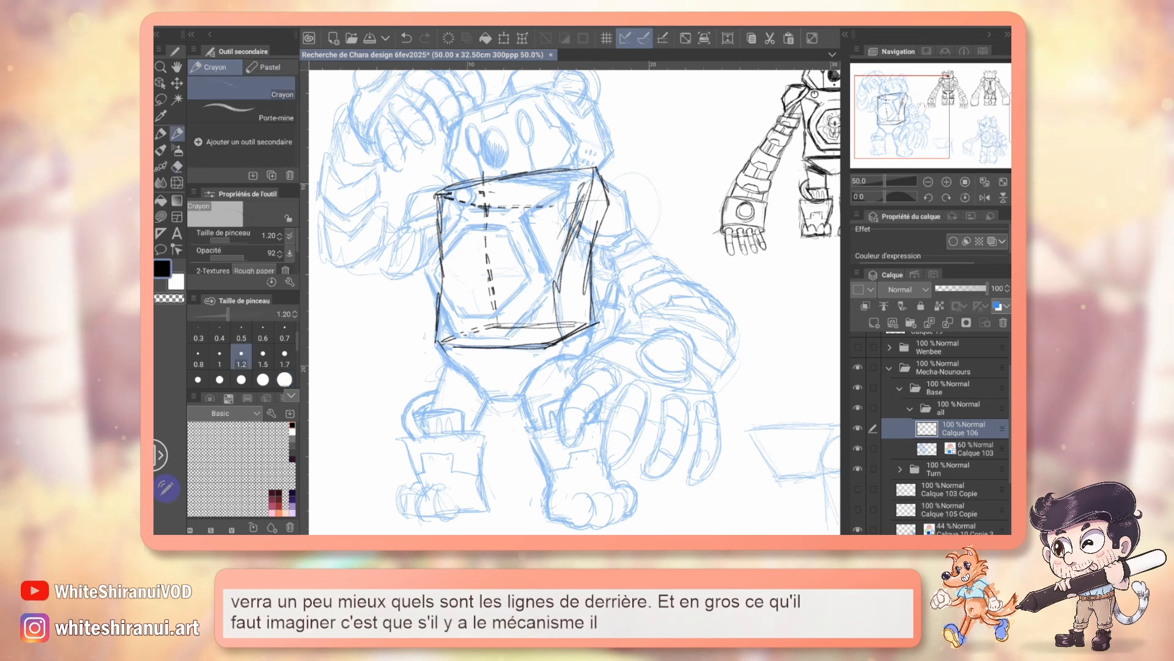
{"action": "mouse_move", "coordinate": [733, 275]}
{"action": "left_mouse_down"}
{"action": "mouse_move", "coordinate": [384, 336]}
{"action": "mouse_move", "coordinate": [573, 319]}
{"action": "mouse_move", "coordinate": [657, 285]}
{"action": "mouse_move", "coordinate": [704, 241]}
{"action": "mouse_move", "coordinate": [741, 245]}
{"action": "left_mouse_up"}
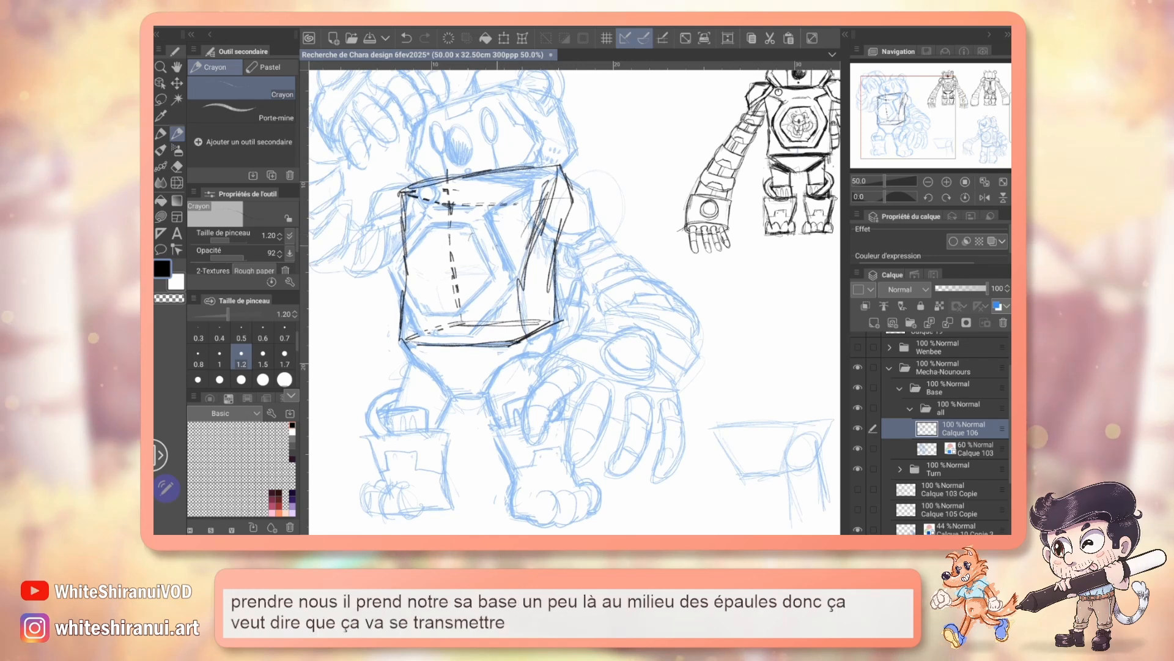
{"action": "mouse_move", "coordinate": [493, 235]}
{"action": "left_mouse_down"}
{"action": "mouse_move", "coordinate": [504, 247]}
{"action": "mouse_move", "coordinate": [496, 233]}
{"action": "left_mouse_up"}
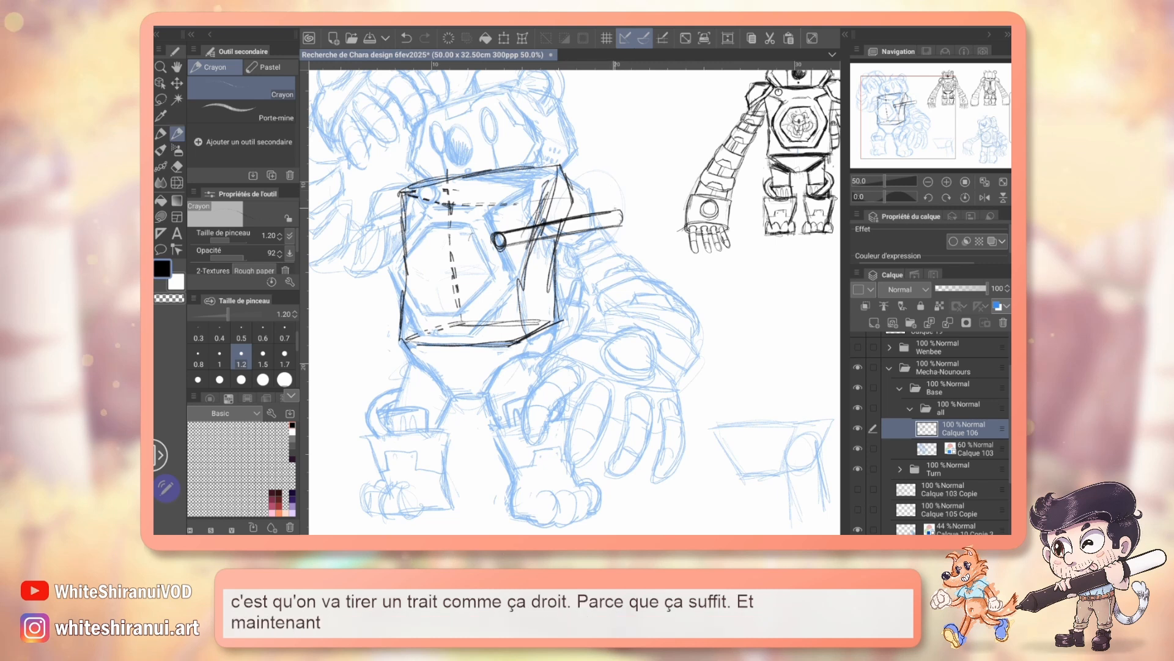
Step: Draw the wind-up key's two rounded loops around the shaft, clean their overlaps and add a small sphere at its tip
{"action": "left_click_drag", "start_coordinate": [615, 174], "coordinate": [569, 174]}
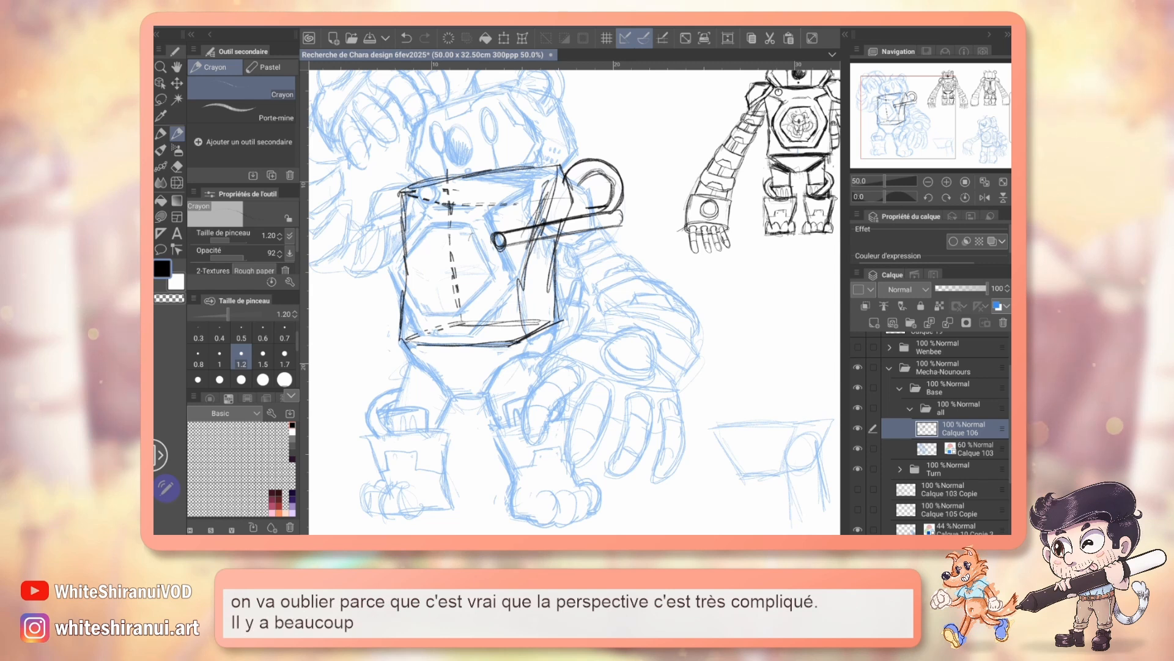
{"action": "key", "text": "e"}
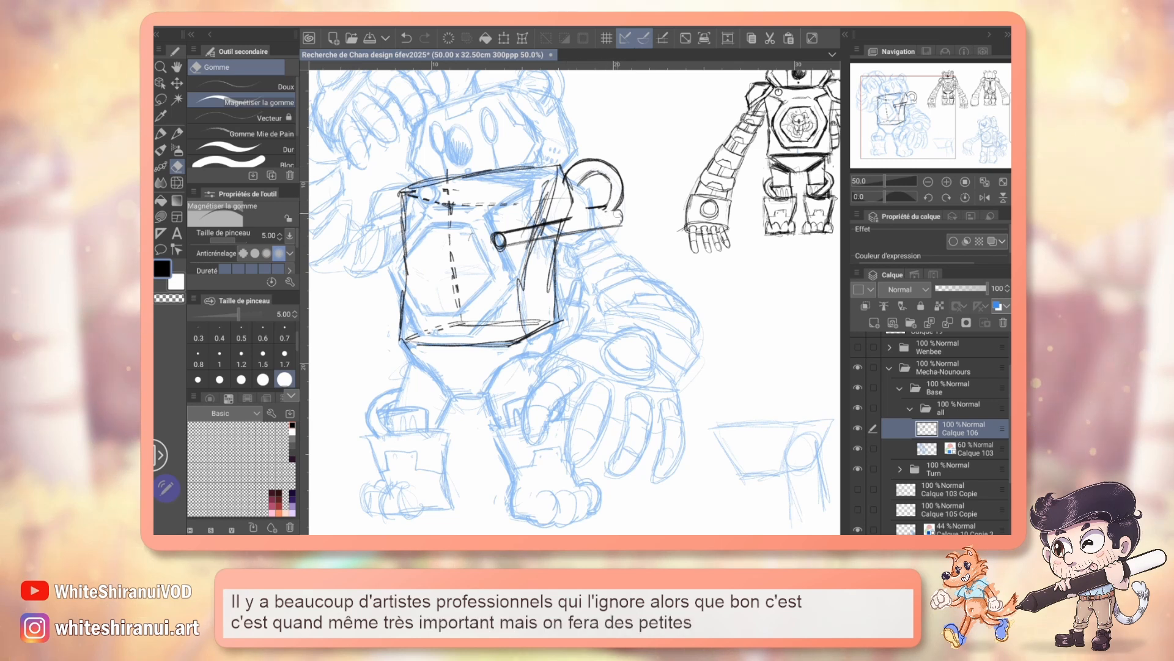
{"action": "key", "text": "p"}
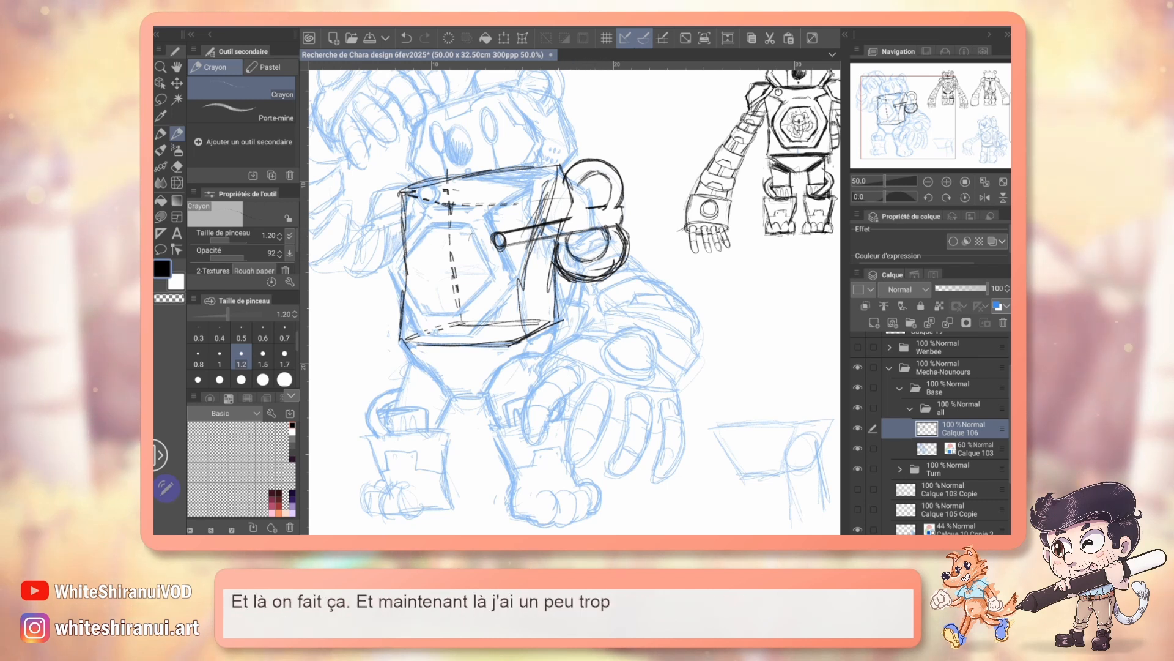
{"action": "left_click_drag", "start_coordinate": [679, 288], "coordinate": [459, 322]}
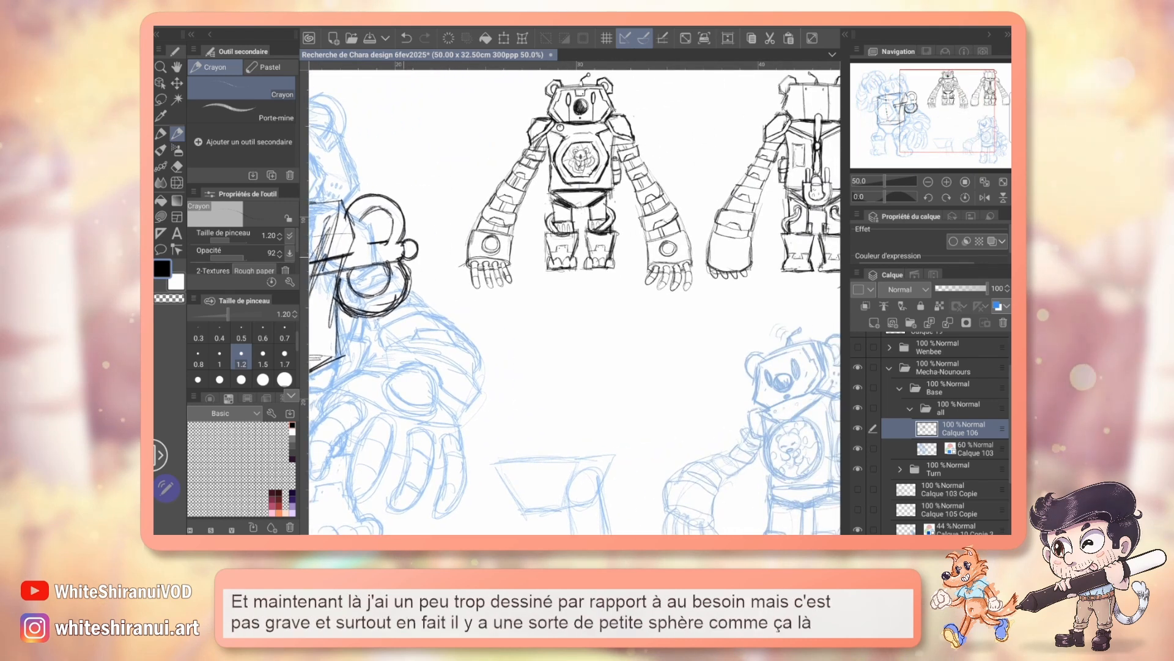
{"action": "left_click_drag", "start_coordinate": [465, 312], "coordinate": [690, 294]}
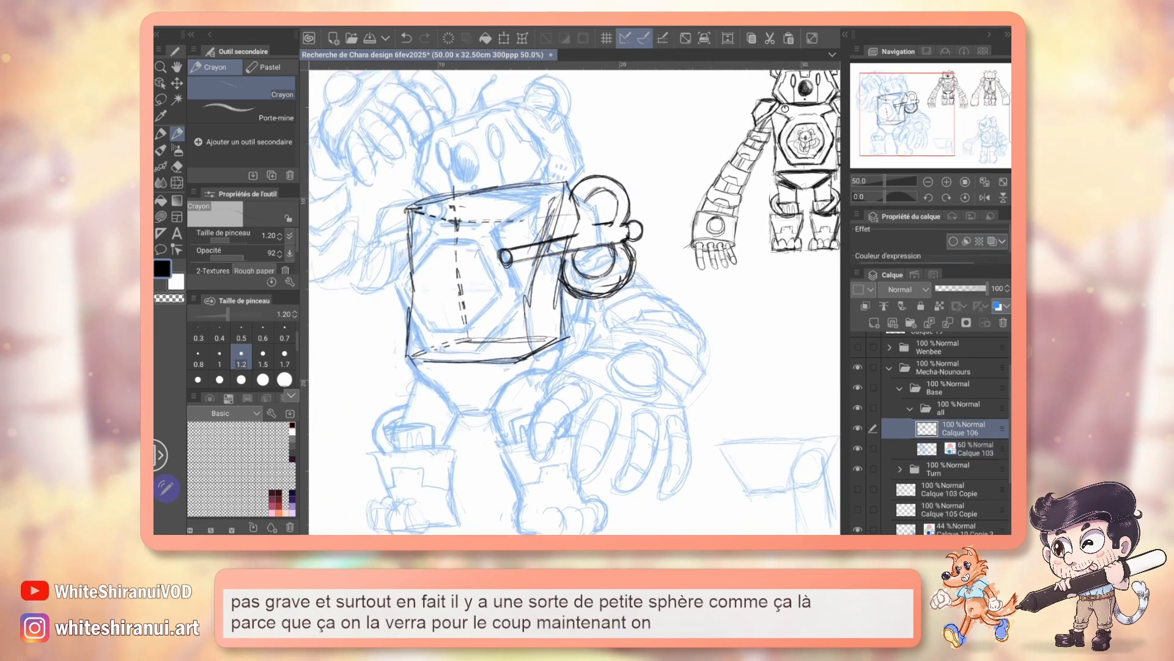
Step: Erase the torso construction box and the key parts hidden behind the body and arm with a size 12 eraser
{"action": "key", "text": "e"}
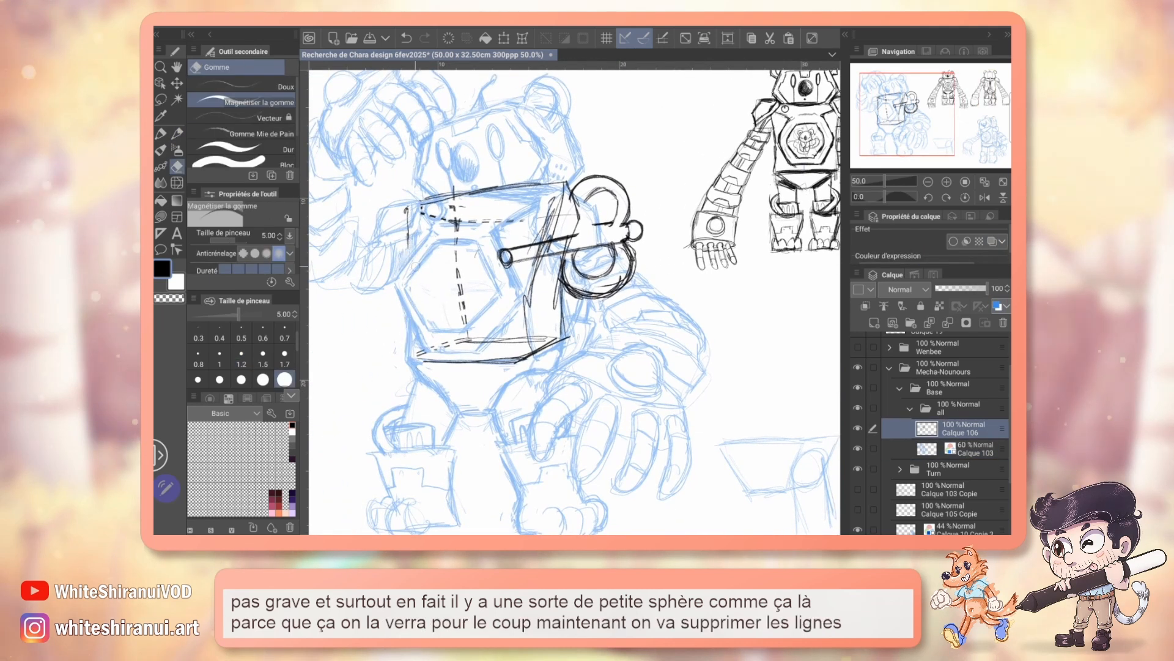
{"action": "key", "text": "bracketright"}
{"action": "key", "text": "bracketright"}
{"action": "key", "text": "bracketright"}
{"action": "key", "text": "bracketright"}
{"action": "key", "text": "bracketright"}
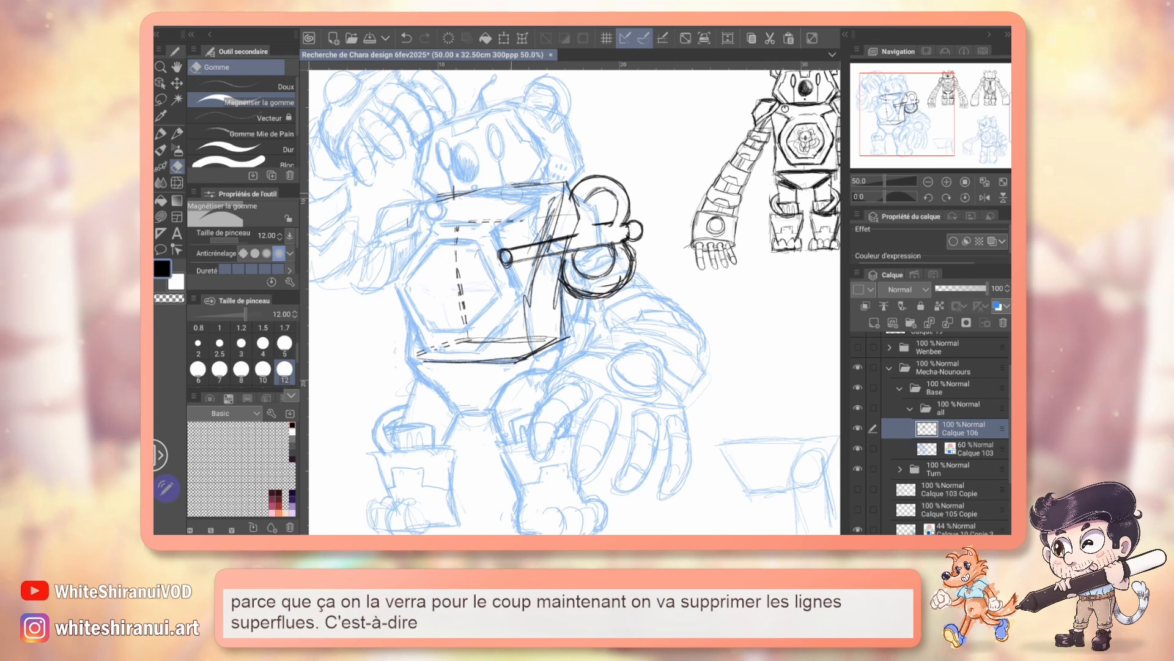
{"action": "left_click_drag", "start_coordinate": [559, 189], "coordinate": [527, 296]}
{"action": "left_click_drag", "start_coordinate": [539, 246], "coordinate": [502, 258]}
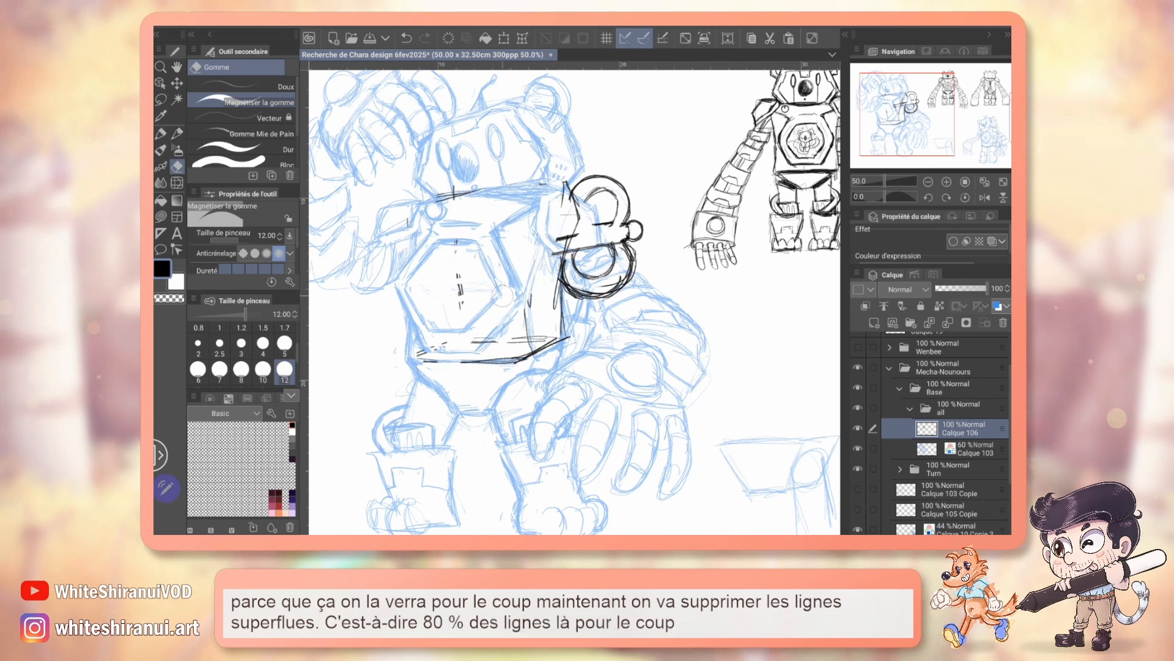
{"action": "left_click_drag", "start_coordinate": [420, 355], "coordinate": [566, 345]}
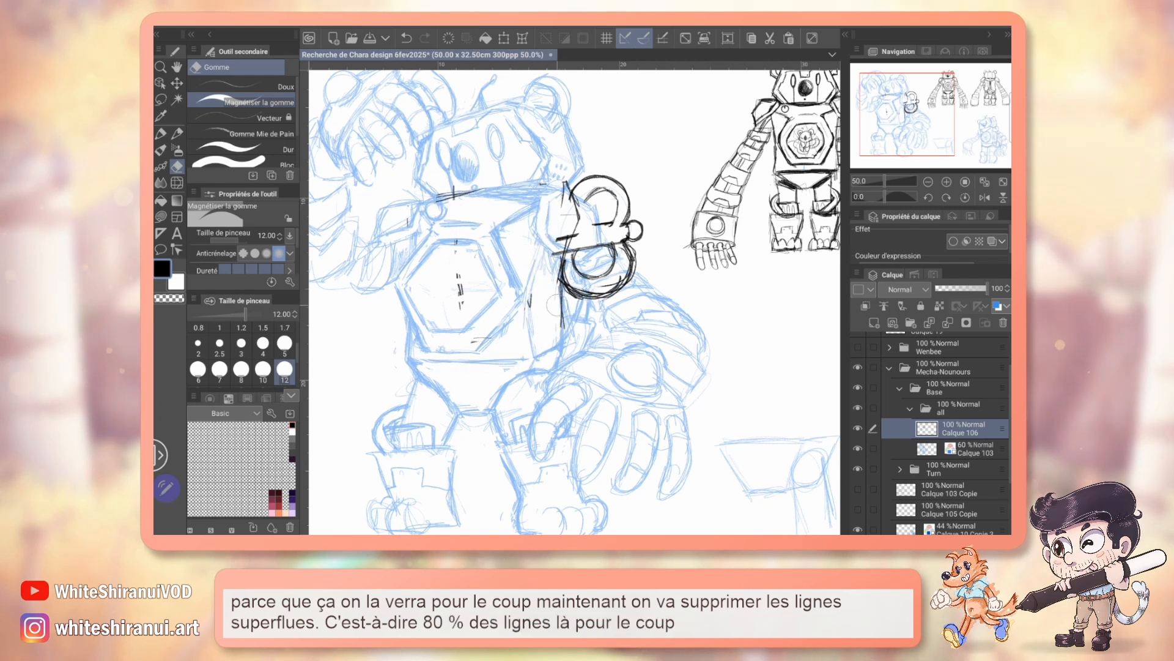
{"action": "mouse_move", "coordinate": [587, 242]}
{"action": "left_mouse_down"}
{"action": "mouse_move", "coordinate": [559, 257]}
{"action": "mouse_move", "coordinate": [577, 232]}
{"action": "mouse_move", "coordinate": [588, 247]}
{"action": "left_mouse_up"}
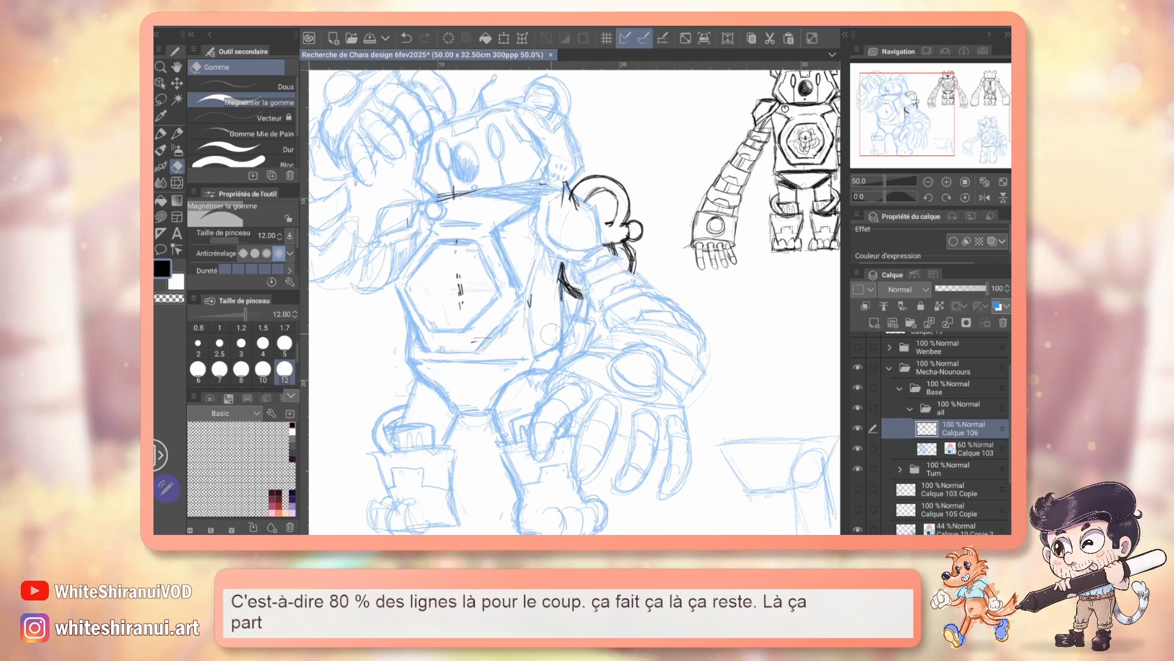
{"action": "left_click_drag", "start_coordinate": [531, 301], "coordinate": [457, 244]}
{"action": "left_click_drag", "start_coordinate": [474, 191], "coordinate": [435, 201]}
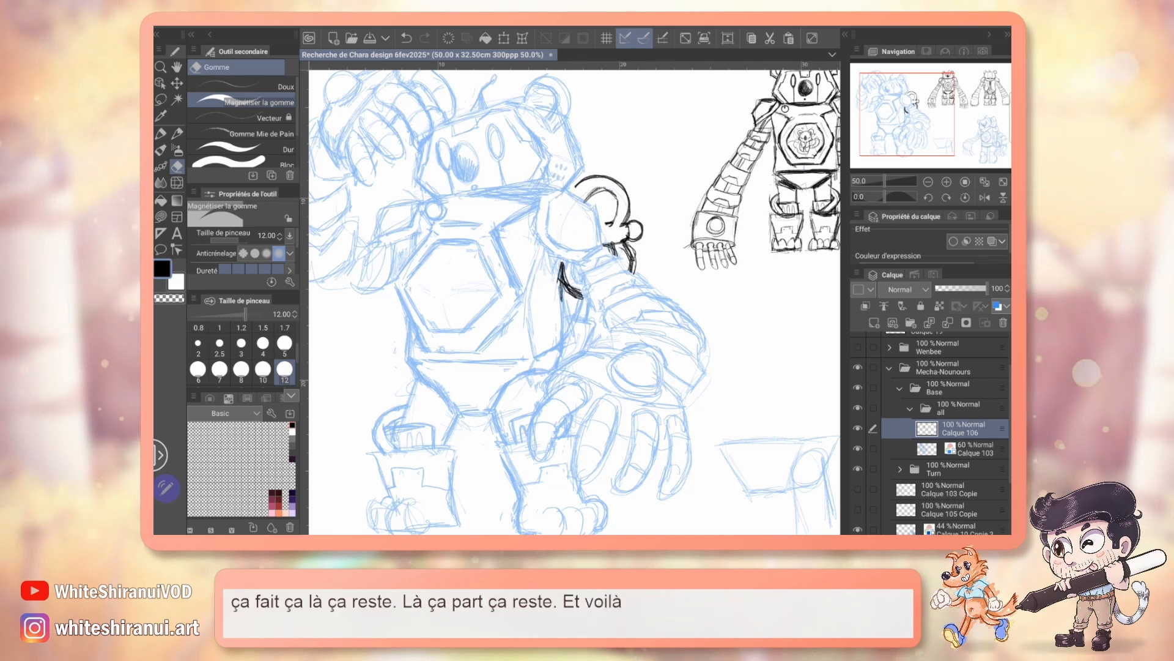
Step: Retrace the visible key loop in black pencil and erase the leftover dark line between torso and lowered arm
{"action": "key", "text": "p"}
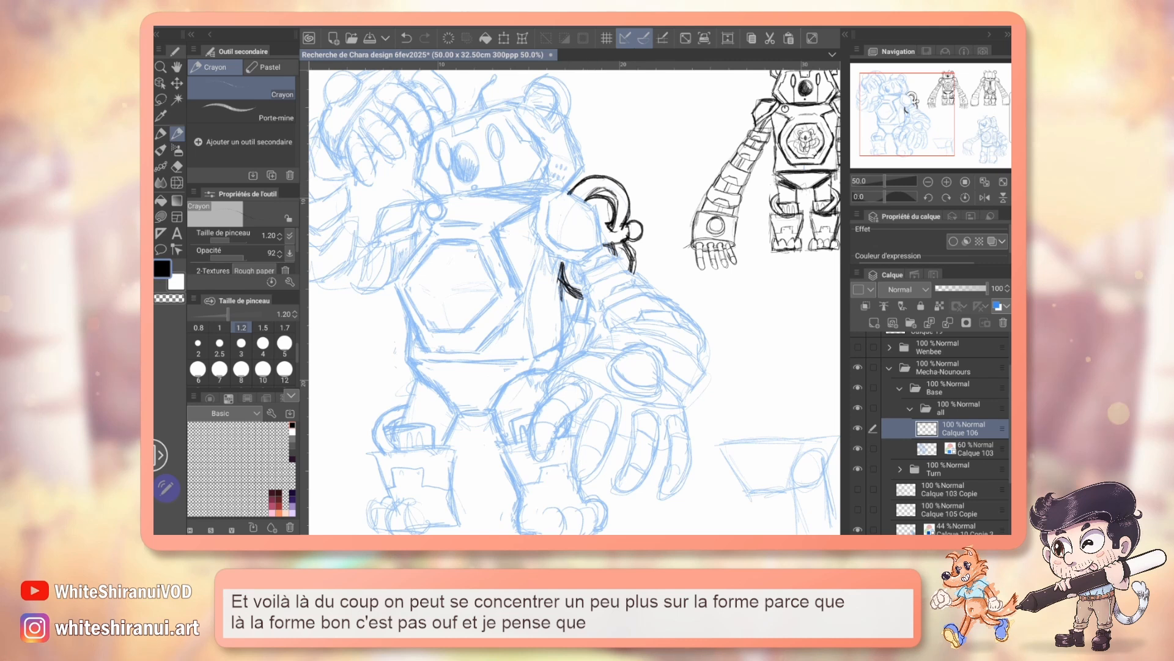
{"action": "key", "text": "e"}
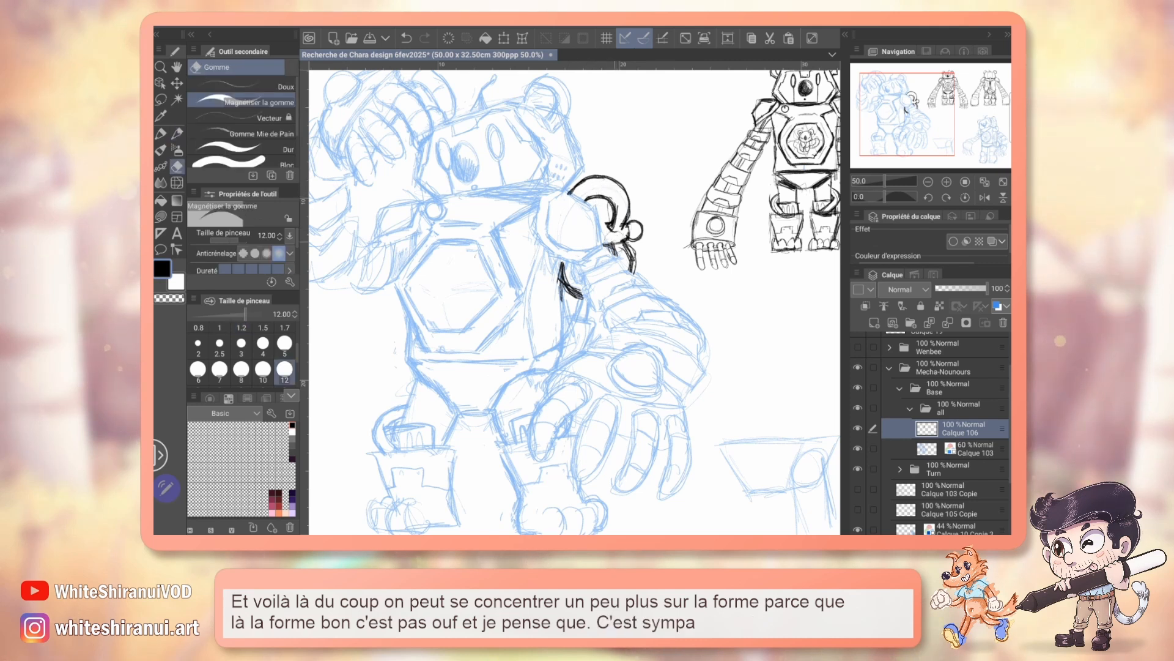
{"action": "left_click_drag", "start_coordinate": [554, 264], "coordinate": [563, 310]}
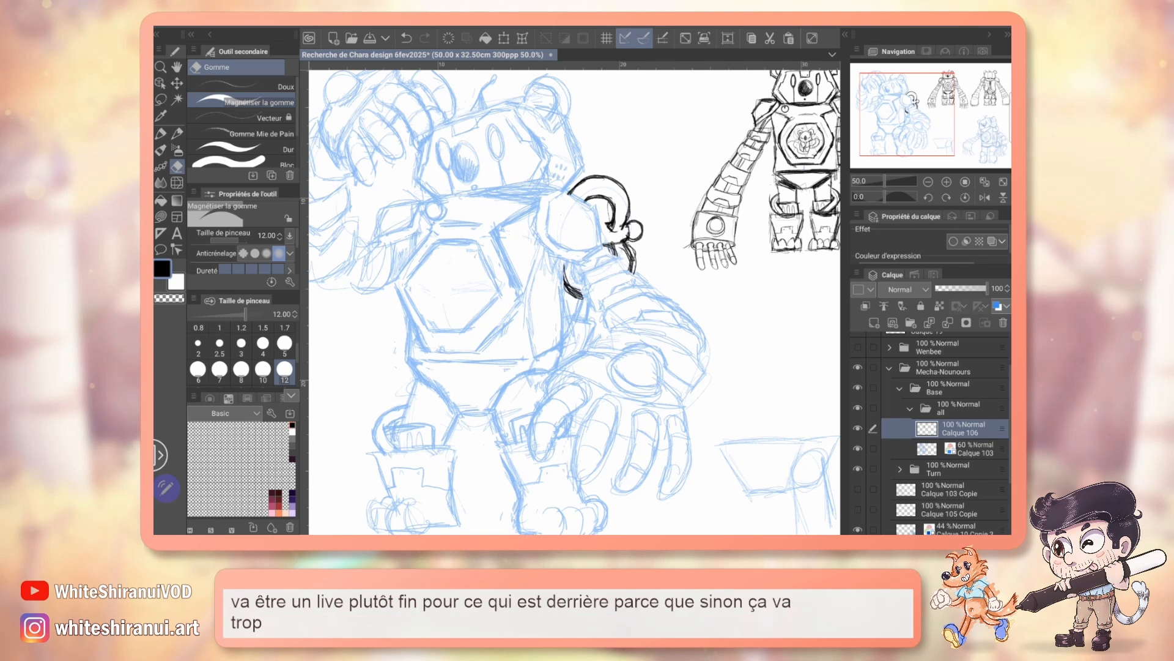
{"action": "key", "text": "p"}
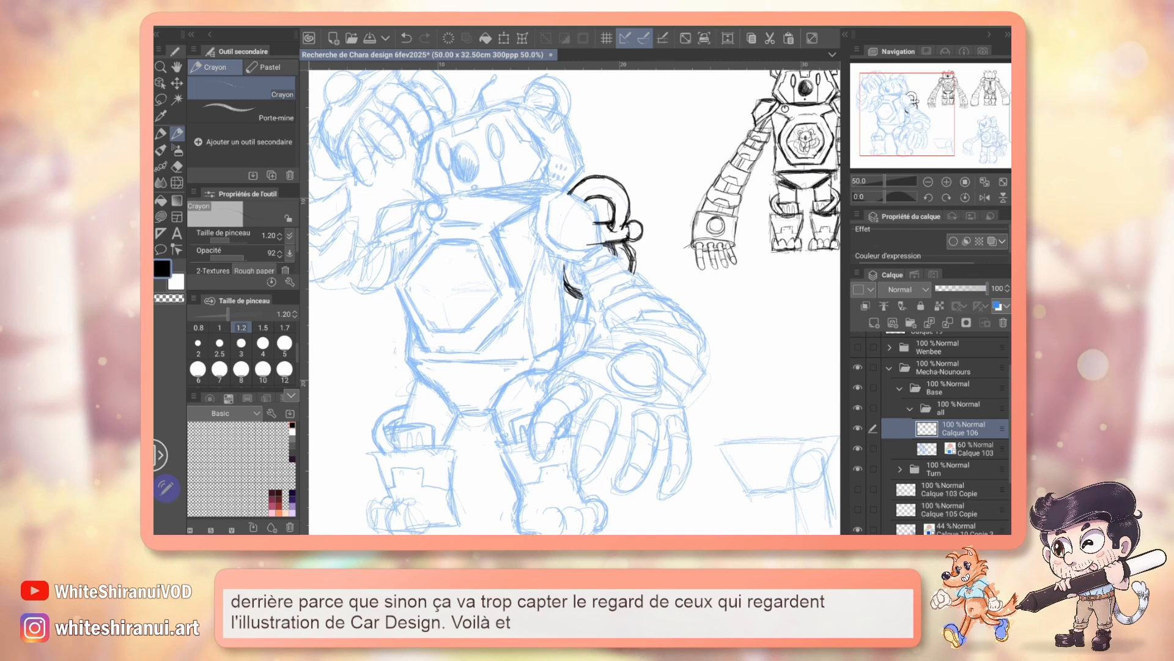
Step: Remove the blue tint from Calque 103 at 100% opacity and merge Calque 106 down into it
{"action": "left_click", "coordinate": [972, 449]}
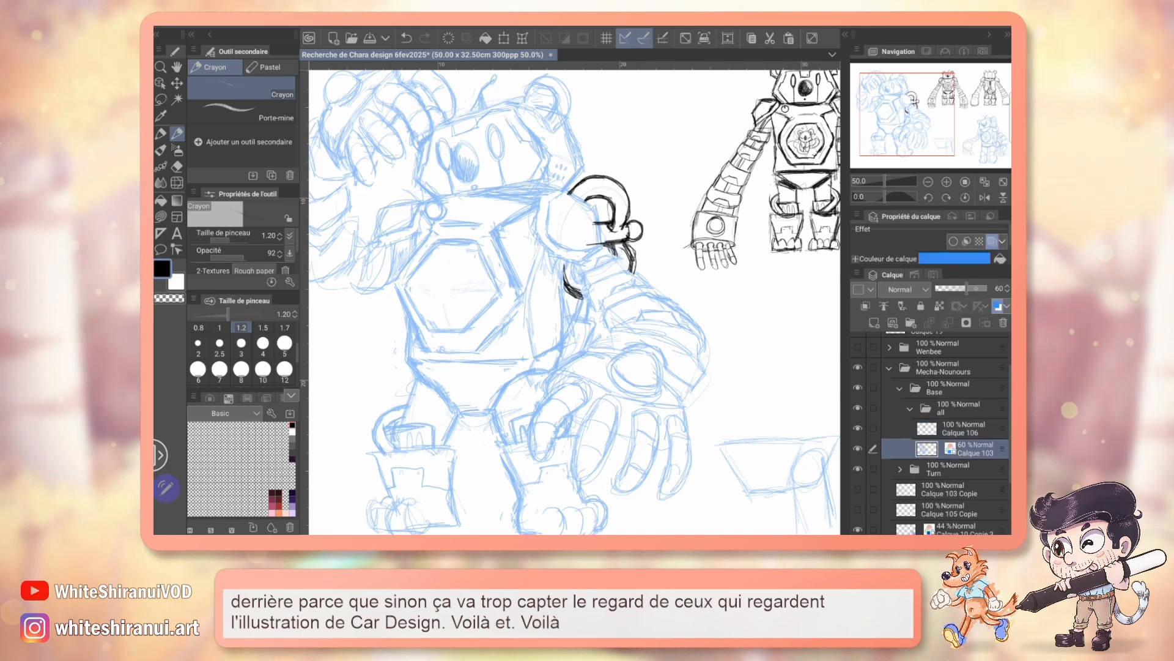
{"action": "left_click", "coordinate": [998, 306]}
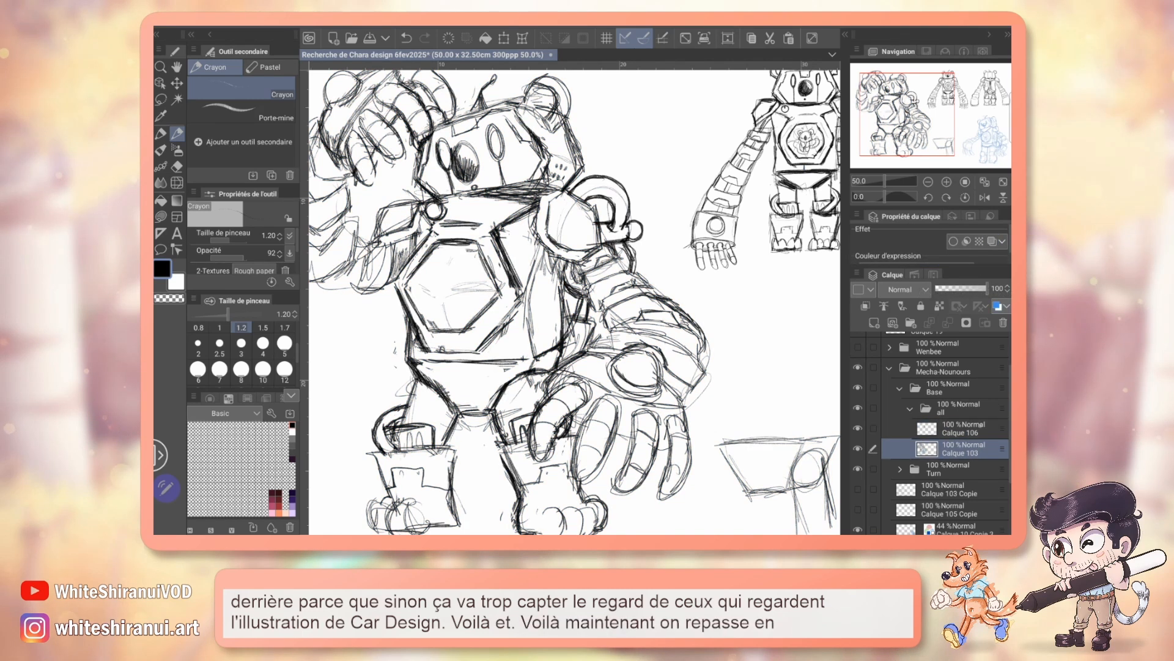
{"action": "left_click", "coordinate": [981, 427]}
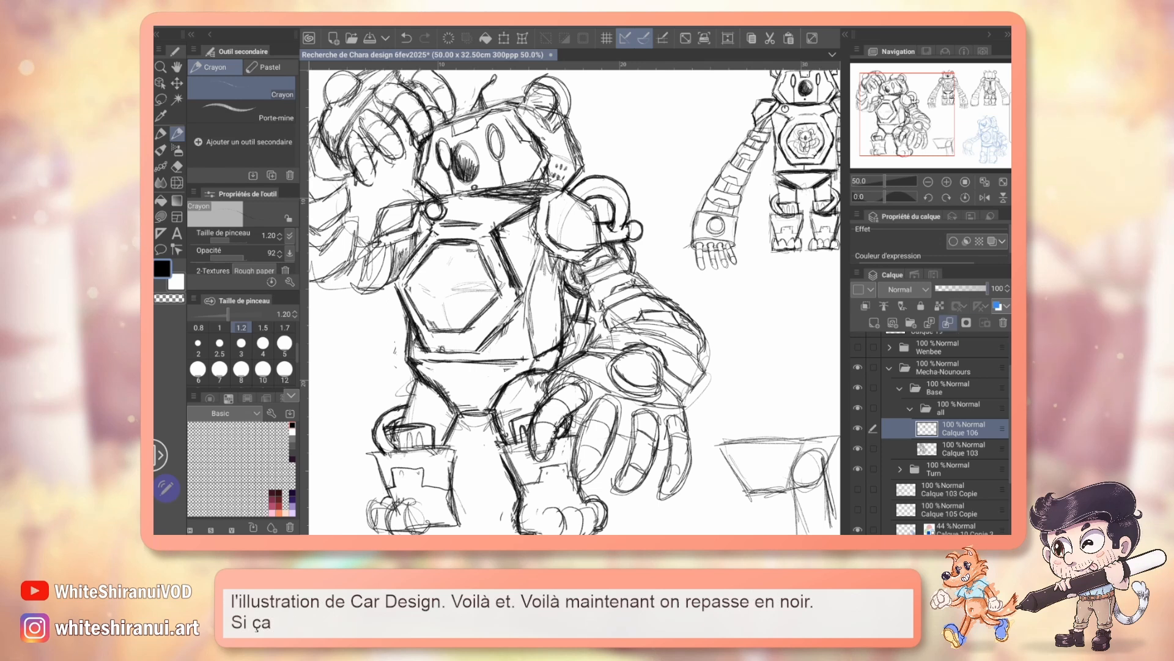
{"action": "left_click", "coordinate": [901, 305]}
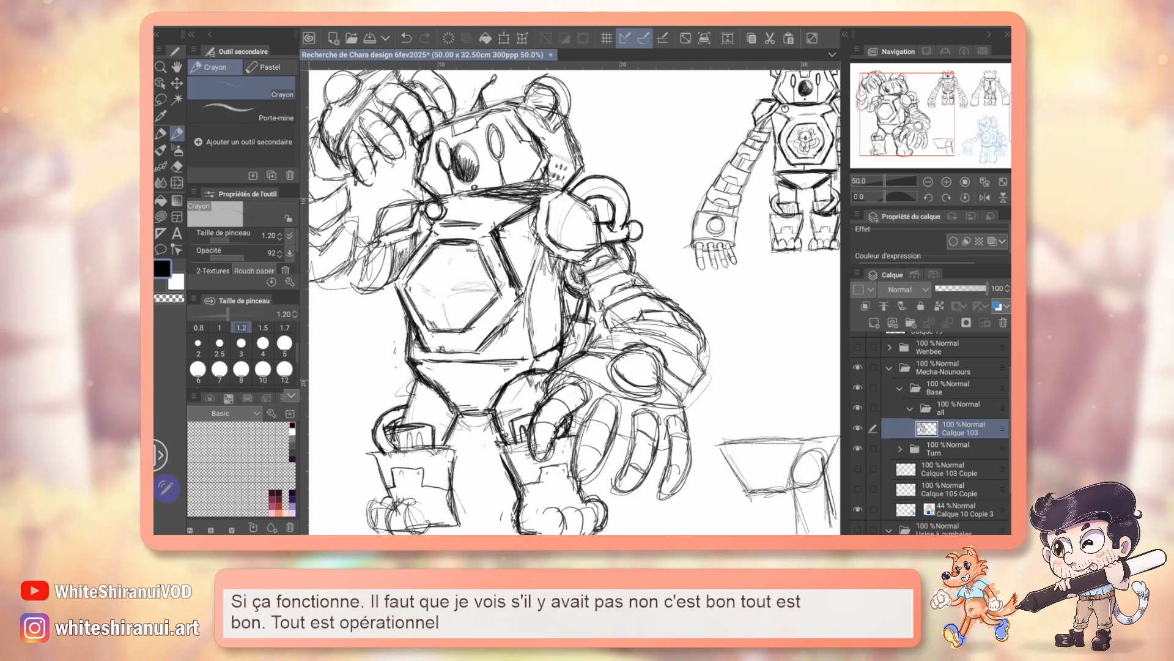
Step: Sketch two small test curves for the key's loop shape in the empty space between the pose and the front view
{"action": "left_click_drag", "start_coordinate": [575, 299], "coordinate": [582, 312]}
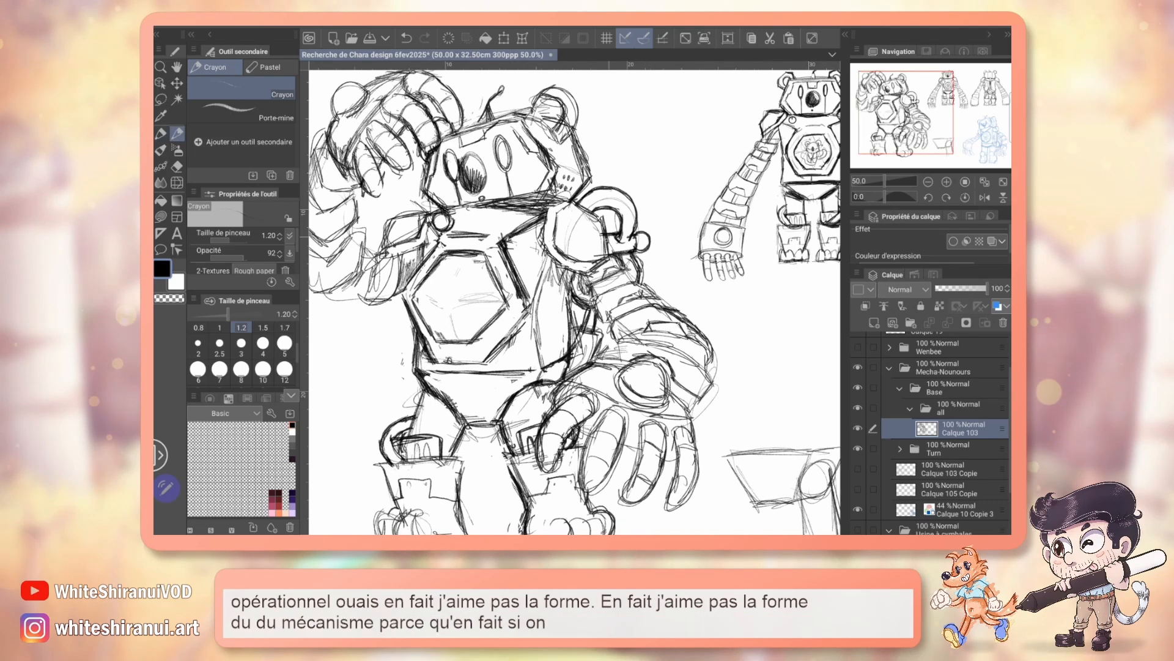
{"action": "left_click_drag", "start_coordinate": [646, 233], "coordinate": [584, 247]}
{"action": "key", "text": "ctrl+z"}
{"action": "mouse_move", "coordinate": [650, 178]}
{"action": "left_mouse_down"}
{"action": "mouse_move", "coordinate": [670, 136]}
{"action": "mouse_move", "coordinate": [694, 181]}
{"action": "left_mouse_up"}
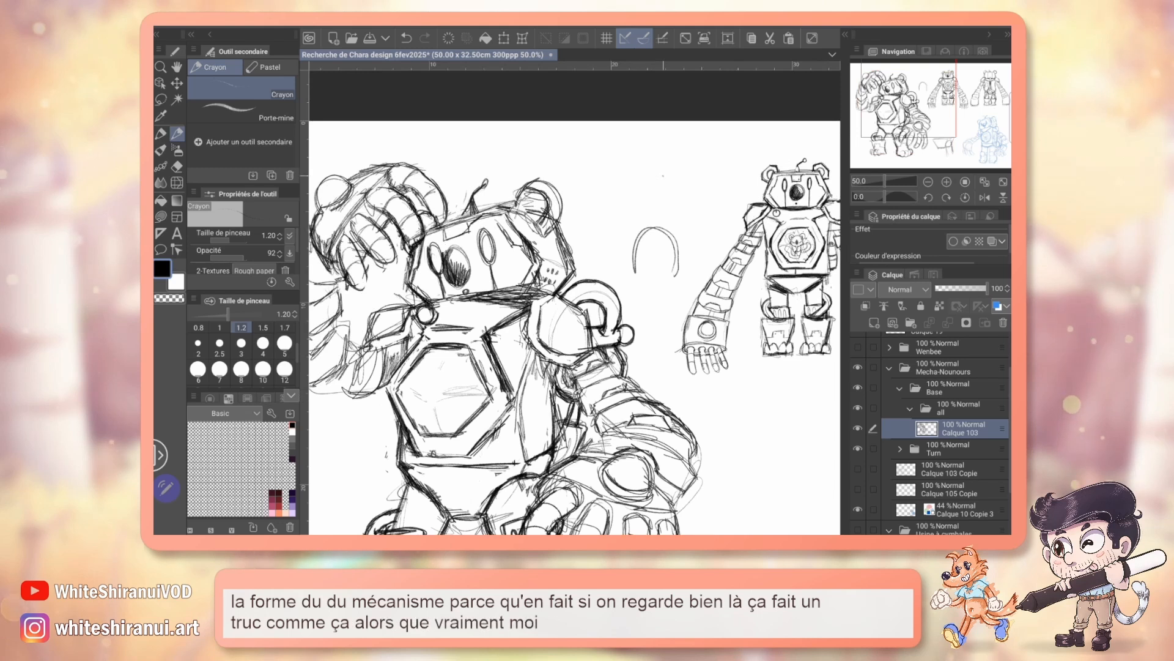
{"action": "mouse_move", "coordinate": [661, 173]}
{"action": "left_mouse_down"}
{"action": "mouse_move", "coordinate": [629, 152]}
{"action": "mouse_move", "coordinate": [645, 195]}
{"action": "left_mouse_up"}
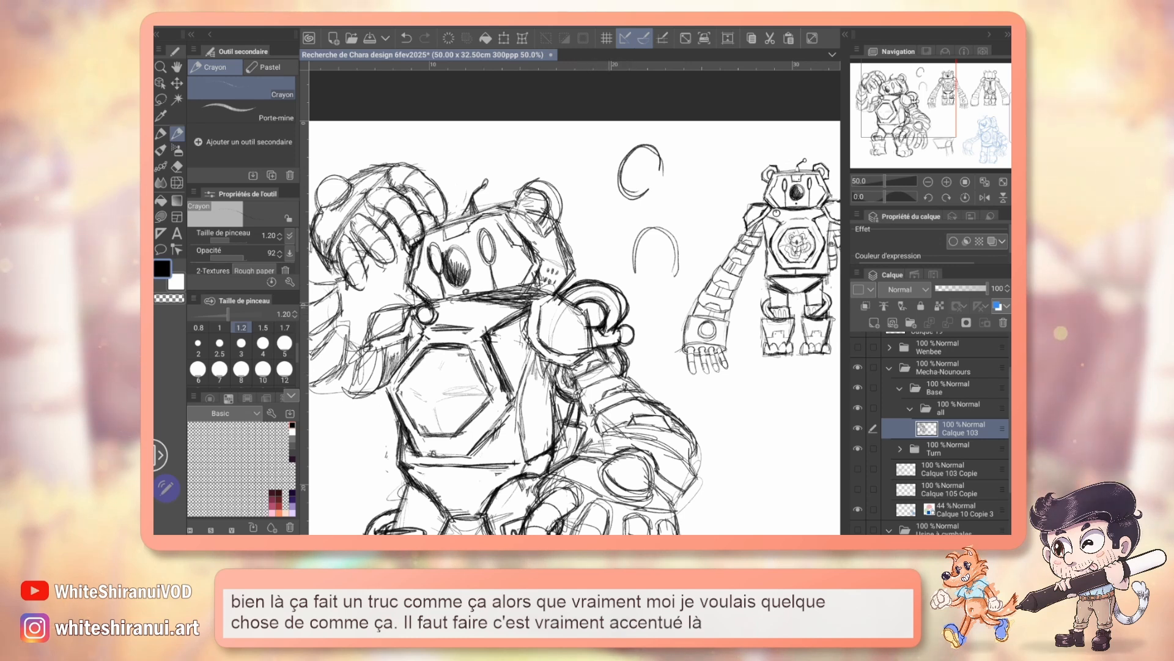
Step: Erase the key loop's inner contour, refine it with a size 3 eraser and redraw it rounder in black pencil
{"action": "key", "text": "e"}
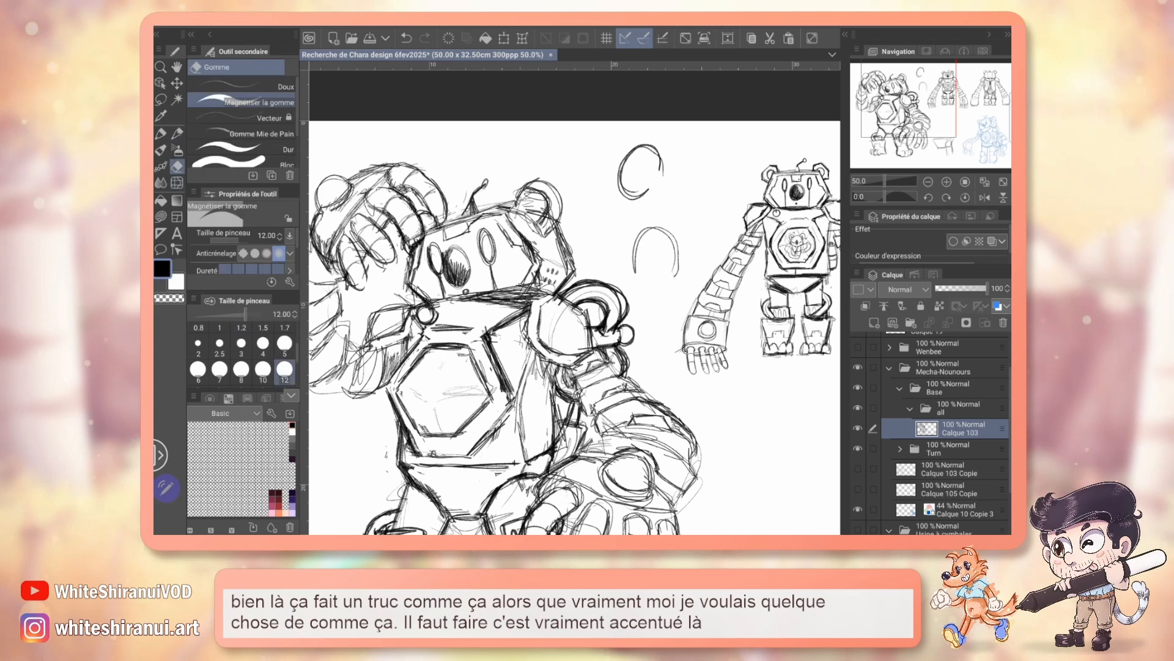
{"action": "left_click_drag", "start_coordinate": [572, 296], "coordinate": [614, 297]}
{"action": "left_click", "coordinate": [241, 344]}
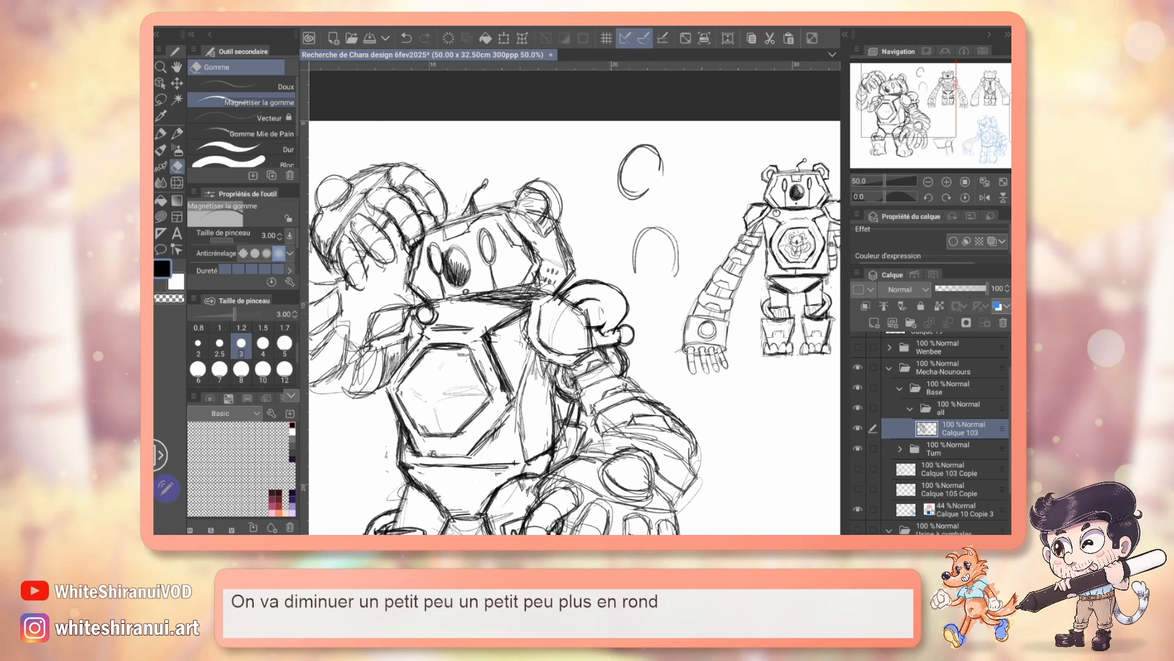
{"action": "key", "text": "p"}
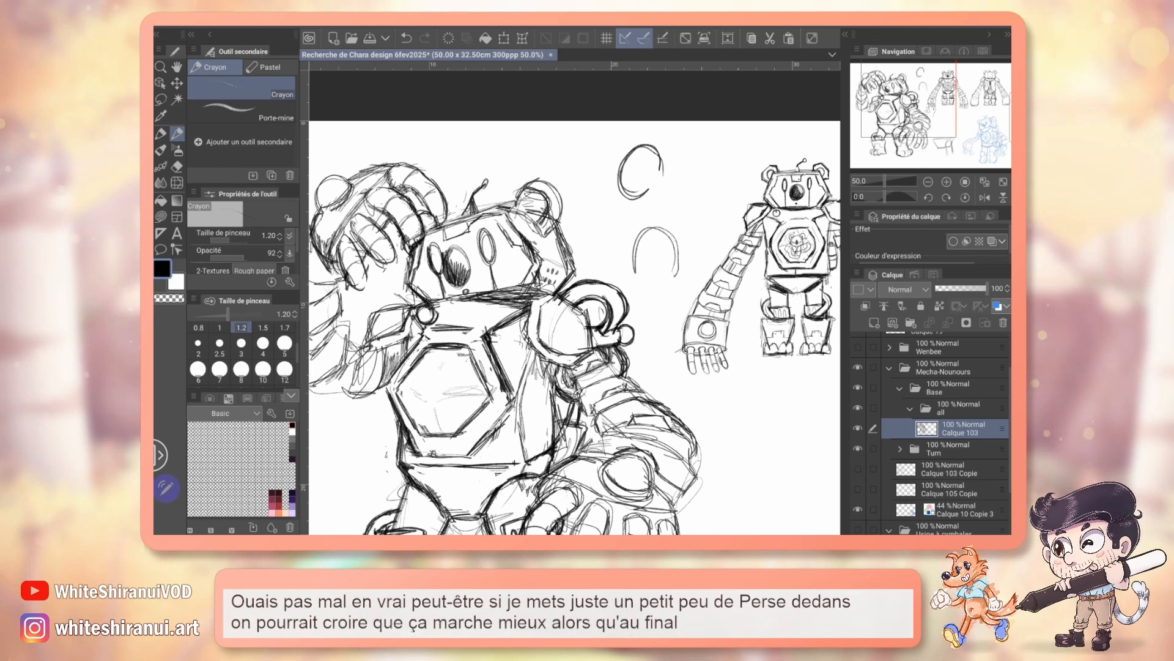
Step: Redraw the ear beside the key with a more angular, cubic outline and inner facet lines in black pencil, cleaning excess strokes
{"action": "mouse_move", "coordinate": [551, 330]}
{"action": "left_mouse_down"}
{"action": "mouse_move", "coordinate": [608, 286]}
{"action": "mouse_move", "coordinate": [485, 332]}
{"action": "mouse_move", "coordinate": [628, 326]}
{"action": "mouse_move", "coordinate": [450, 329]}
{"action": "mouse_move", "coordinate": [693, 326]}
{"action": "mouse_move", "coordinate": [694, 311]}
{"action": "left_mouse_up"}
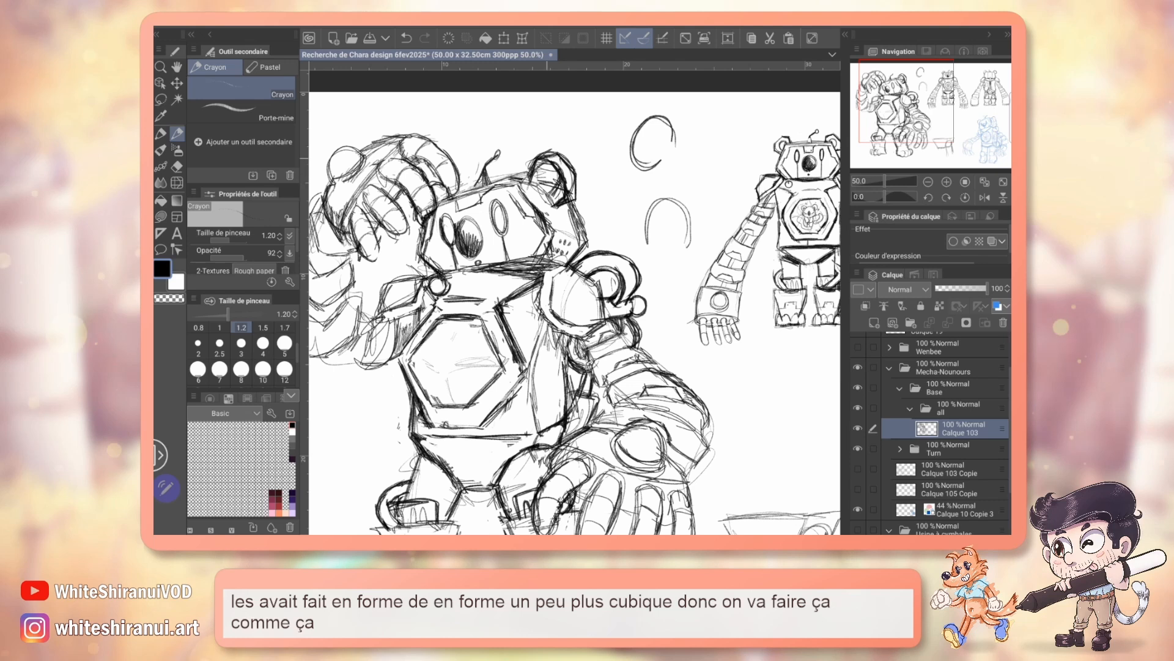
{"action": "left_click_drag", "start_coordinate": [575, 313], "coordinate": [560, 322]}
{"action": "key", "text": "e"}
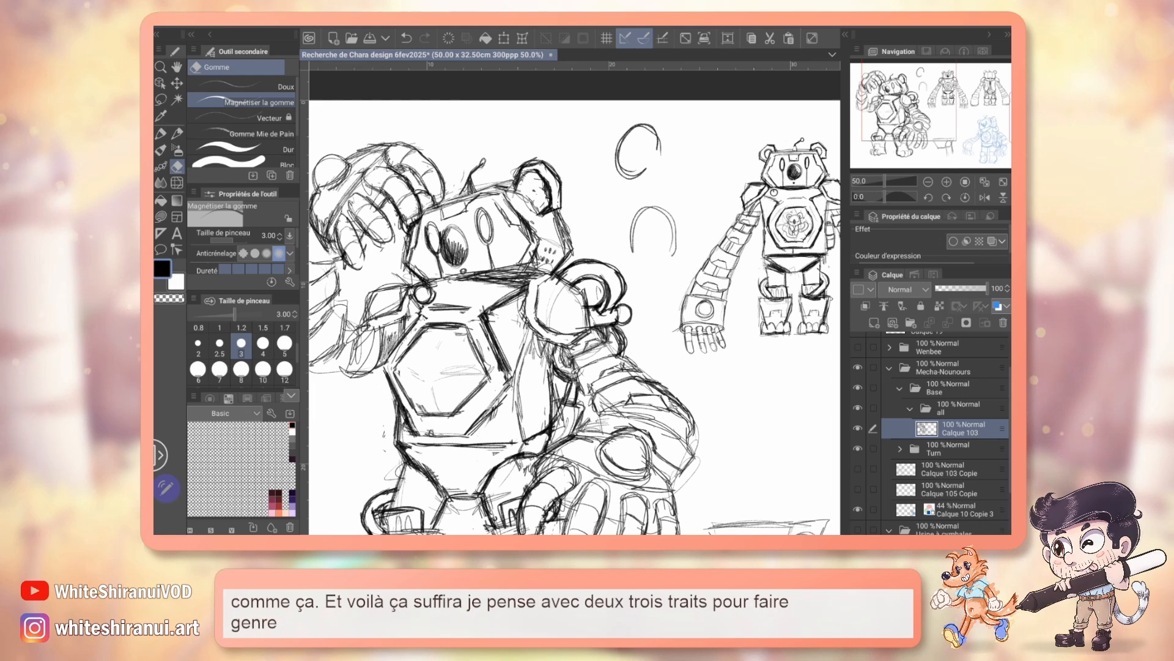
{"action": "key", "text": "p"}
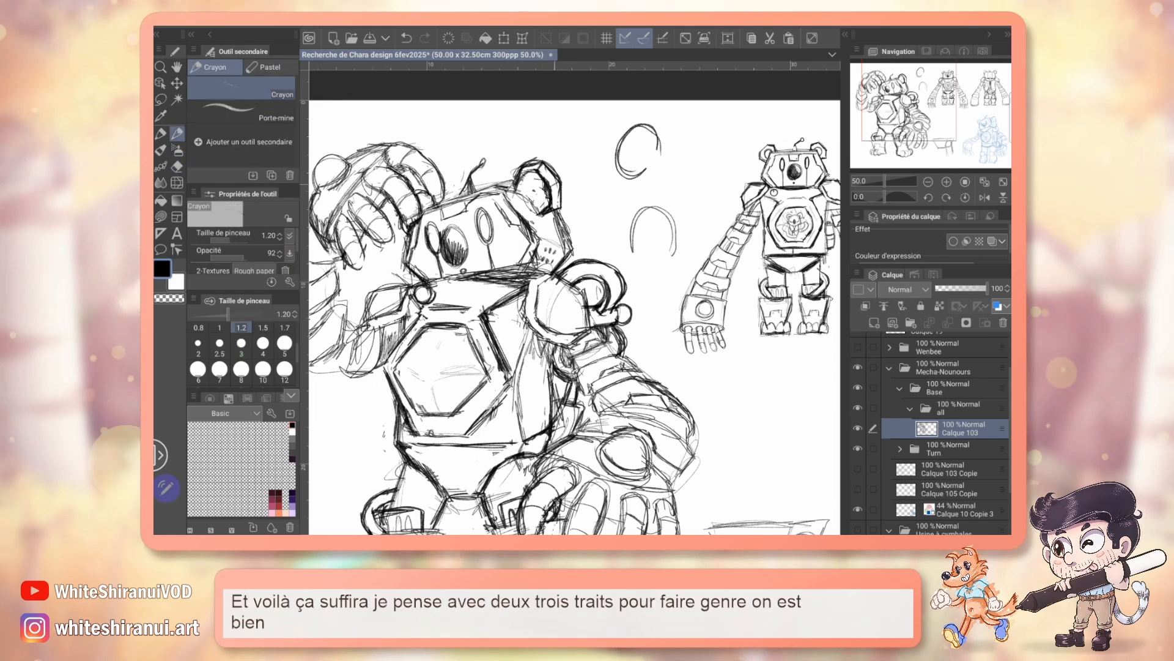
{"action": "left_click_drag", "start_coordinate": [530, 186], "coordinate": [541, 210]}
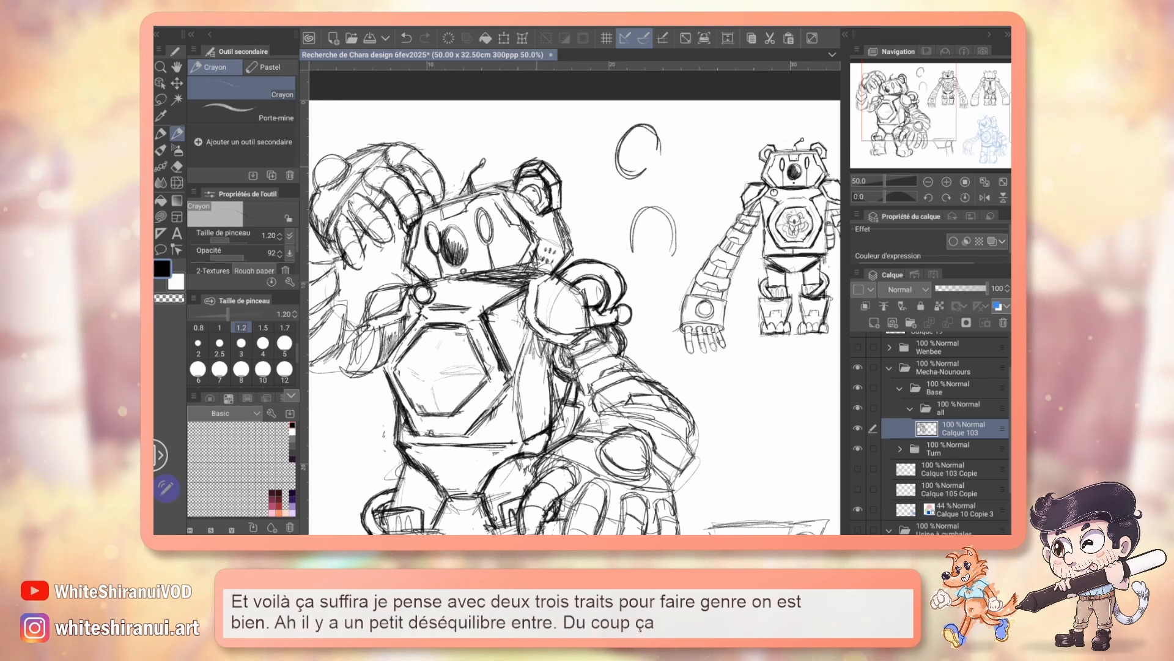
{"action": "key", "text": "e"}
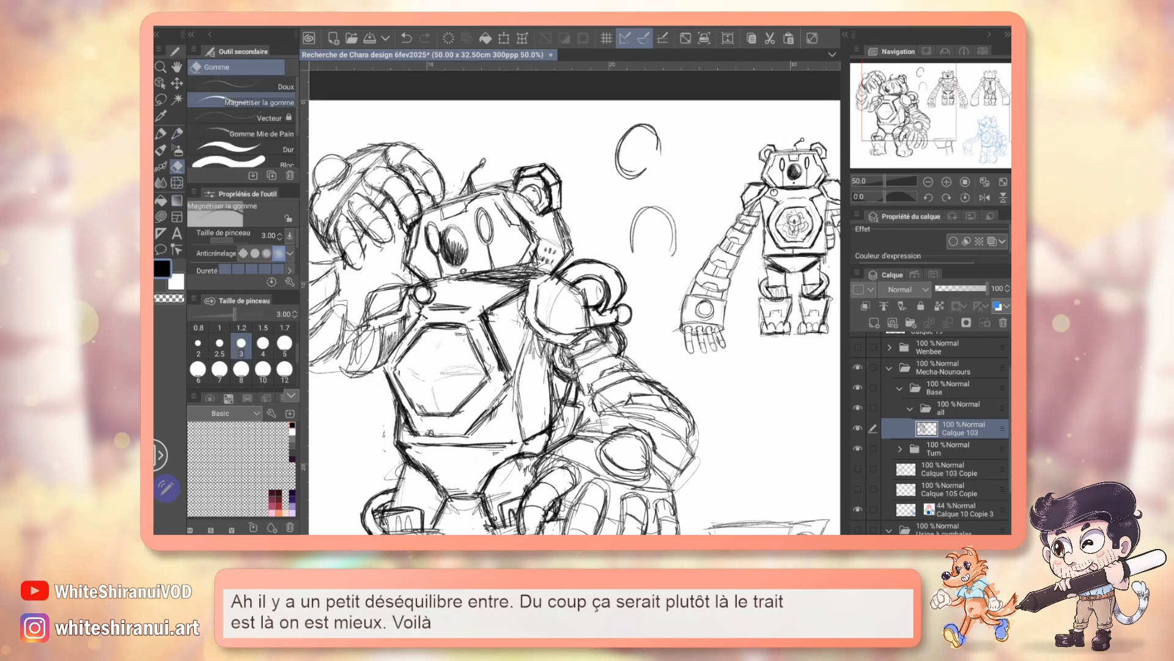
{"action": "mouse_move", "coordinate": [550, 367]}
{"action": "left_mouse_down"}
{"action": "mouse_move", "coordinate": [606, 251]}
{"action": "mouse_move", "coordinate": [597, 207]}
{"action": "left_mouse_up"}
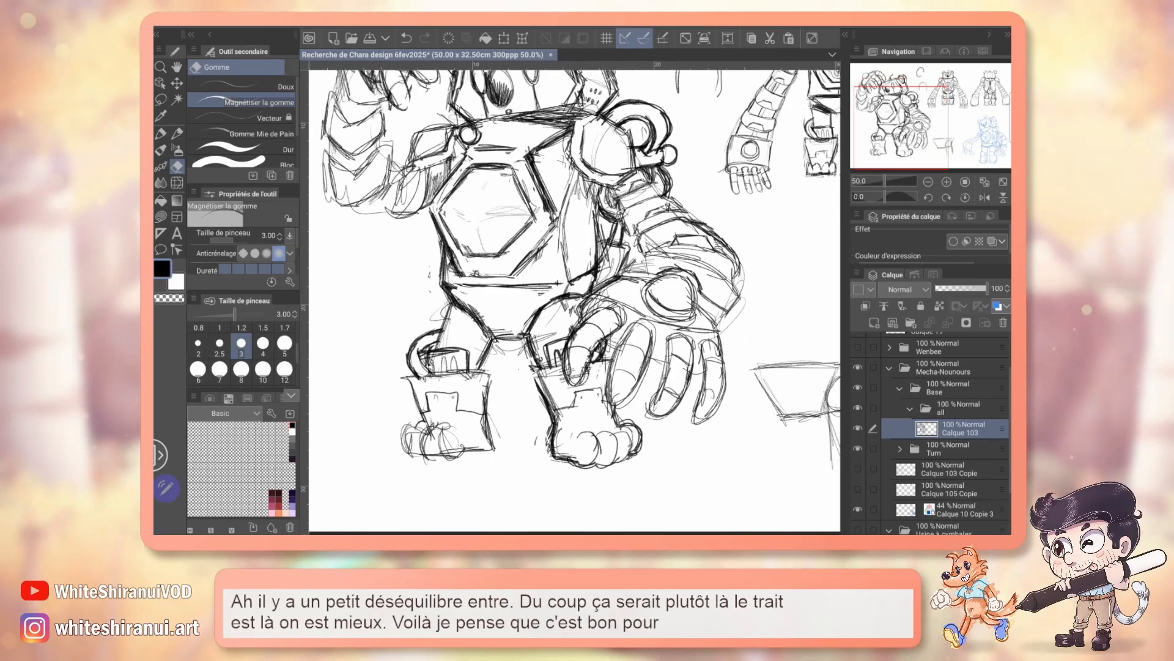
{"action": "left_click", "coordinate": [928, 182]}
{"action": "left_click_drag", "start_coordinate": [587, 293], "coordinate": [559, 329]}
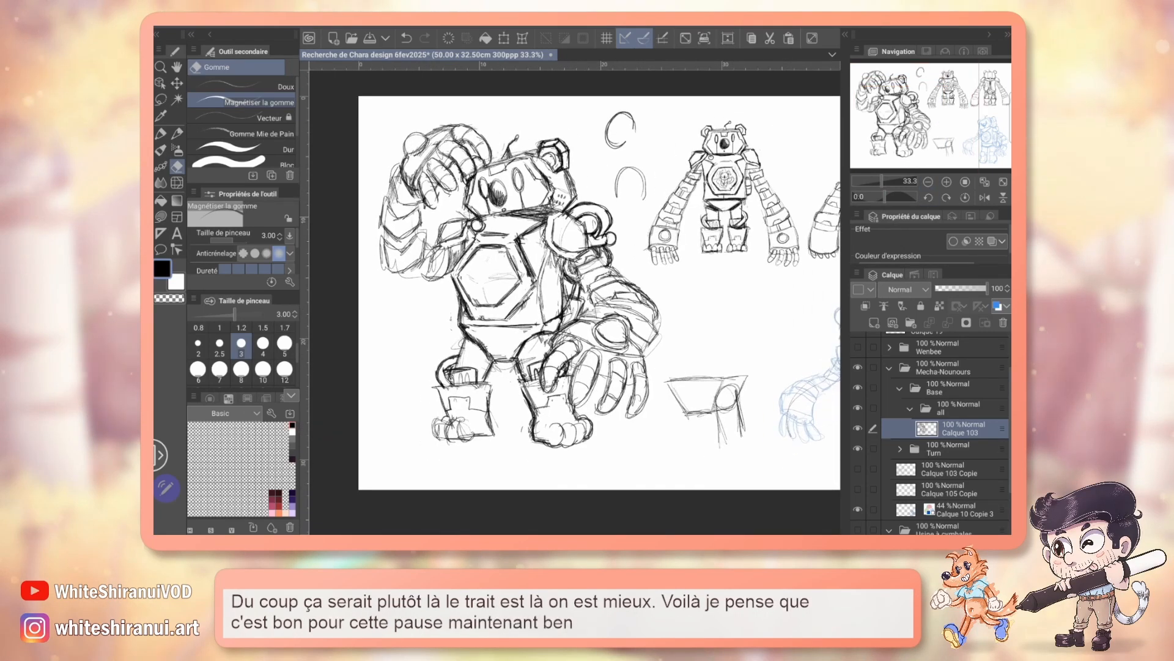